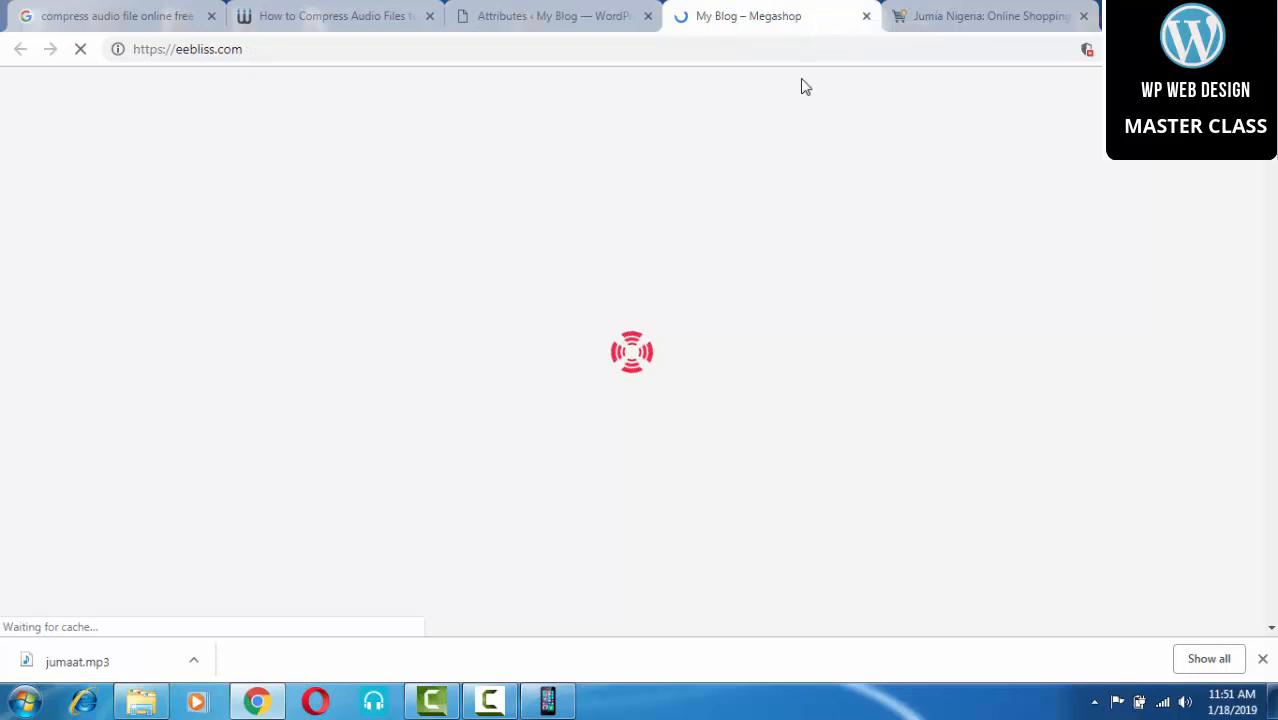
Step: Examine the product listings on the Eebliss shop homepage
scroll(662, 311, "down", 3)
scroll(658, 322, "down", 3)
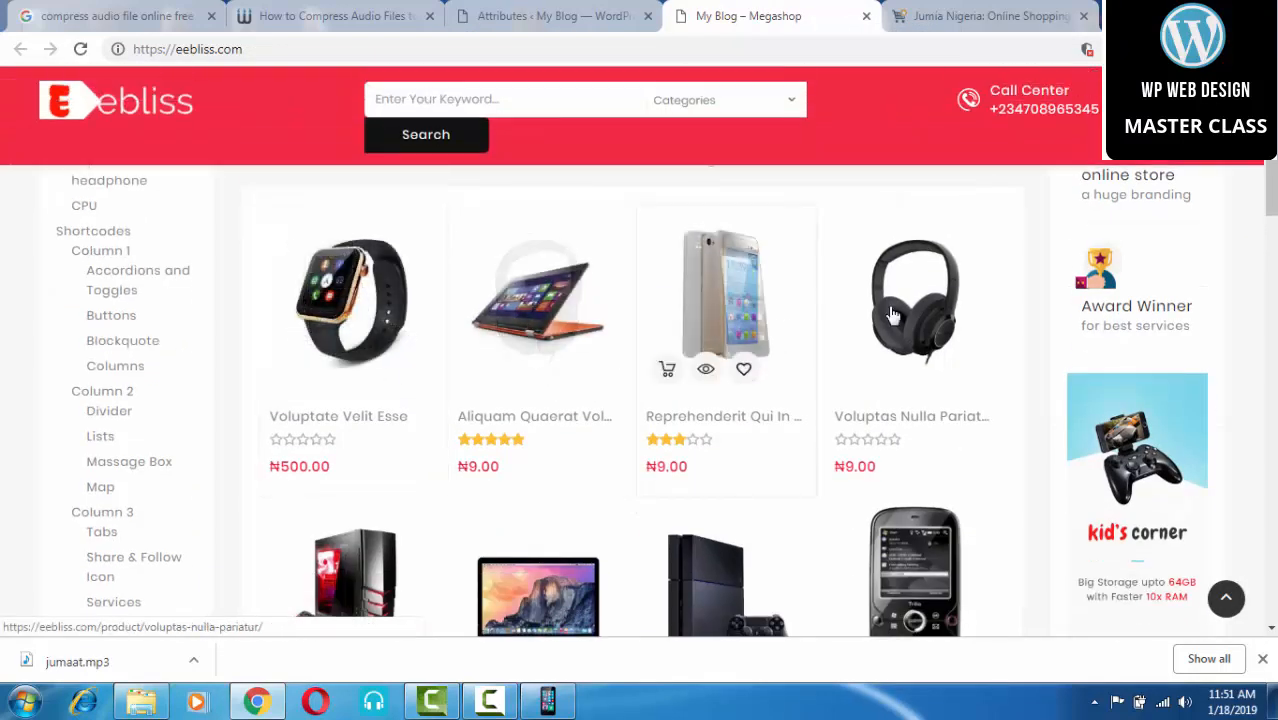
scroll(900, 430, "down", 1)
scroll(850, 445, "down", 2)
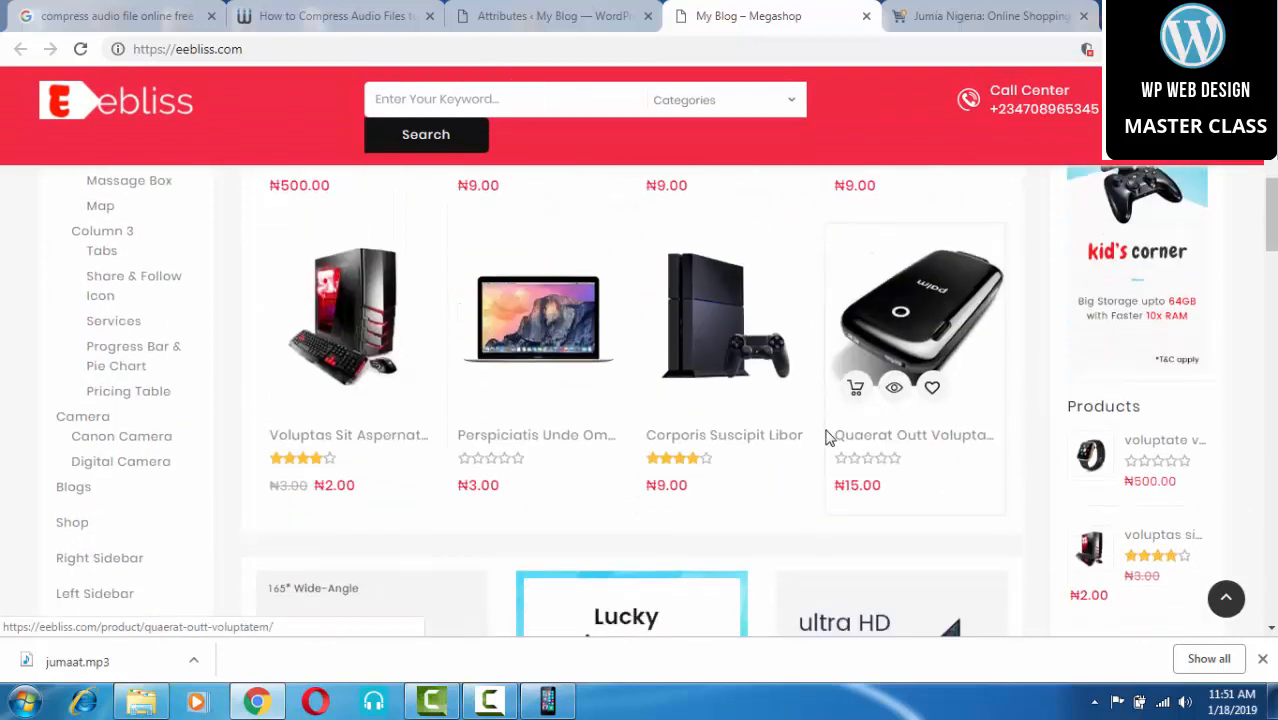
scroll(538, 359, "up", 2)
scroll(538, 359, "up", 3)
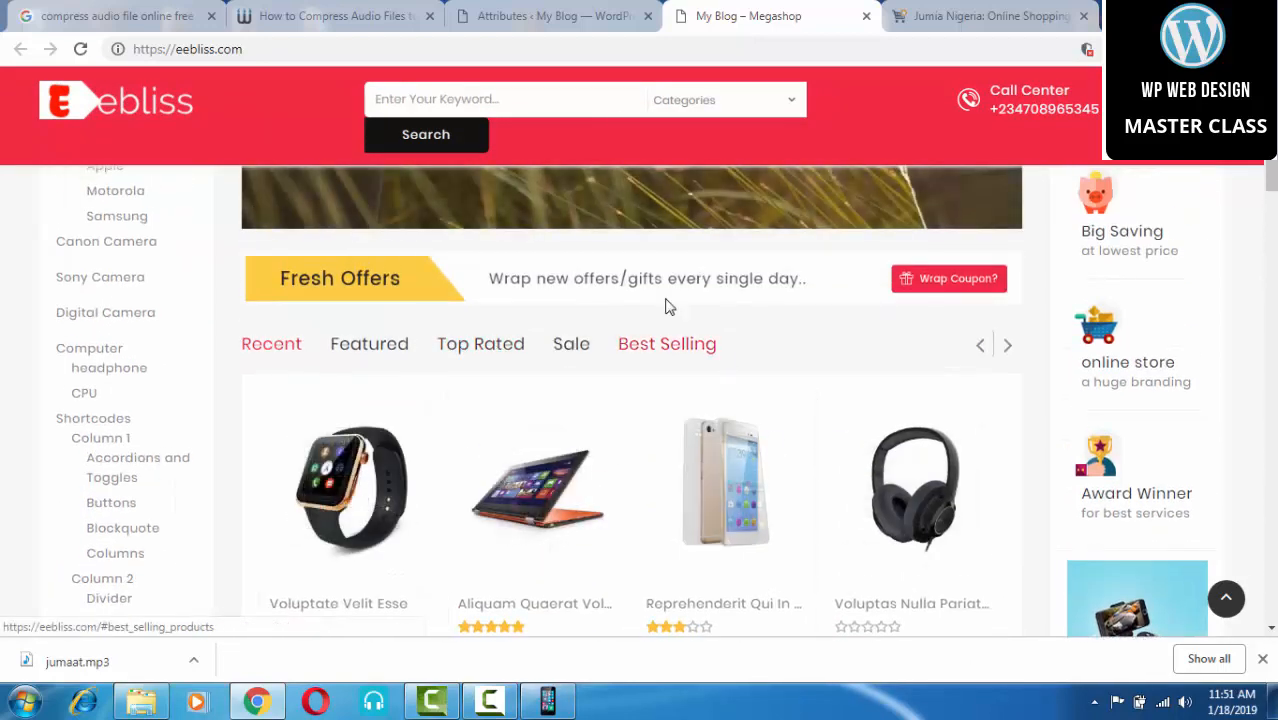
Step: Compare the category menu on the Jumia homepage with the category list on the Eebliss homepage
left_click(552, 13)
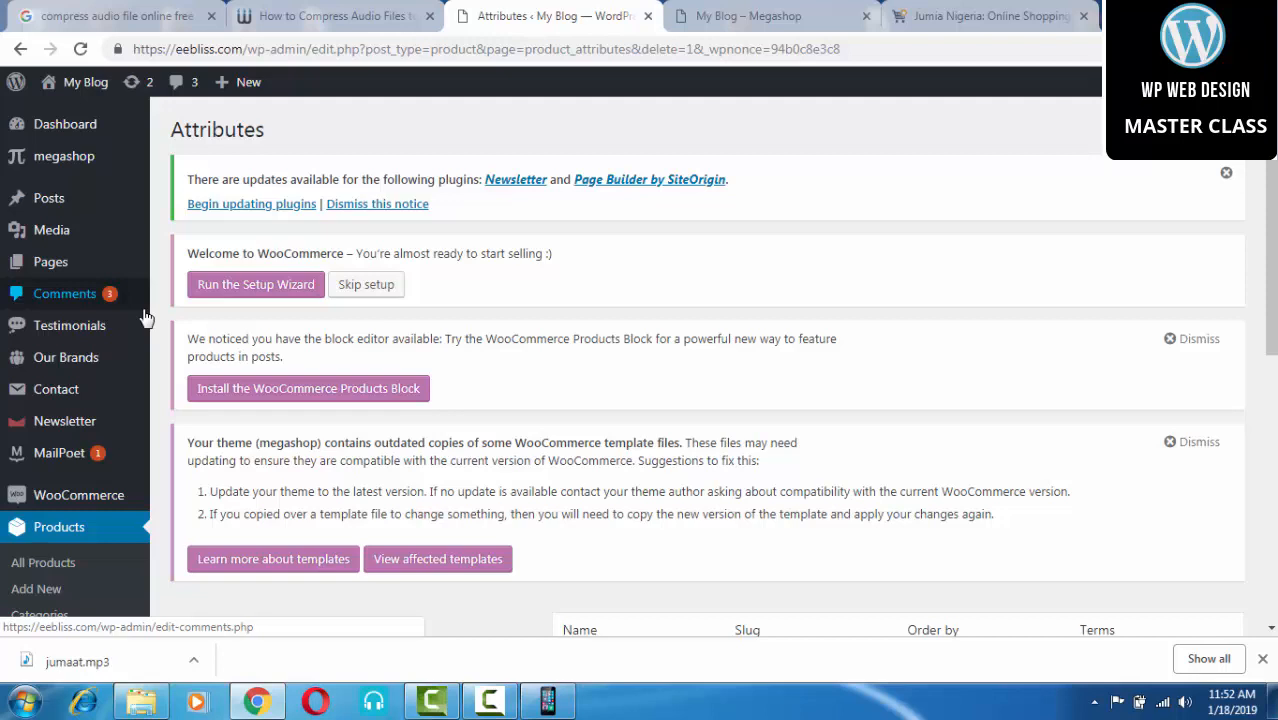
left_click(970, 16)
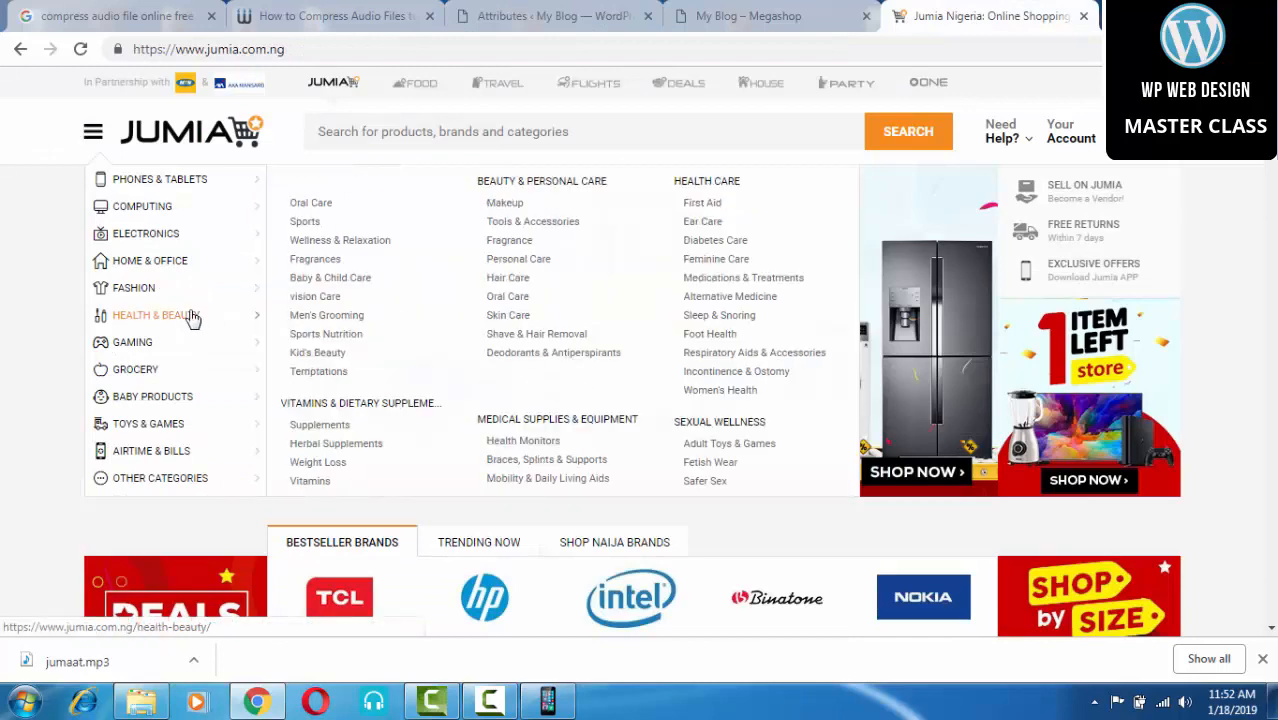
left_click(785, 15)
scroll(708, 262, "up", 5)
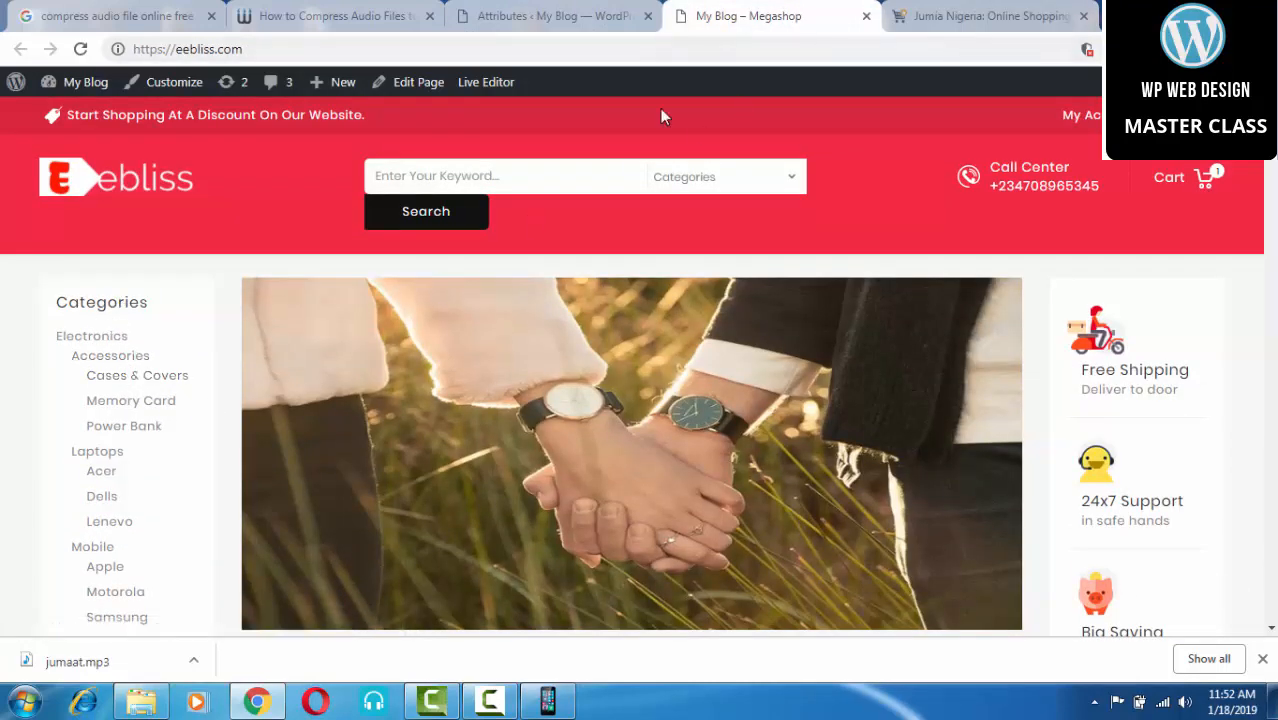
Step: Switch to the Jumia site and open the women's clothing category from its fashion section
left_click(946, 14)
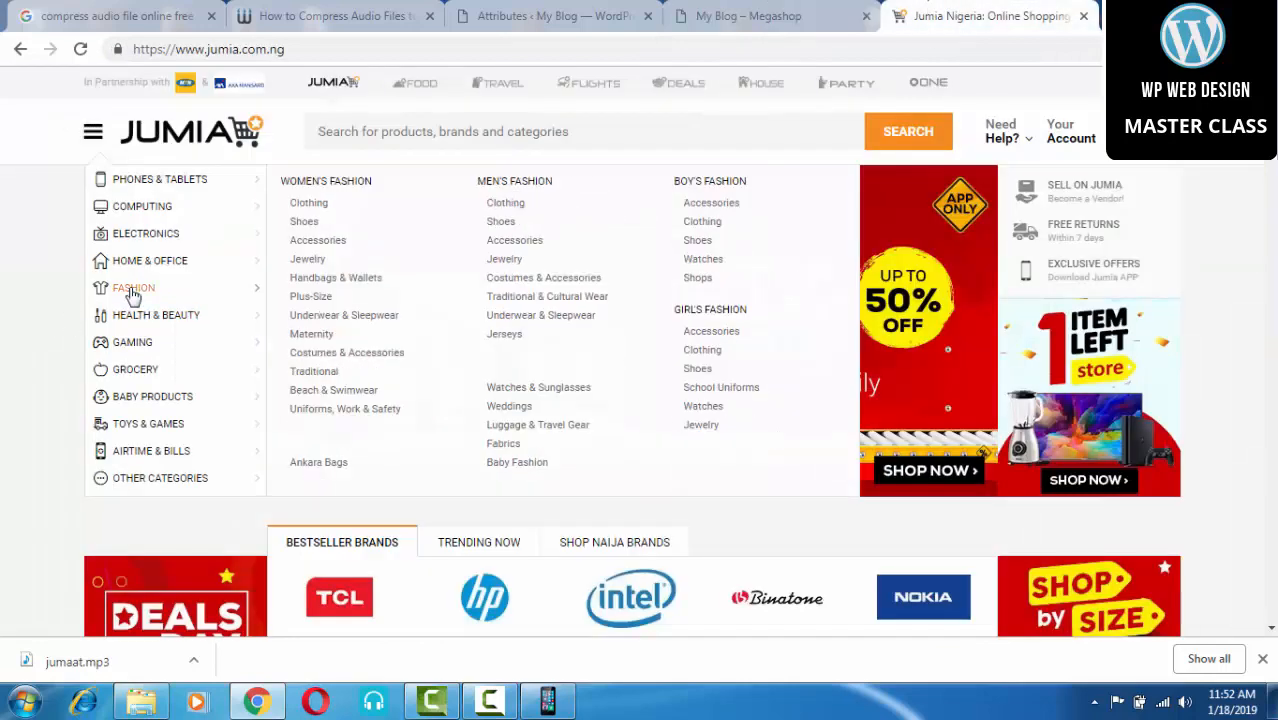
mouse_move(160, 270)
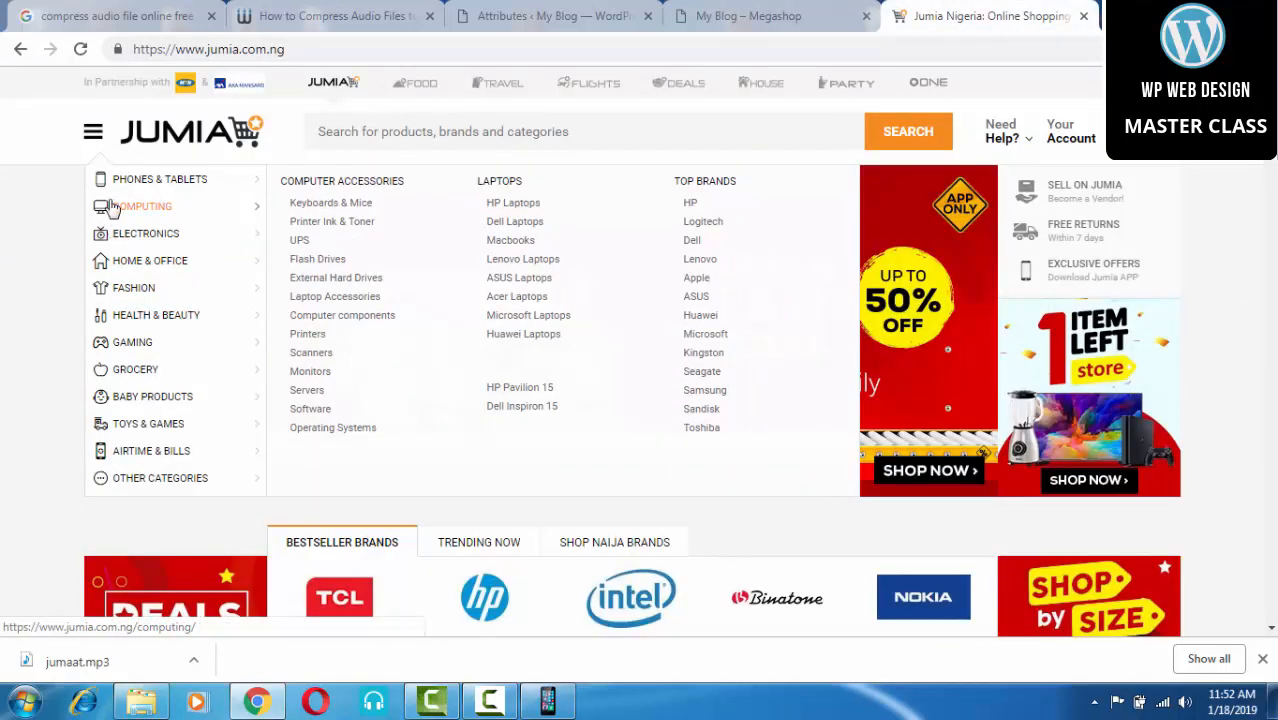
mouse_move(185, 290)
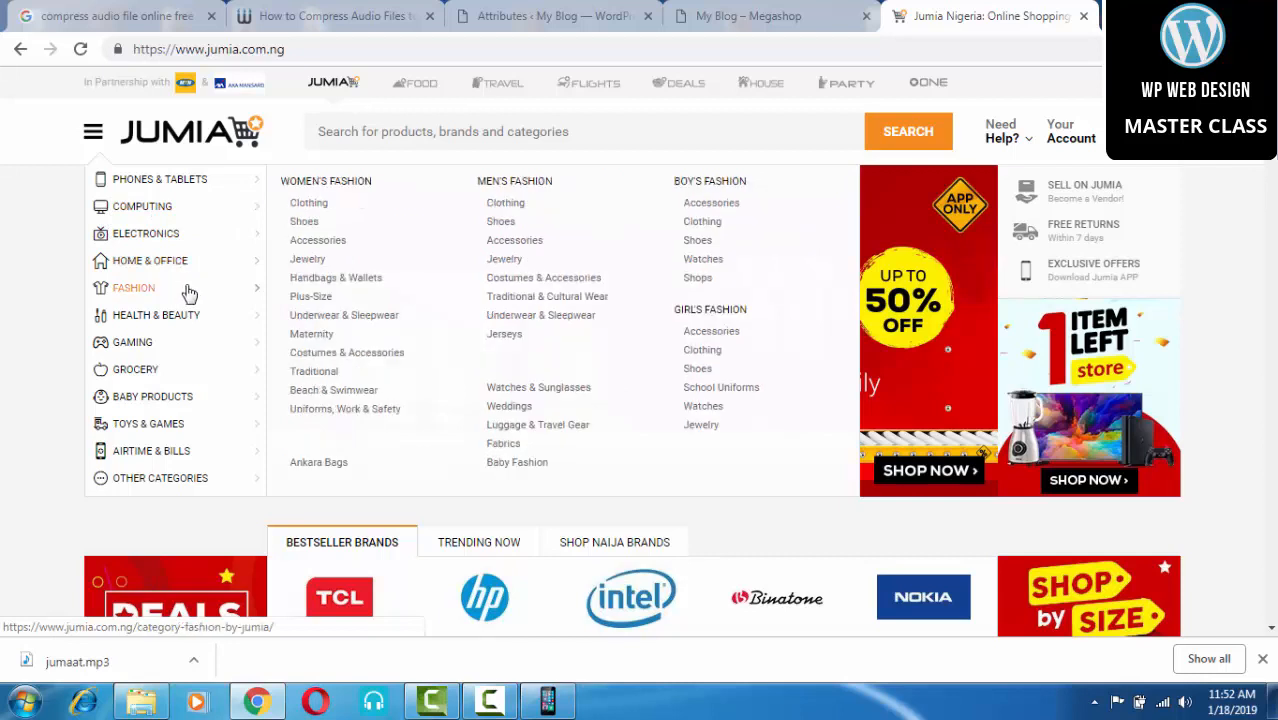
left_click(308, 207)
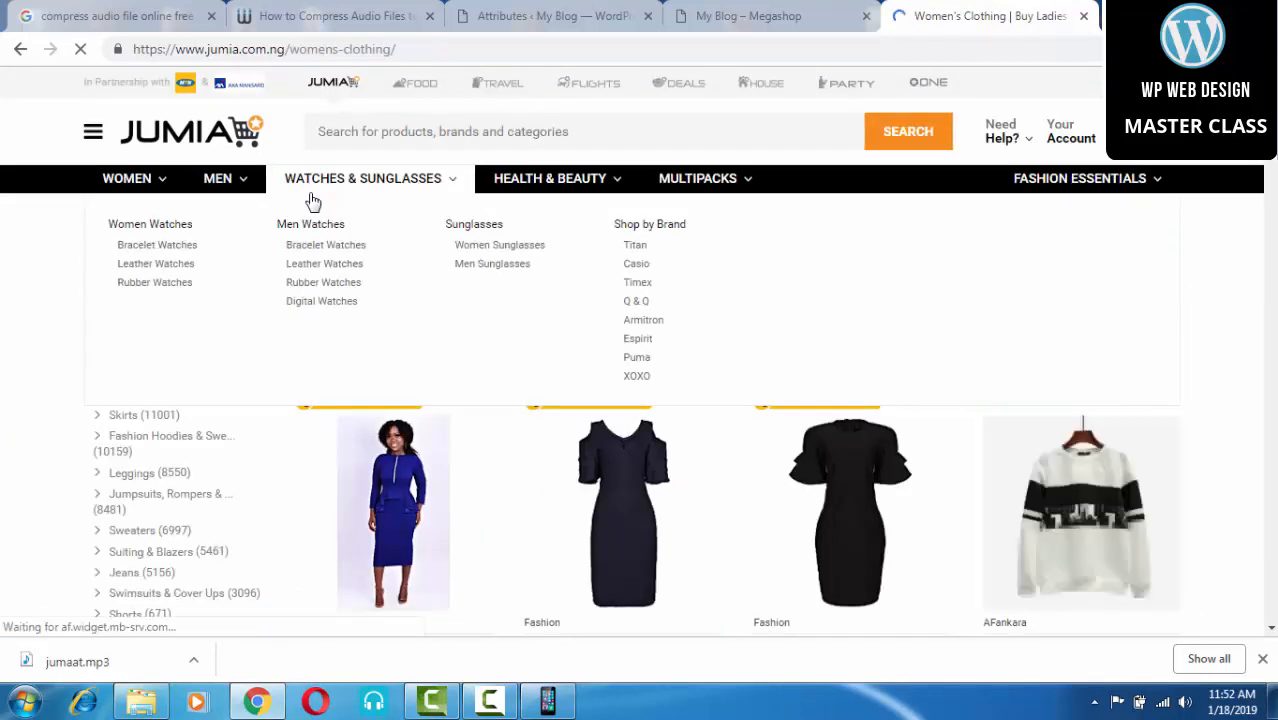
Step: Examine the women's clothing listings for a product offered in several selectable sizes
scroll(943, 432, "down", 2)
scroll(943, 432, "down", 1)
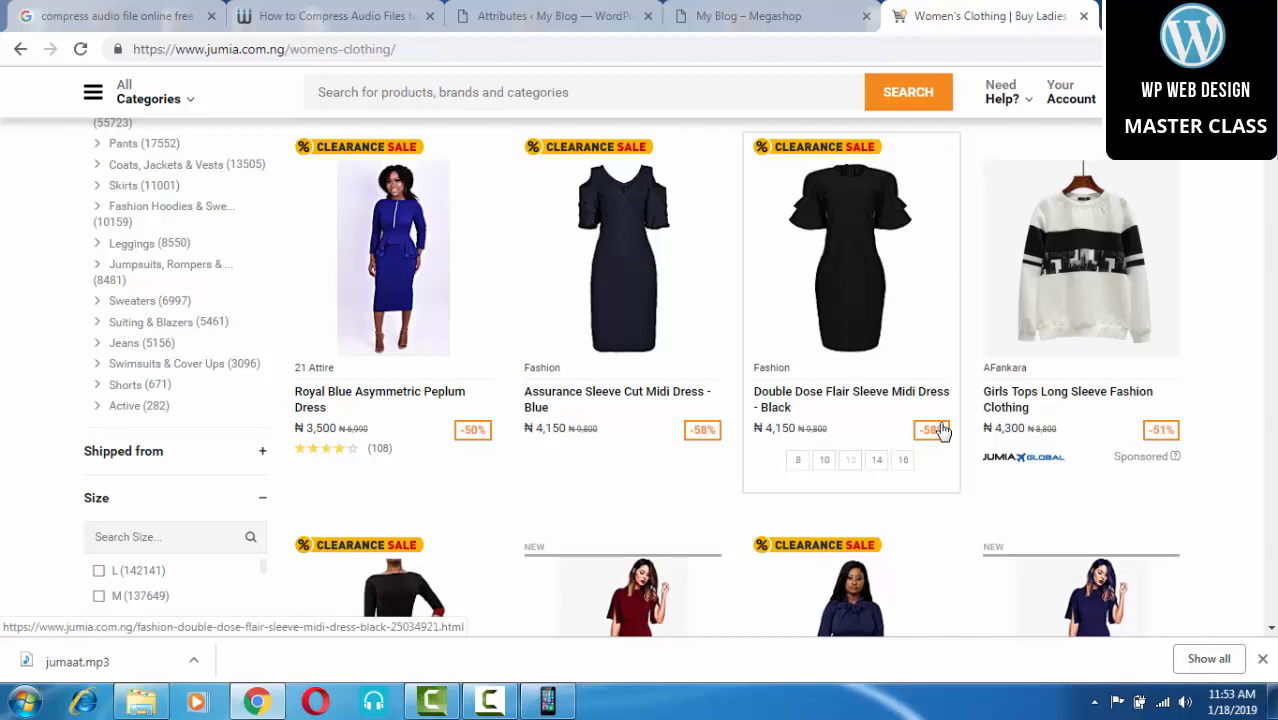
scroll(943, 431, "down", 1)
scroll(943, 431, "down", 2)
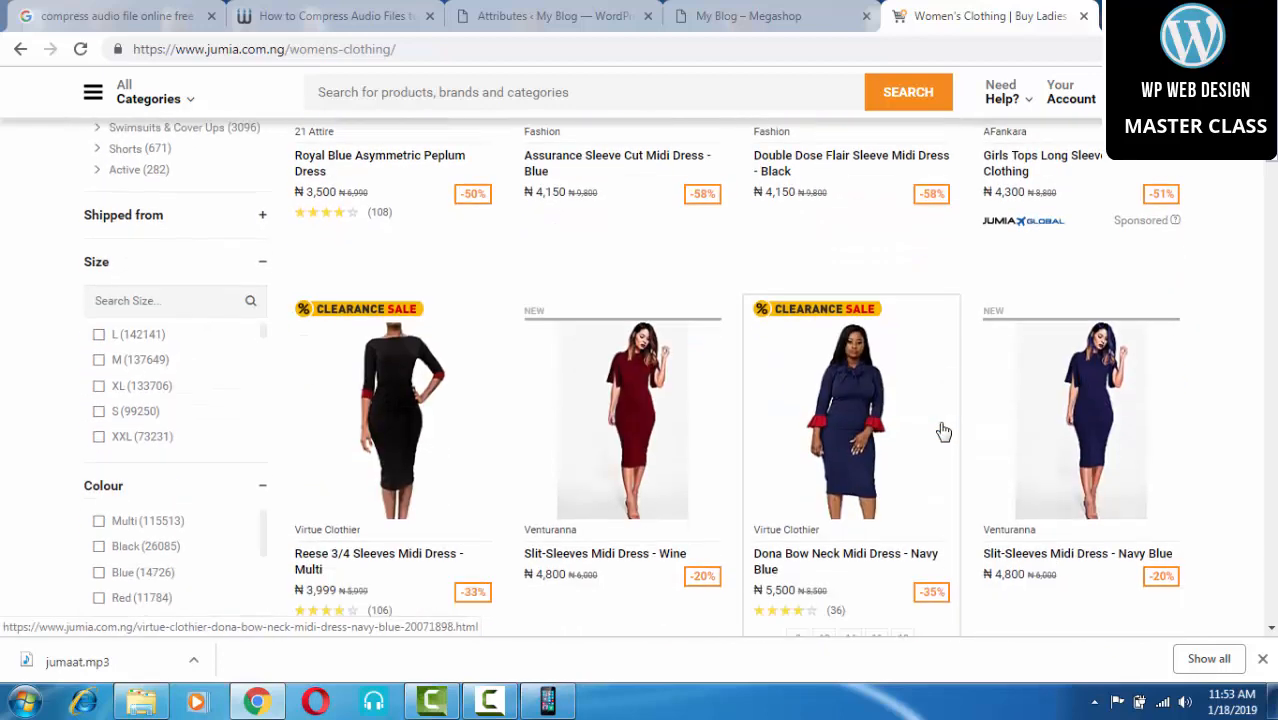
scroll(943, 431, "down", 4)
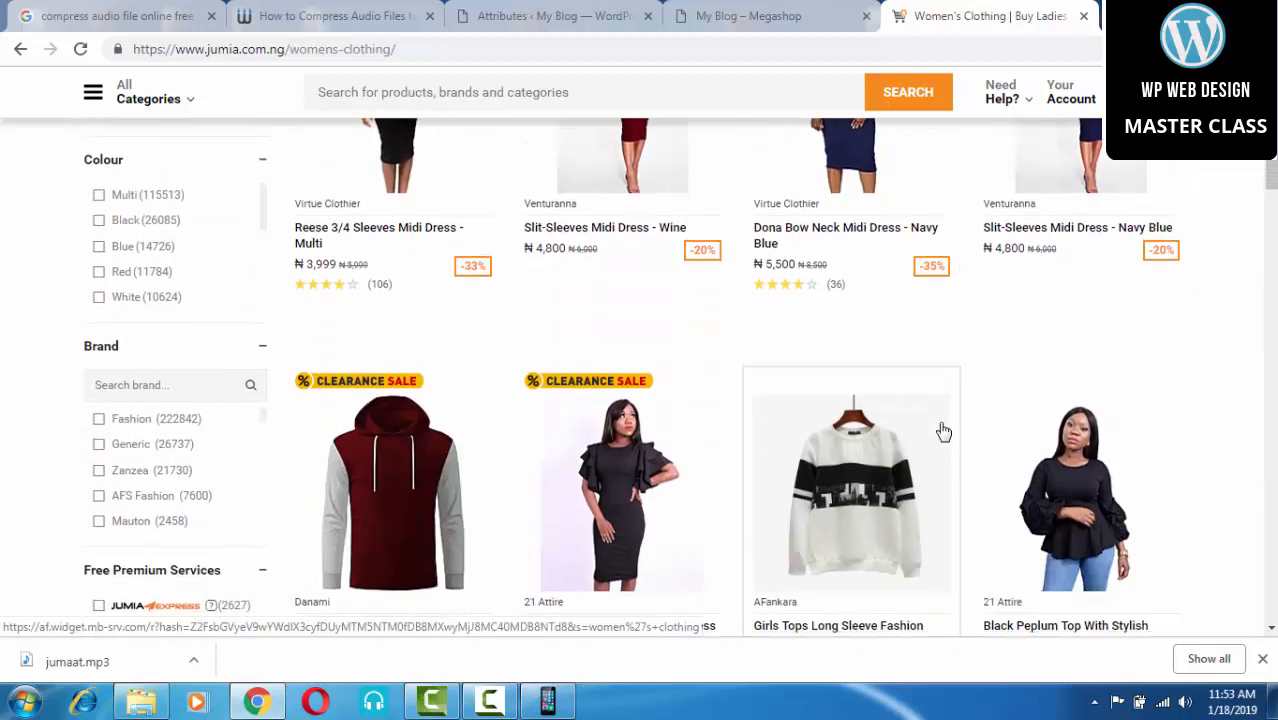
scroll(943, 431, "down", 3)
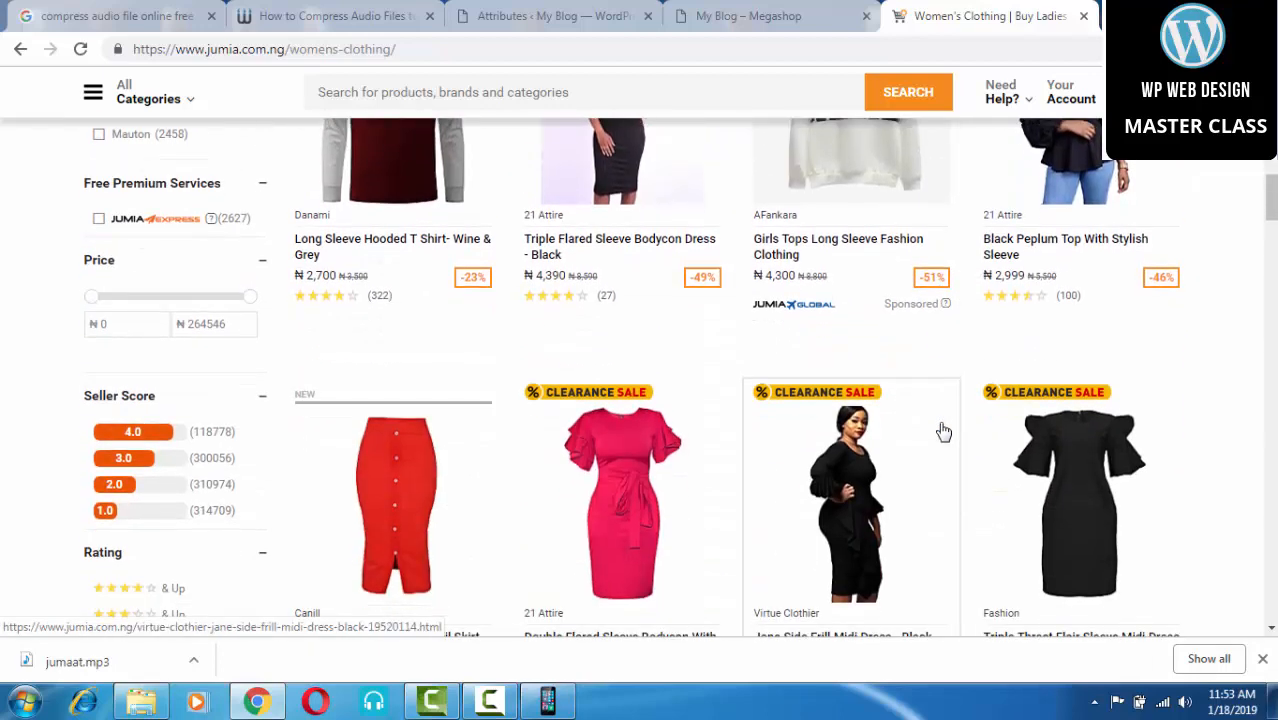
scroll(943, 431, "down", 3)
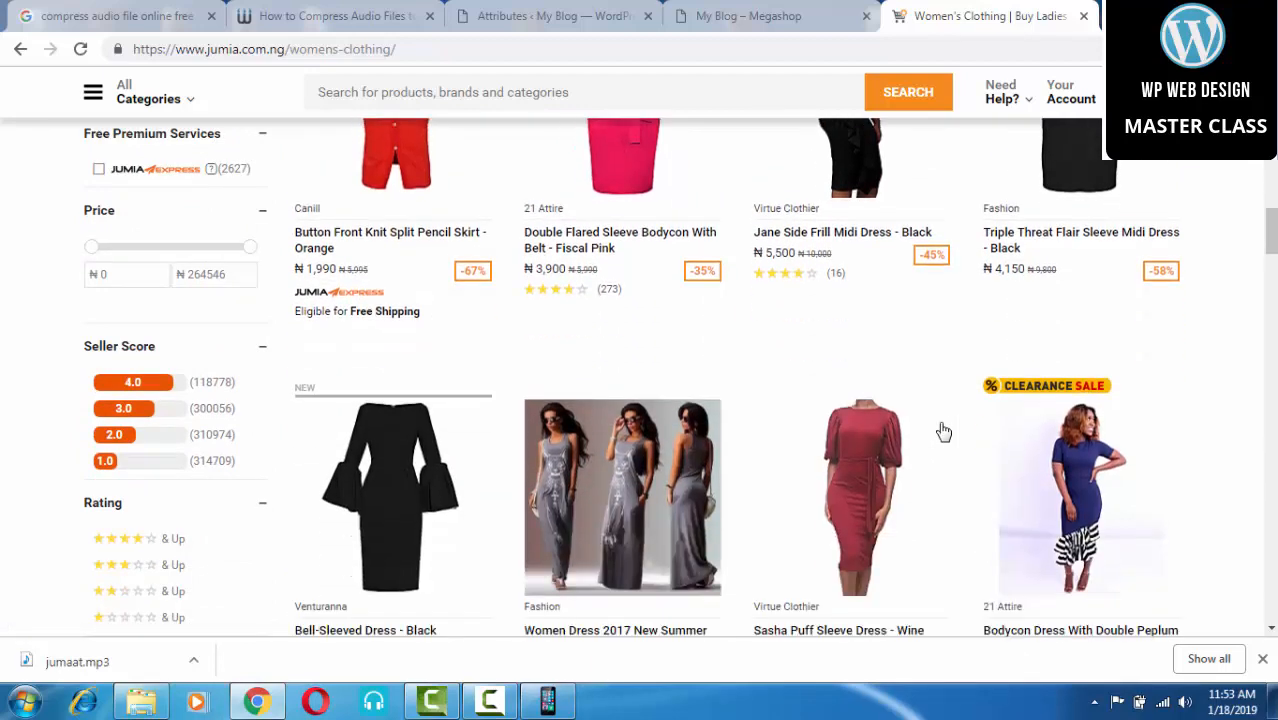
scroll(943, 431, "down", 7)
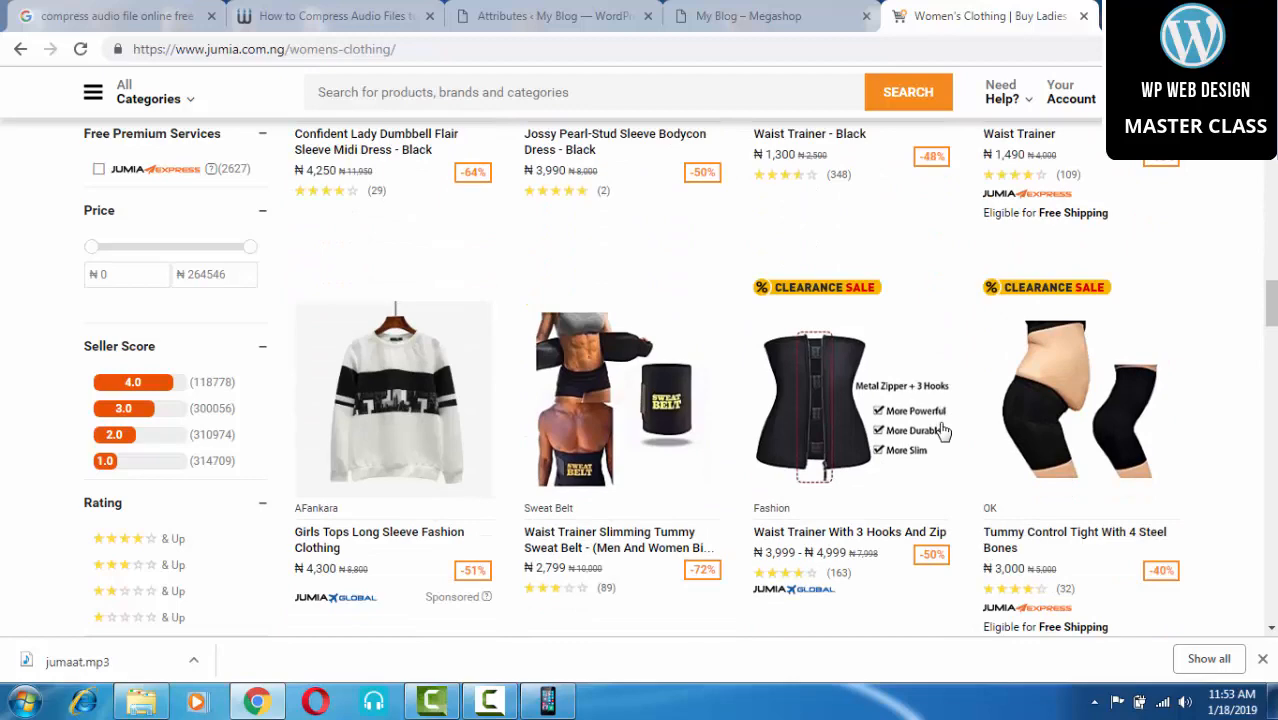
scroll(943, 431, "down", 5)
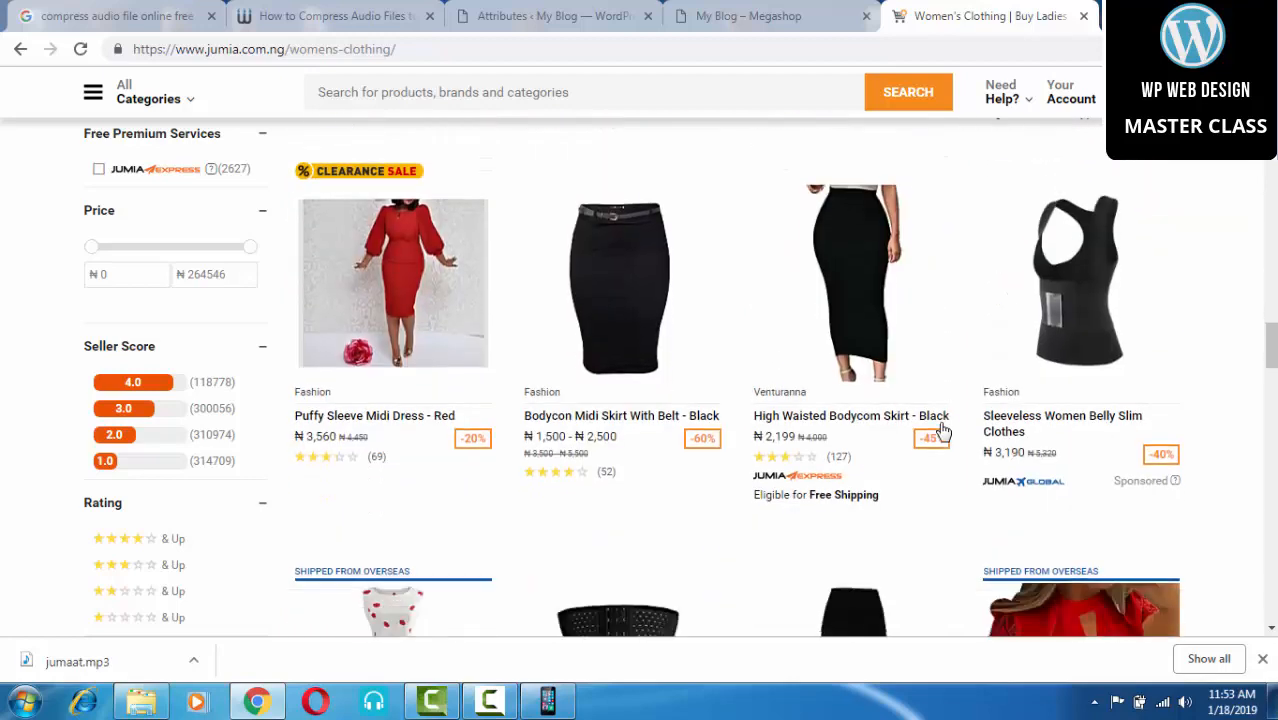
scroll(943, 431, "down", 6)
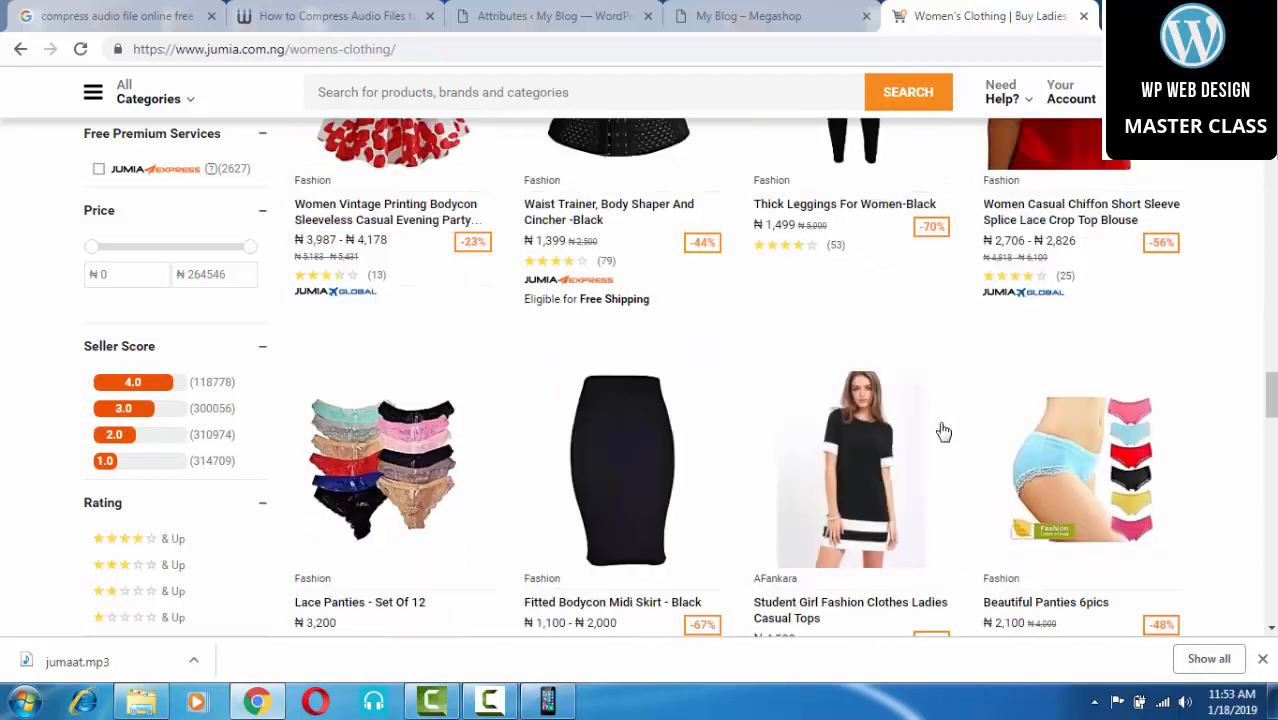
scroll(943, 431, "down", 1)
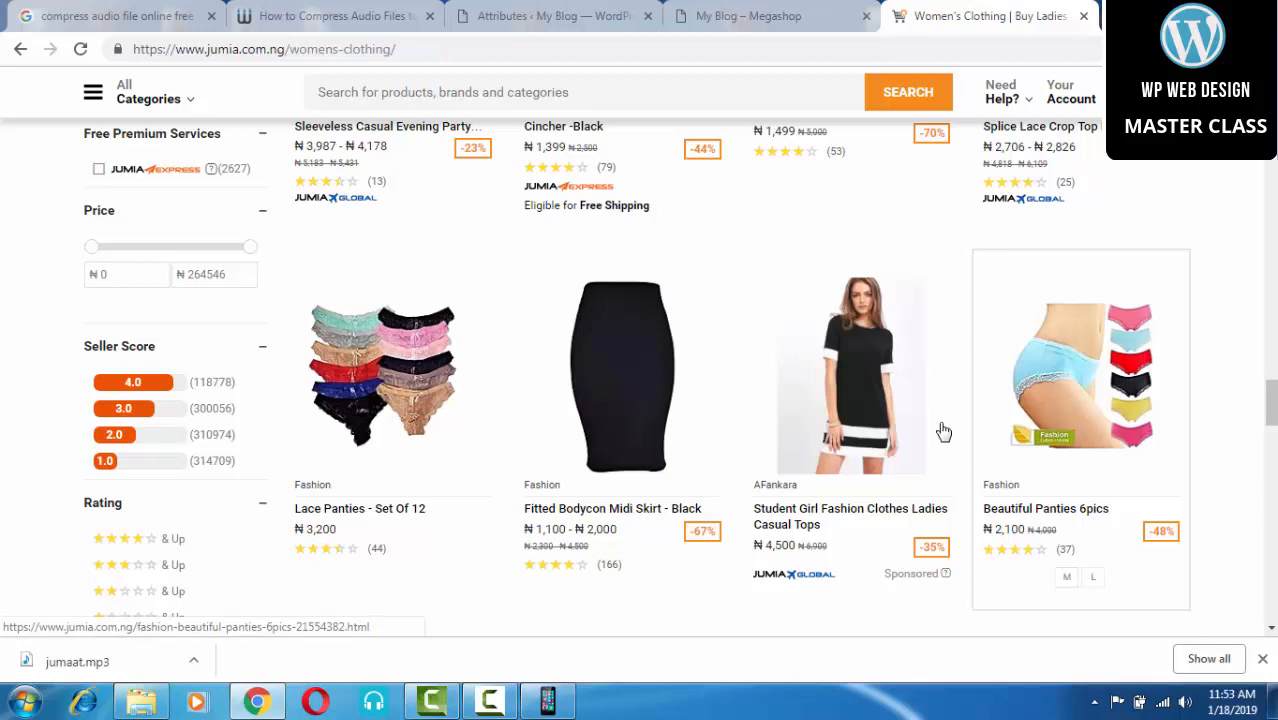
Step: Open the Beautiful Panties 6pics product in a separate browser tab and switch to it
right_click(1016, 366)
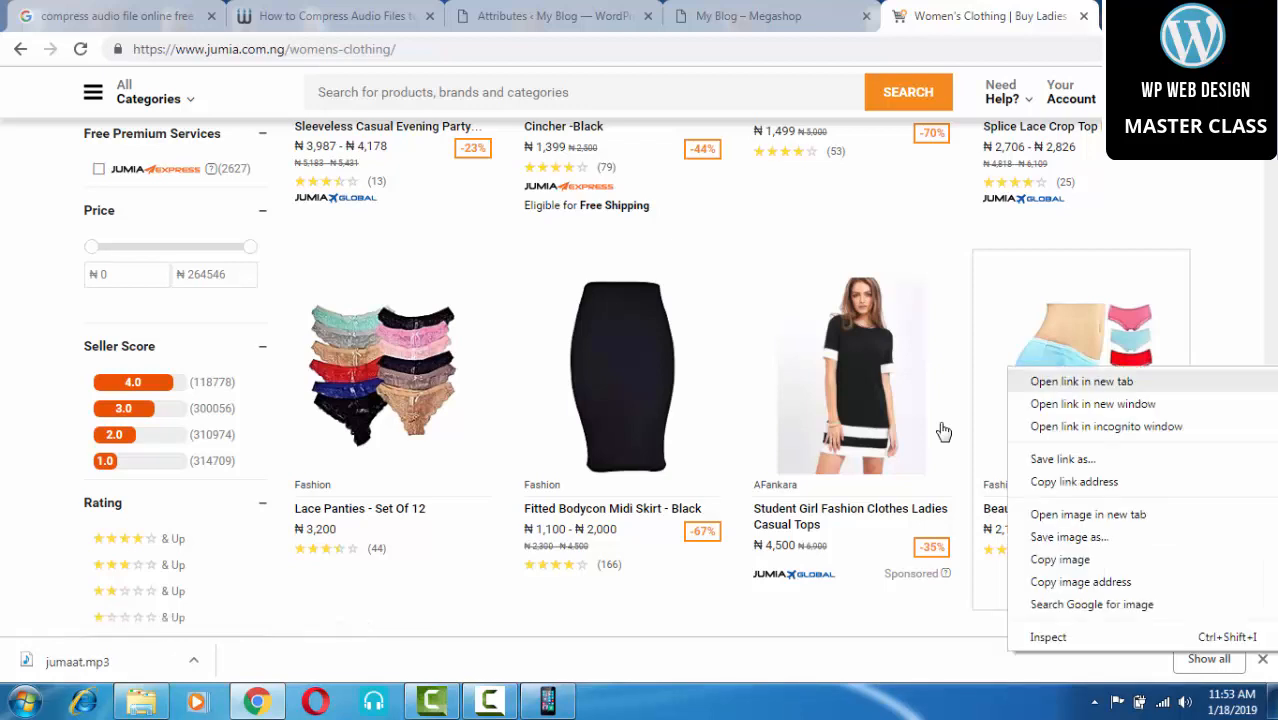
left_click(1075, 379)
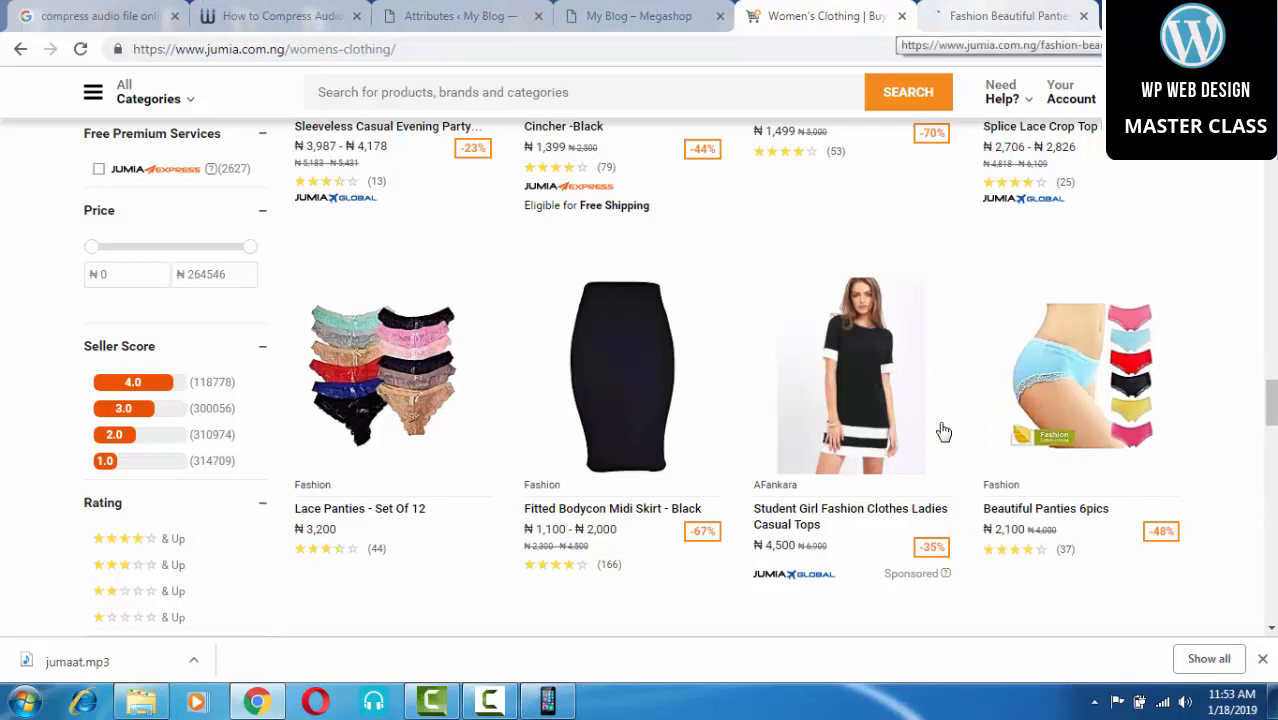
key("ctrl+Tab")
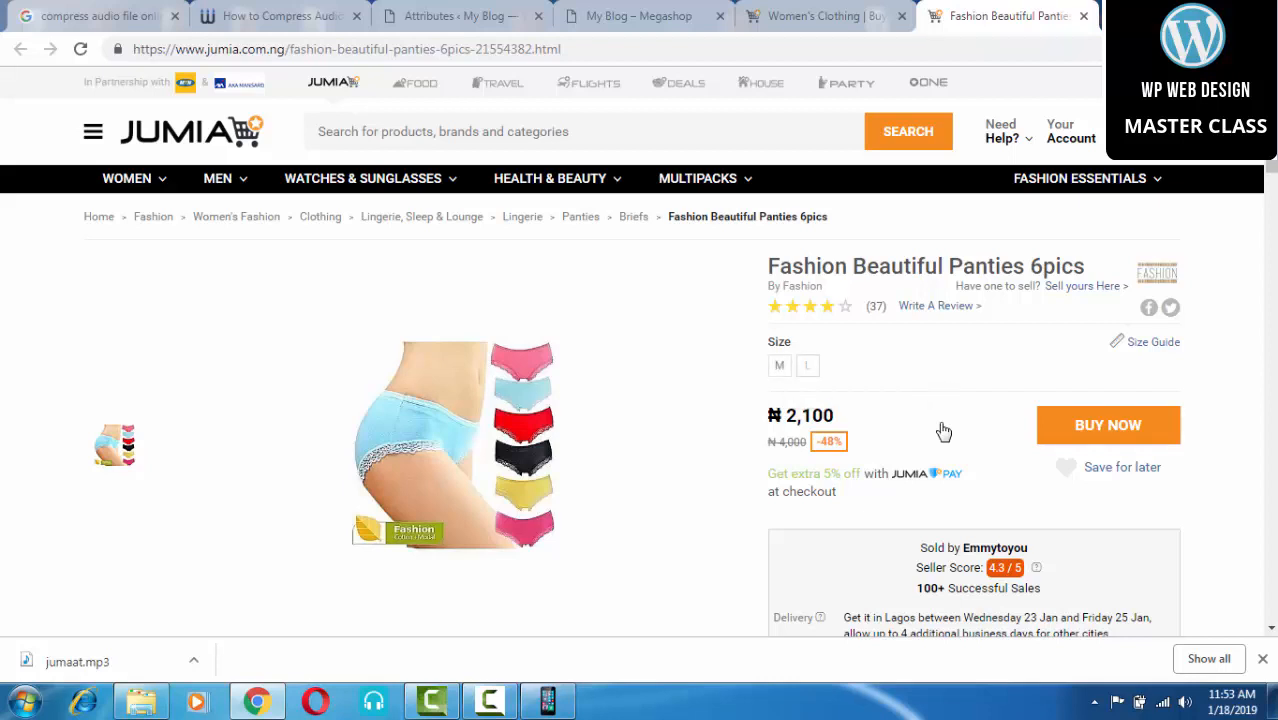
Step: Examine the product page's size options, seller details and related items
scroll(943, 431, "down", 1)
scroll(943, 431, "up", 1)
scroll(943, 431, "down", 4)
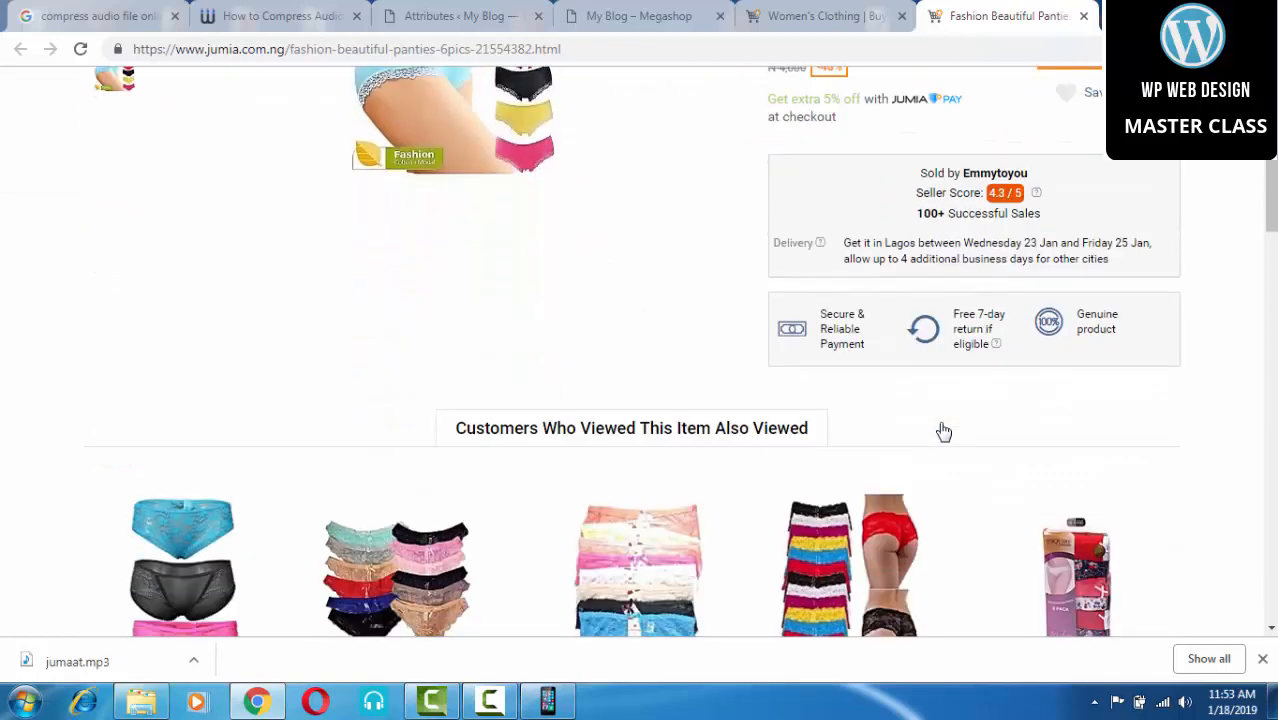
scroll(943, 431, "down", 2)
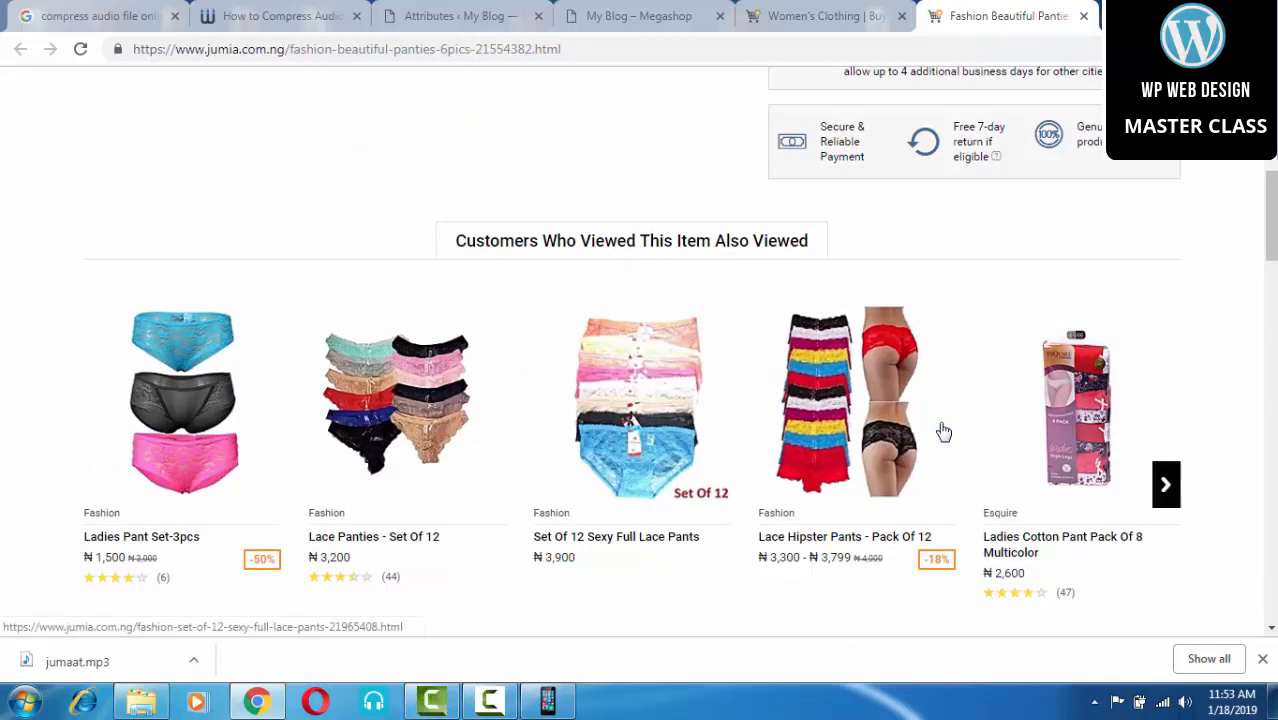
scroll(943, 431, "up", 6)
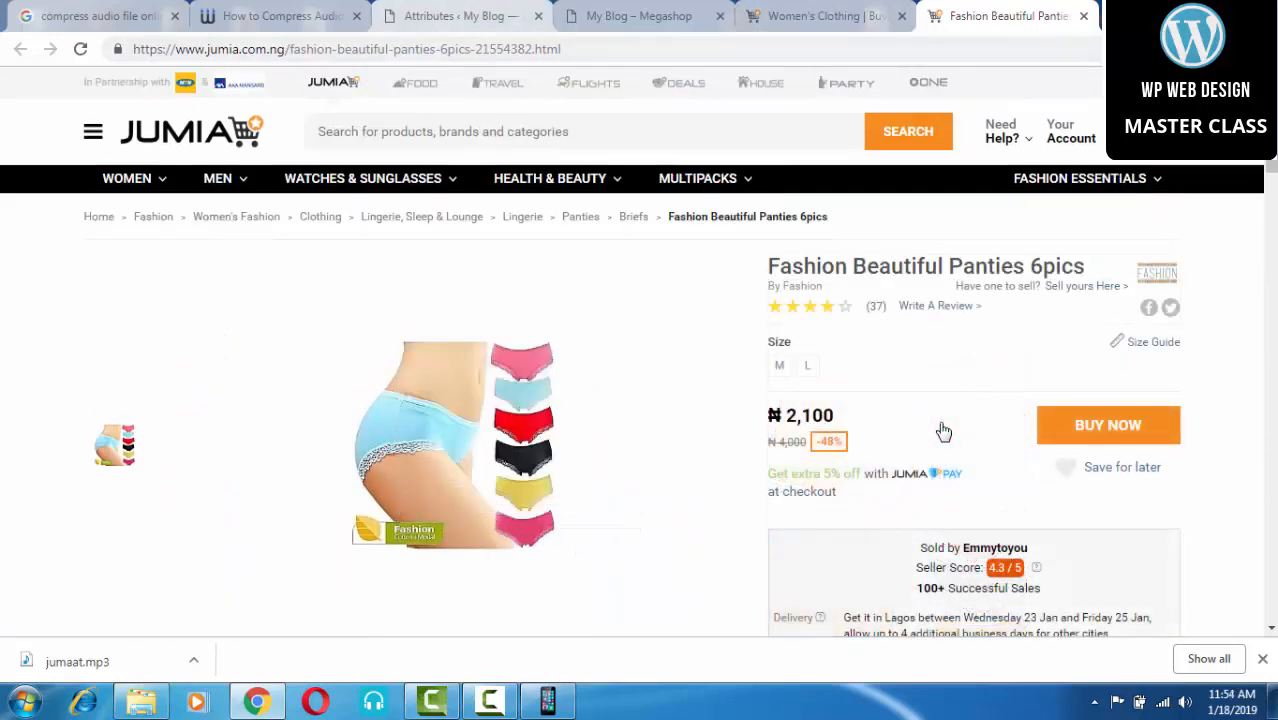
Step: Return to the WordPress product attributes page and name the new attribute "pant sizes", checking the Jumia product's sizes for reference
left_click(462, 16)
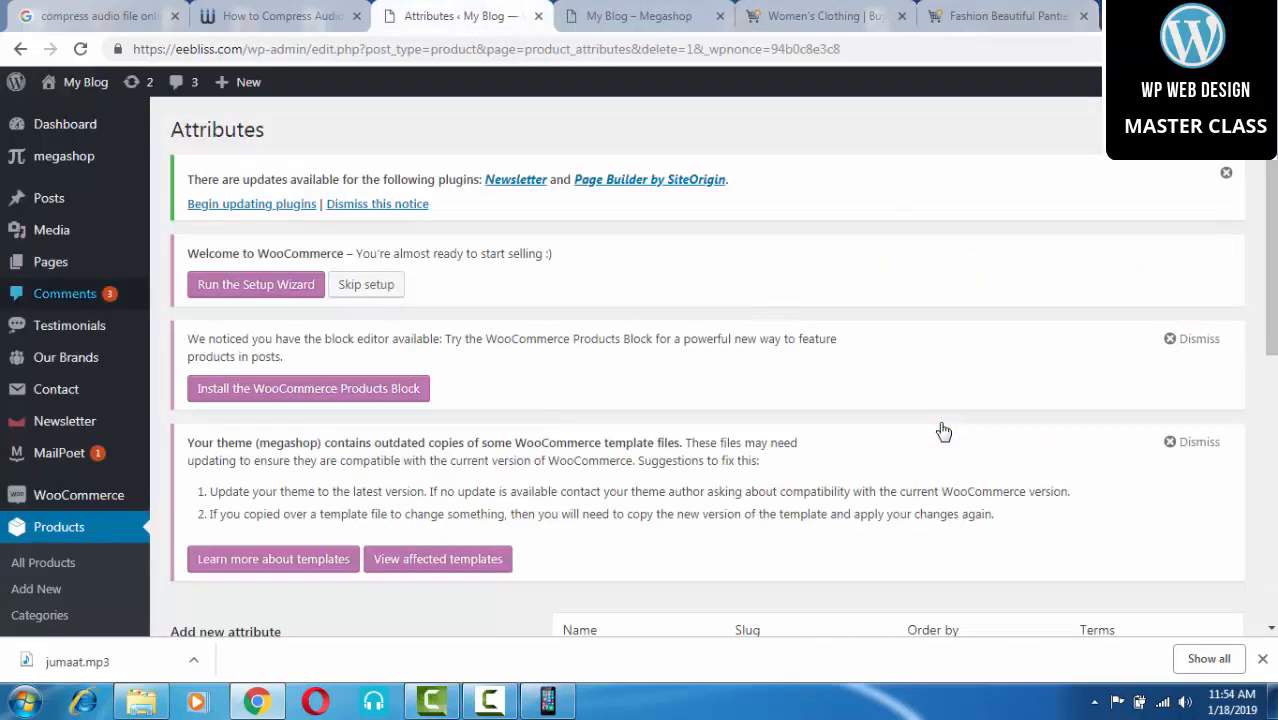
scroll(943, 431, "down", 2)
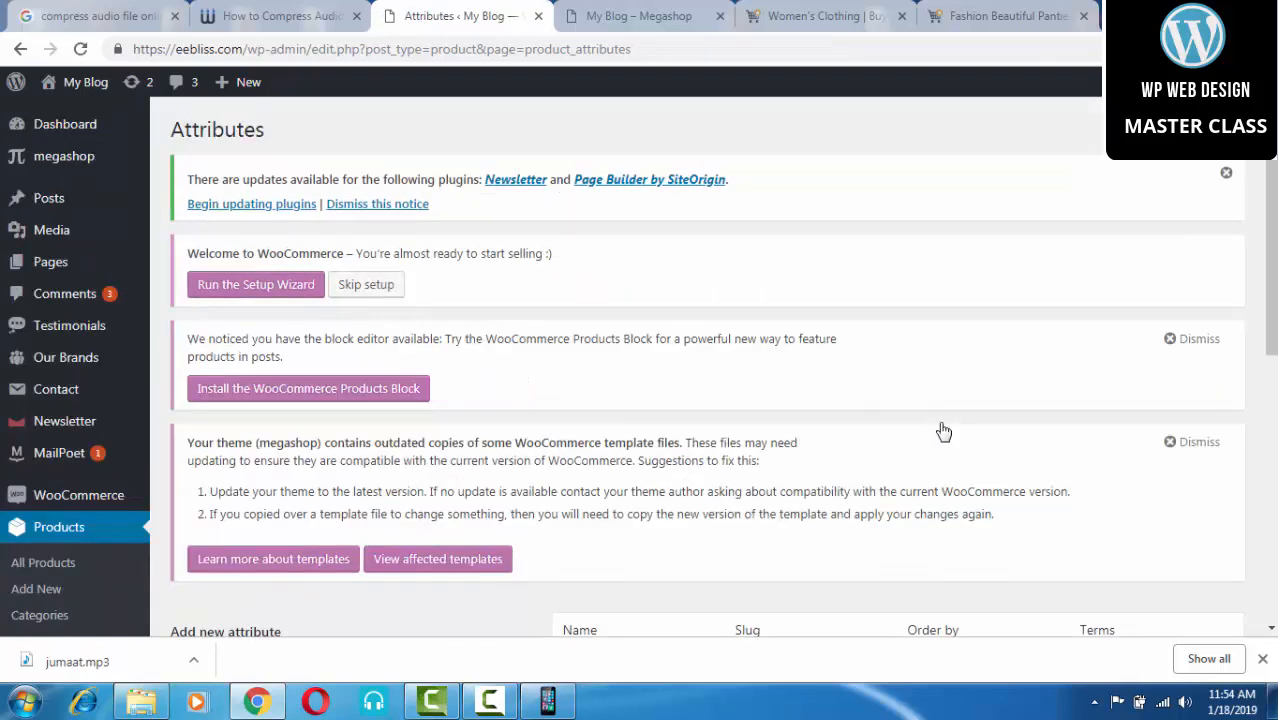
scroll(943, 431, "down", 2)
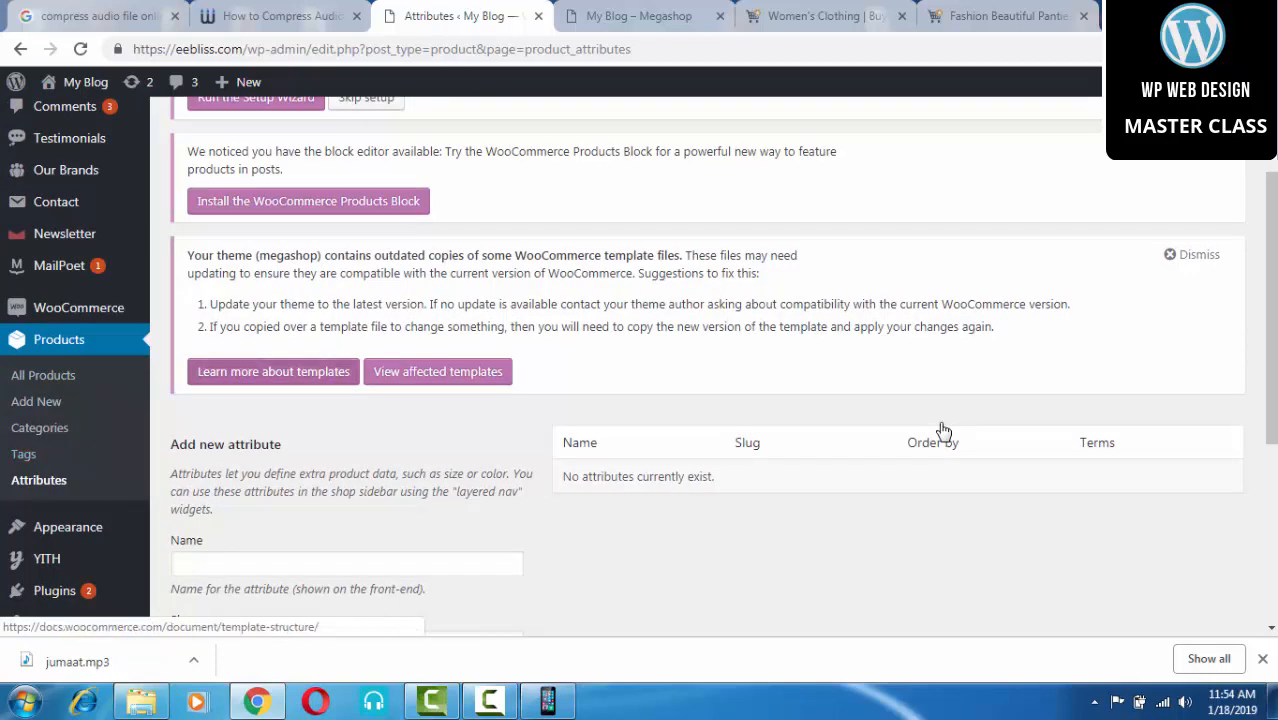
scroll(943, 431, "down", 2)
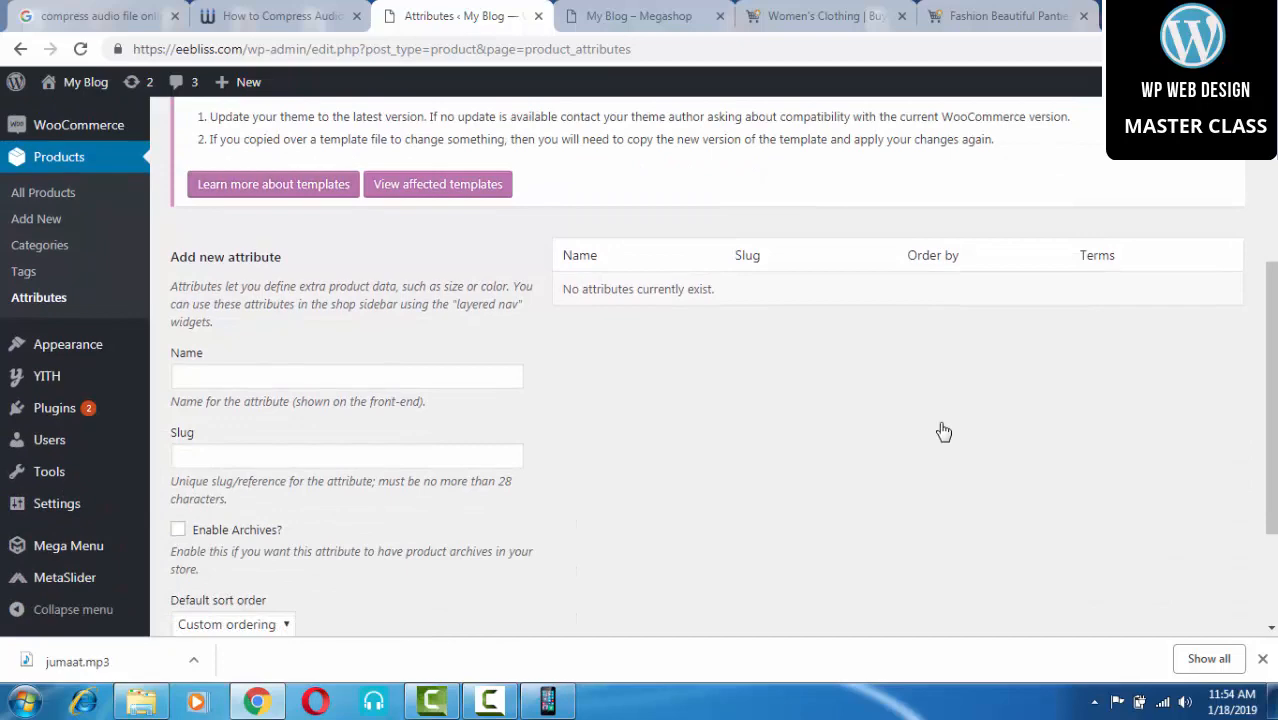
left_click(347, 377)
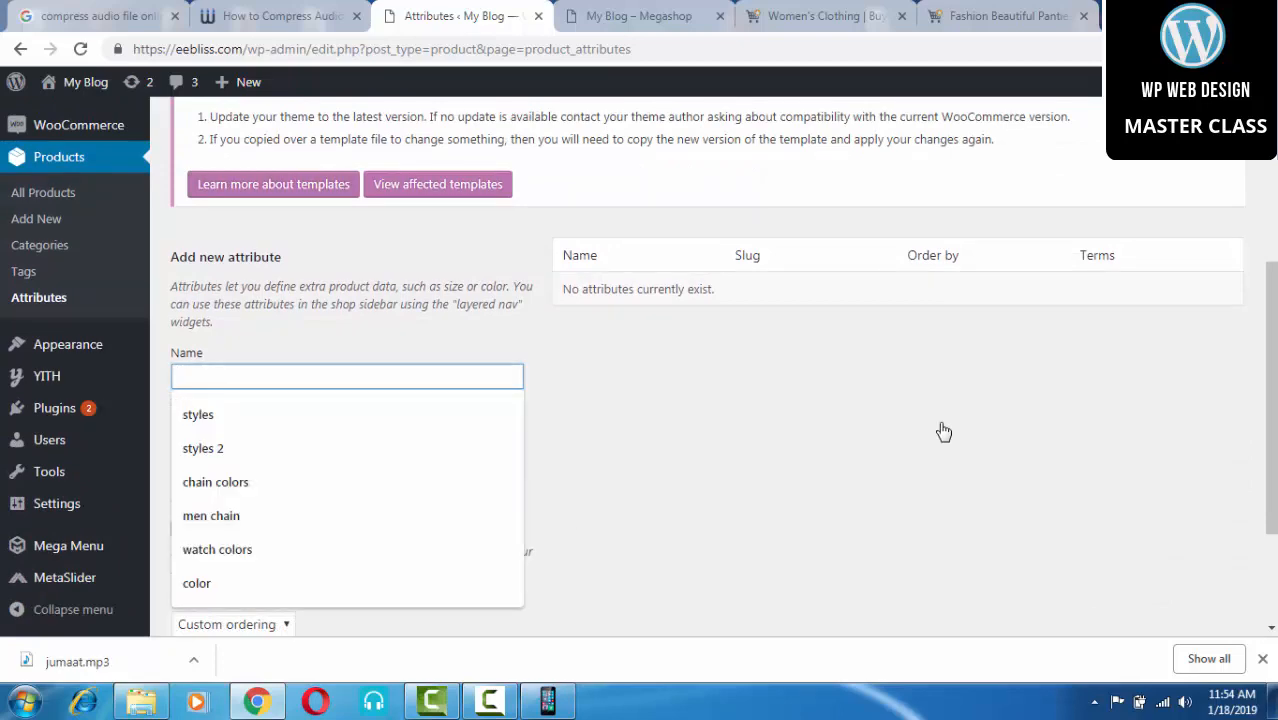
left_click(1008, 16)
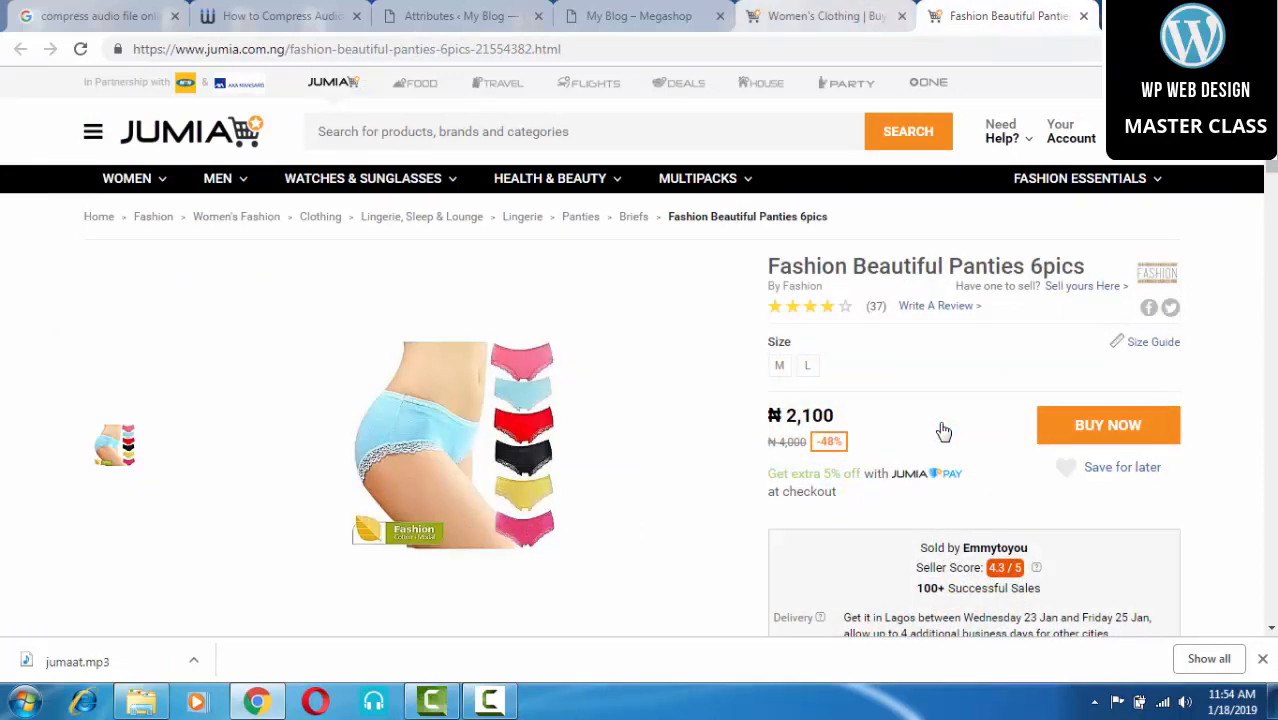
left_click(460, 16)
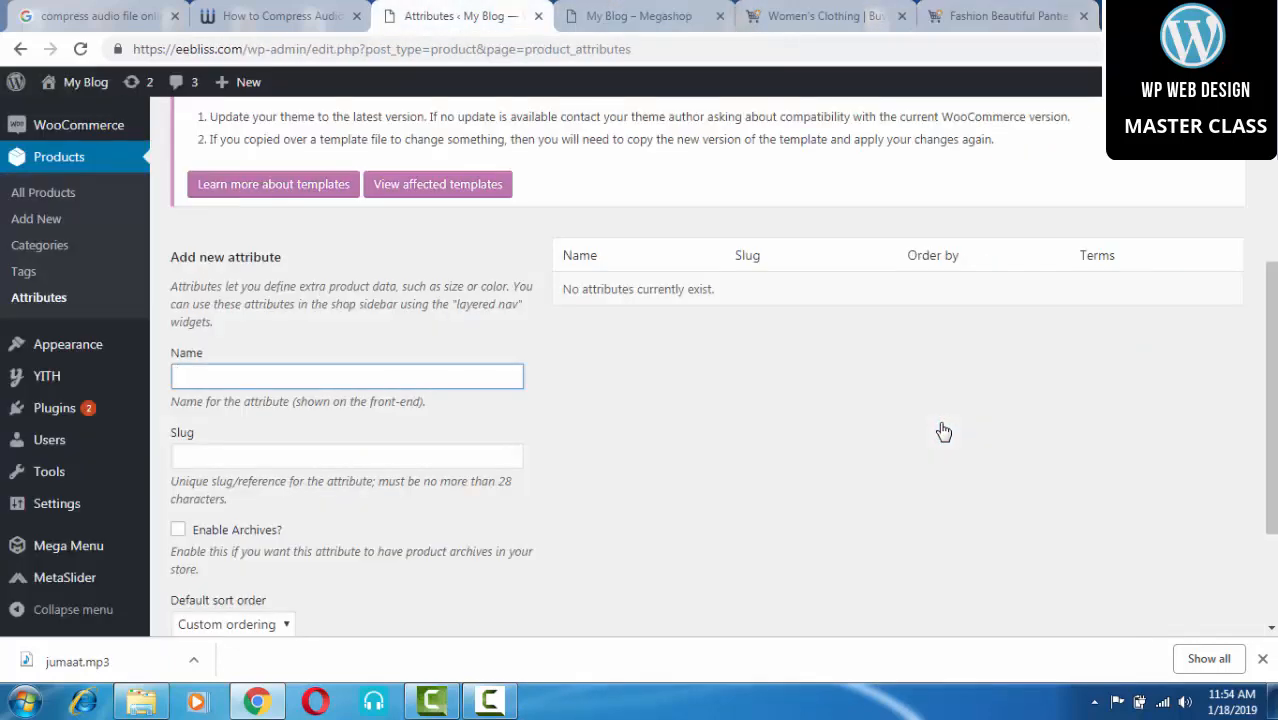
type("pant sizes")
key("Tab")
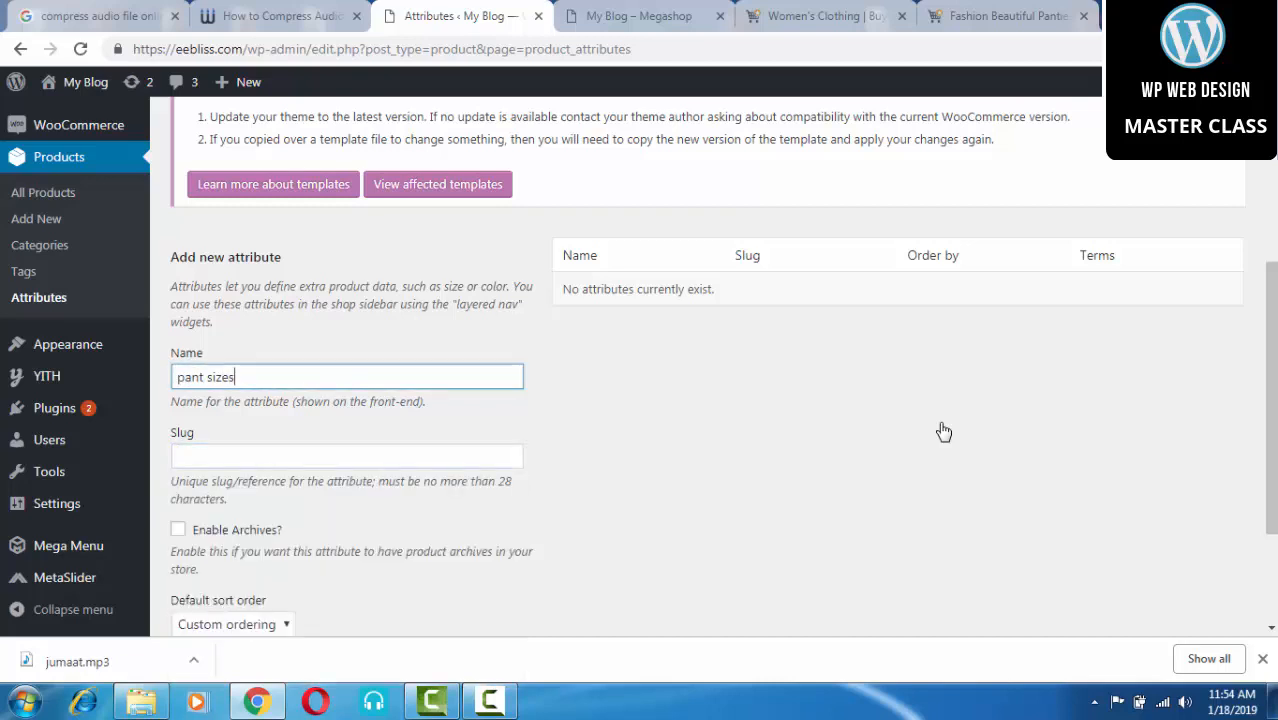
Step: Copy the attribute name "pant sizes" into the new attribute's slug
key("ctrl+a")
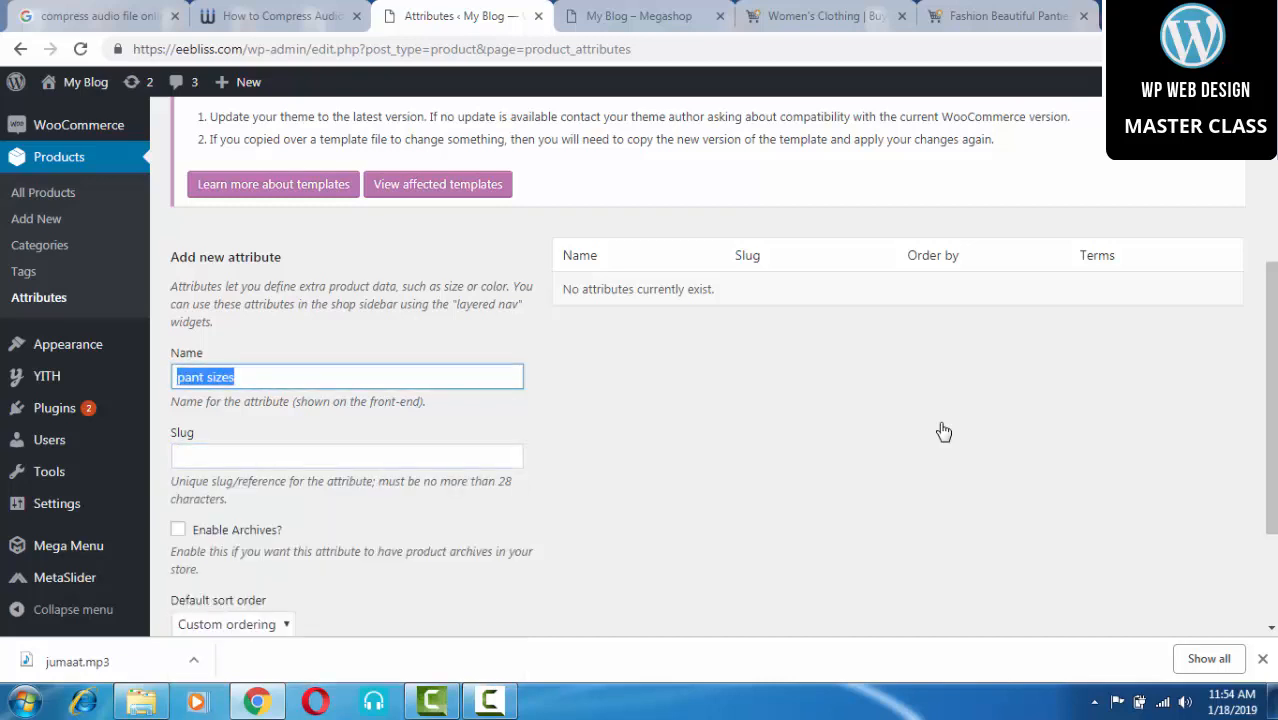
key("ctrl+c")
key("Tab")
key("ctrl+v")
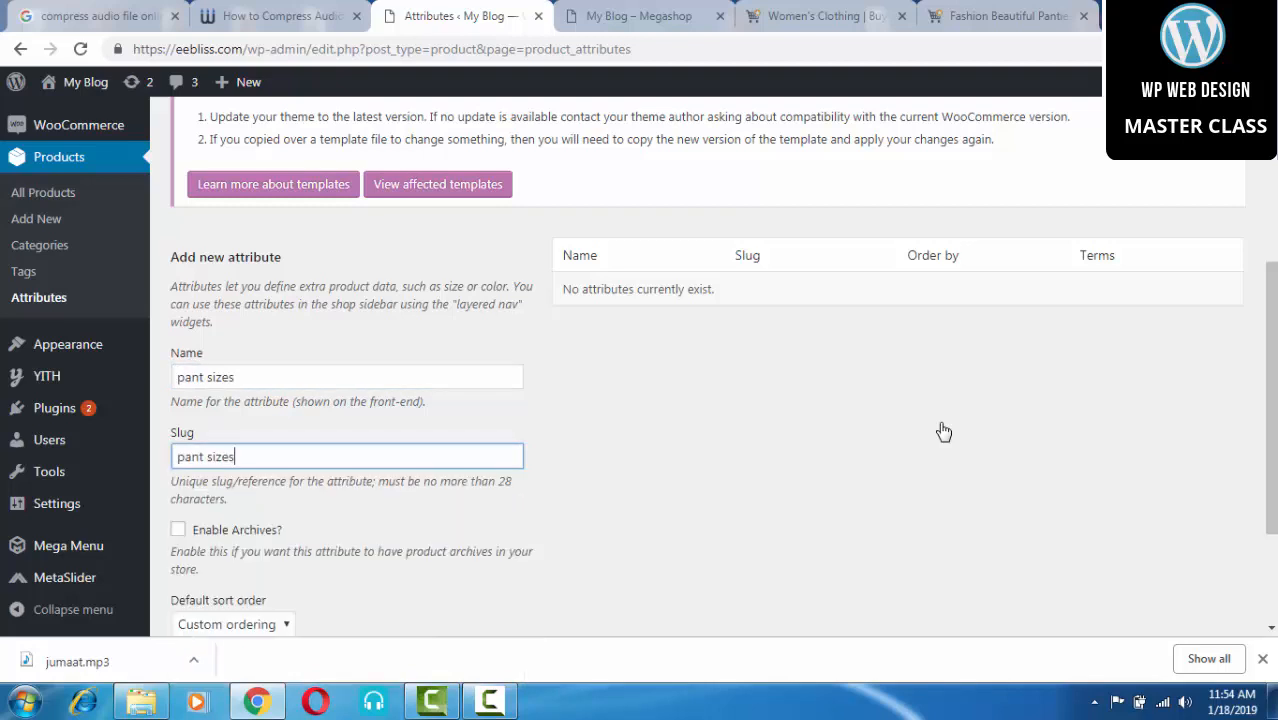
Step: Add the "pant sizes" attribute and open its terms for configuration
left_click(943, 432)
scroll(943, 432, "down", 3)
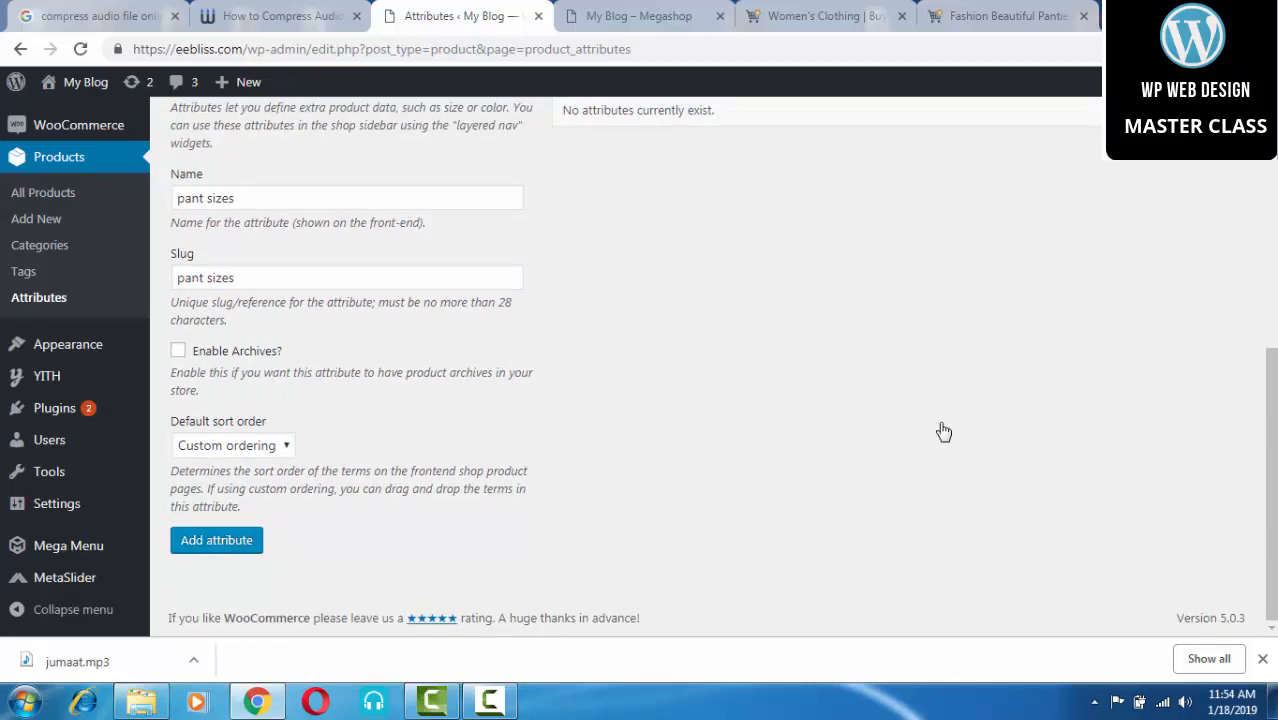
left_click(216, 540)
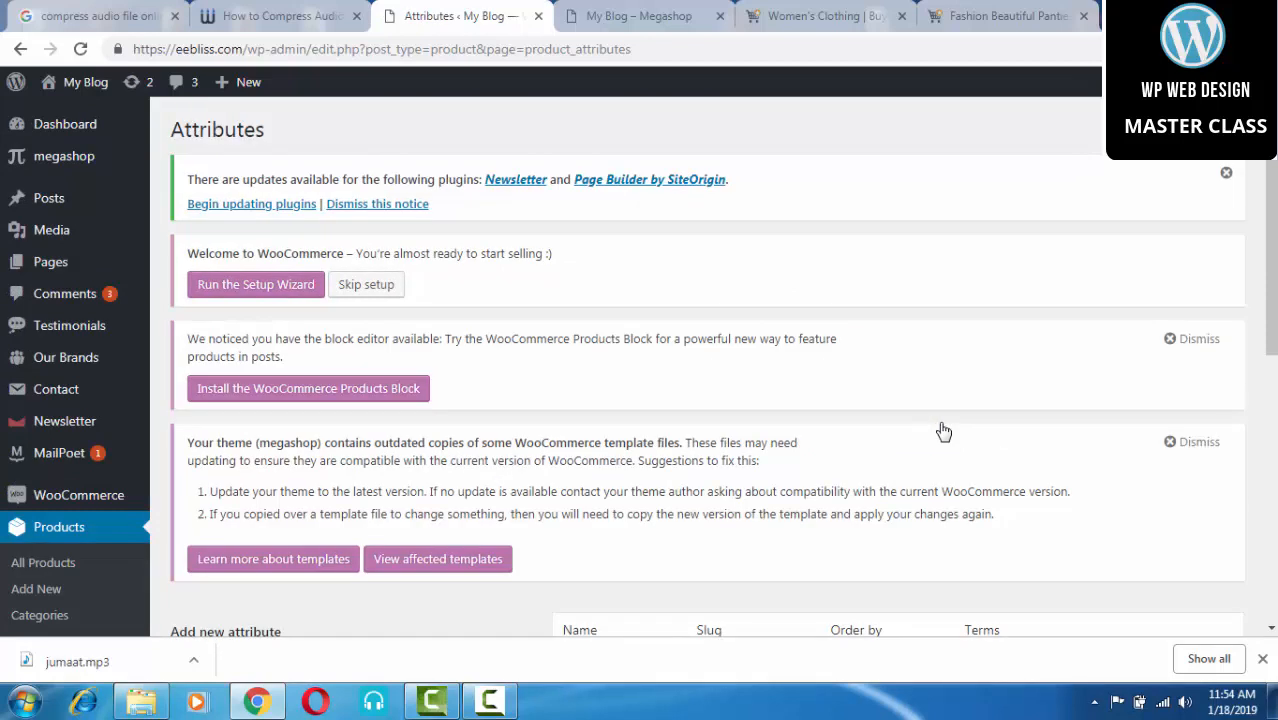
scroll(943, 431, "down", 2)
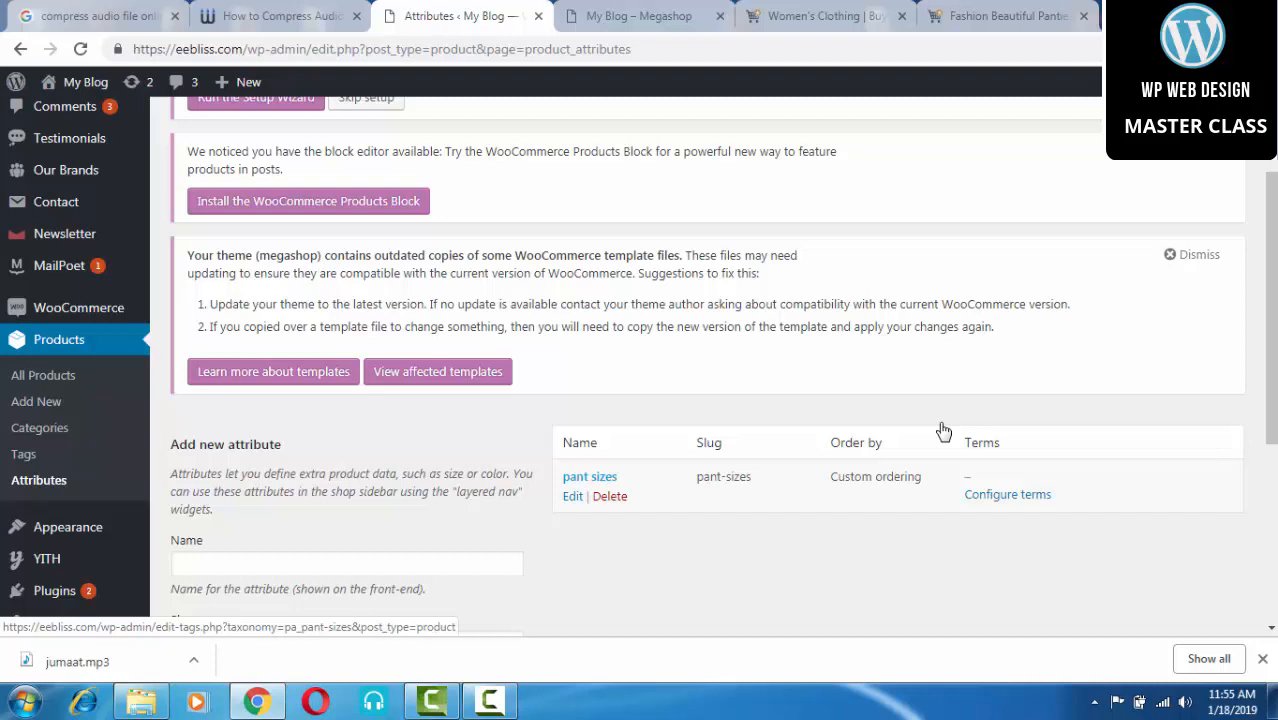
key("Return")
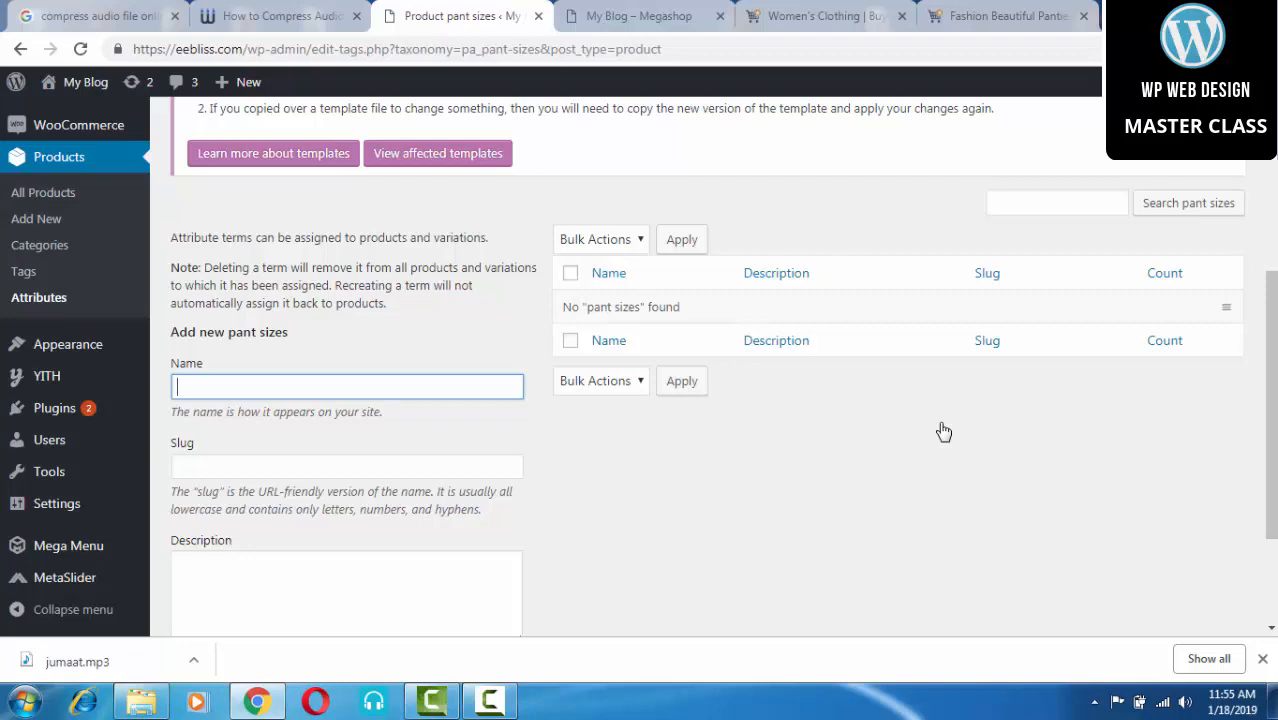
Step: Check the size options on the Jumia product page and return to the pant sizes terms page
key("ctrl+5")
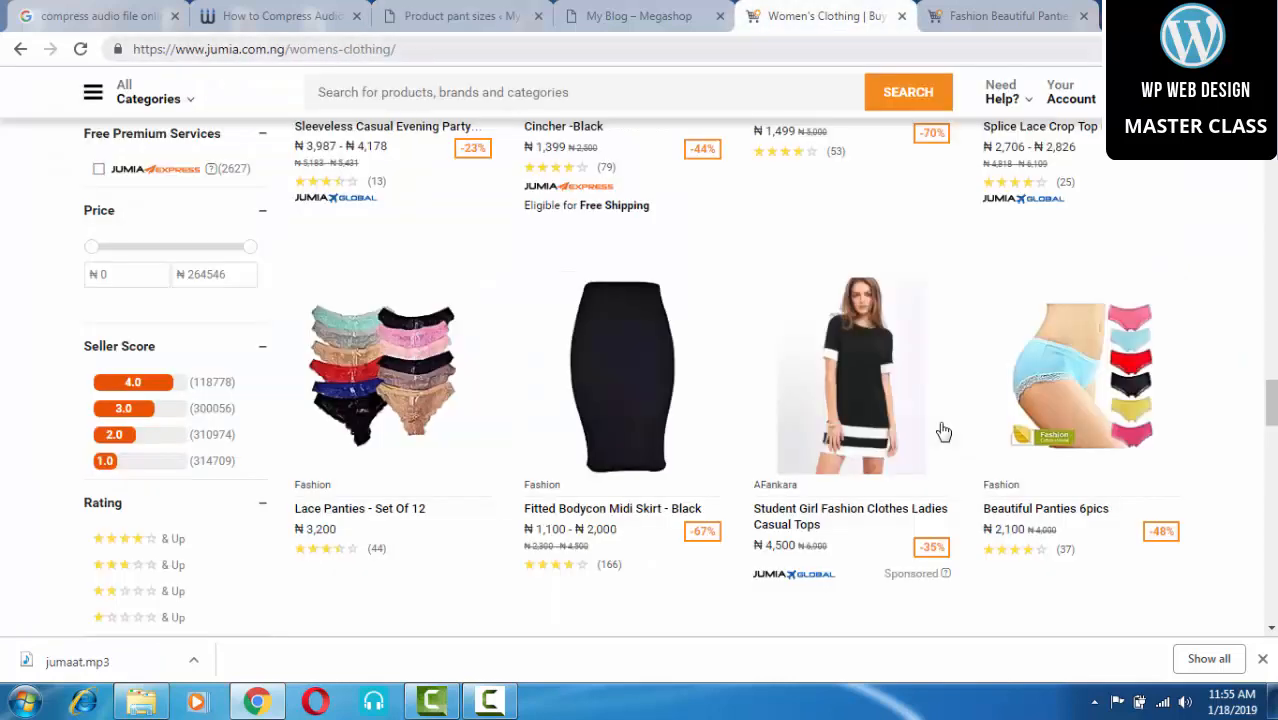
key("ctrl+Tab")
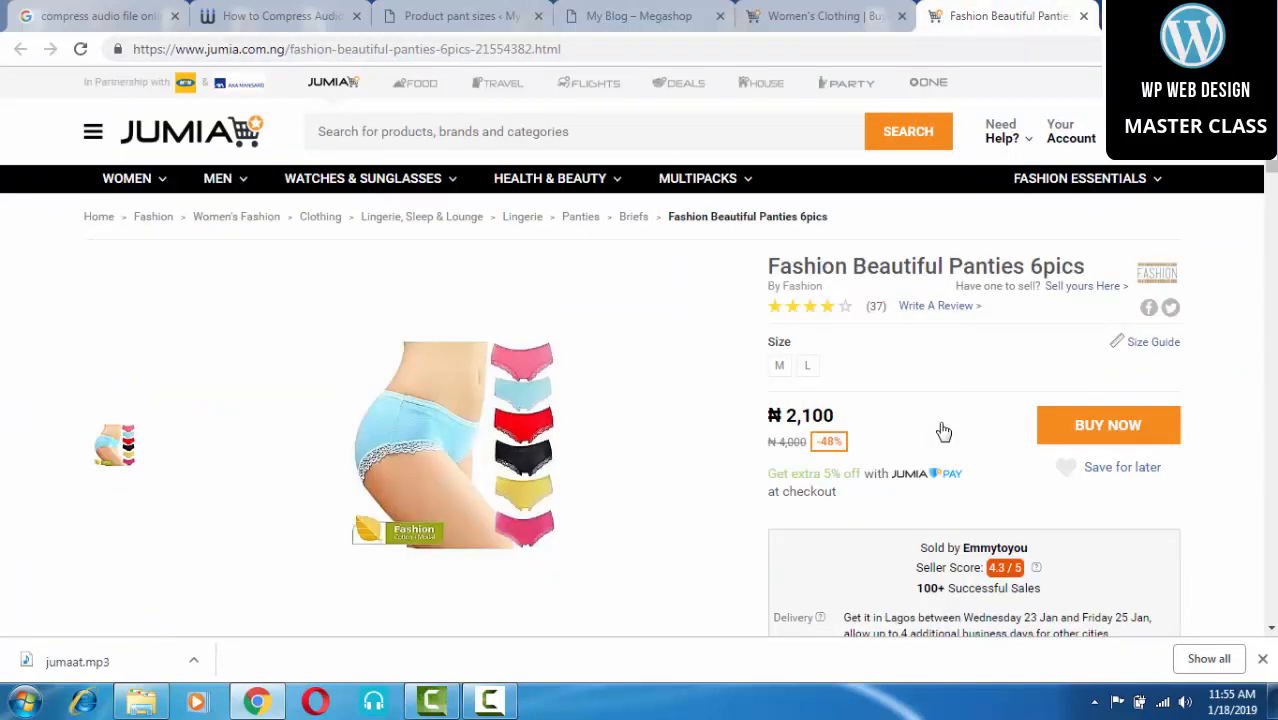
key("ctrl+4")
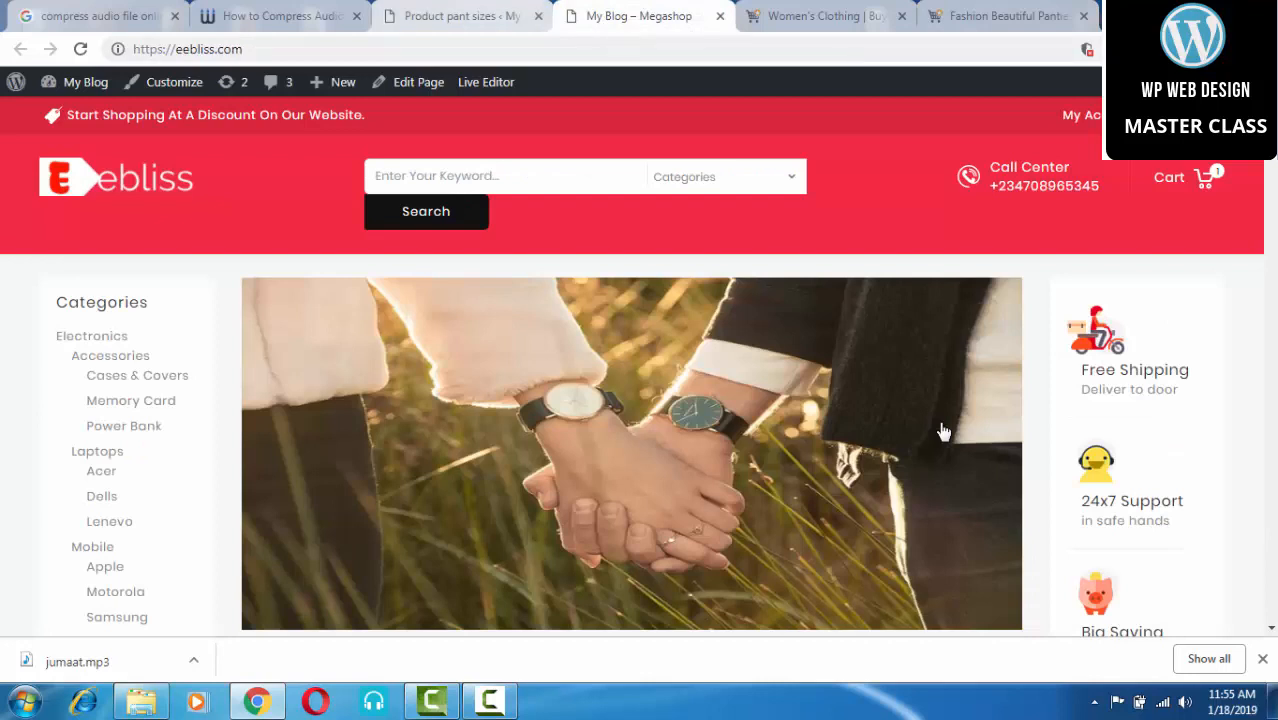
key("ctrl+shift+Tab")
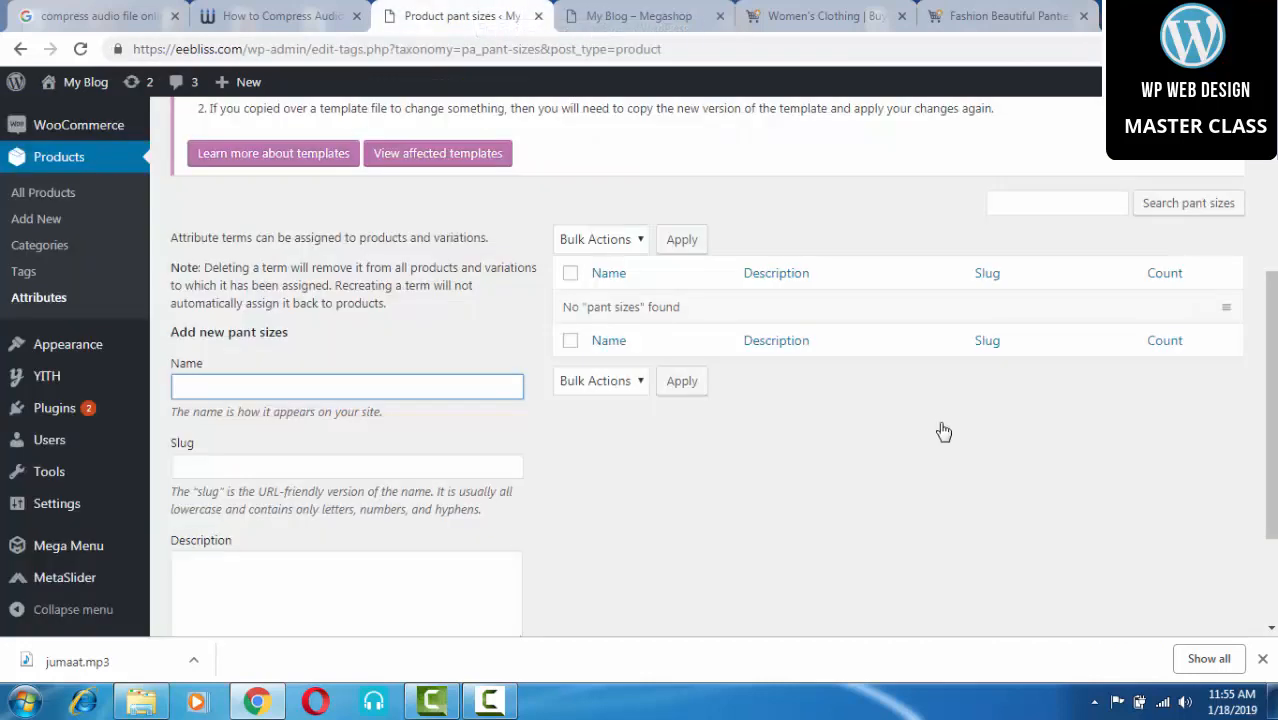
Step: Add a pant sizes term with the name "medium" and the slug "medium"
type("medium")
key("Tab")
type("m")
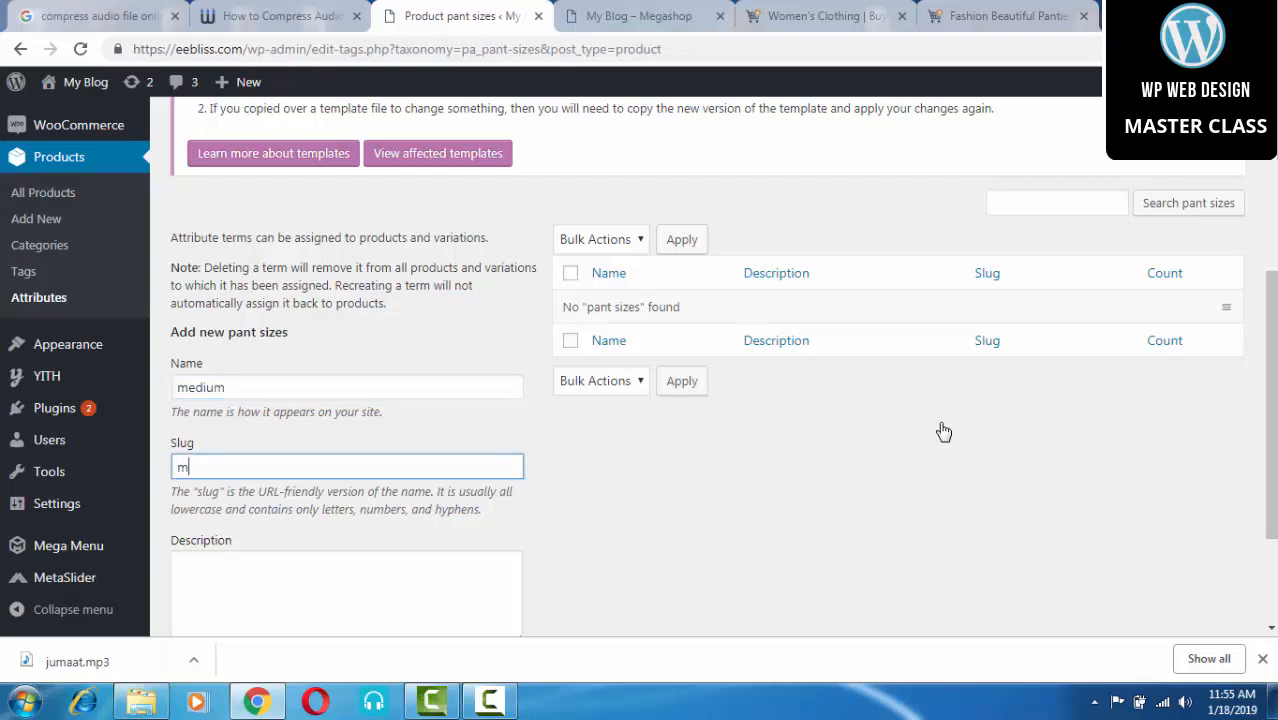
type("edium")
scroll(943, 431, "down", 2)
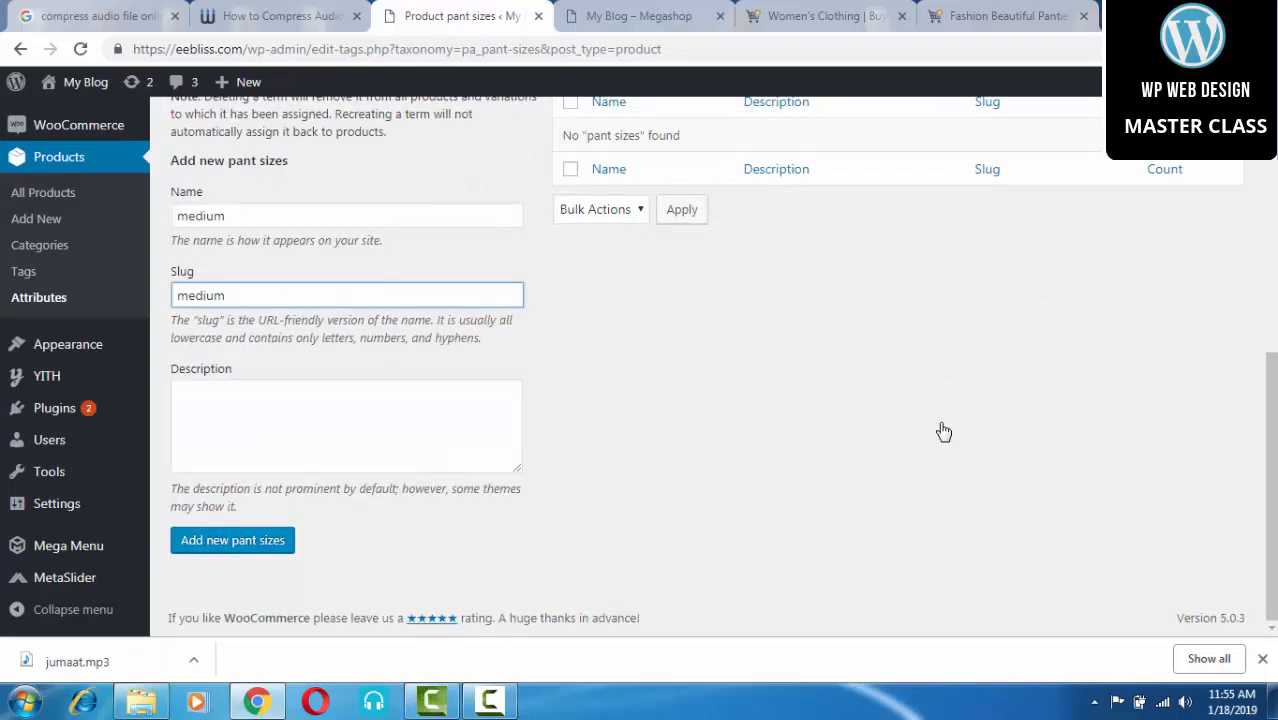
key("Tab")
key("Tab")
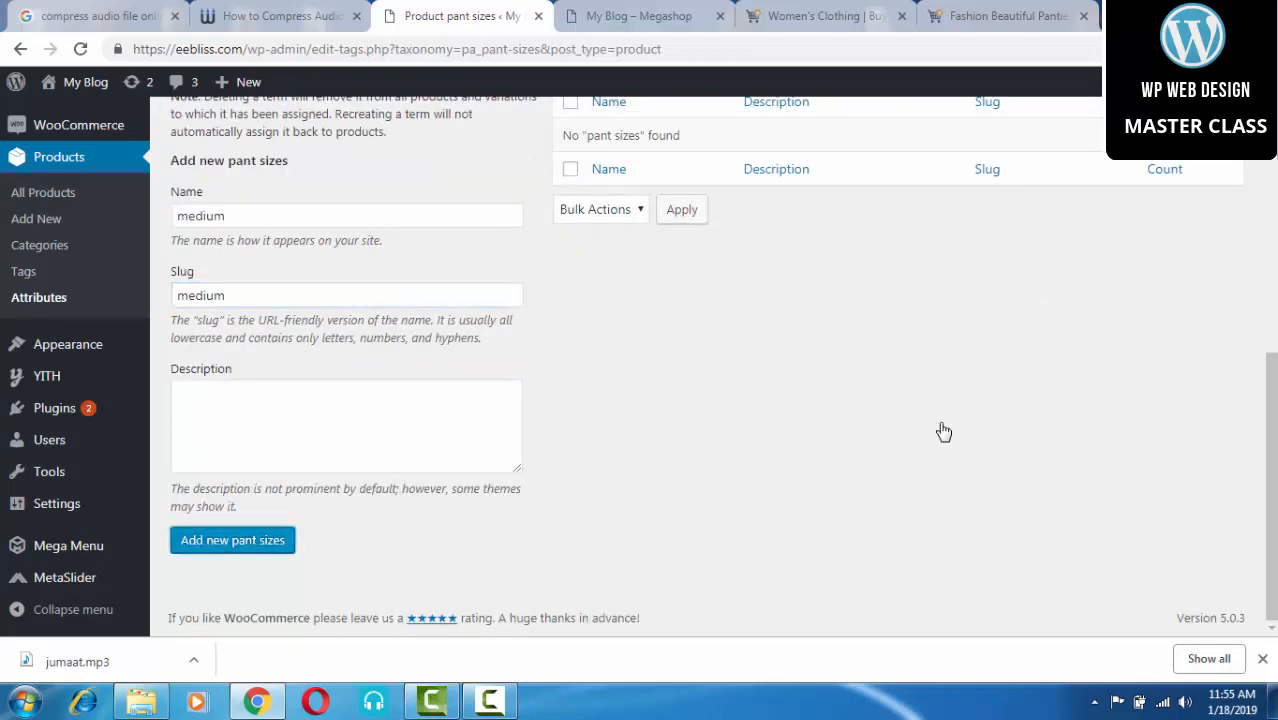
key("Return")
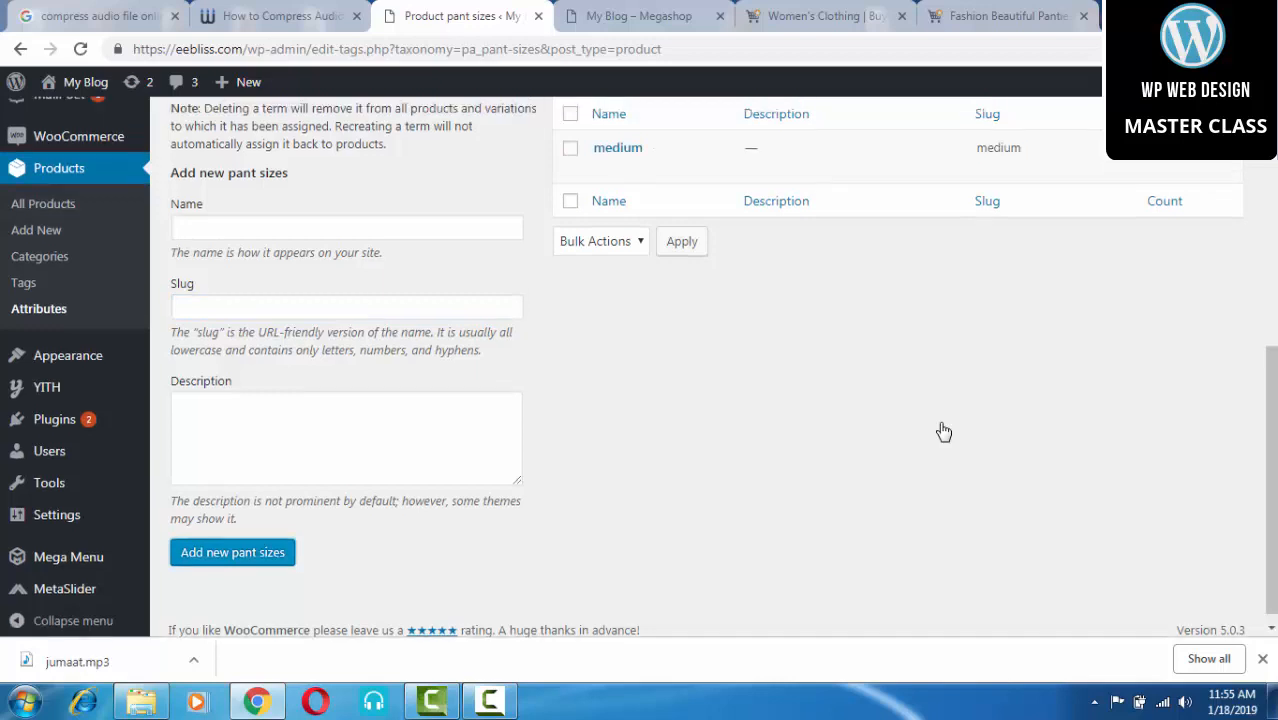
Step: Add a second pant sizes term with the name "large" and the slug "large"
scroll(943, 431, "up", 2)
key("shift+Tab")
key("shift+Tab")
key("shift+Tab")
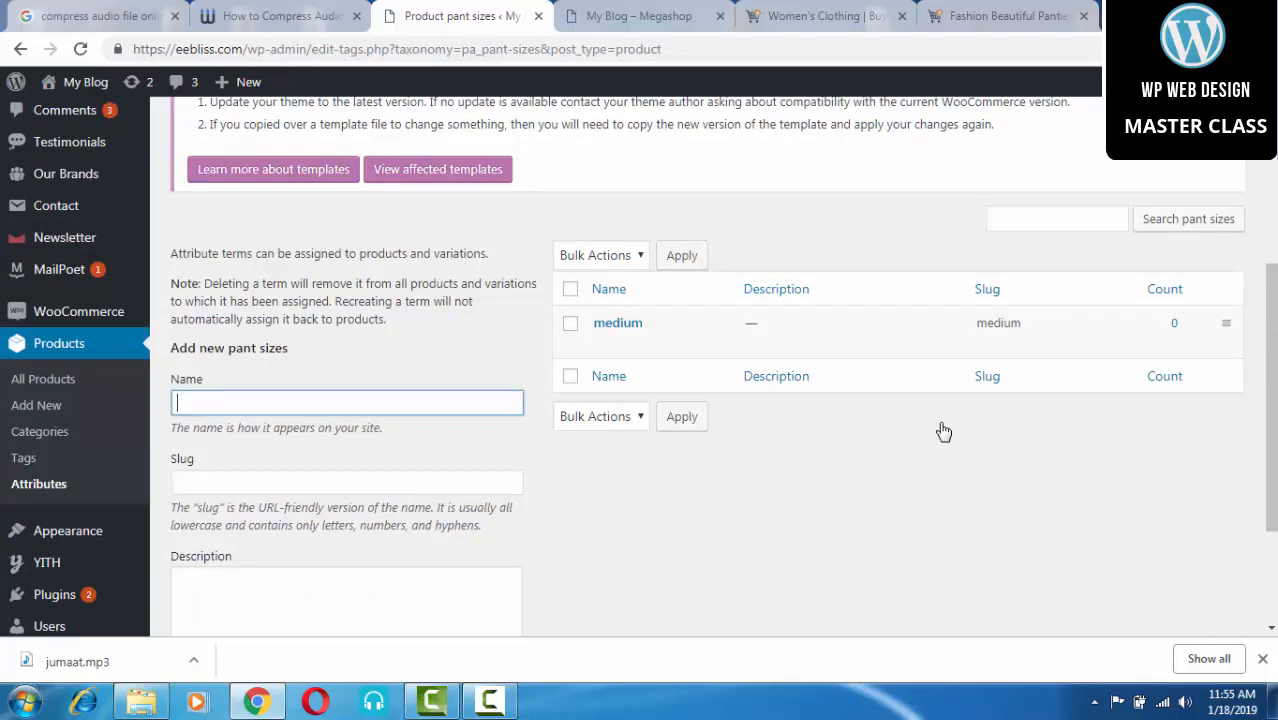
type("large")
key("Tab")
type("large")
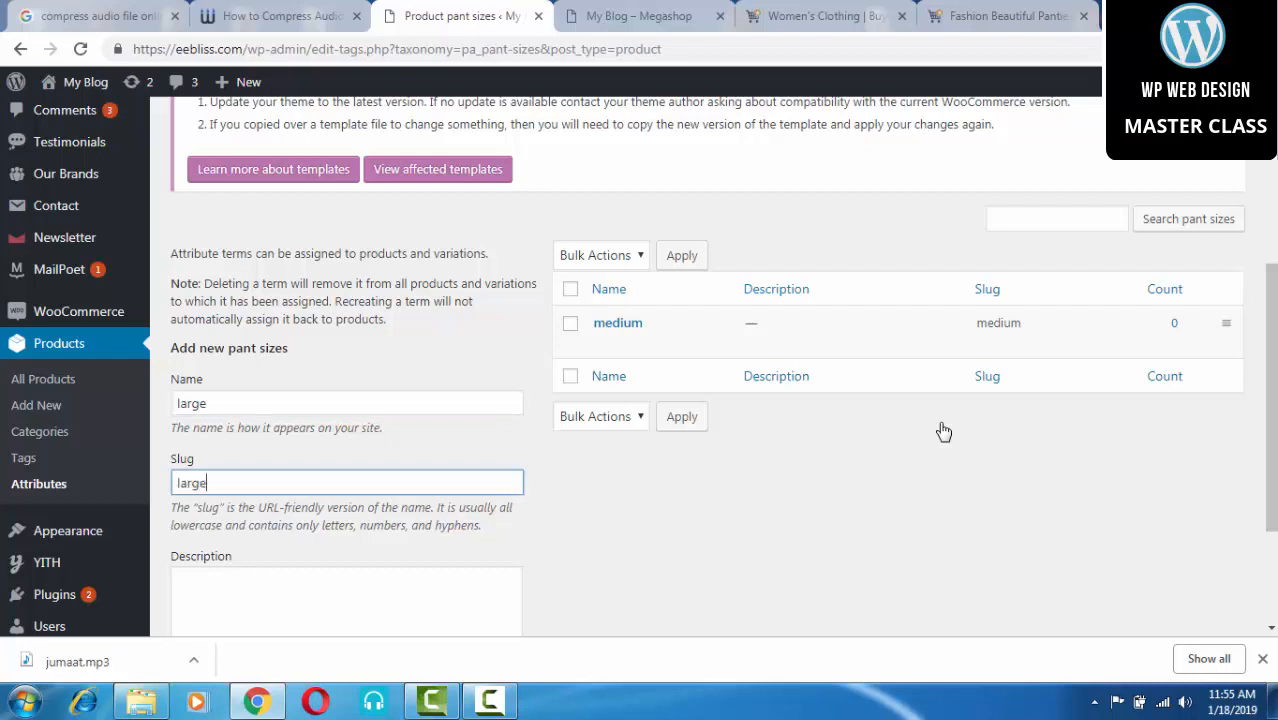
scroll(943, 432, "down", 3)
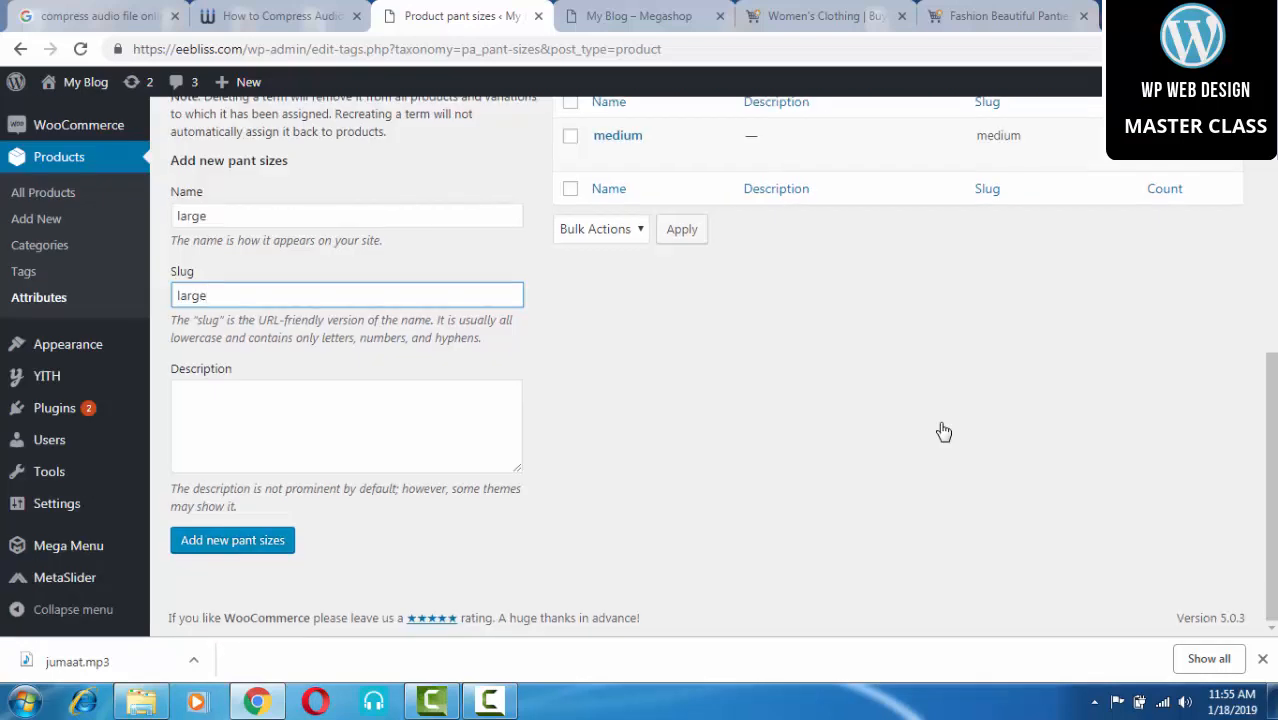
key("Tab")
key("Tab")
key("Return")
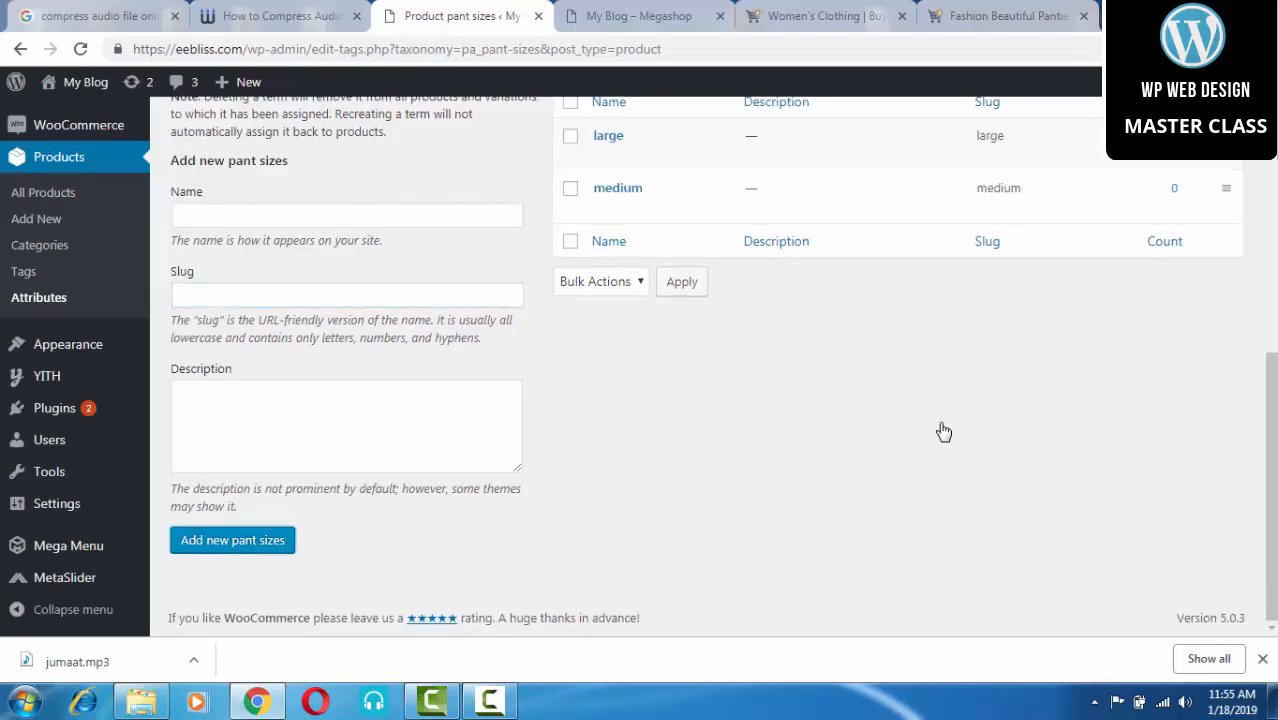
Step: Review the pant sizes terms and start adding a new product to the store
scroll(943, 432, "up", 3)
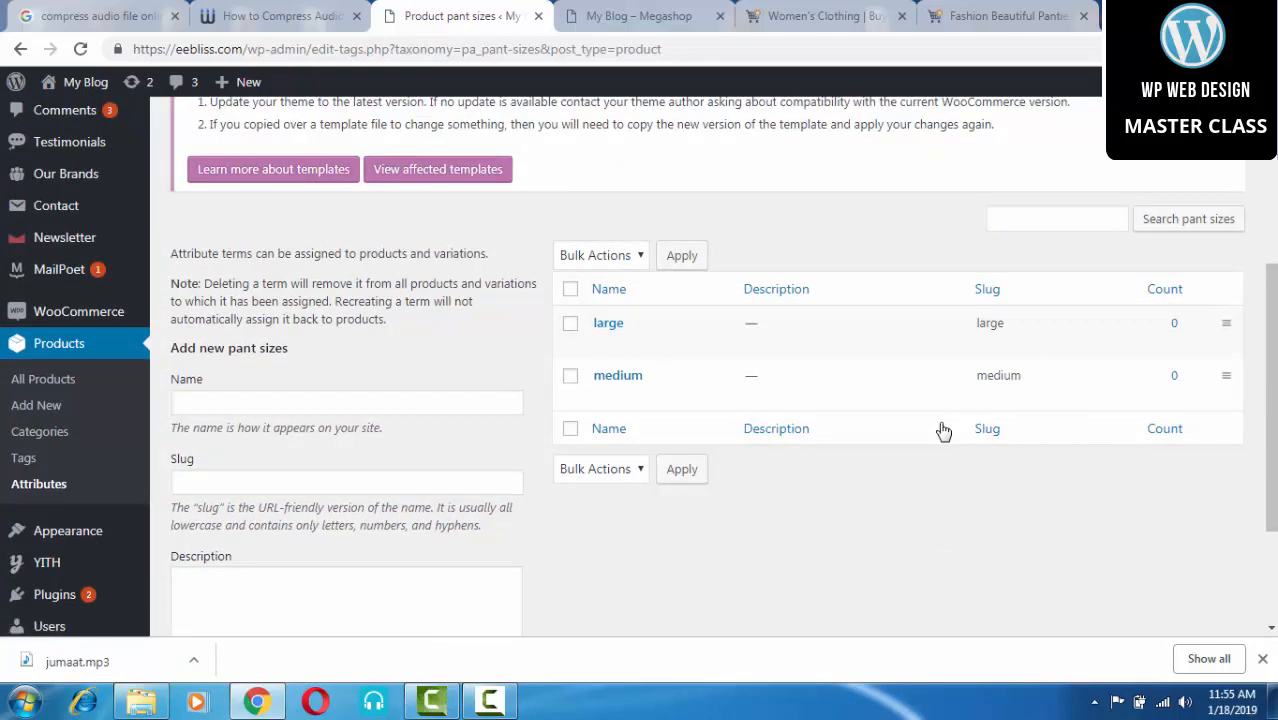
scroll(943, 430, "down", 2)
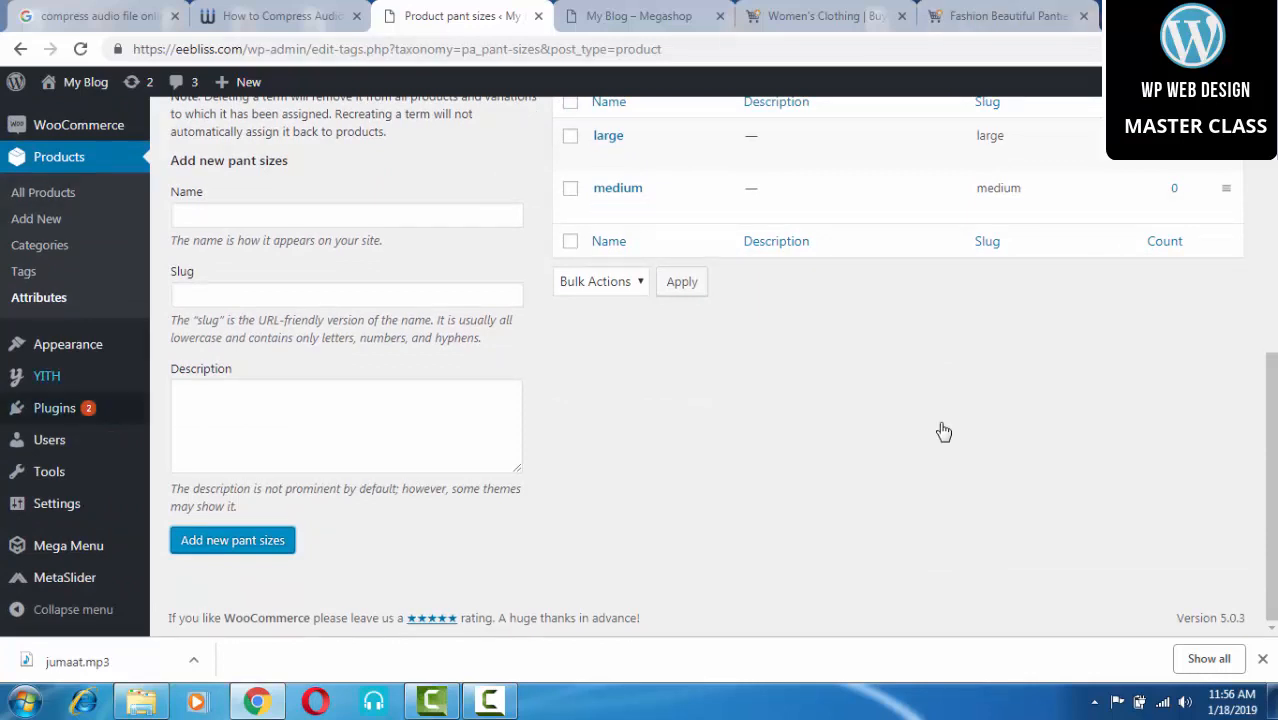
scroll(943, 430, "up", 1)
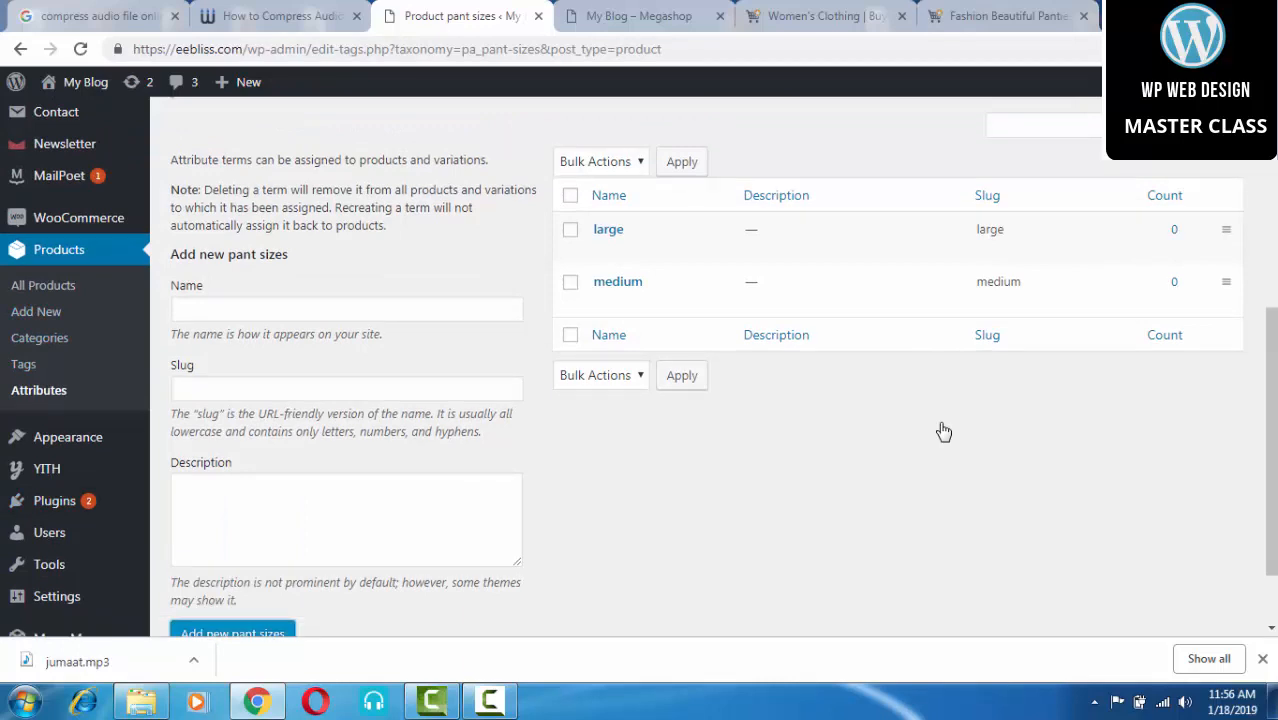
left_click(36, 312)
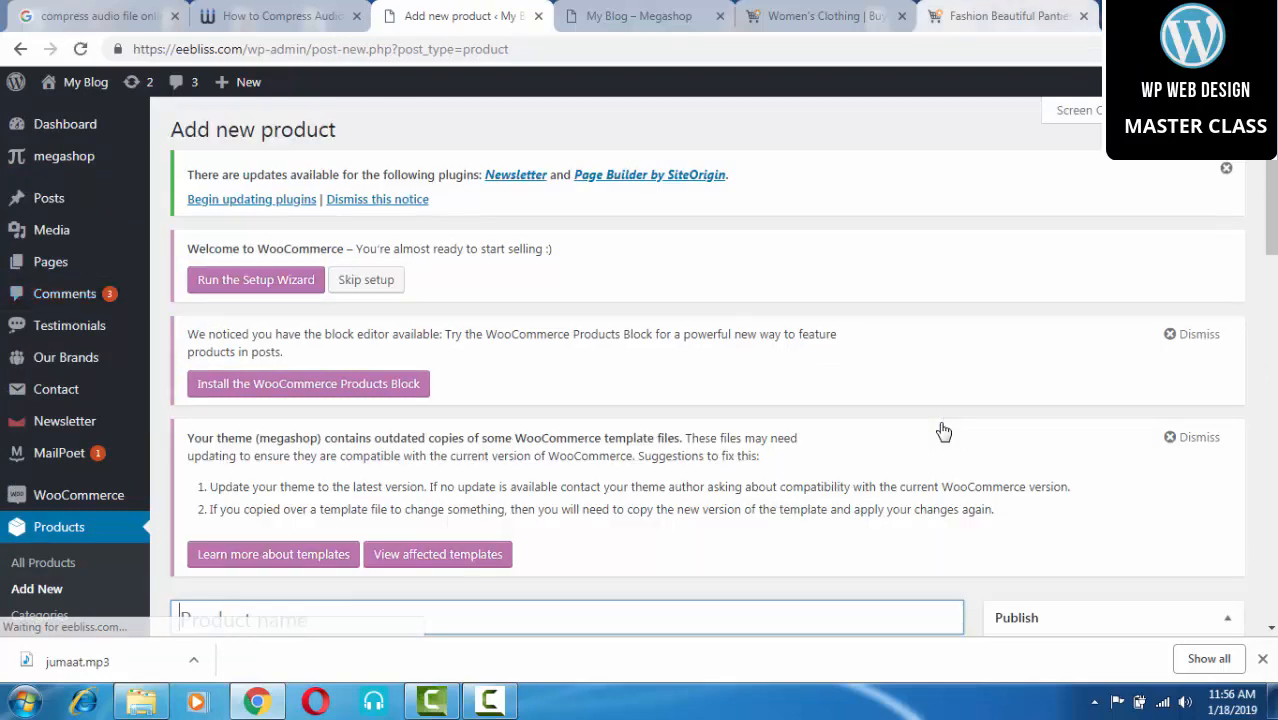
Step: Switch to the Jumia Beautiful Panties 6pics page and open its main product image in the enlarged view
left_click(1008, 16)
scroll(943, 431, "down", 1)
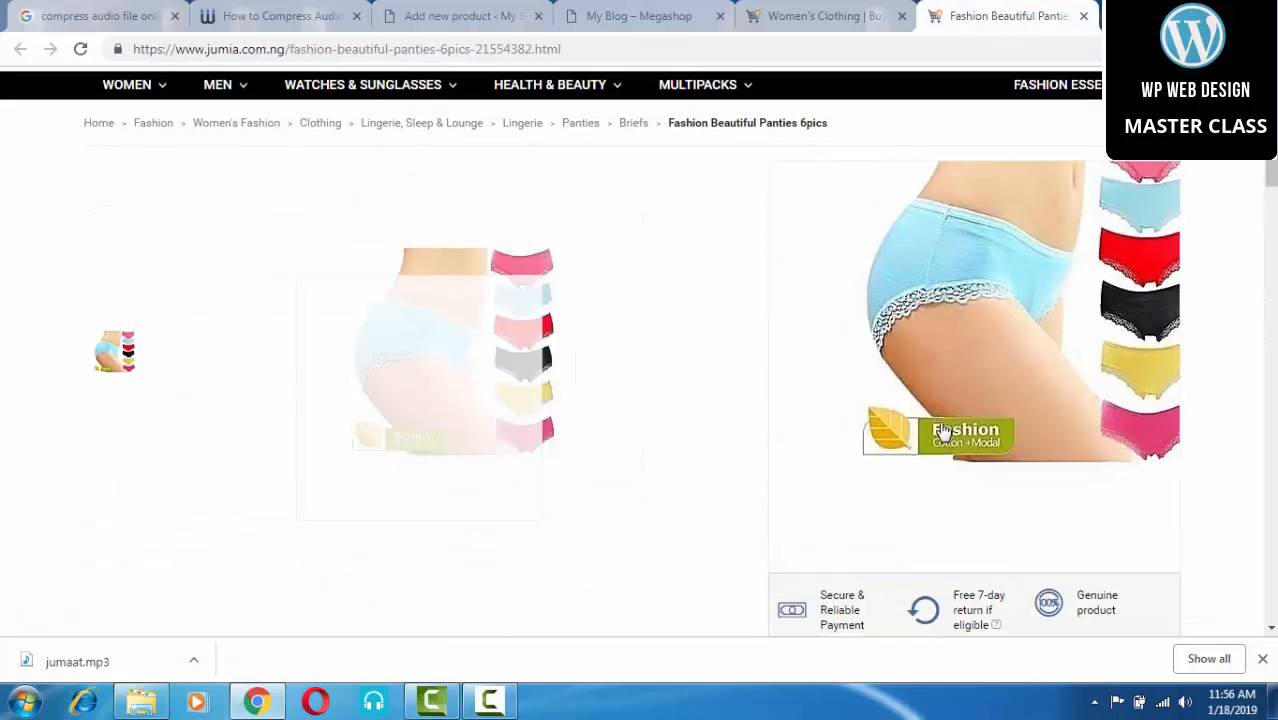
scroll(470, 376, "up", 1)
right_click(470, 376)
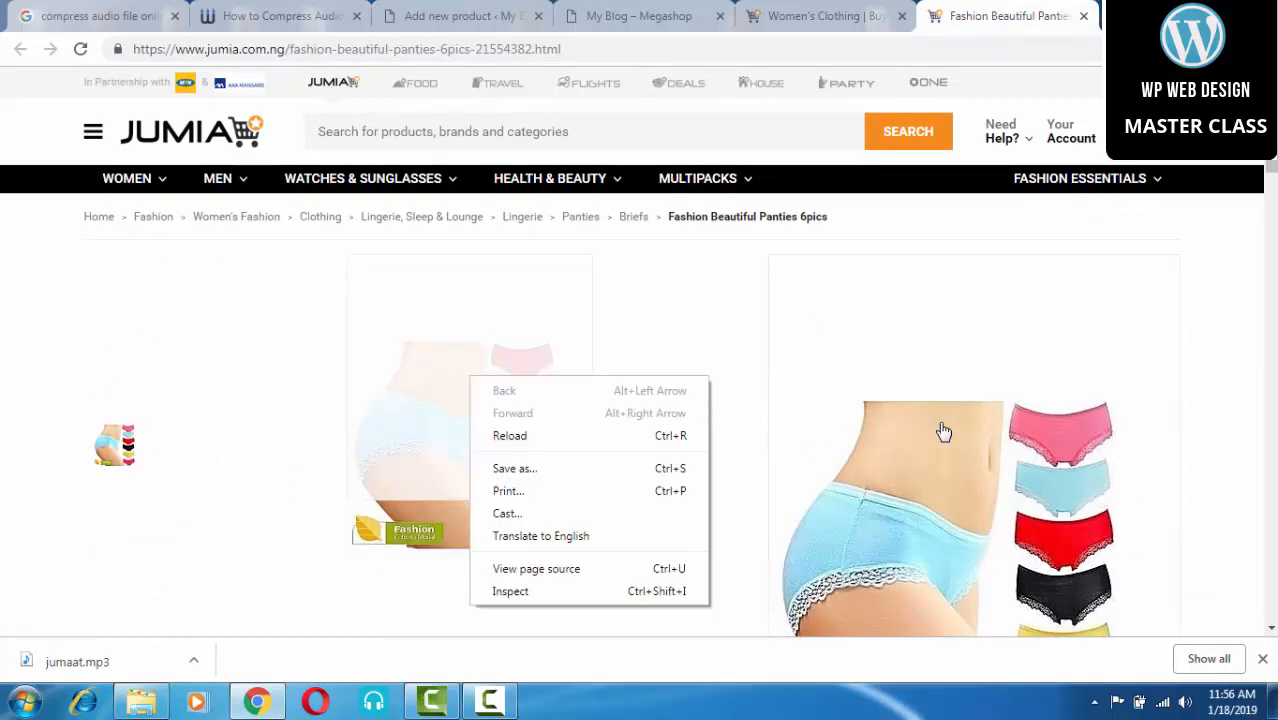
left_click(638, 16)
left_click(1008, 16)
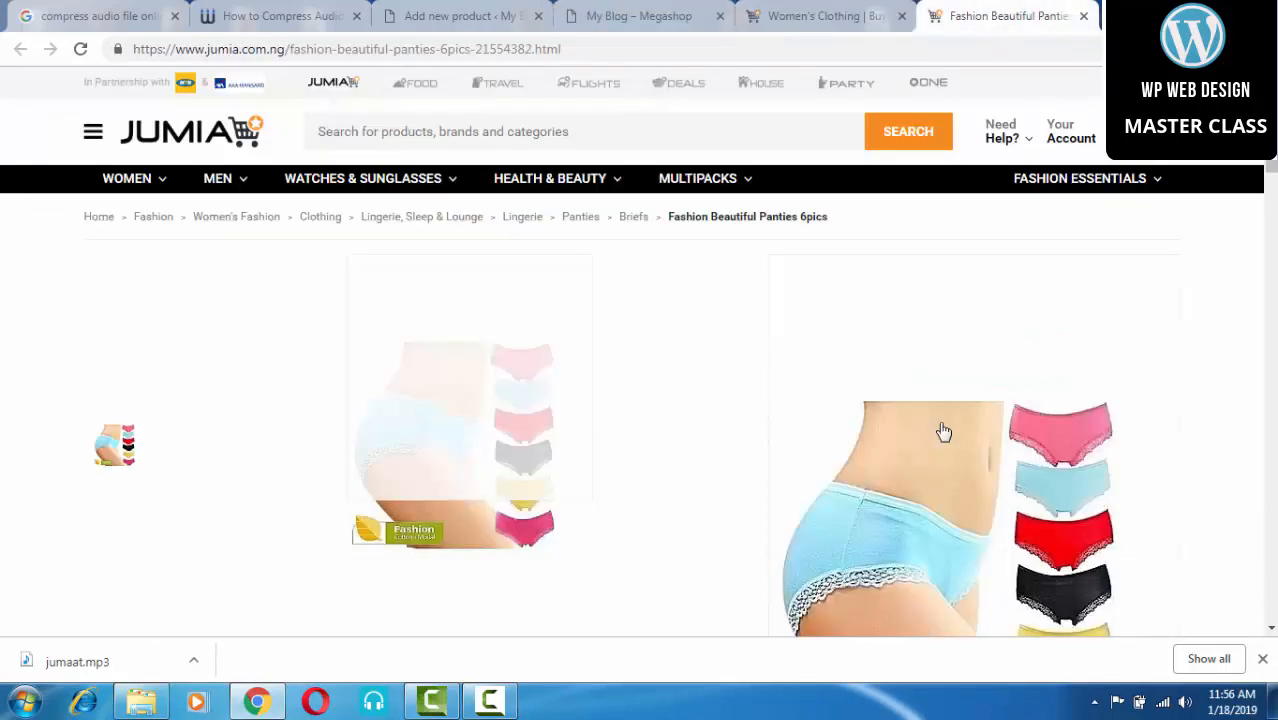
scroll(943, 431, "down", 2)
left_click(452, 242)
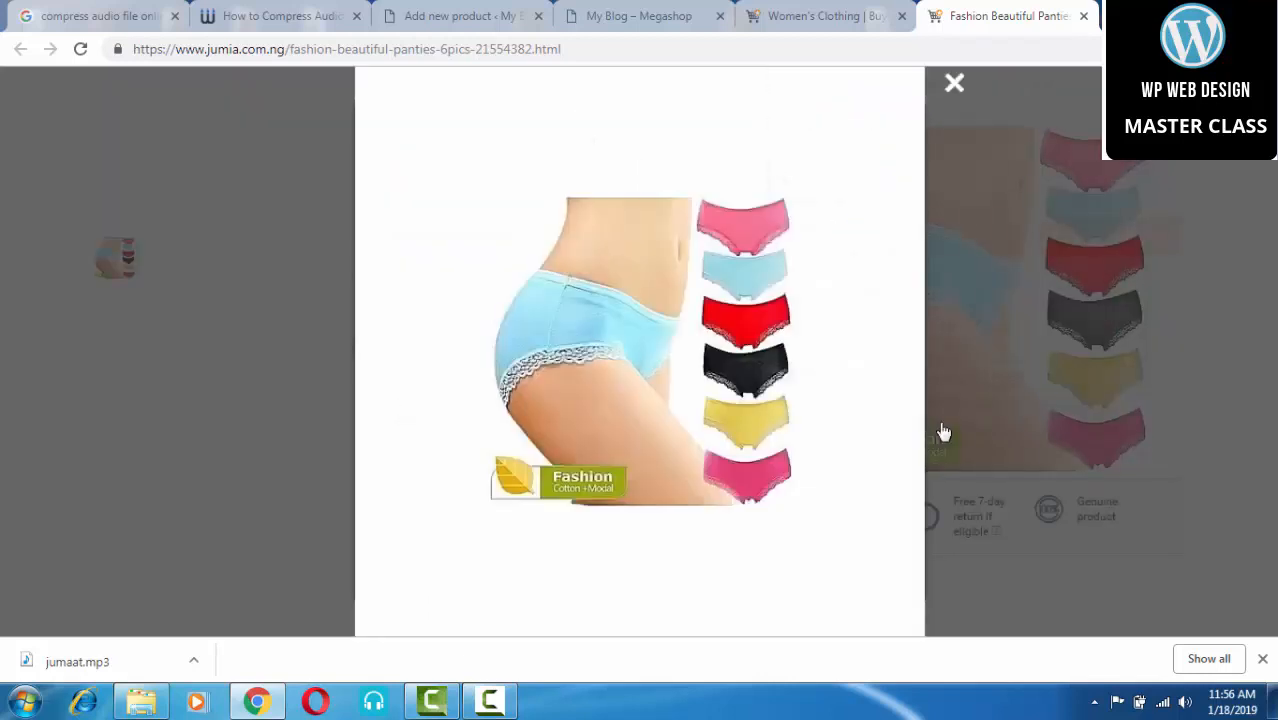
Step: Save the enlarged product image to the Desktop as "pants" in JPEG format and close the enlarged view
right_click(613, 272)
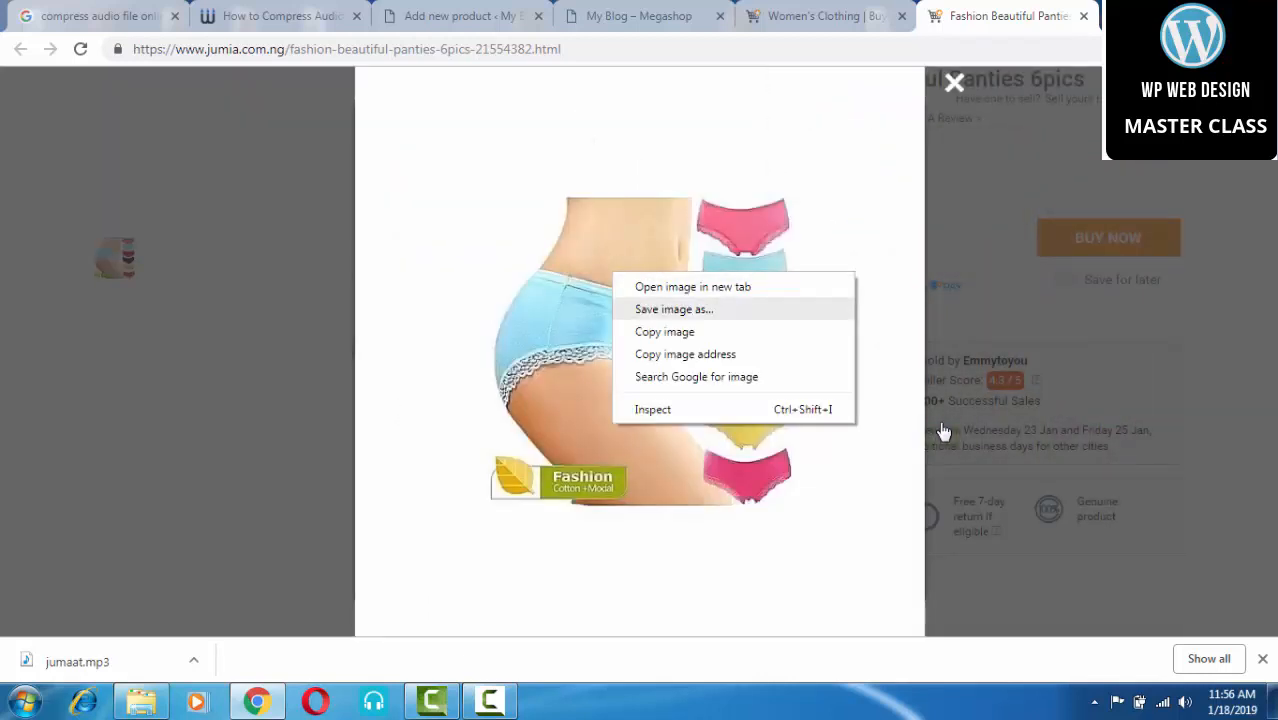
left_click(674, 309)
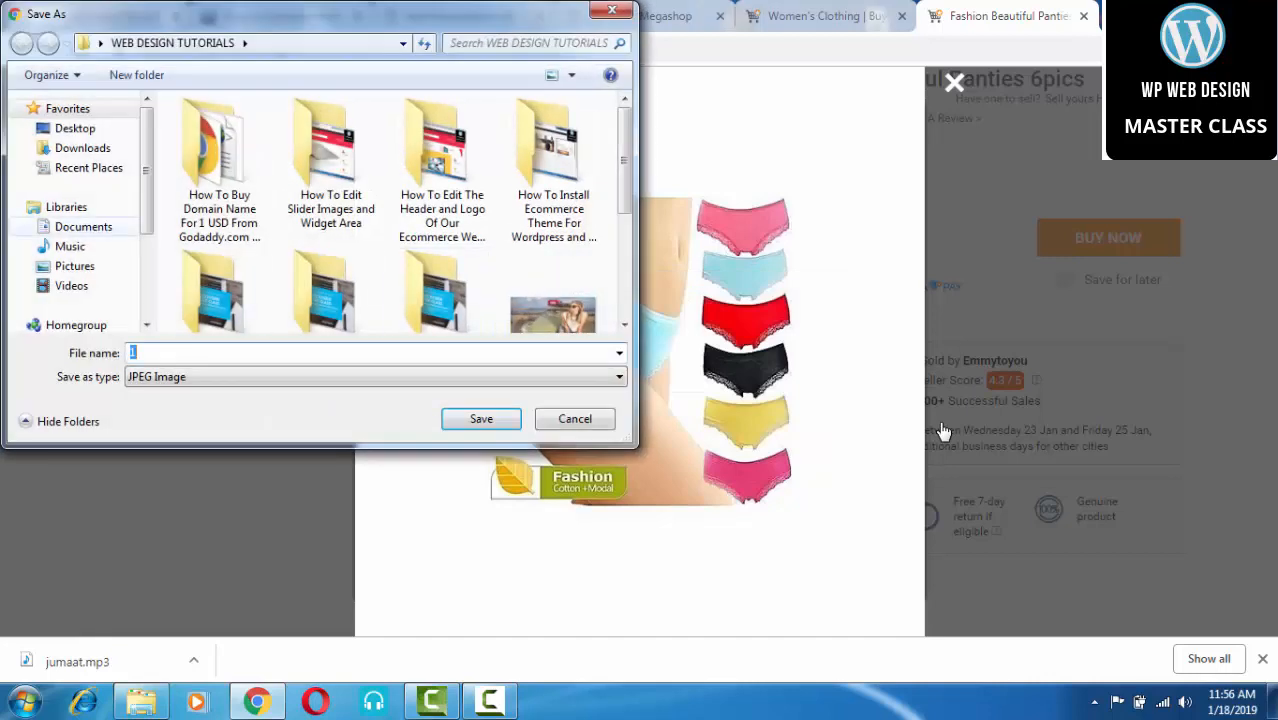
left_click(75, 128)
left_click(260, 353)
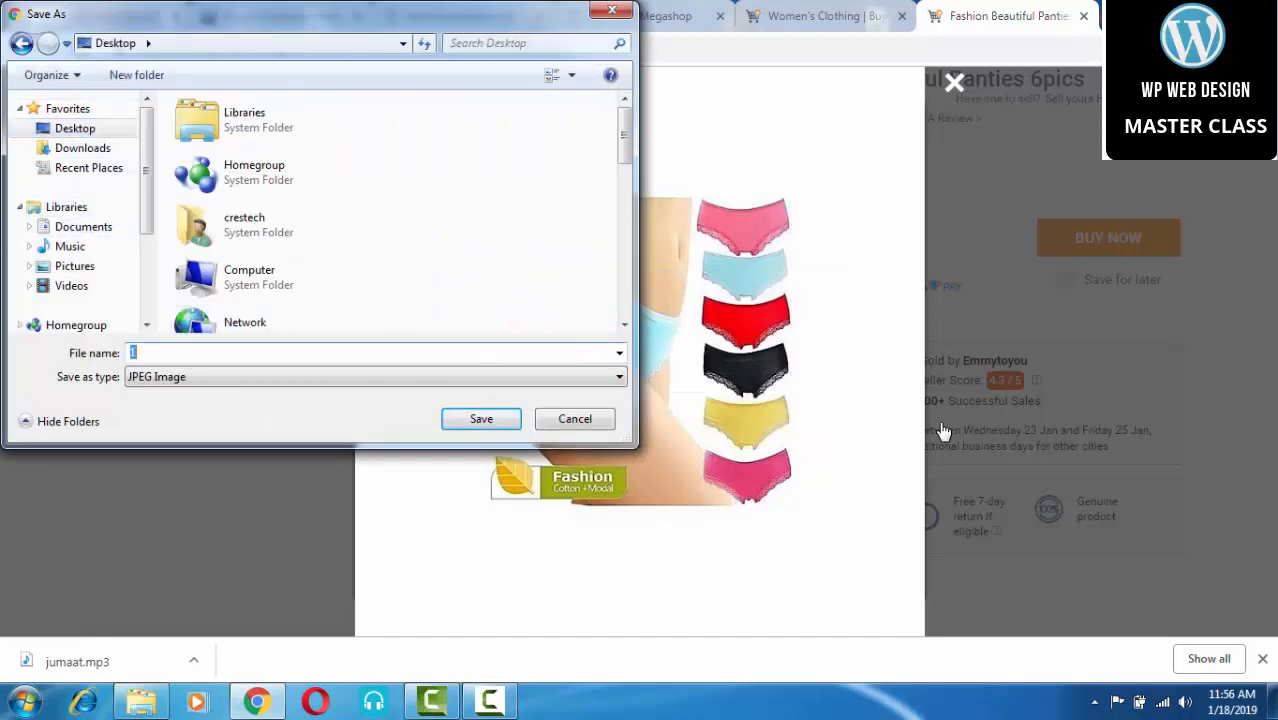
type("pants")
key("Return")
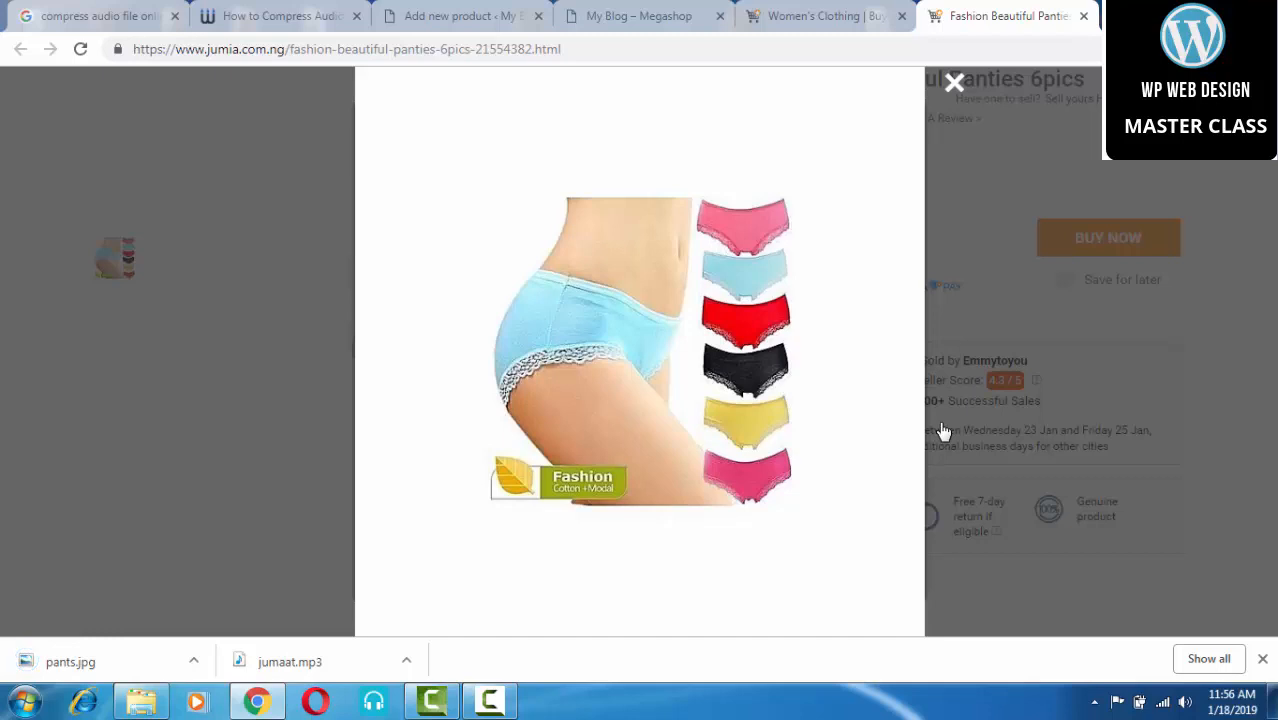
left_click(943, 430)
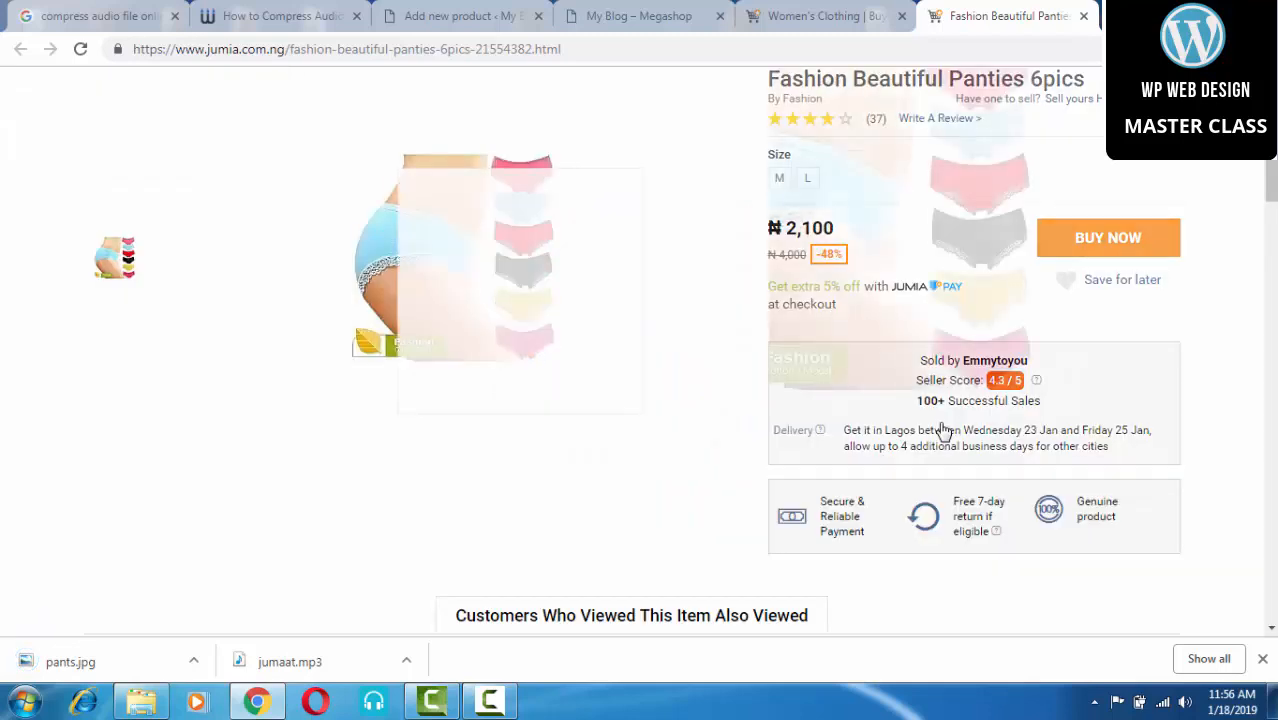
scroll(943, 430, "up", 2)
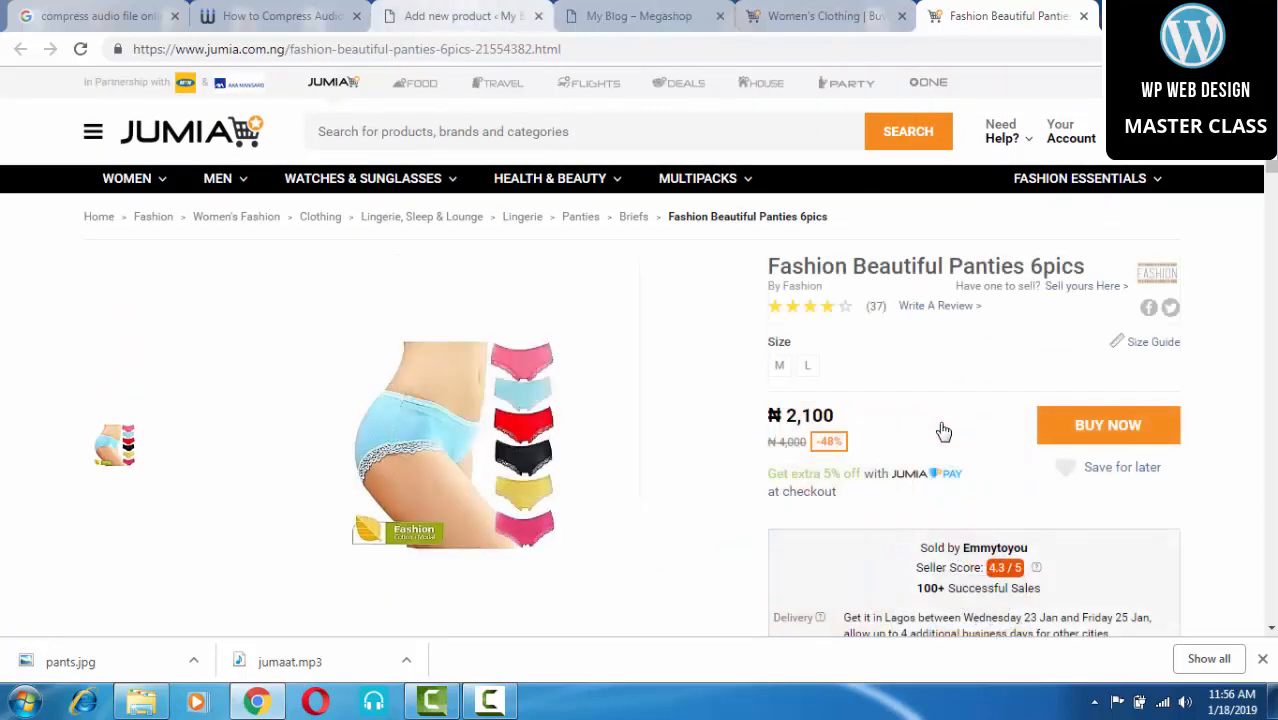
Step: Return to the WordPress new product page and name the product "Beauty Fashion Pants"
key("ctrl+3")
scroll(943, 430, "down", 3)
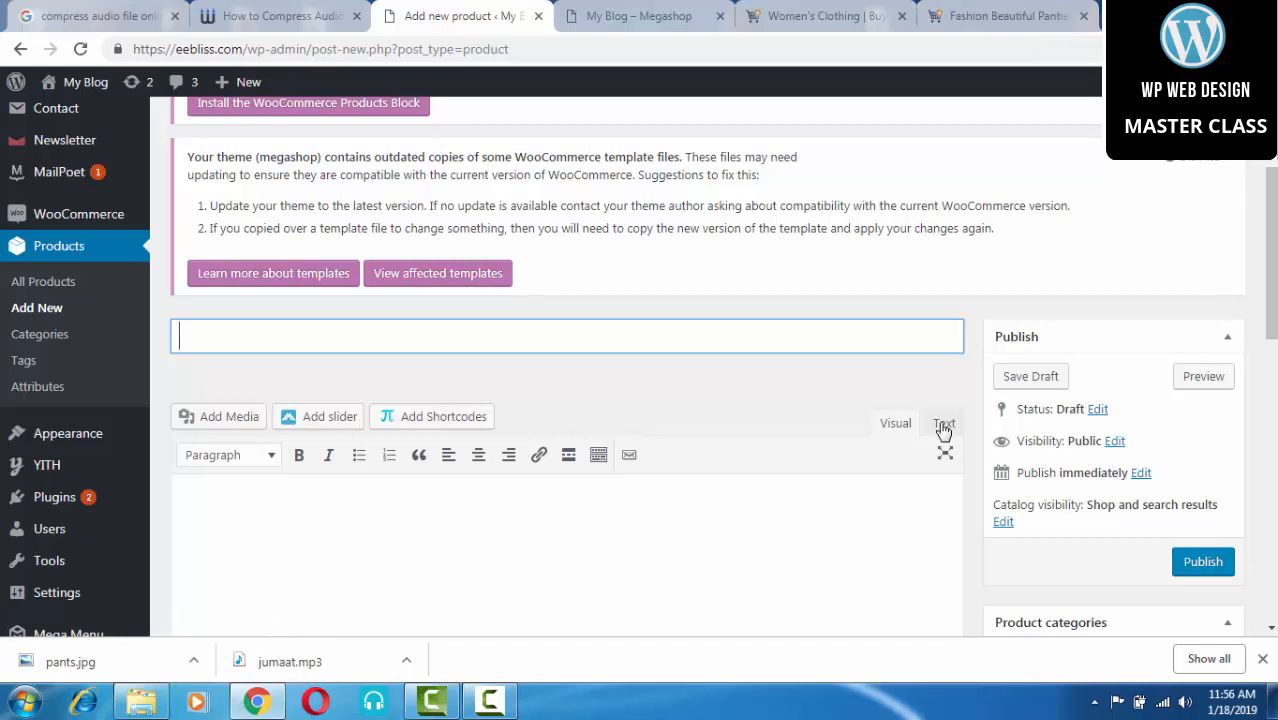
type("Beauty Fashio")
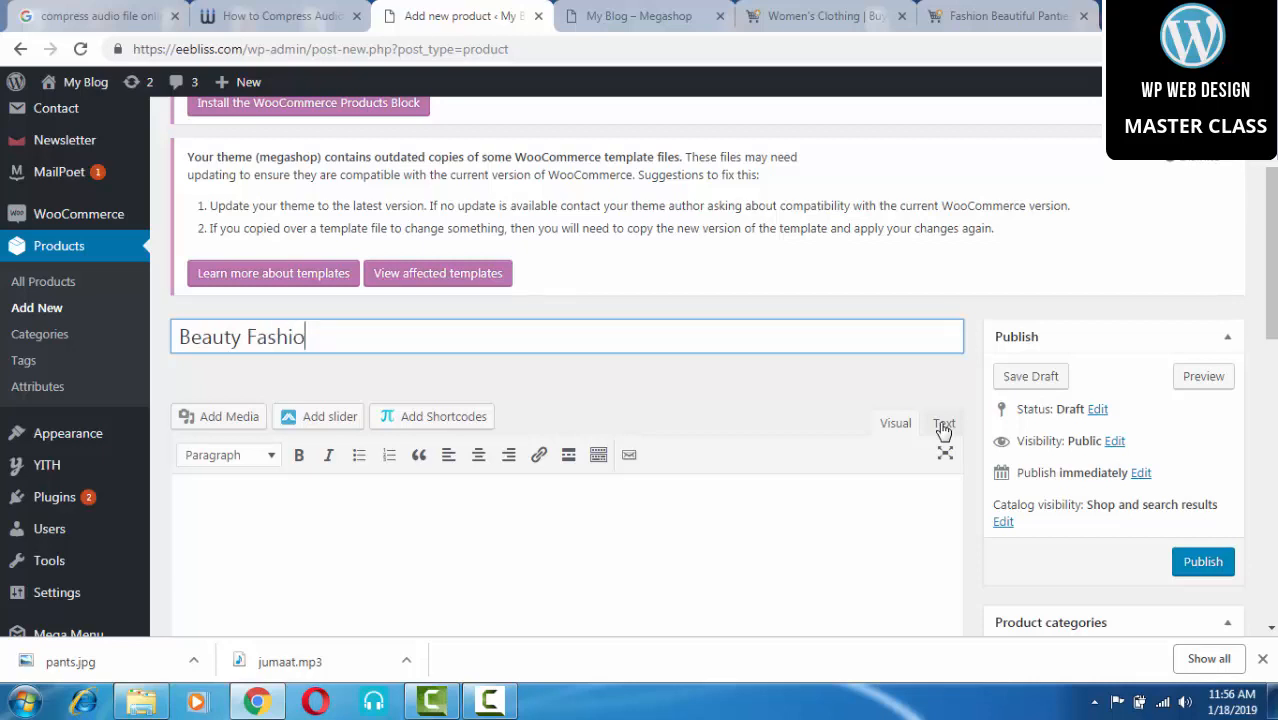
type("n Pant")
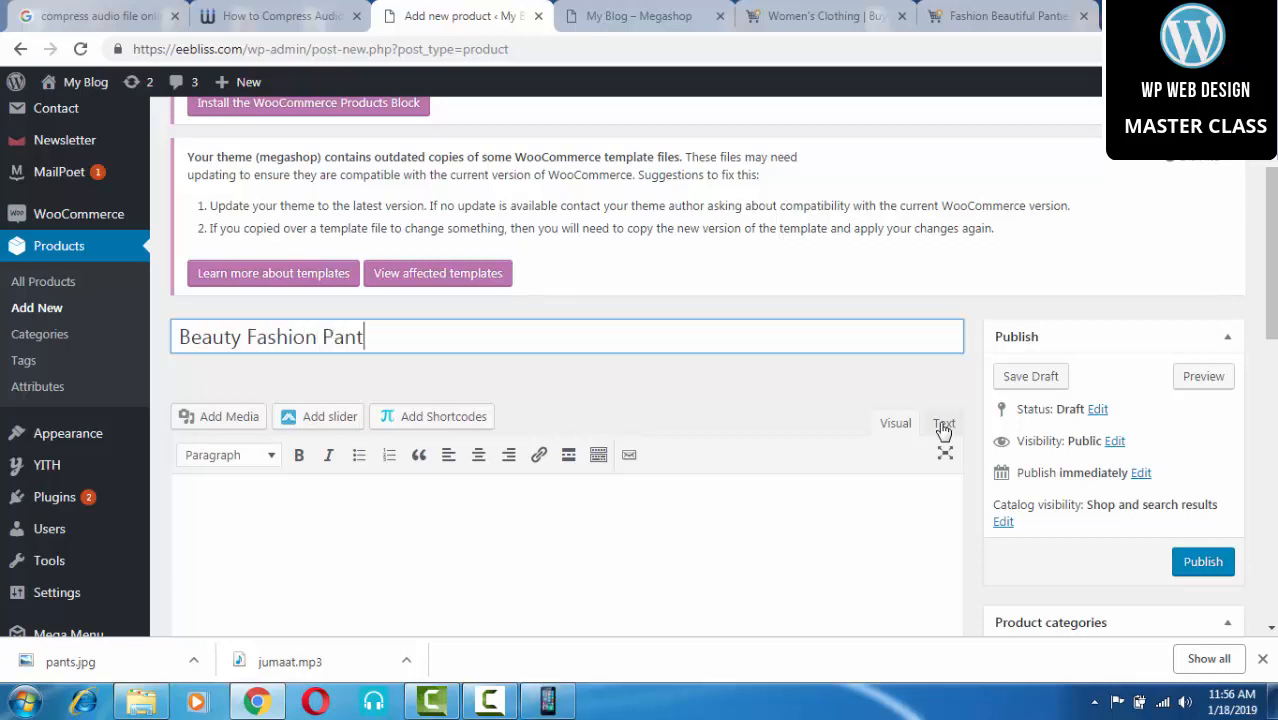
type("s")
scroll(944, 430, "down", 2)
Step: Switch to the Jumia Fashion Beautiful Panties 6pics page and show the product's description
left_click(944, 430)
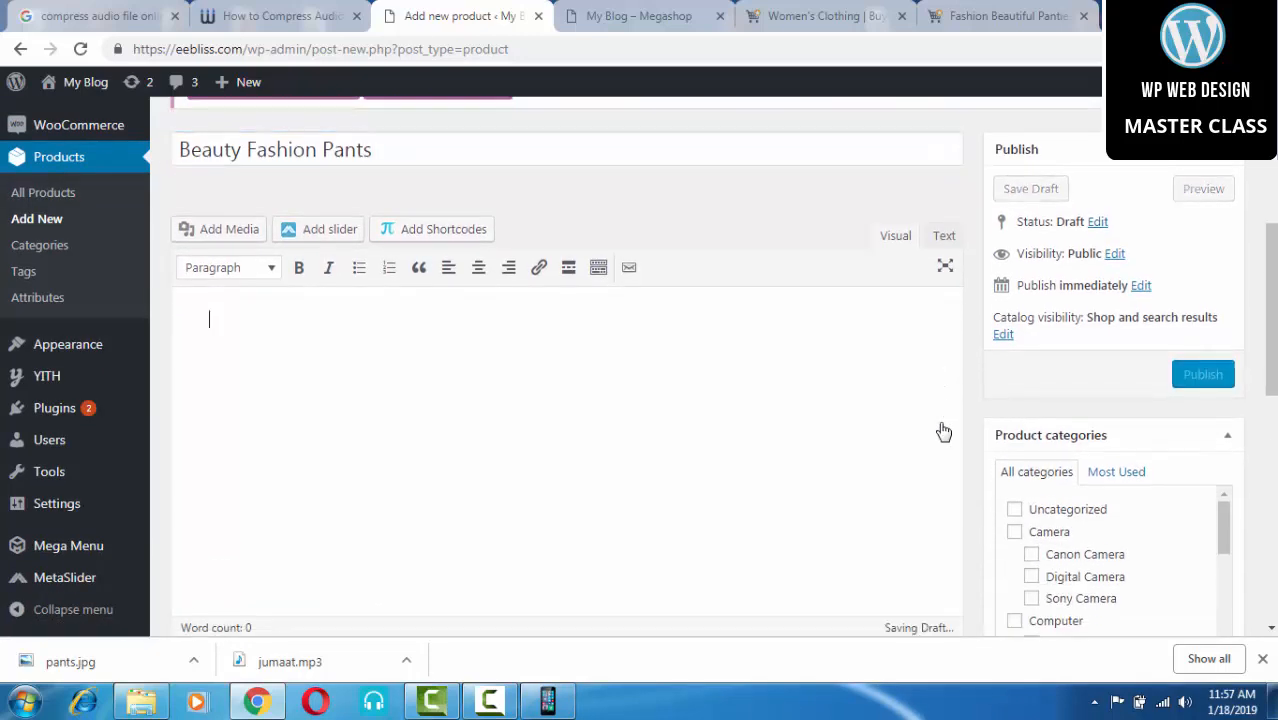
left_click(1008, 16)
scroll(944, 431, "down", 1)
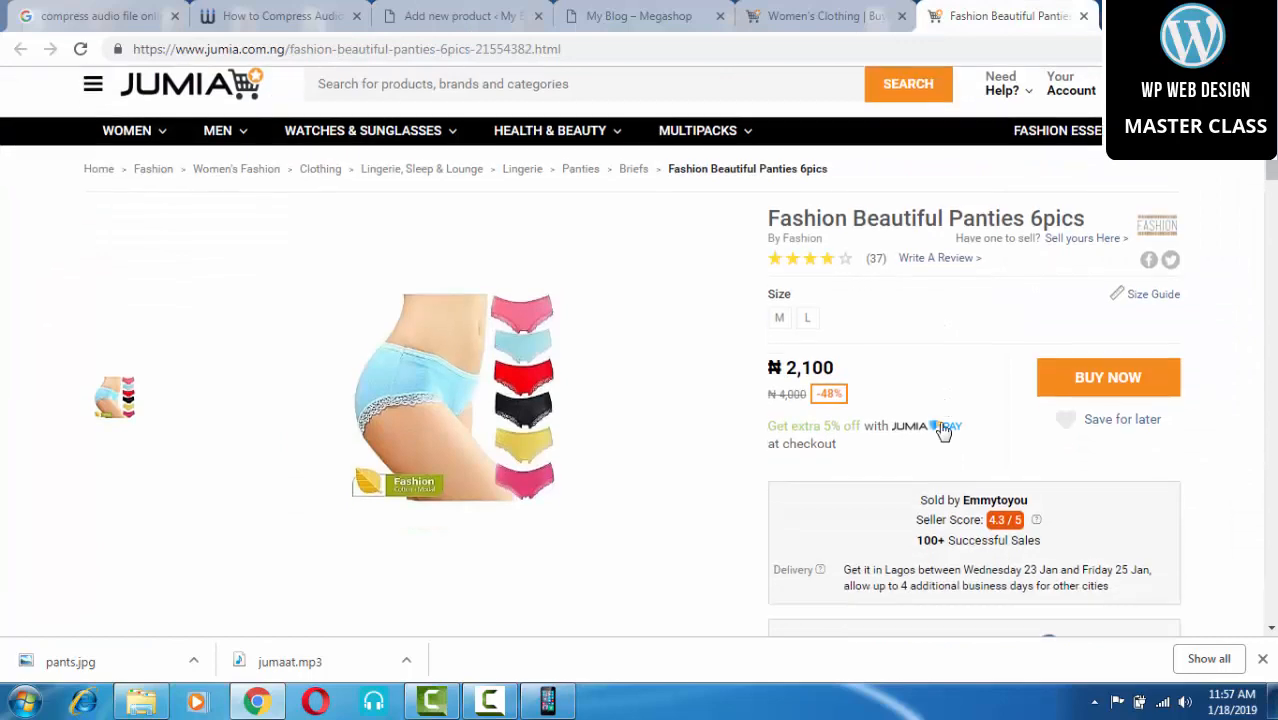
scroll(944, 430, "down", 6)
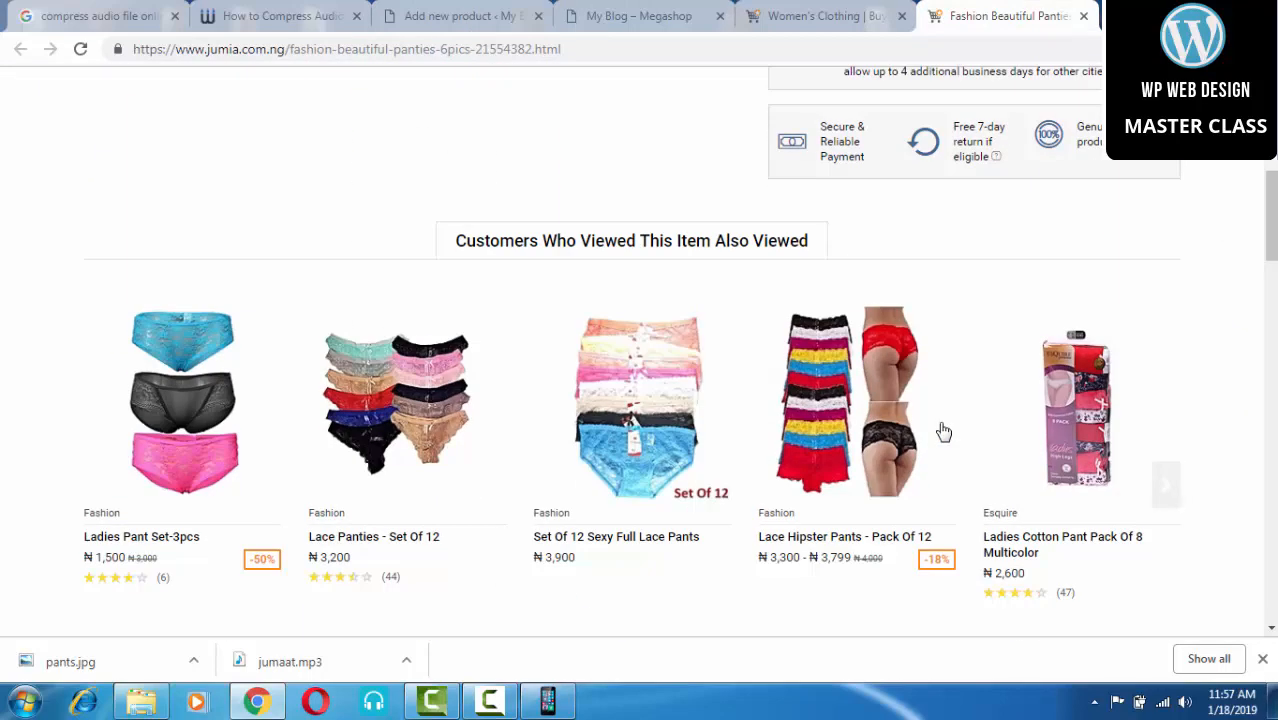
scroll(944, 431, "down", 4)
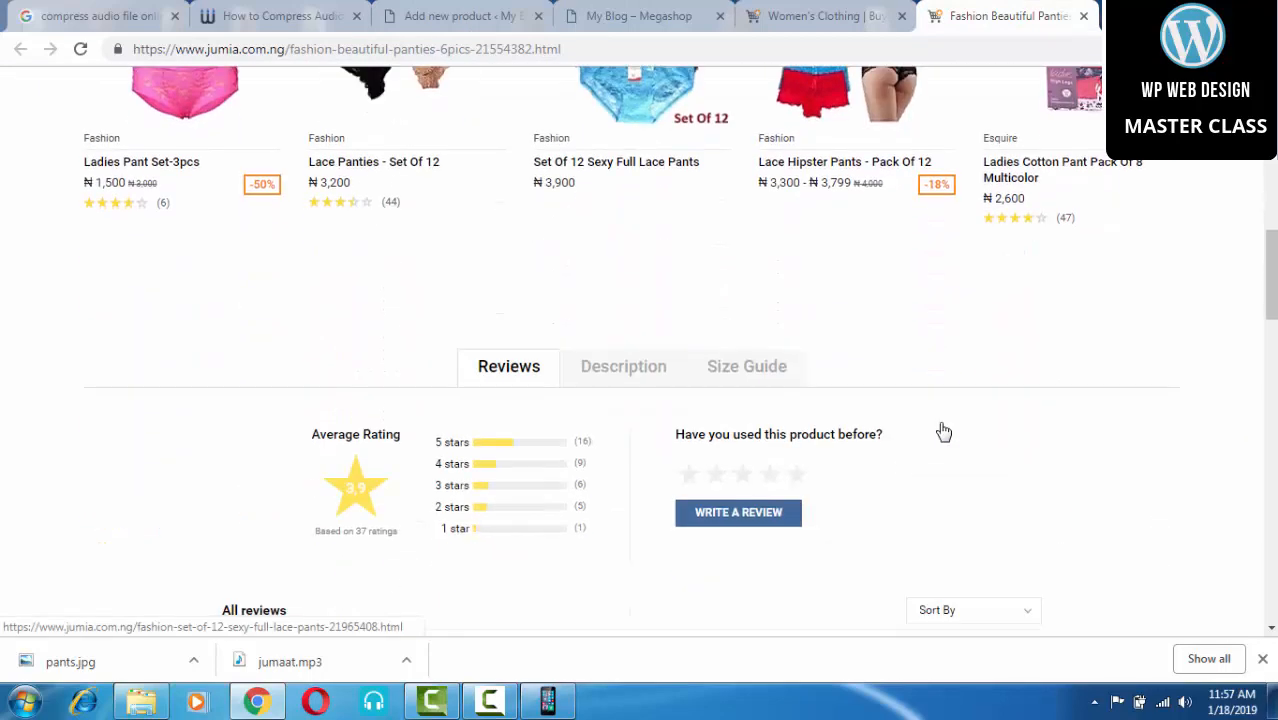
left_click(623, 367)
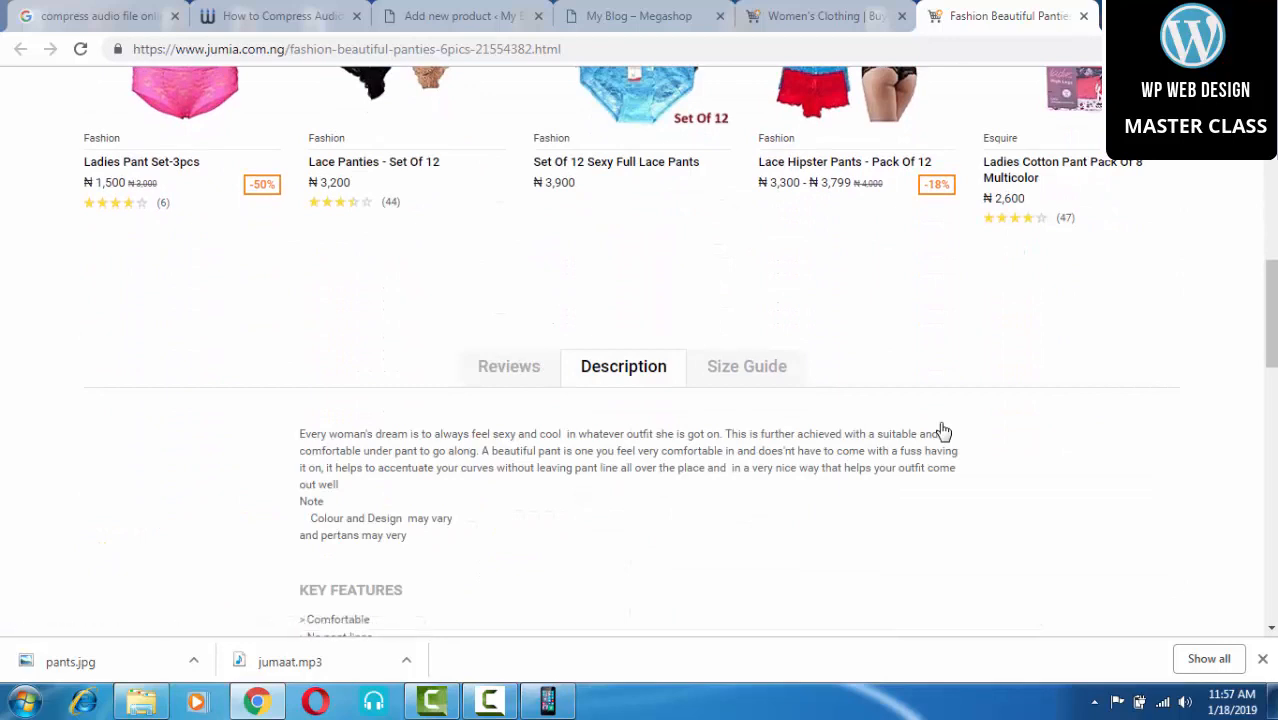
Step: Copy the Jumia description text from the opening paragraph through the key features to the "Weight (kg)" specification label
mouse_move(408, 536)
left_mouse_down()
mouse_move(300, 500)
mouse_move(350, 365)
mouse_move(388, 450)
mouse_move(414, 451)
left_mouse_up()
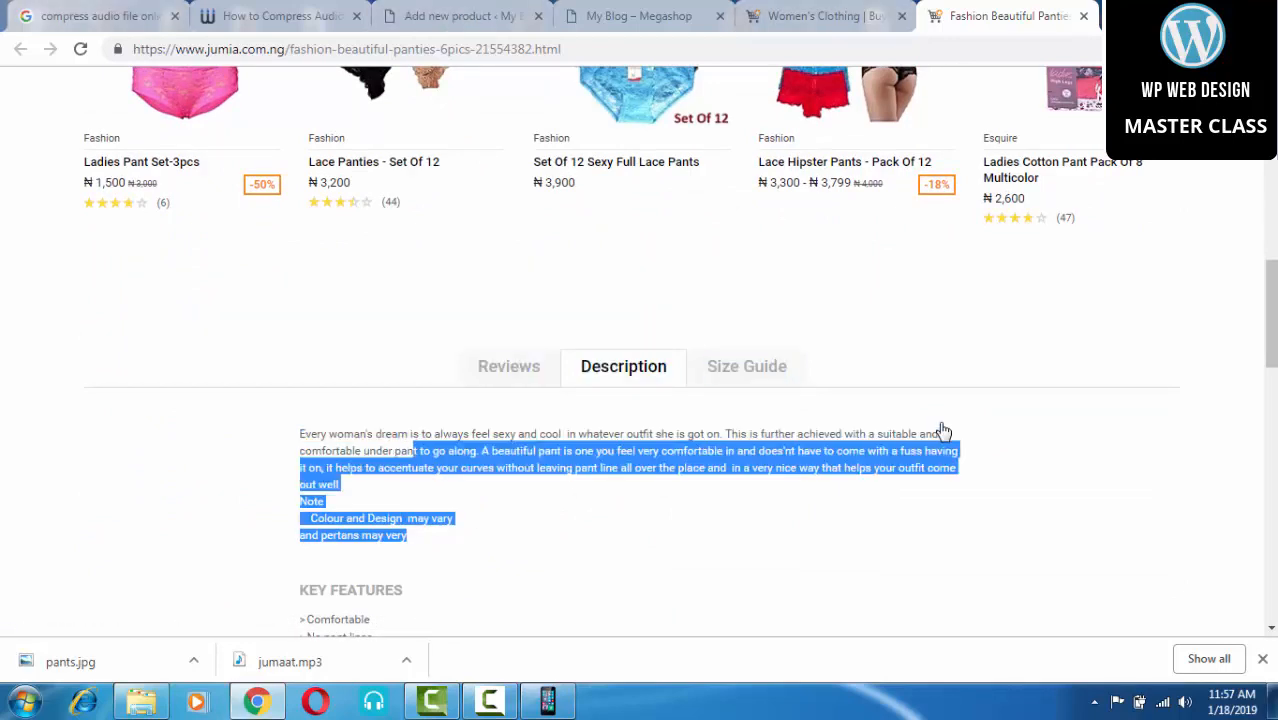
mouse_move(300, 434)
left_mouse_down()
mouse_move(414, 517)
mouse_move(407, 536)
left_mouse_up()
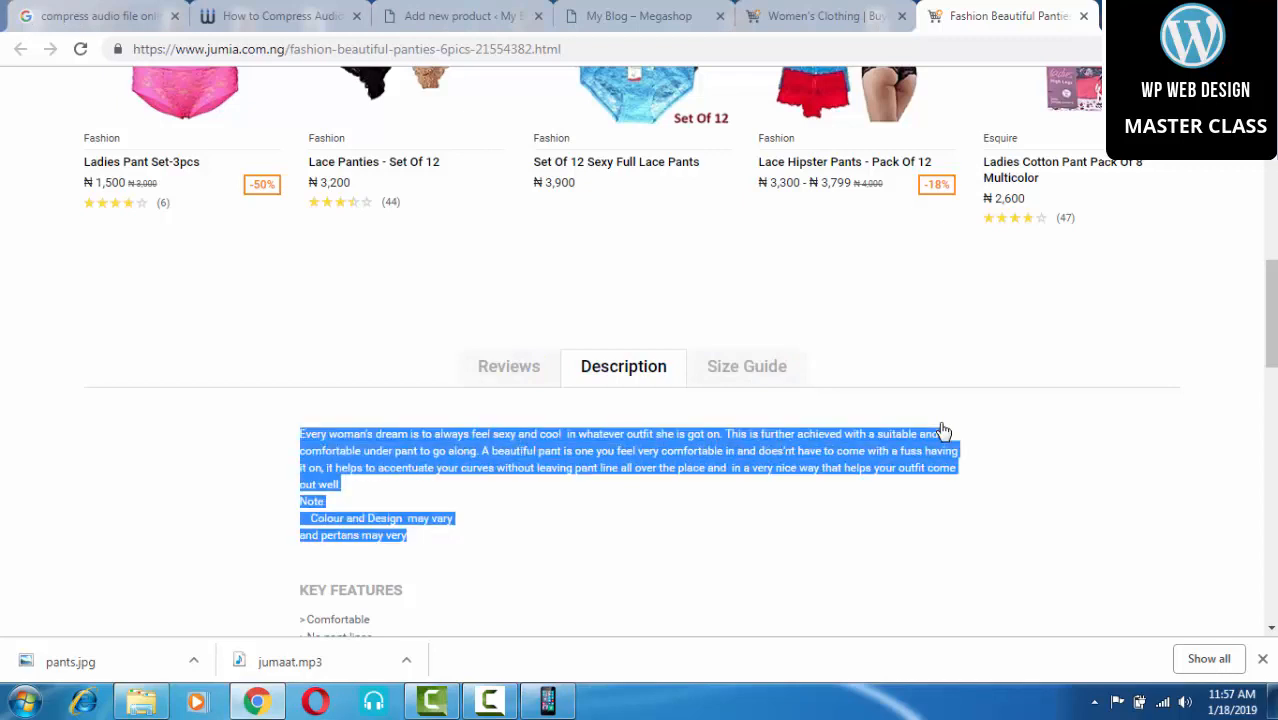
scroll(943, 431, "down", 2)
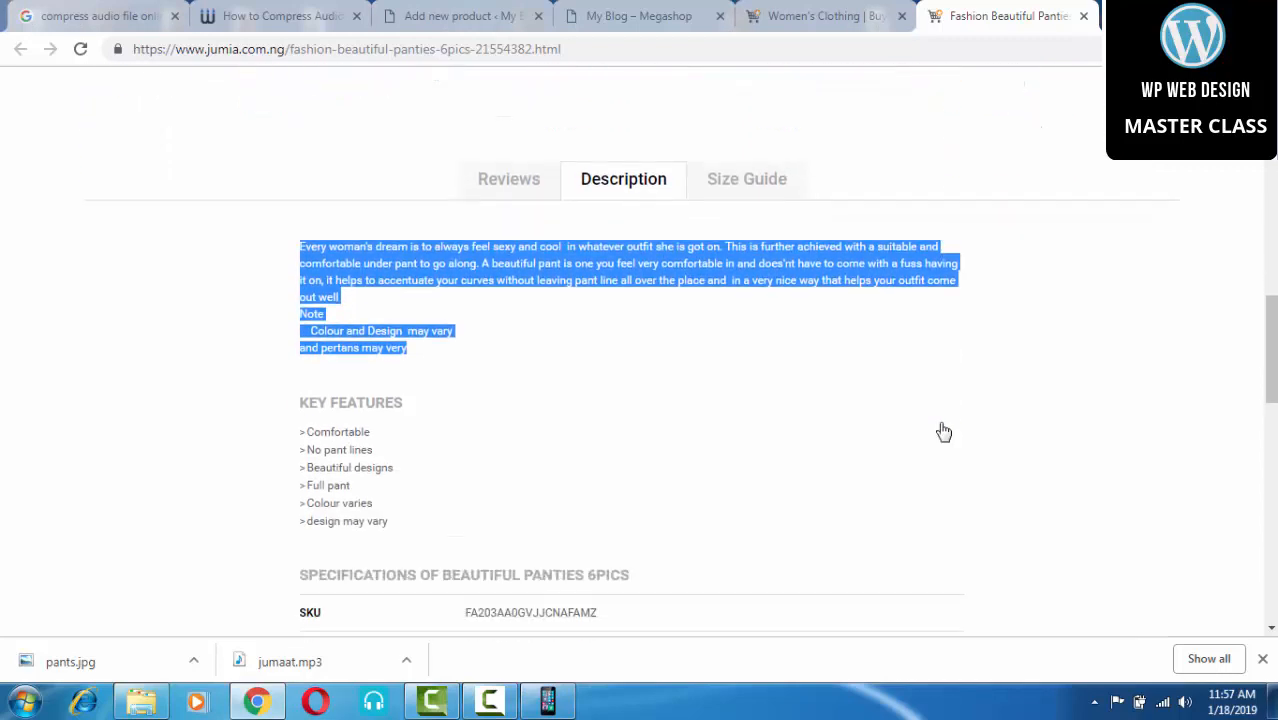
scroll(943, 431, "down", 3)
scroll(943, 431, "up", 1)
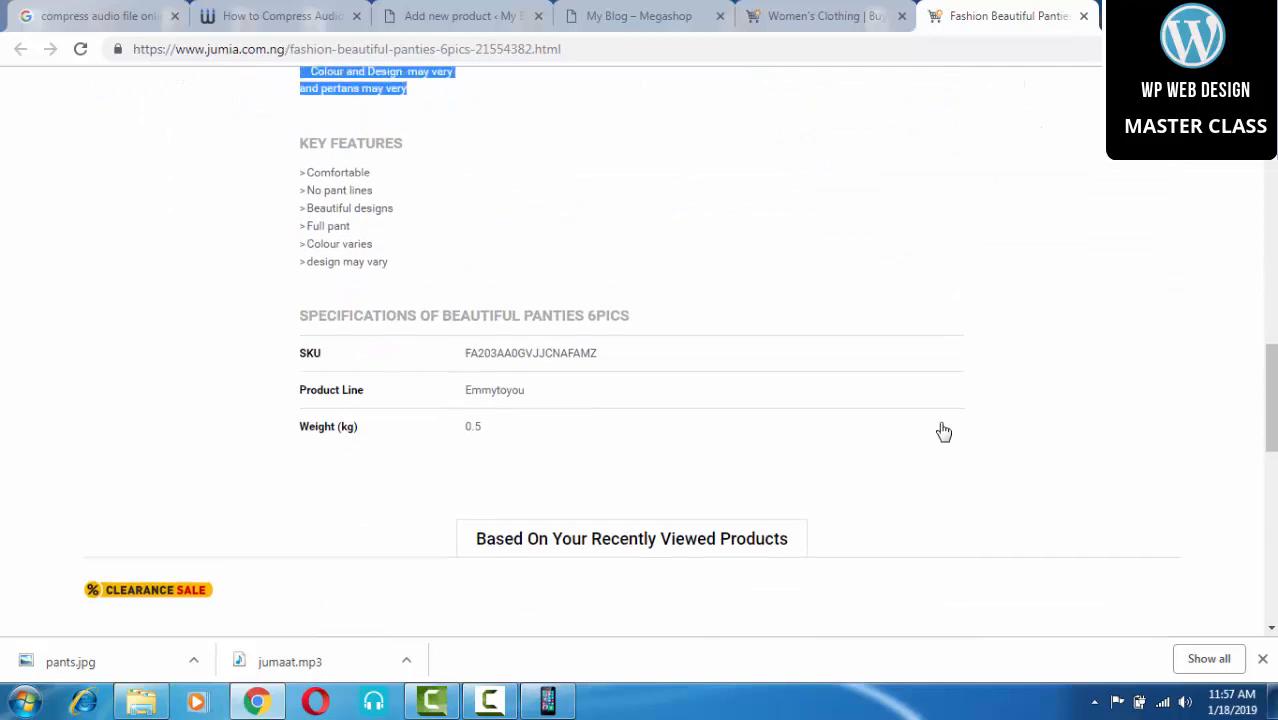
scroll(943, 431, "up", 1)
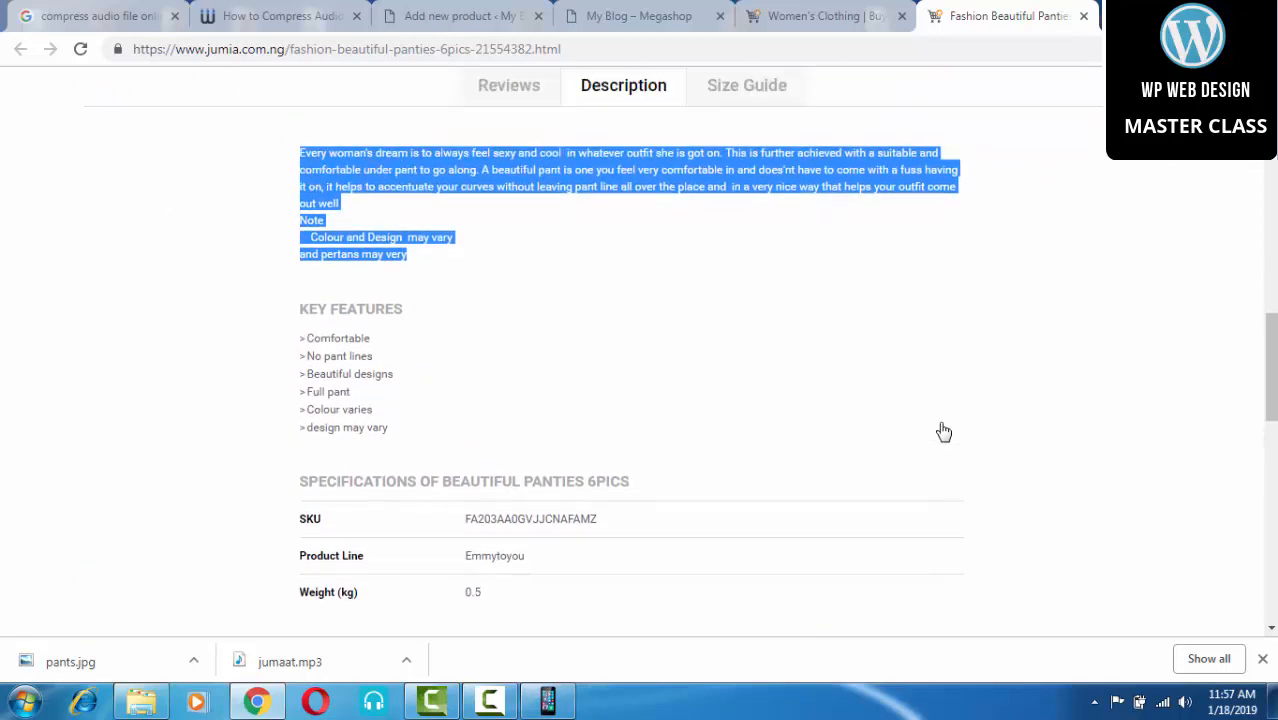
mouse_move(359, 592)
left_mouse_down()
mouse_move(365, 309)
mouse_move(300, 153)
left_mouse_up()
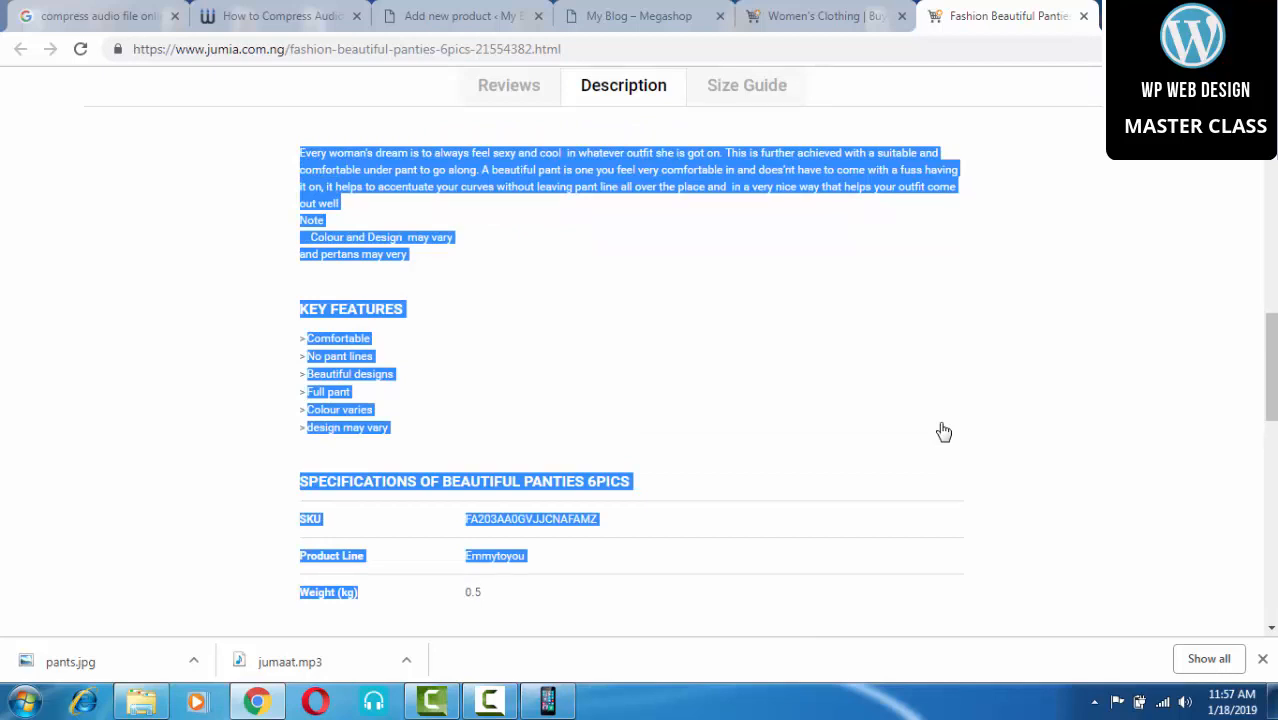
Step: Return to the WordPress new product page and paste the copied text as the product description
left_click(468, 16)
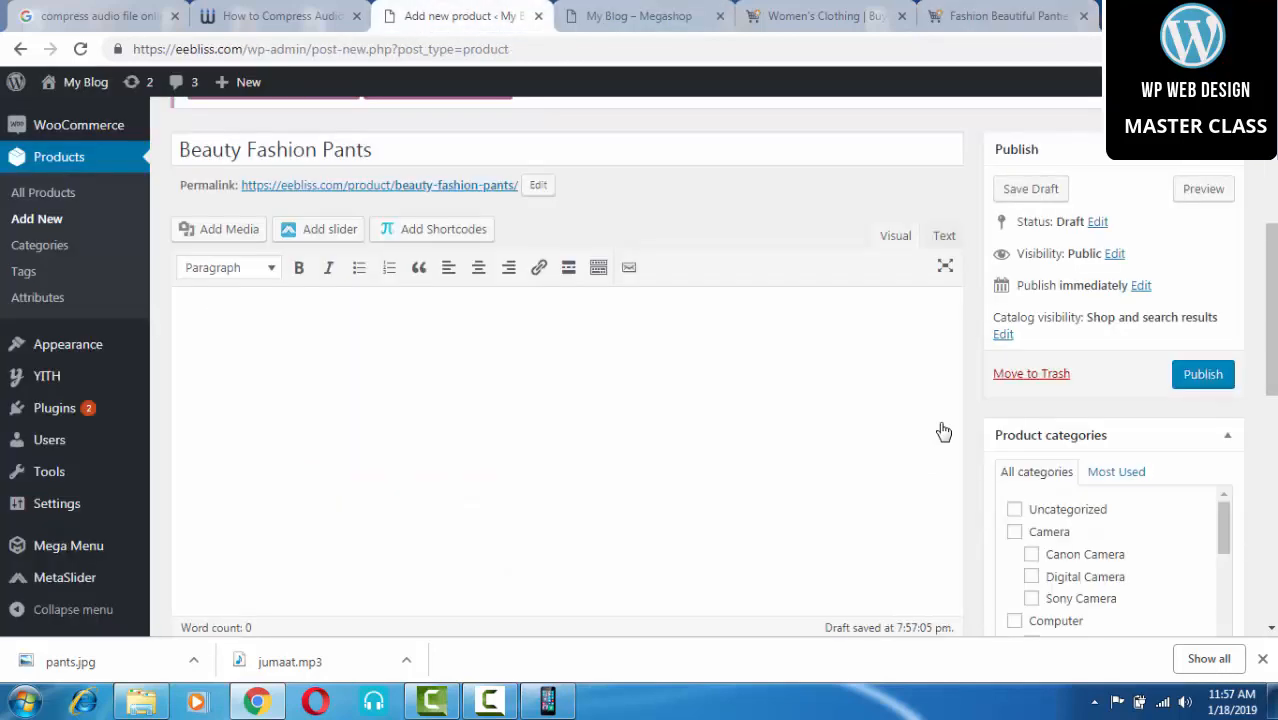
key("ctrl+v")
scroll(943, 431, "up", 2)
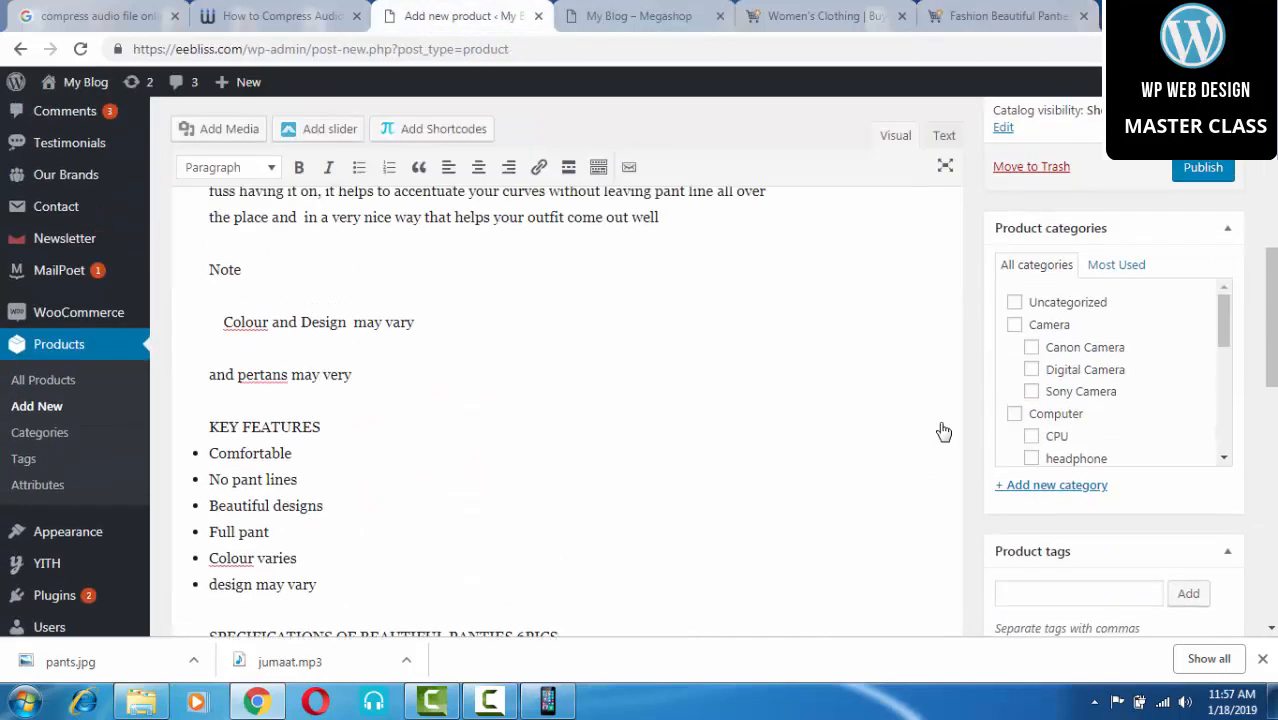
scroll(943, 431, "up", 2)
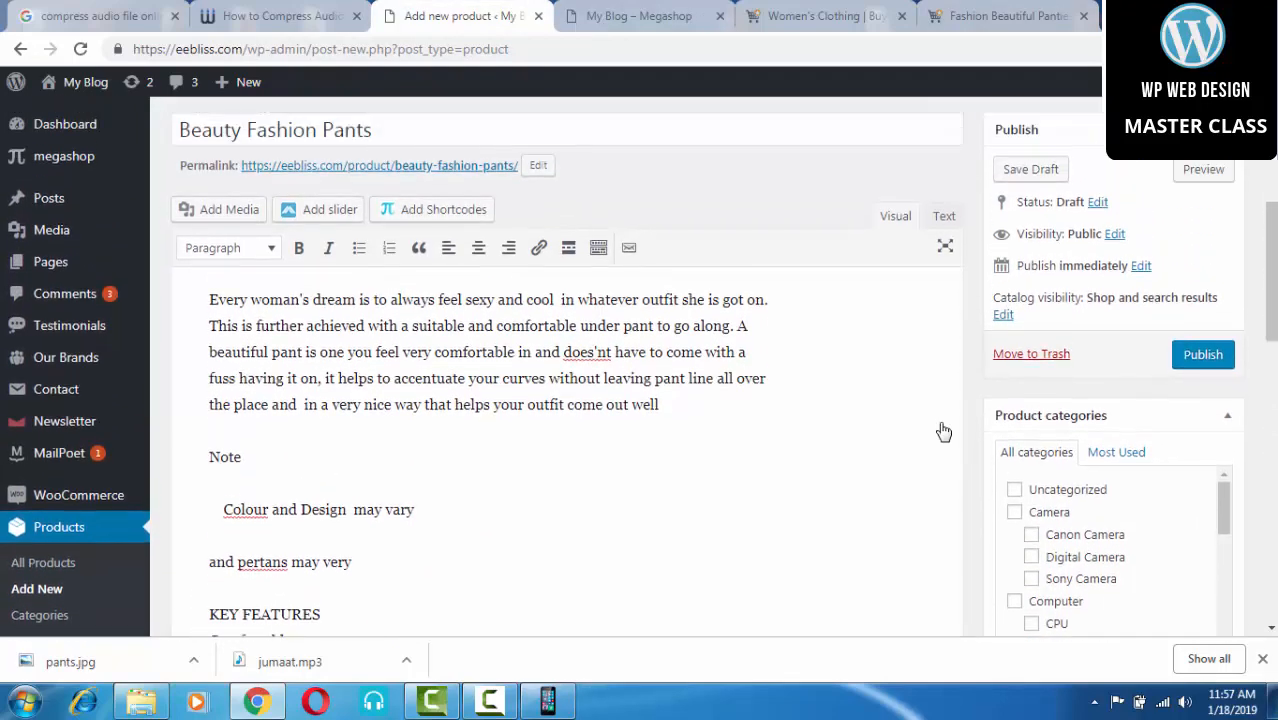
Step: Set the product type in the product data to Variable product
scroll(943, 431, "down", 8)
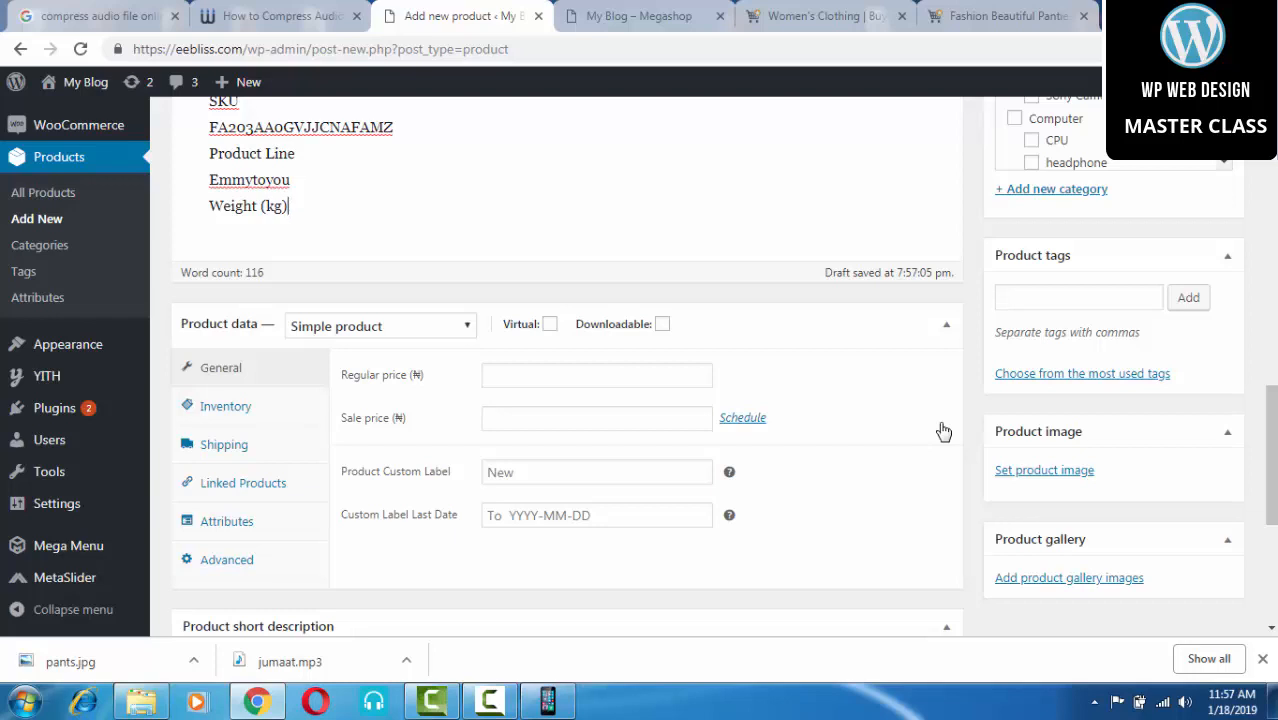
left_click(380, 326)
key("Return")
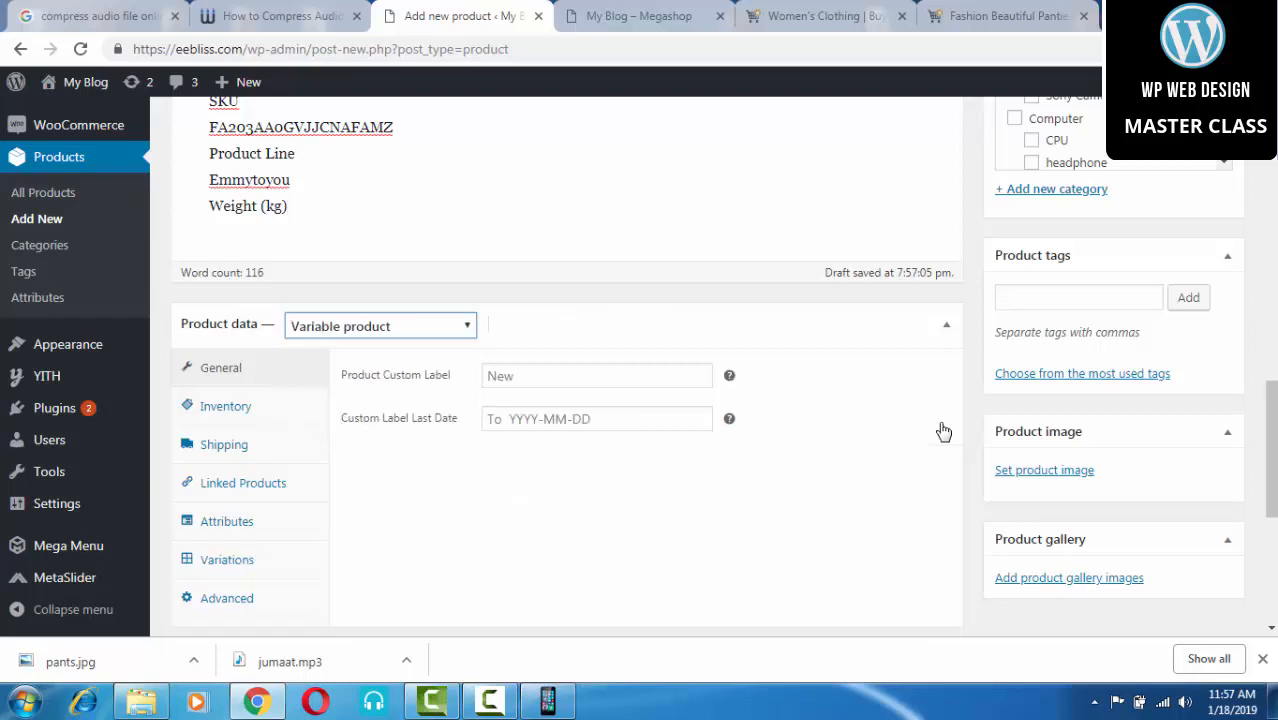
left_click(380, 326)
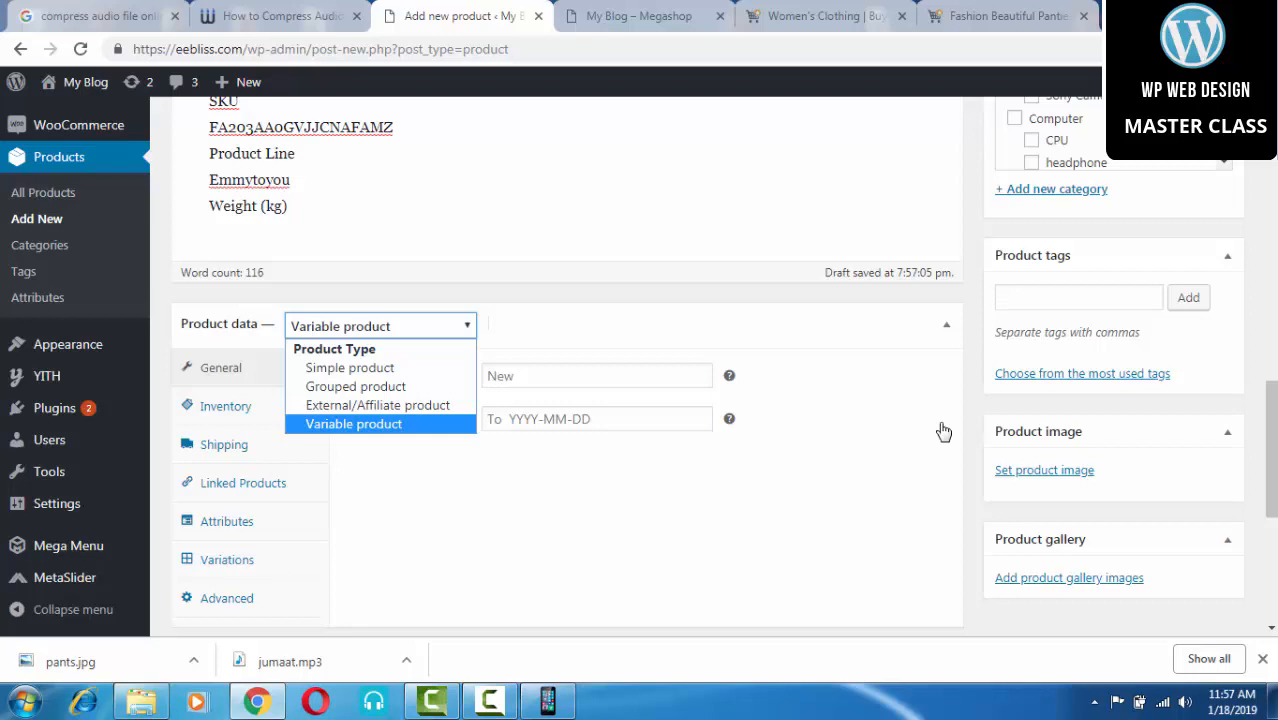
left_click(354, 424)
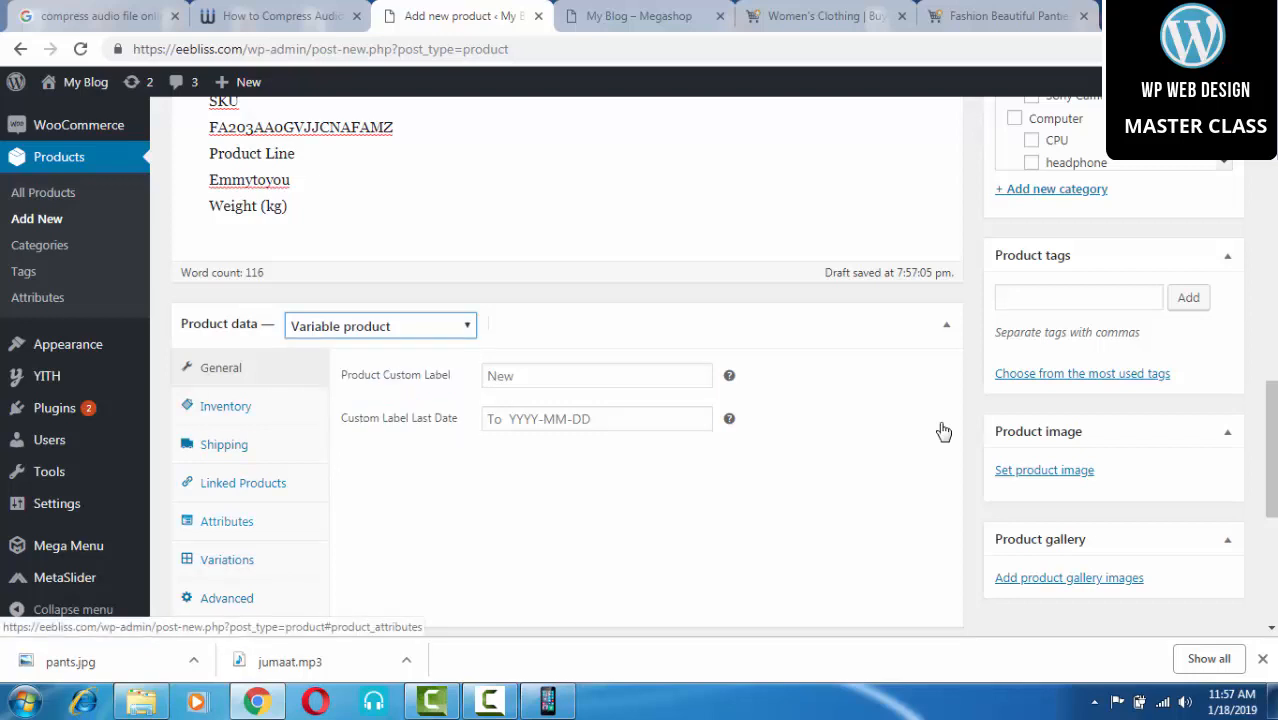
Step: Add the existing pant sizes attribute to the product's attributes
left_click(226, 521)
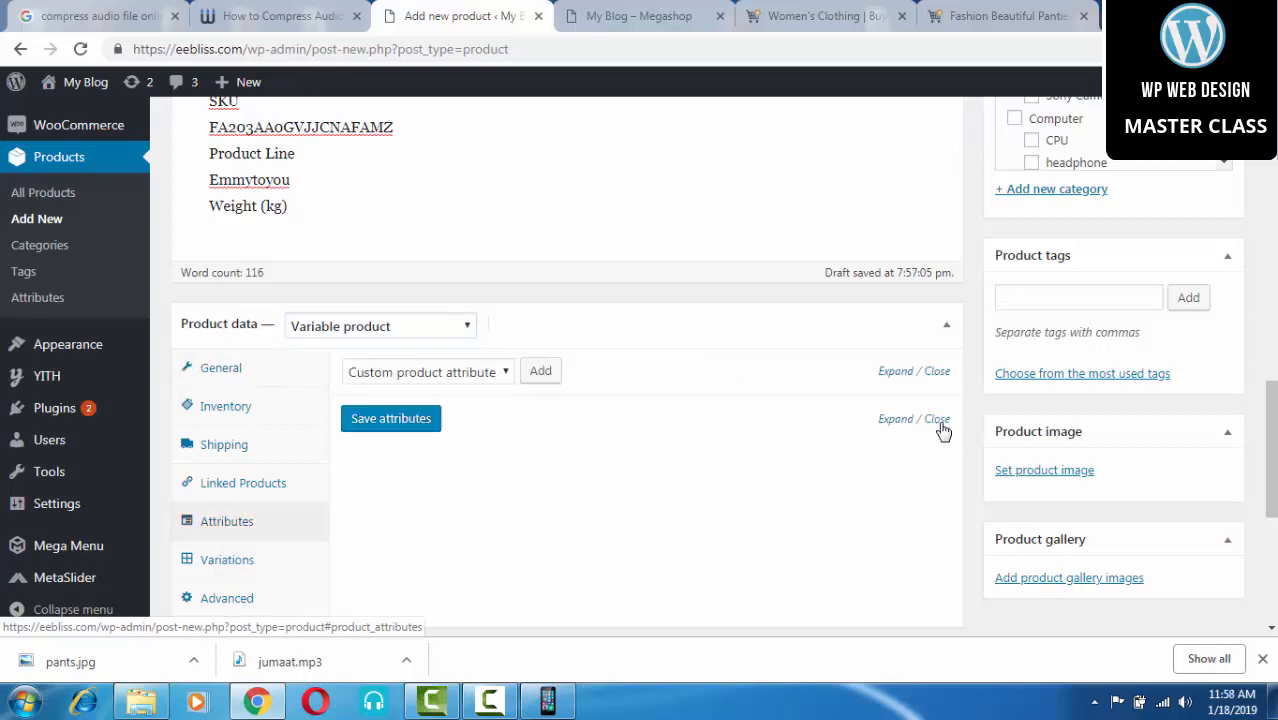
left_click(428, 372)
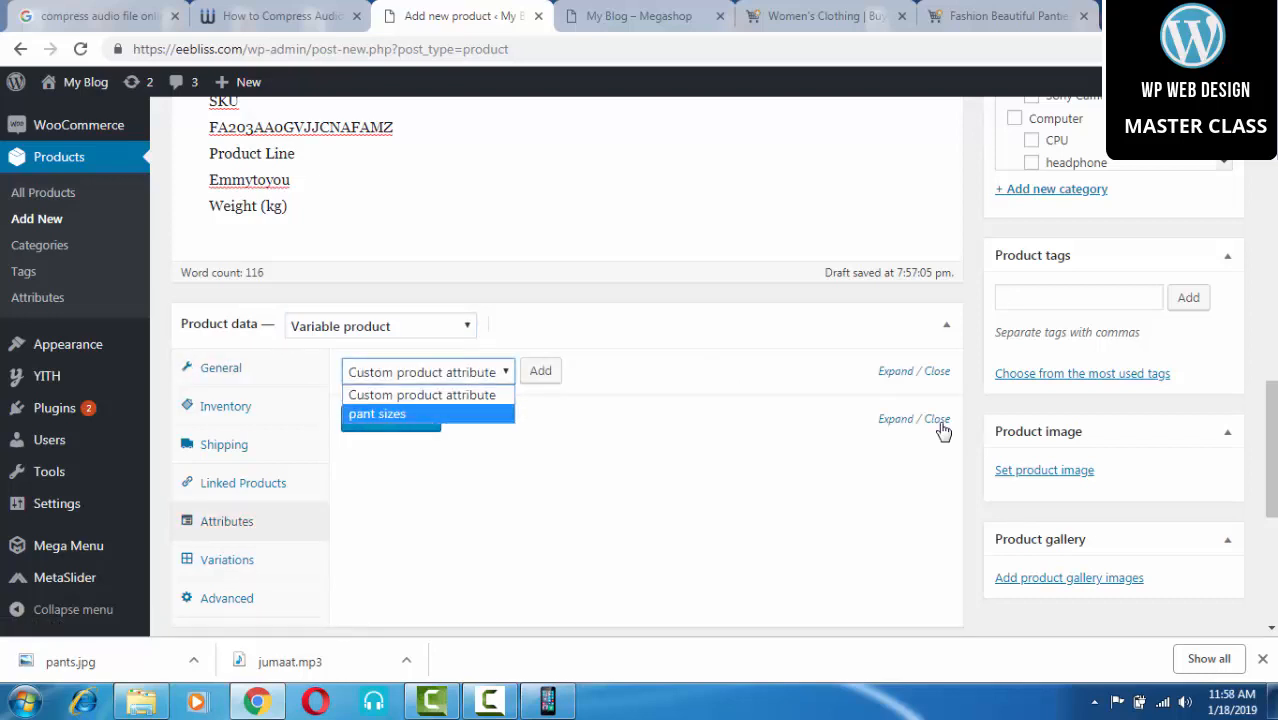
left_click(400, 413)
left_click(540, 371)
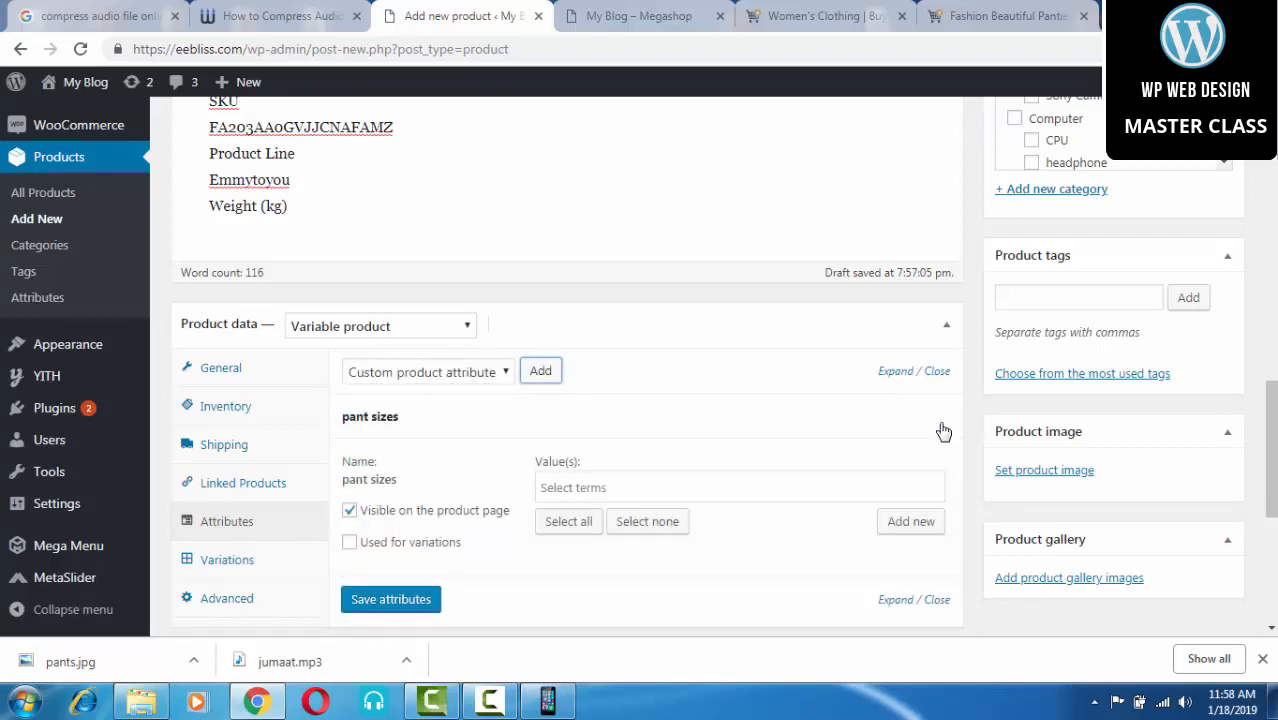
Step: Give the pant sizes attribute all its terms, large and medium, enable it for variations, and save the attributes
left_click(739, 488)
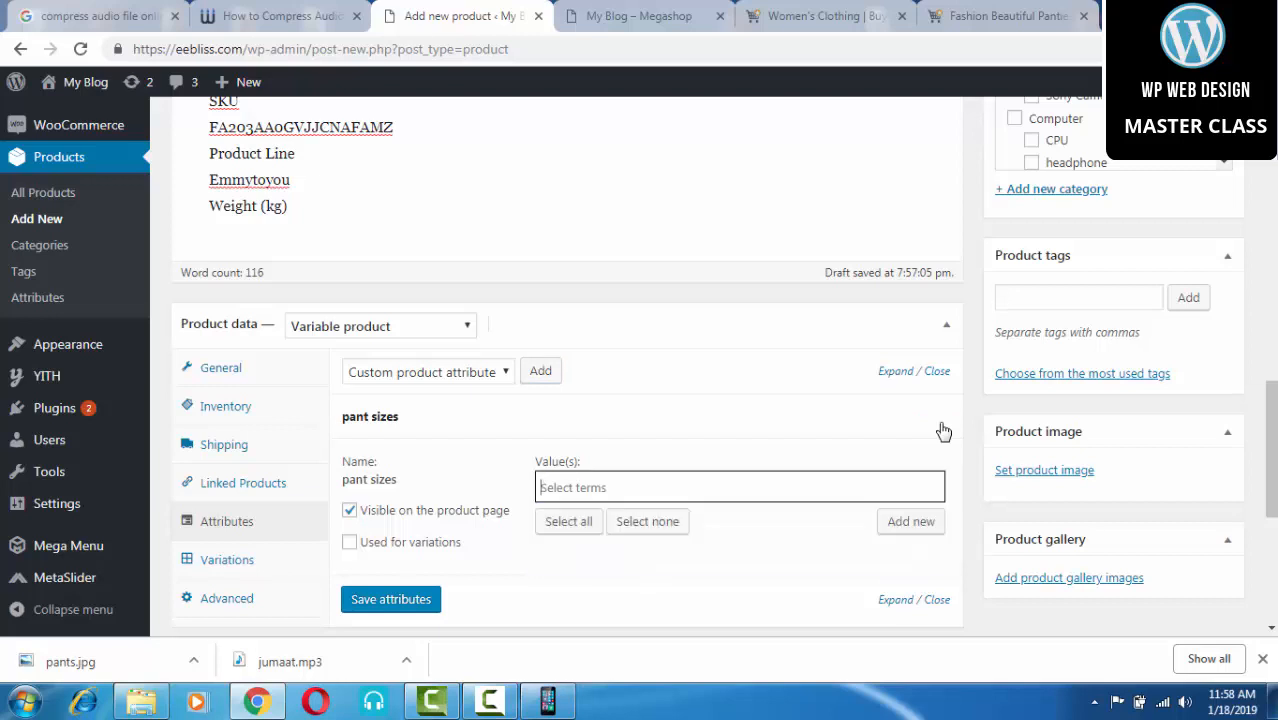
left_click(349, 542)
left_click(568, 522)
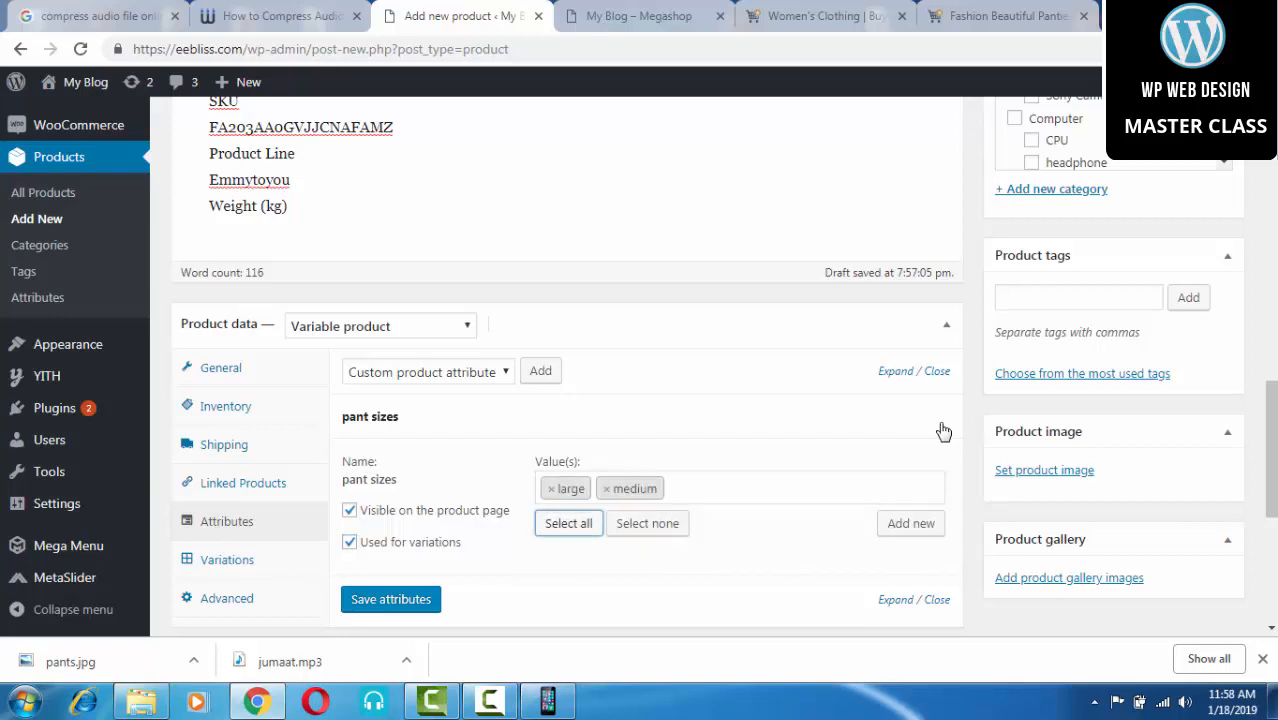
scroll(943, 430, "down", 1)
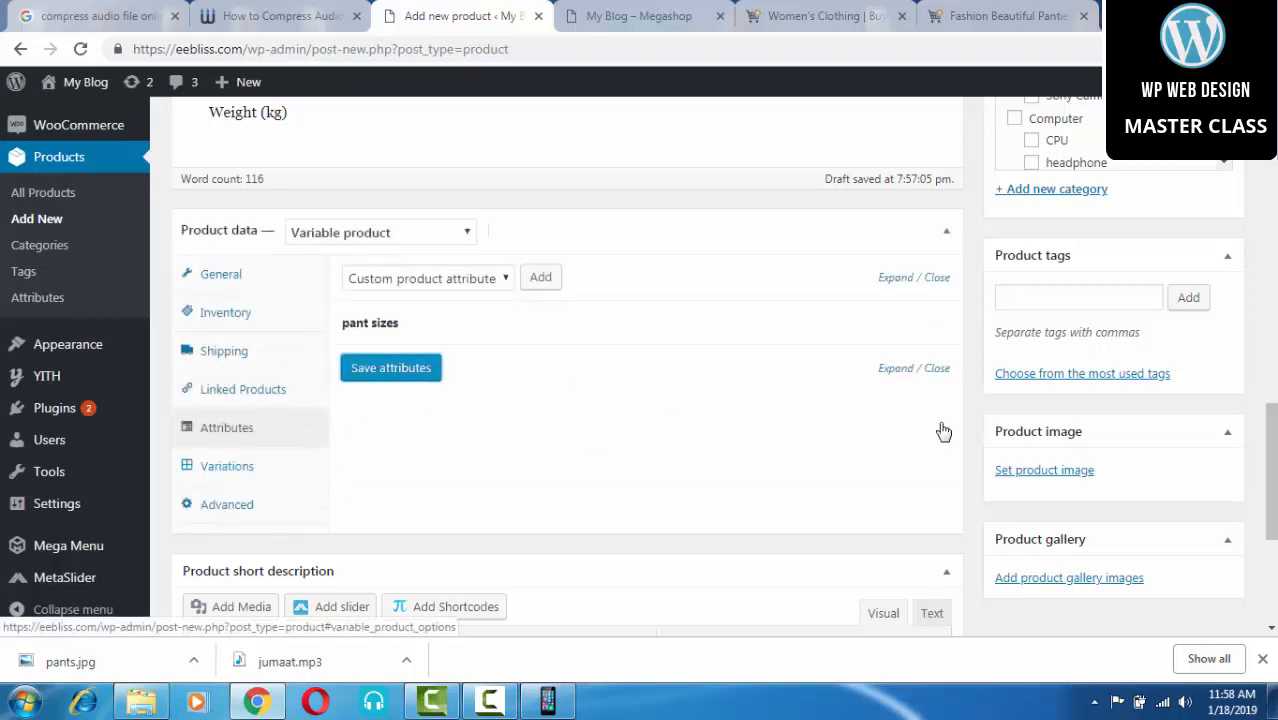
Step: Create the product variations from all attributes and confirm linking them
left_click(227, 466)
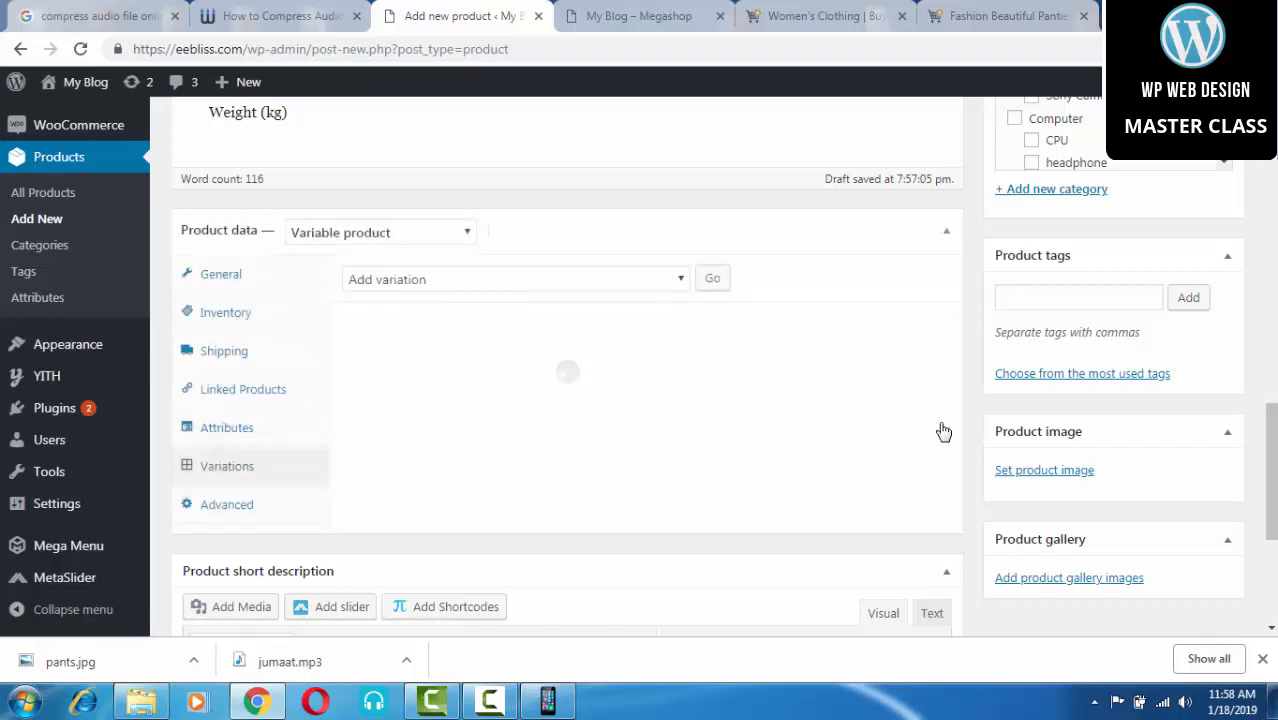
left_click(515, 279)
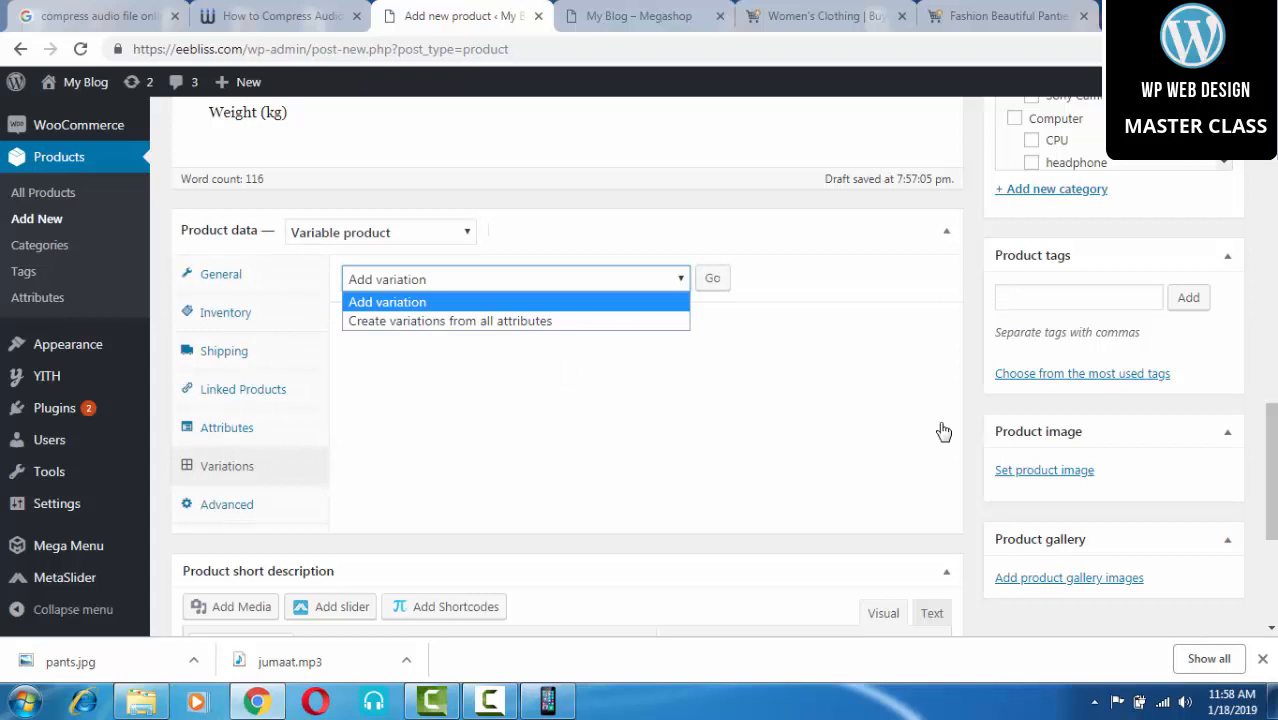
left_click(450, 320)
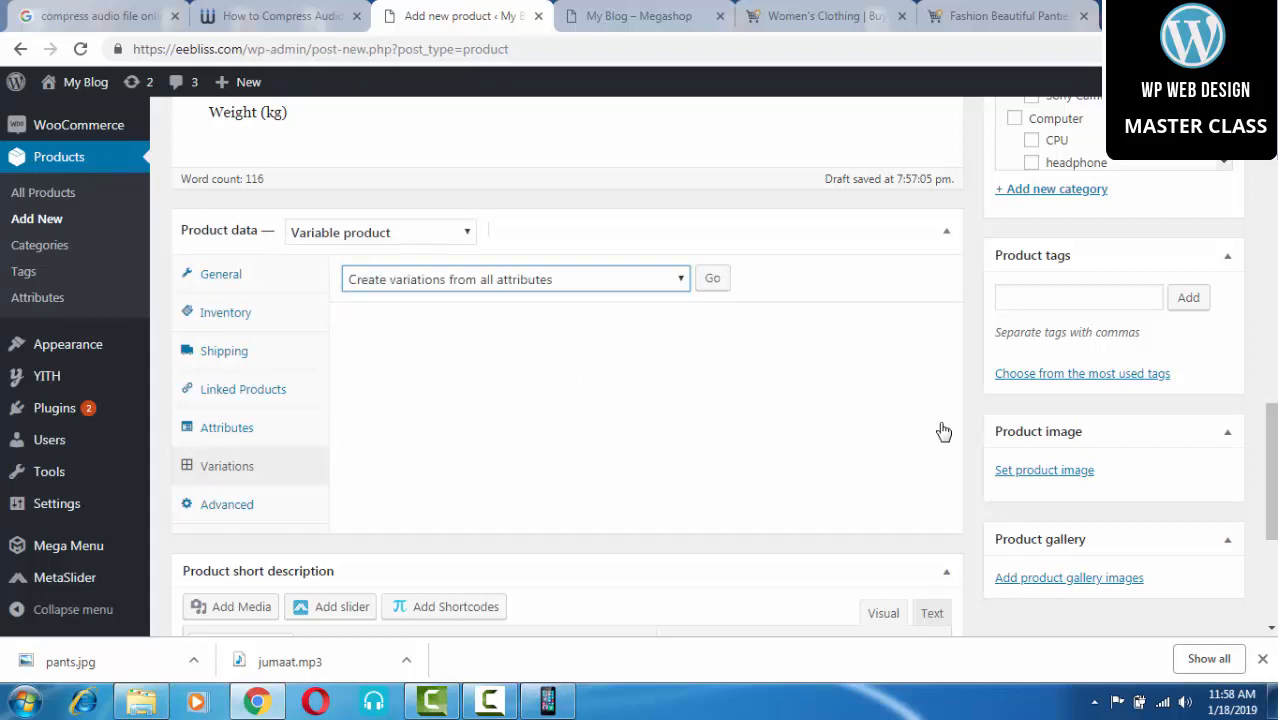
left_click(712, 278)
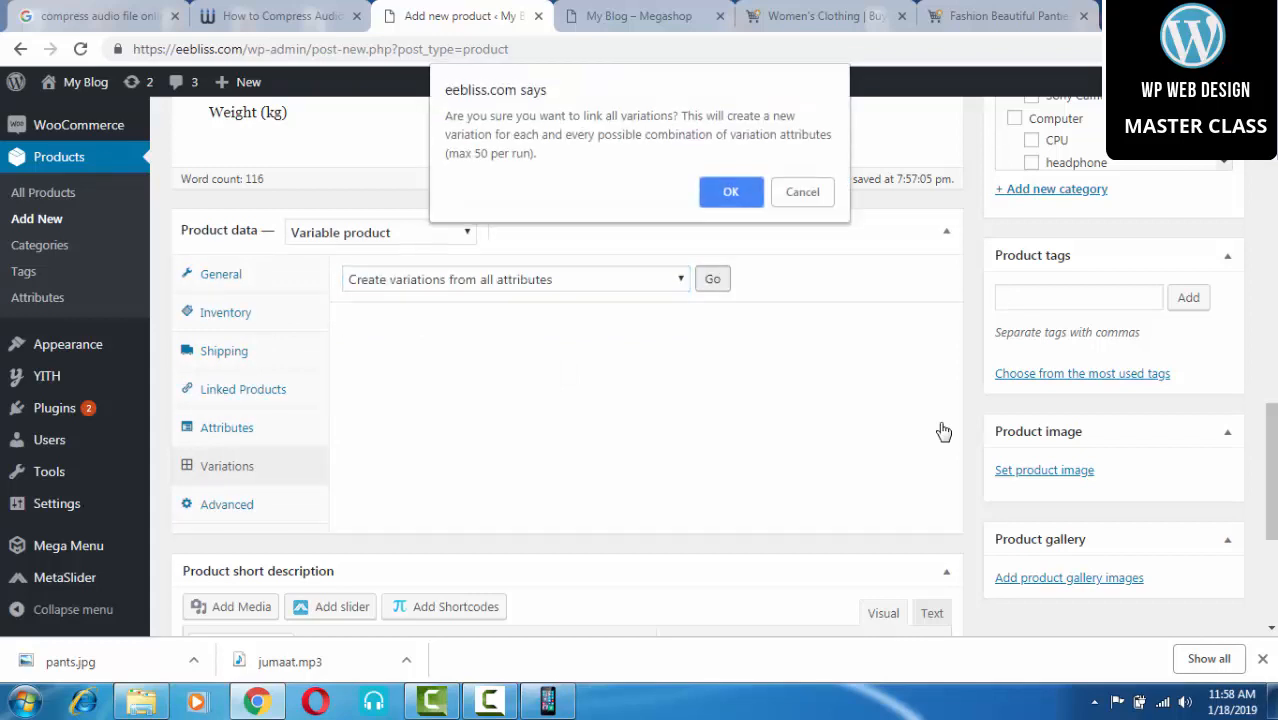
key("Return")
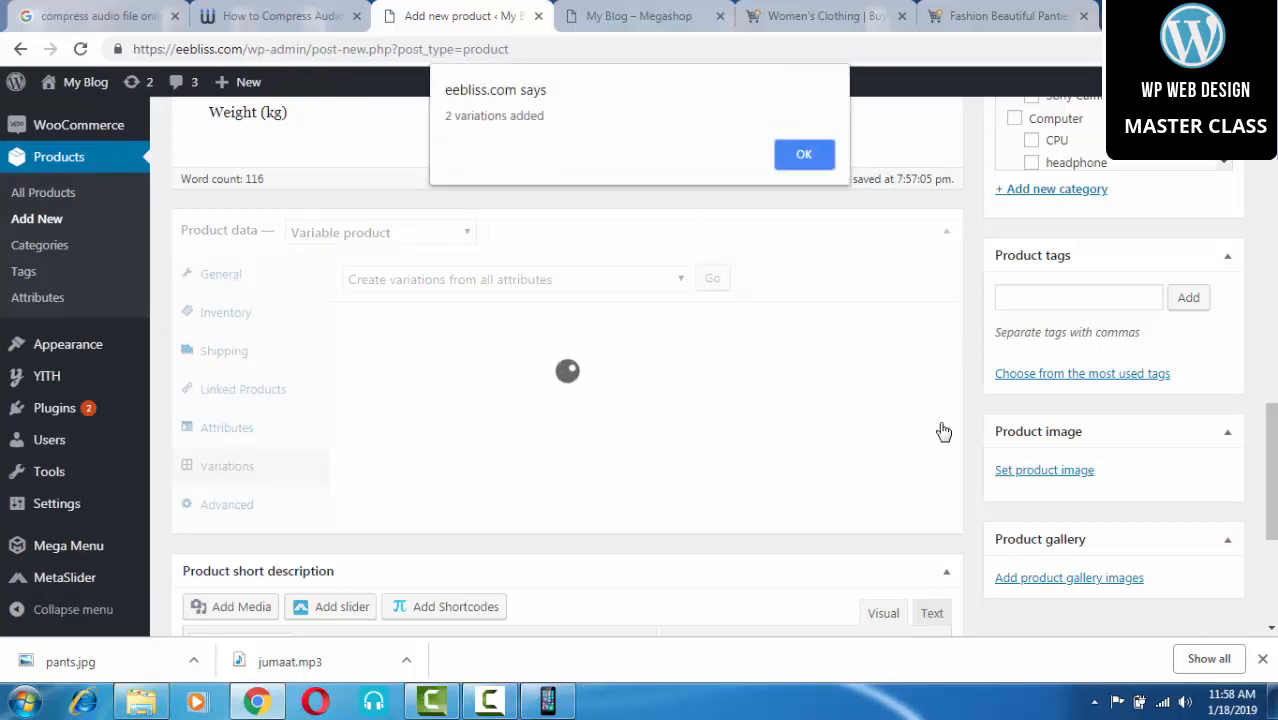
key("Return")
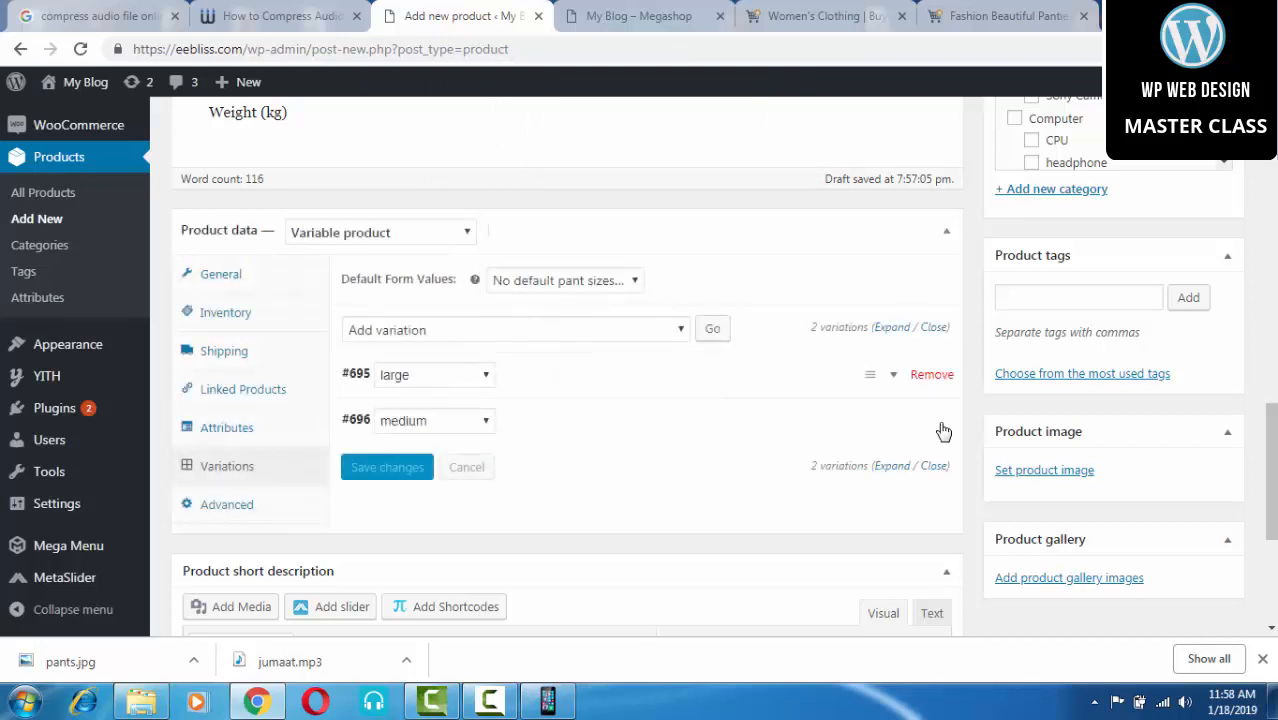
Step: Upload pants.jpg to the media library and set it as the large variation's image
mouse_move(943, 430)
left_click(943, 431)
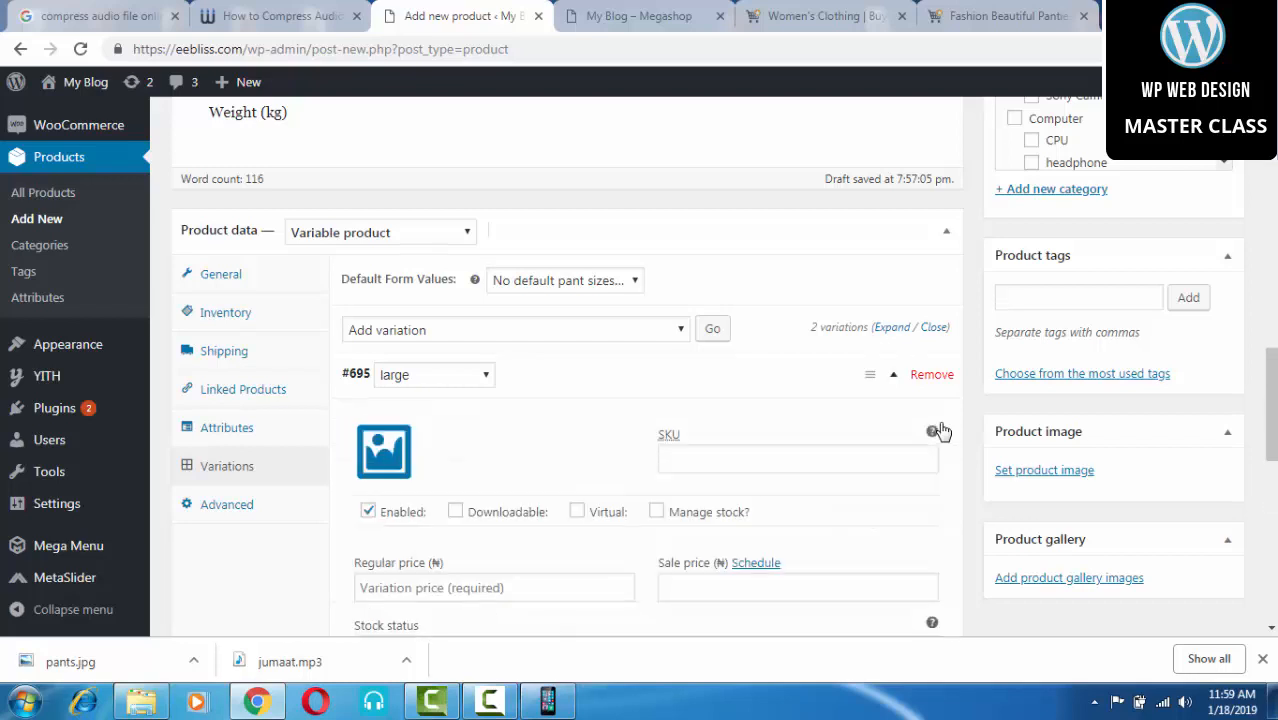
scroll(943, 431, "down", 1)
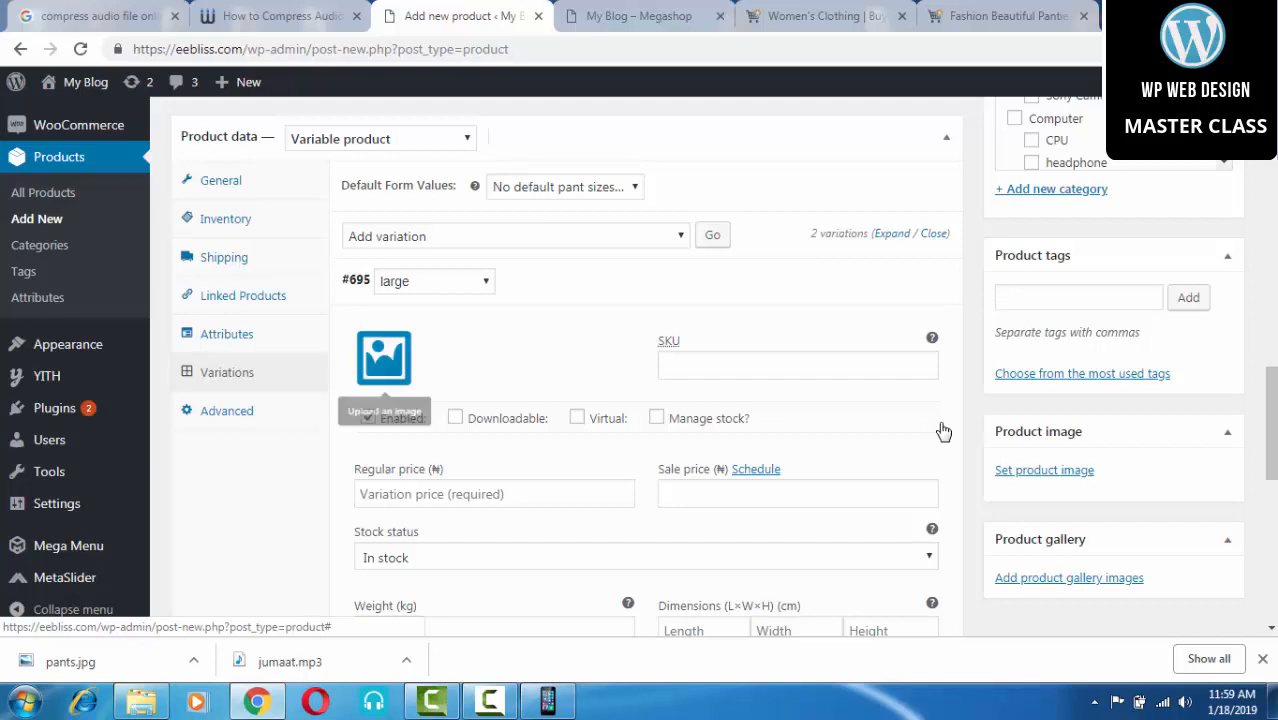
left_click(384, 358)
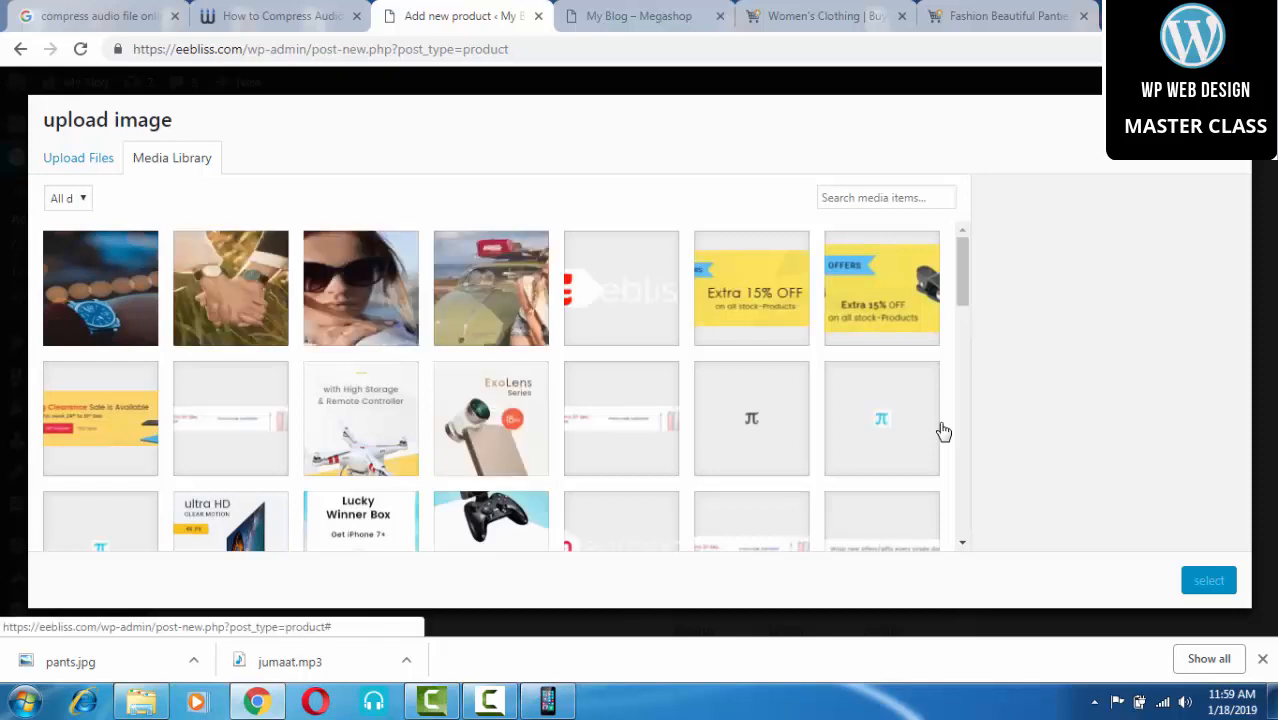
left_click(78, 158)
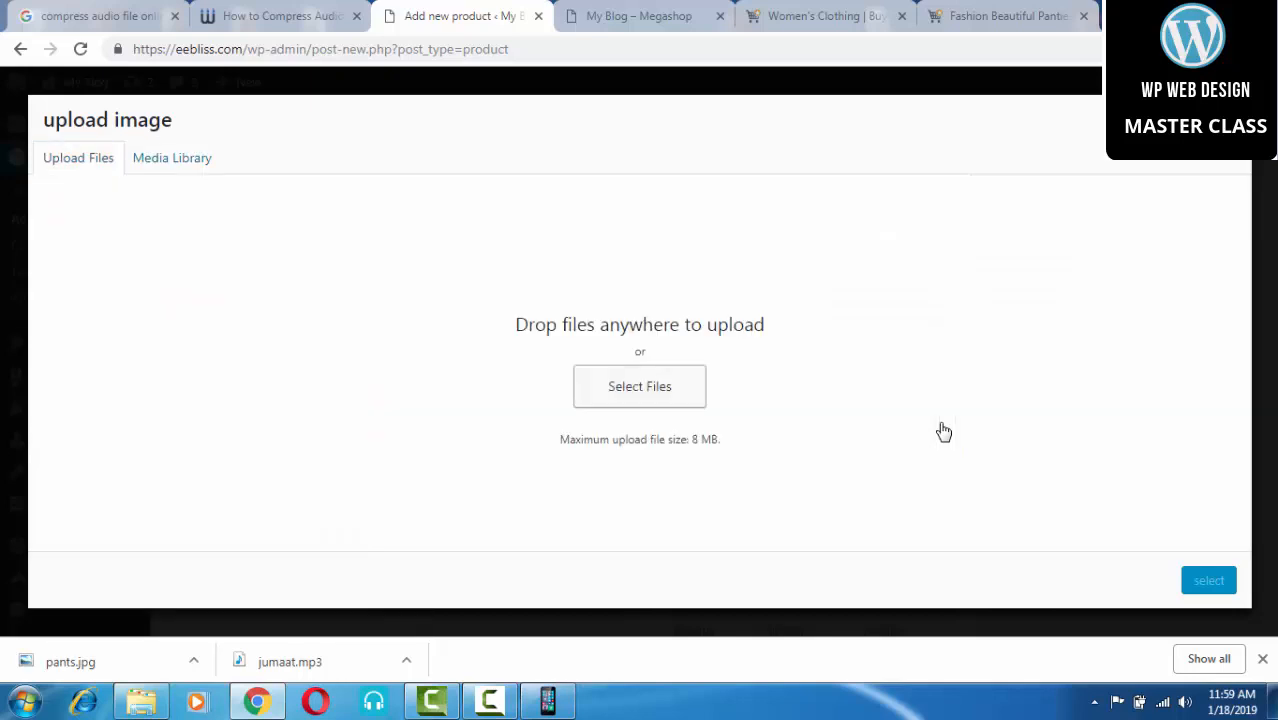
left_click(639, 386)
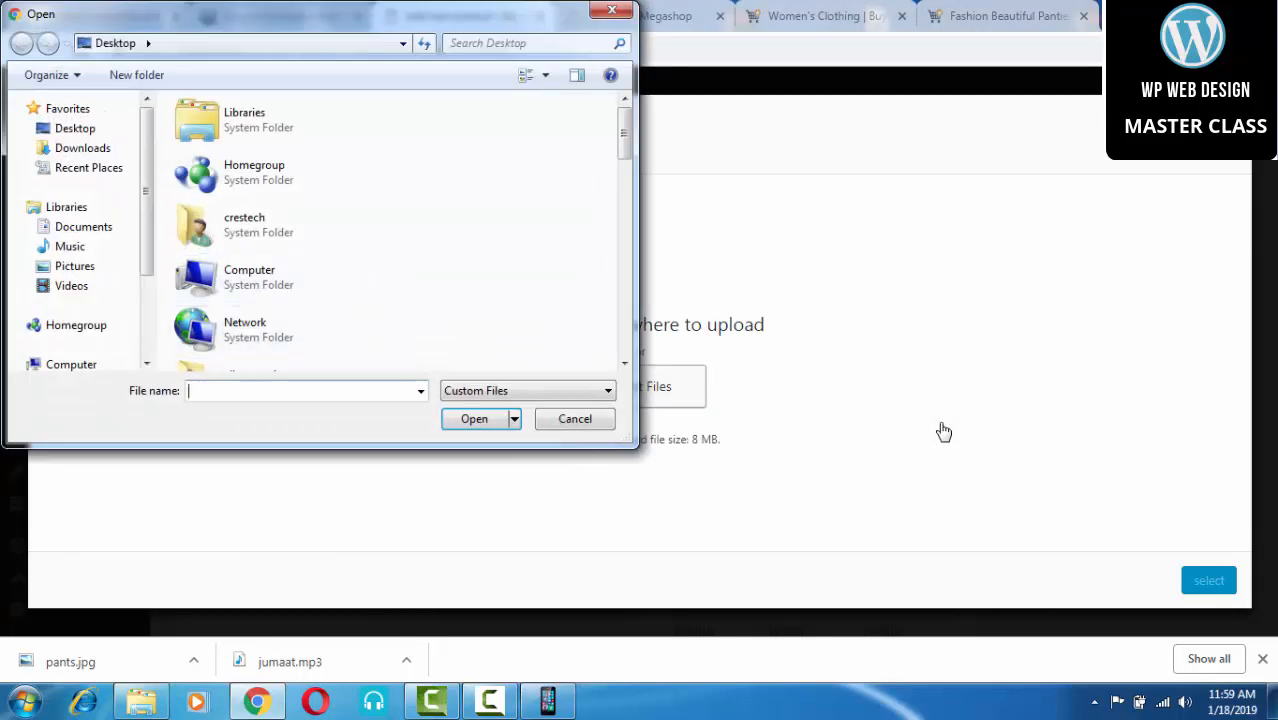
type("pa")
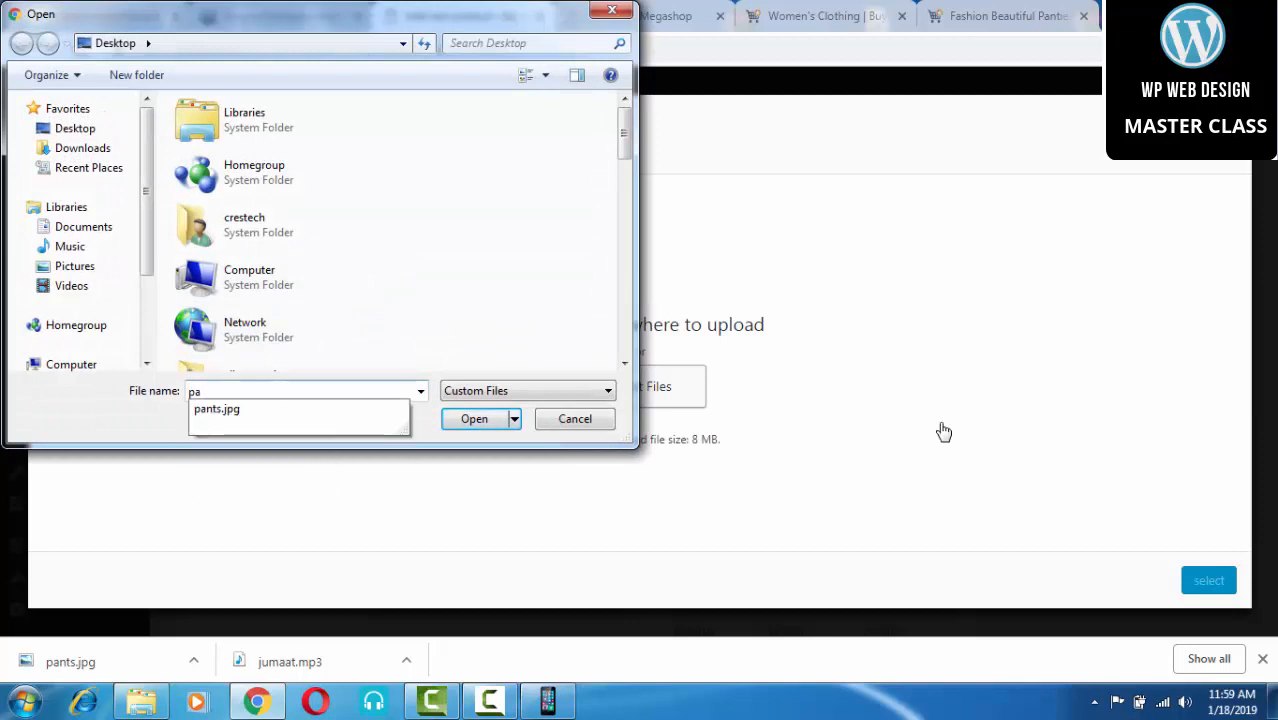
key("Down")
key("Return")
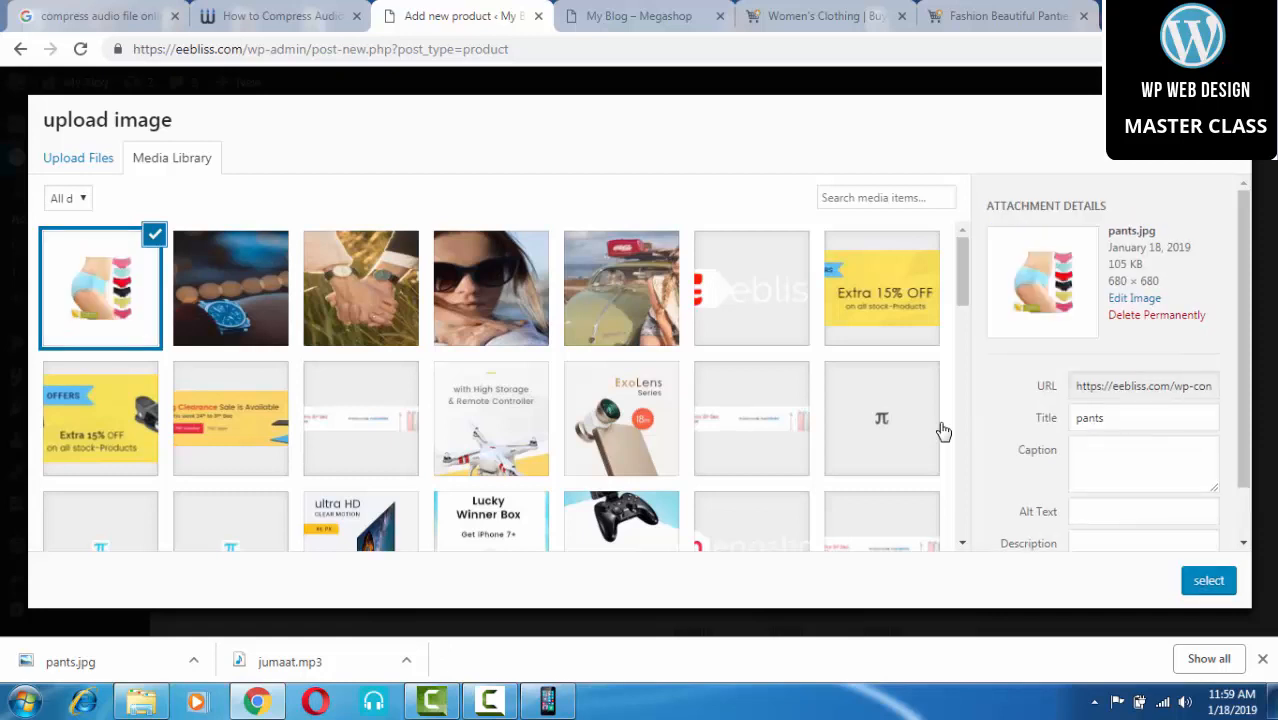
key("Return")
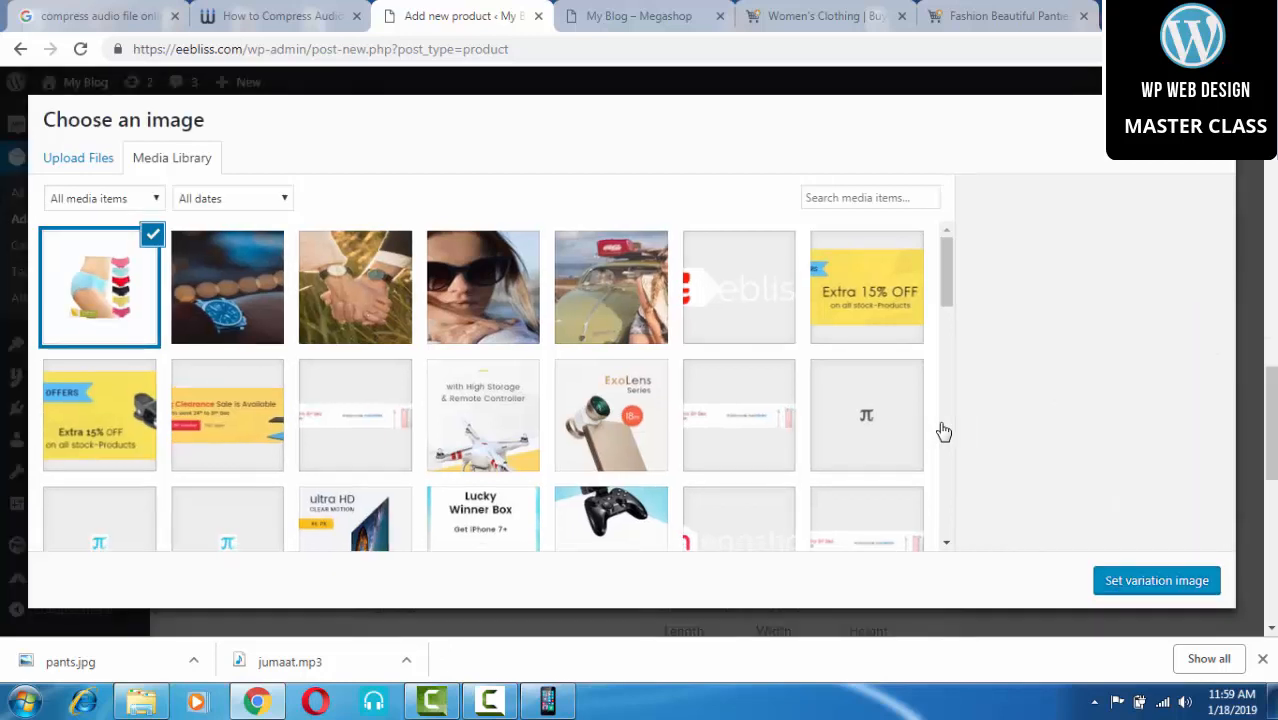
key("Return")
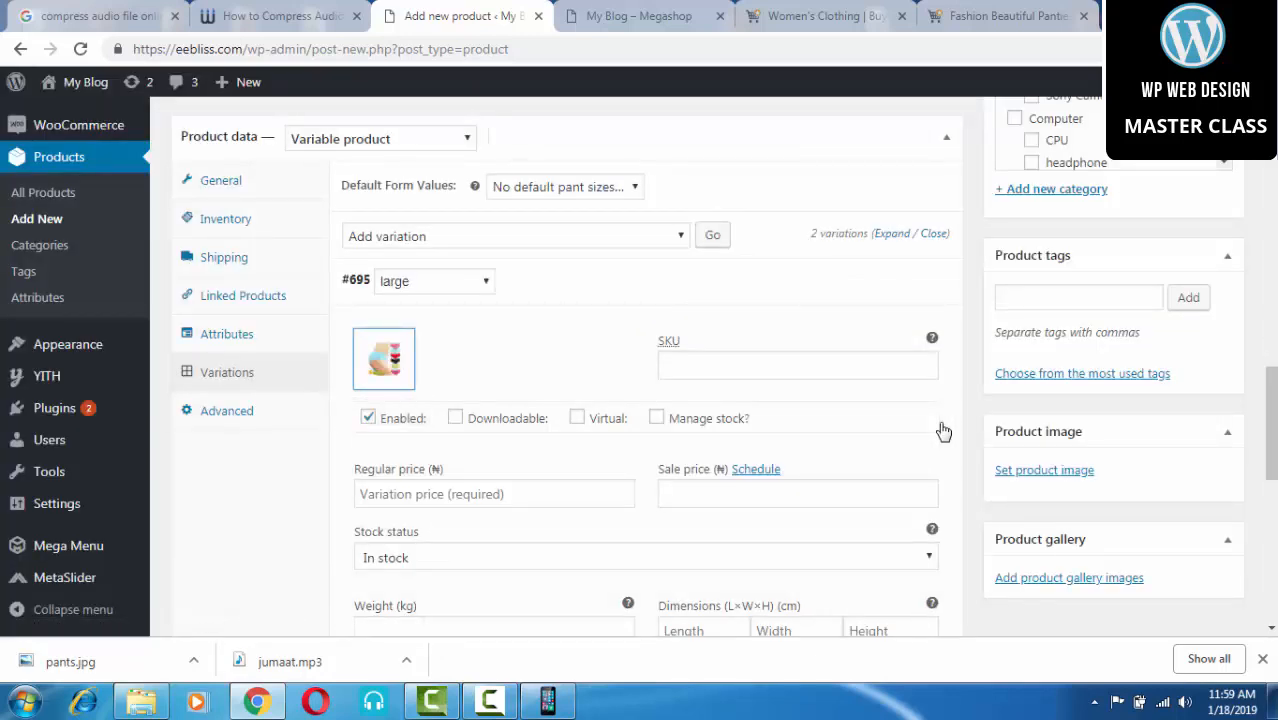
Step: Examine the price and size details on the Jumia product page and return to the new product form
key("Tab")
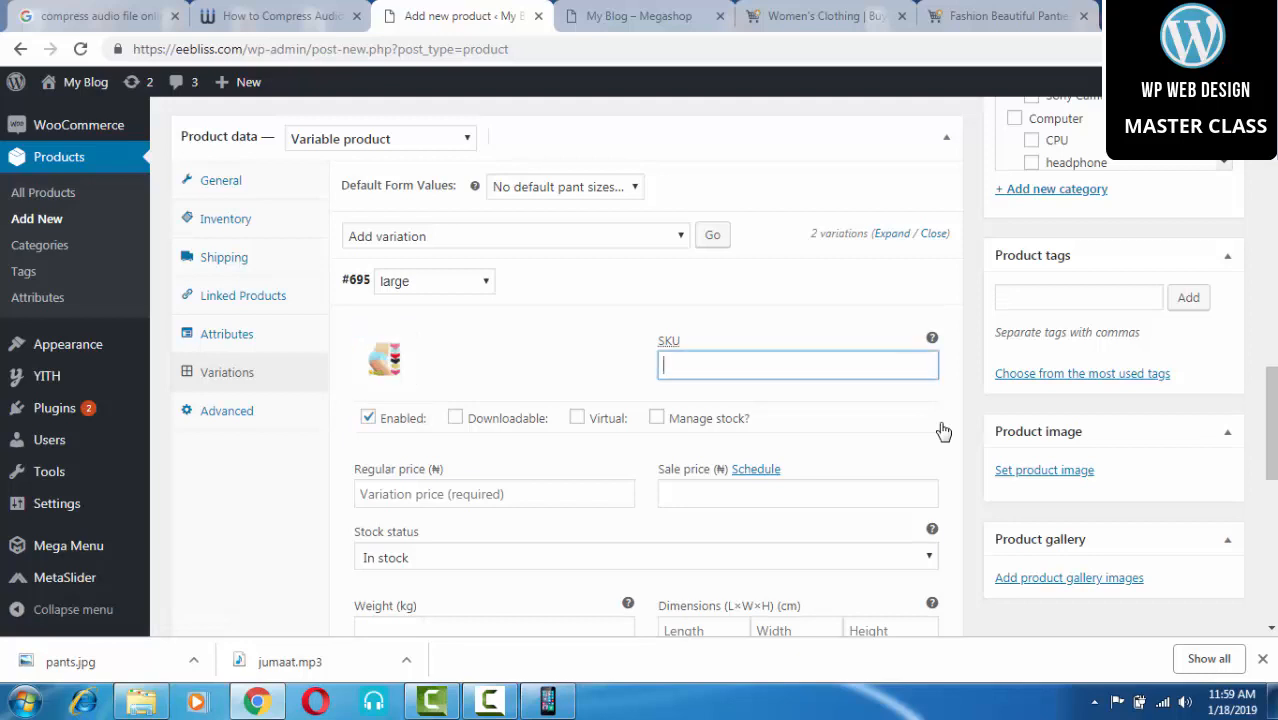
key("ctrl+9")
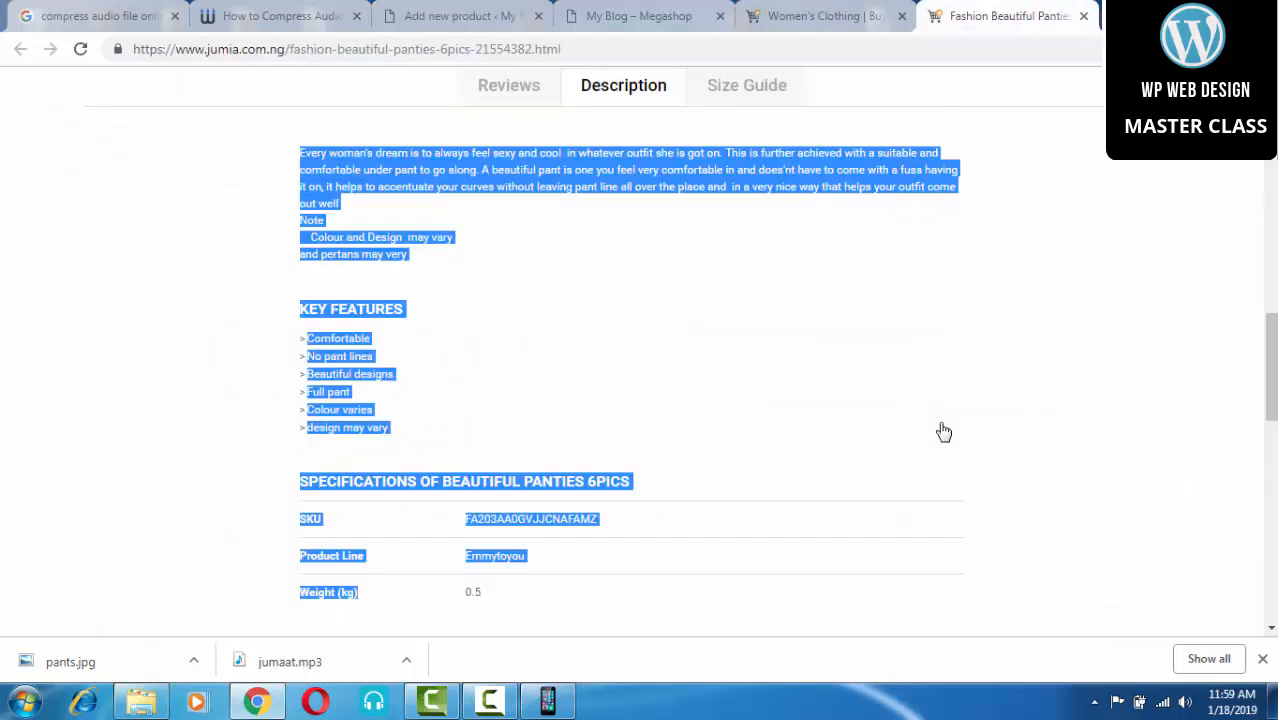
scroll(943, 431, "up", 2)
left_click(943, 431)
scroll(943, 431, "up", 8)
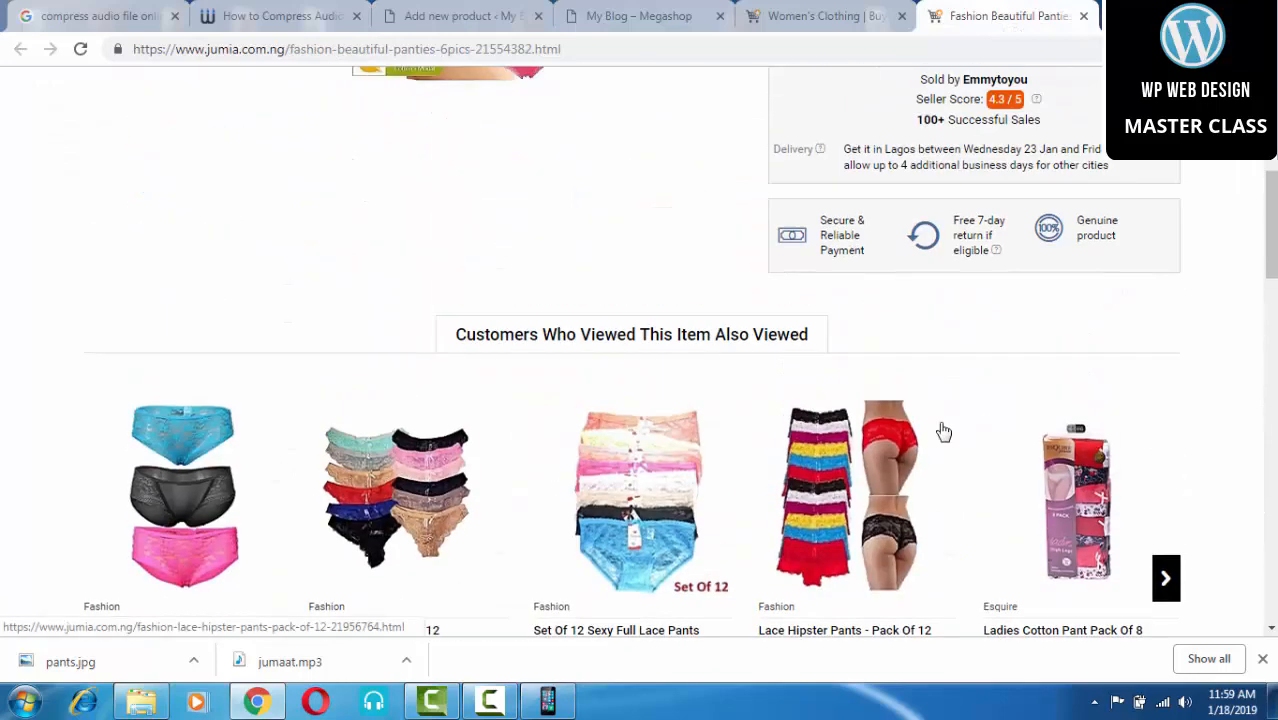
scroll(943, 431, "up", 2)
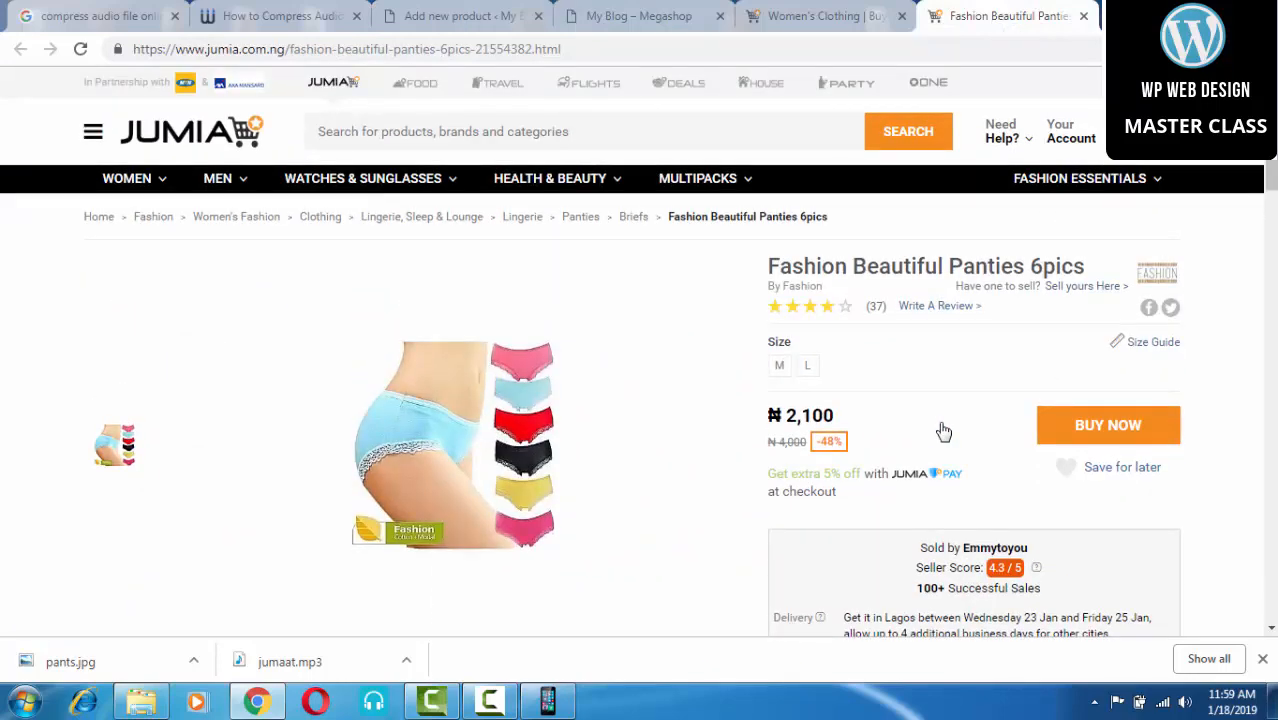
scroll(943, 431, "down", 2)
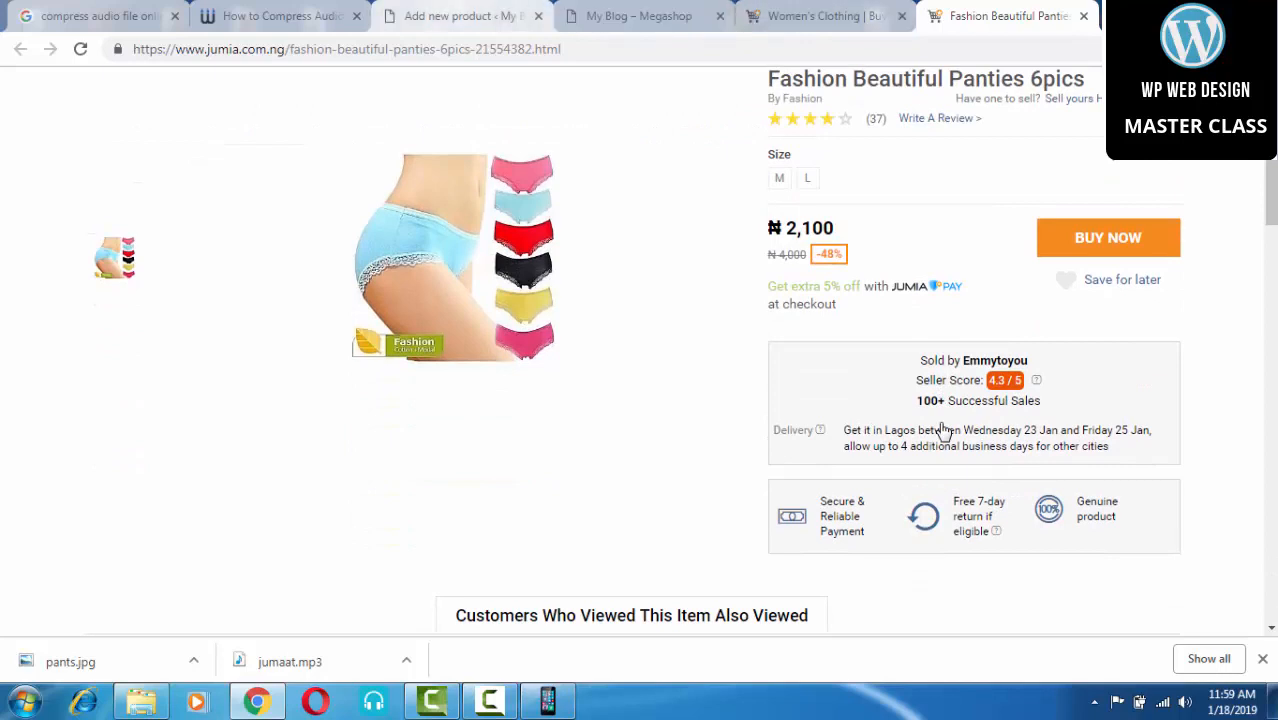
key("ctrl+3")
type("089808080-")
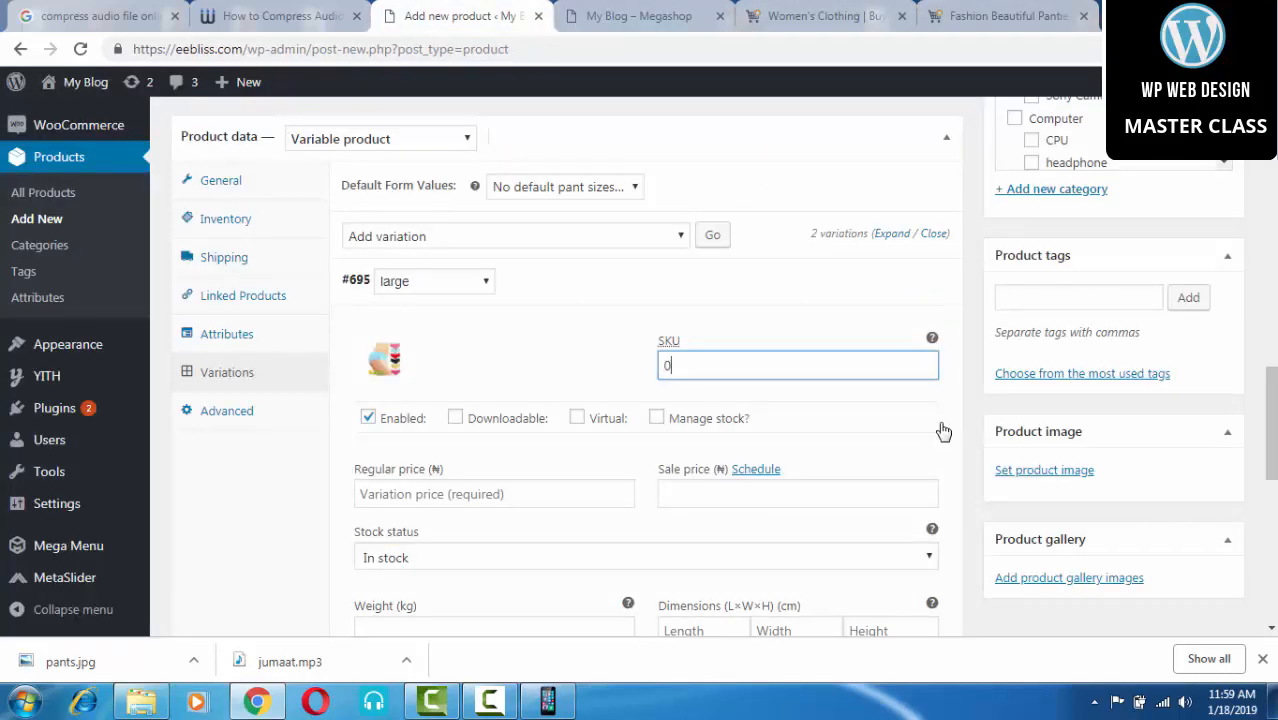
key("BackSpace")
key("BackSpace")
key("BackSpace")
key("BackSpace")
key("BackSpace")
key("BackSpace")
key("BackSpace")
key("BackSpace")
key("BackSpace")
key("BackSpace")
type("001")
key("BackSpace")
key("BackSpace")
key("BackSpace")
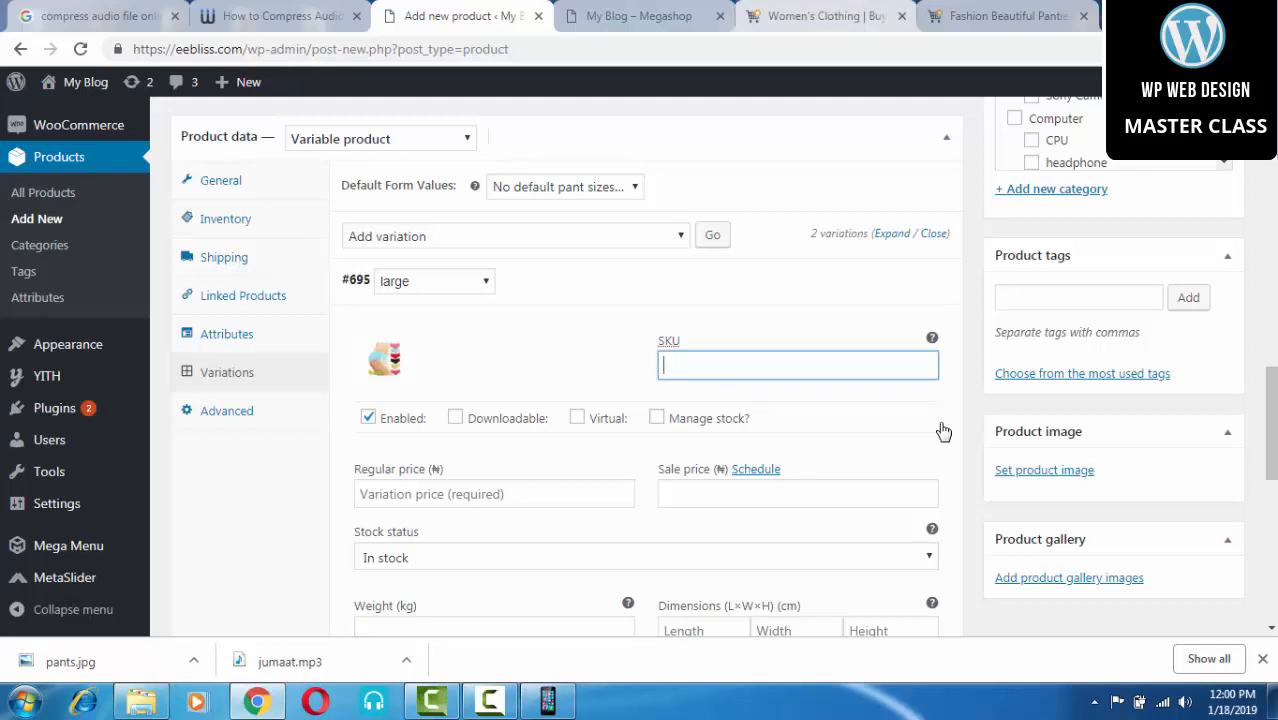
Step: Set the large variation's regular price to 3000 and its sale price to 2500, leaving the SKU empty
scroll(943, 431, "down", 2)
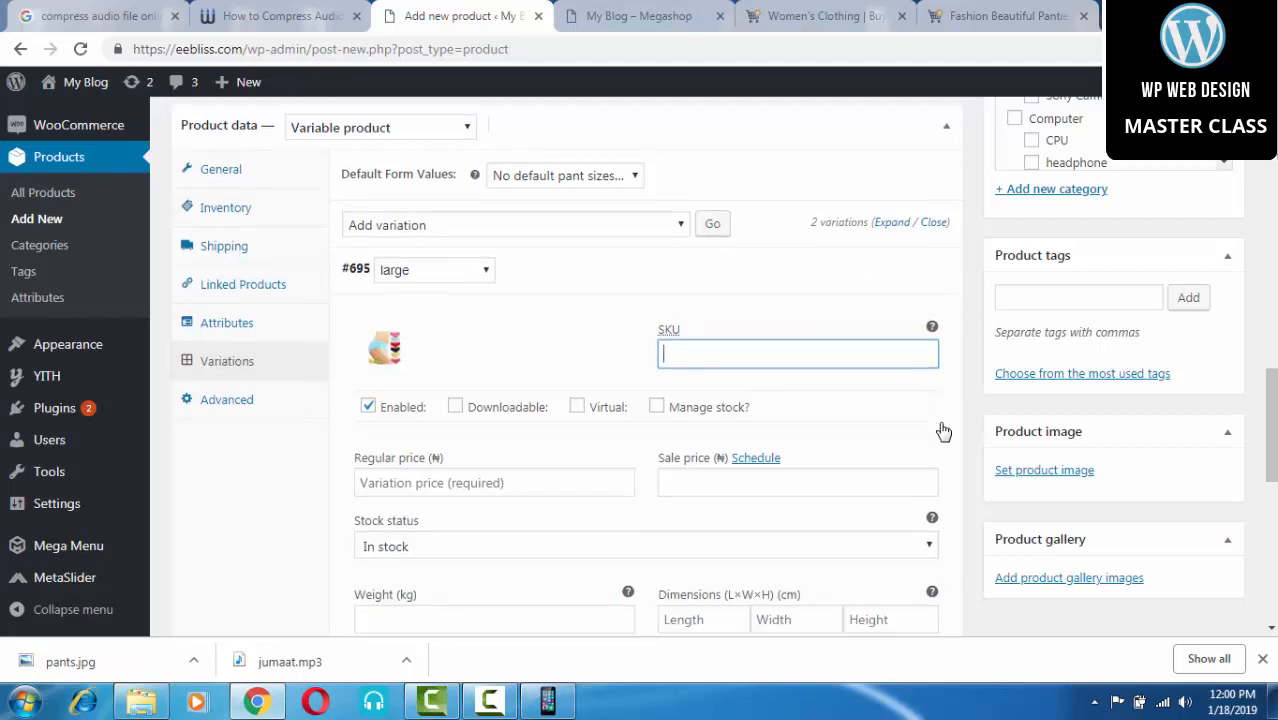
key("Tab")
key("Tab")
key("Tab")
key("Tab")
key("Tab")
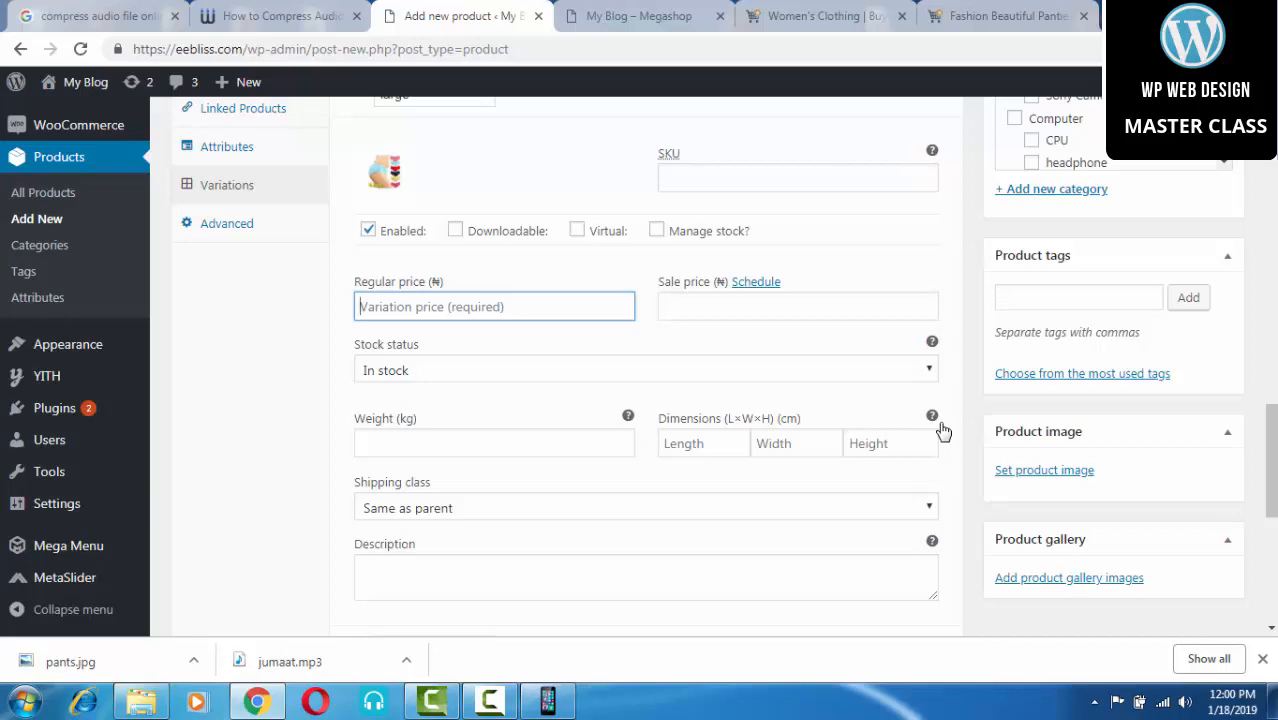
type("3000")
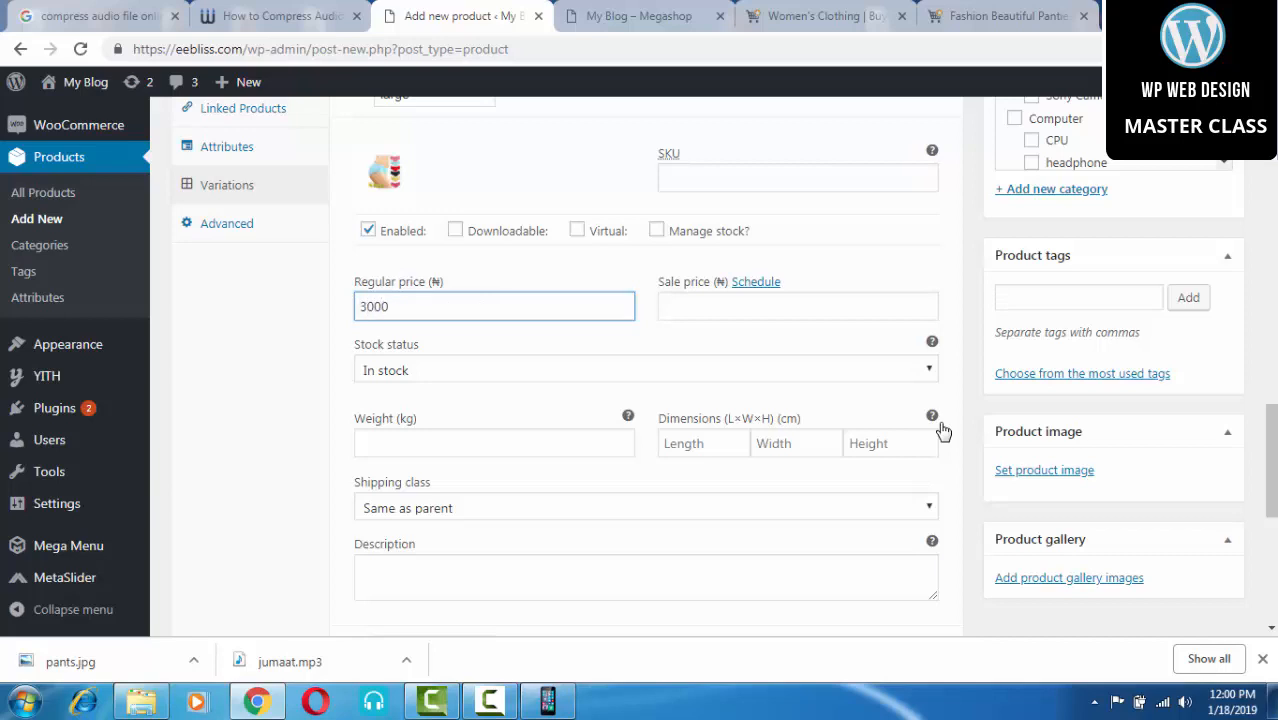
key("Tab")
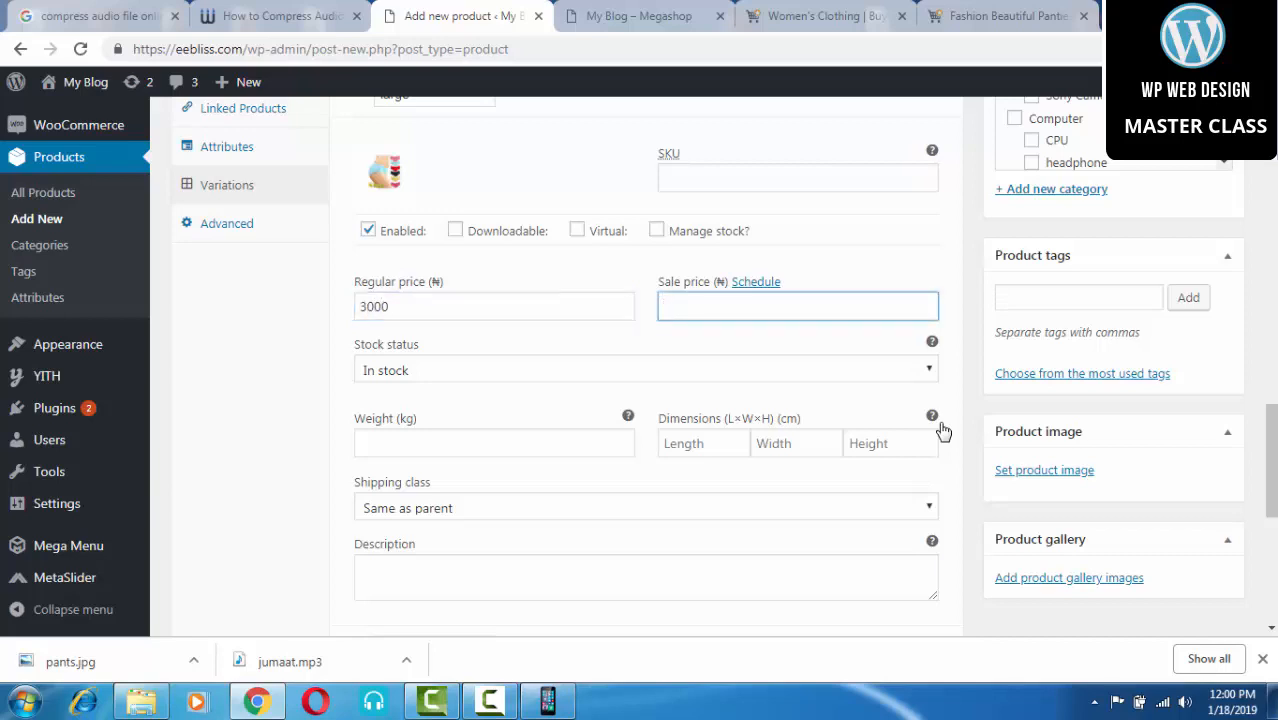
type("2500")
Step: Collapse the large variation and set the uploaded pants picture as the medium variation's image
scroll(942, 430, "up", 2)
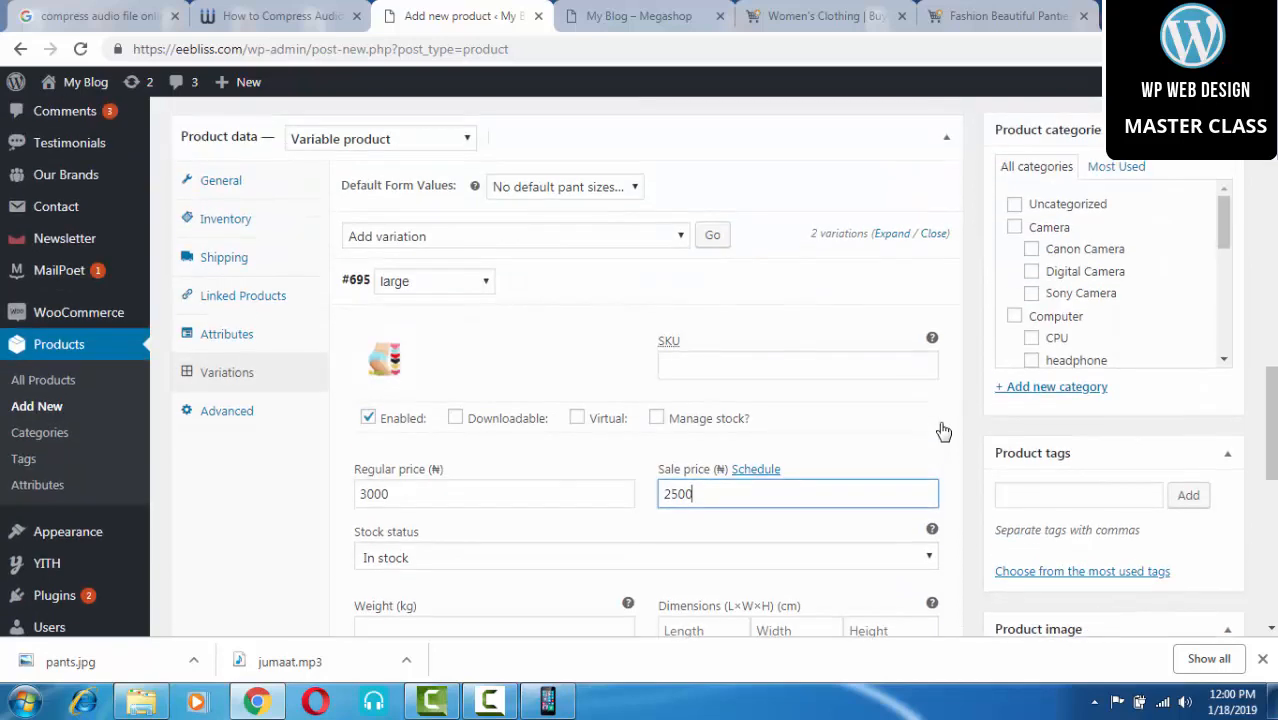
scroll(942, 430, "up", 2)
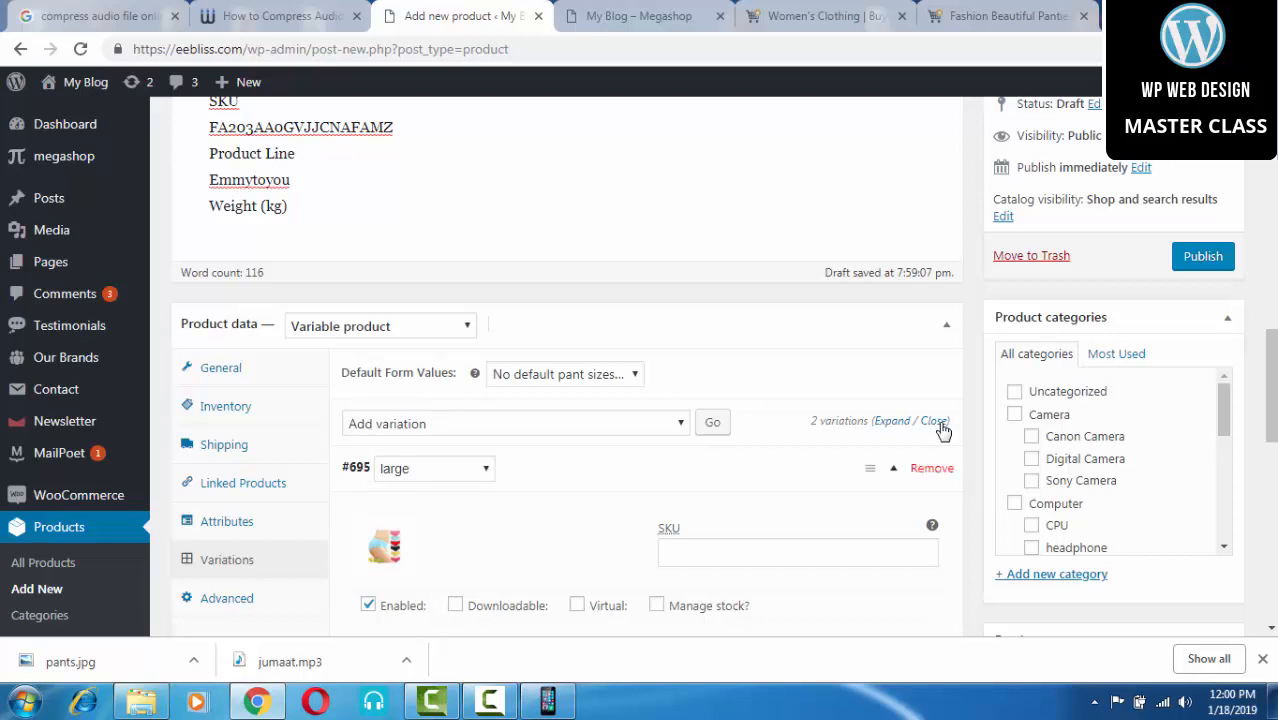
left_click(940, 423)
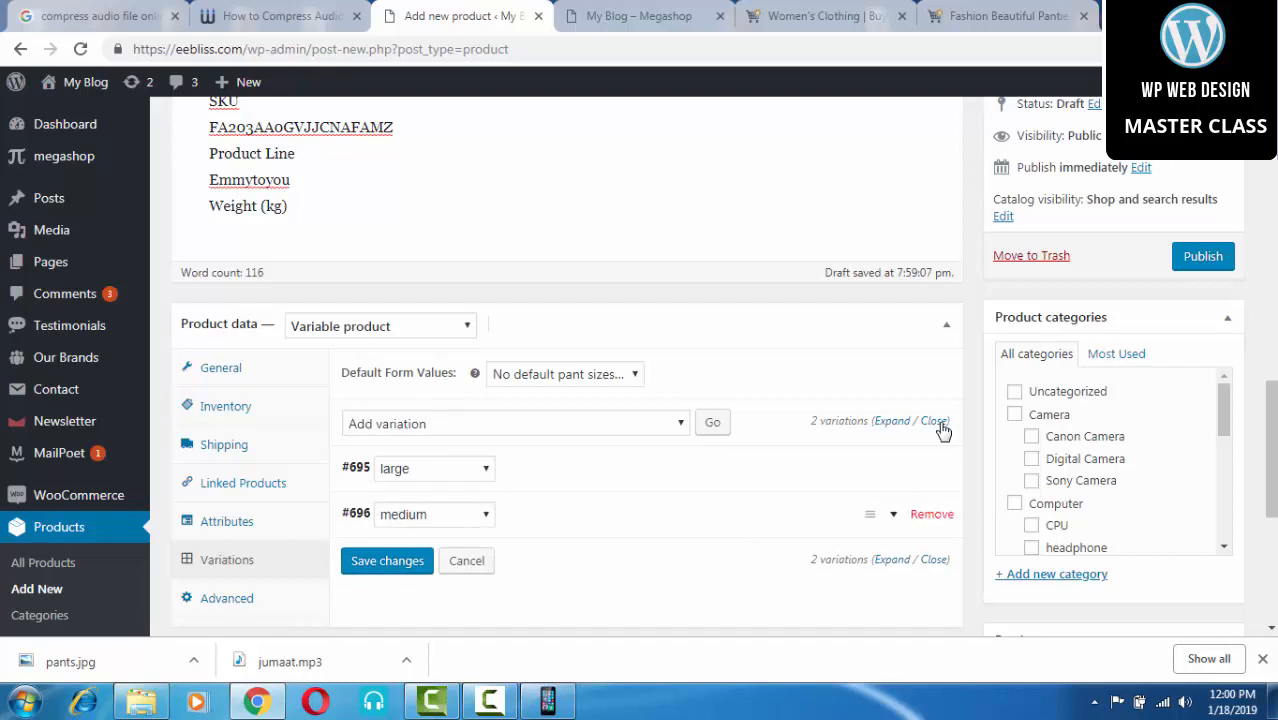
scroll(940, 430, "down", 2)
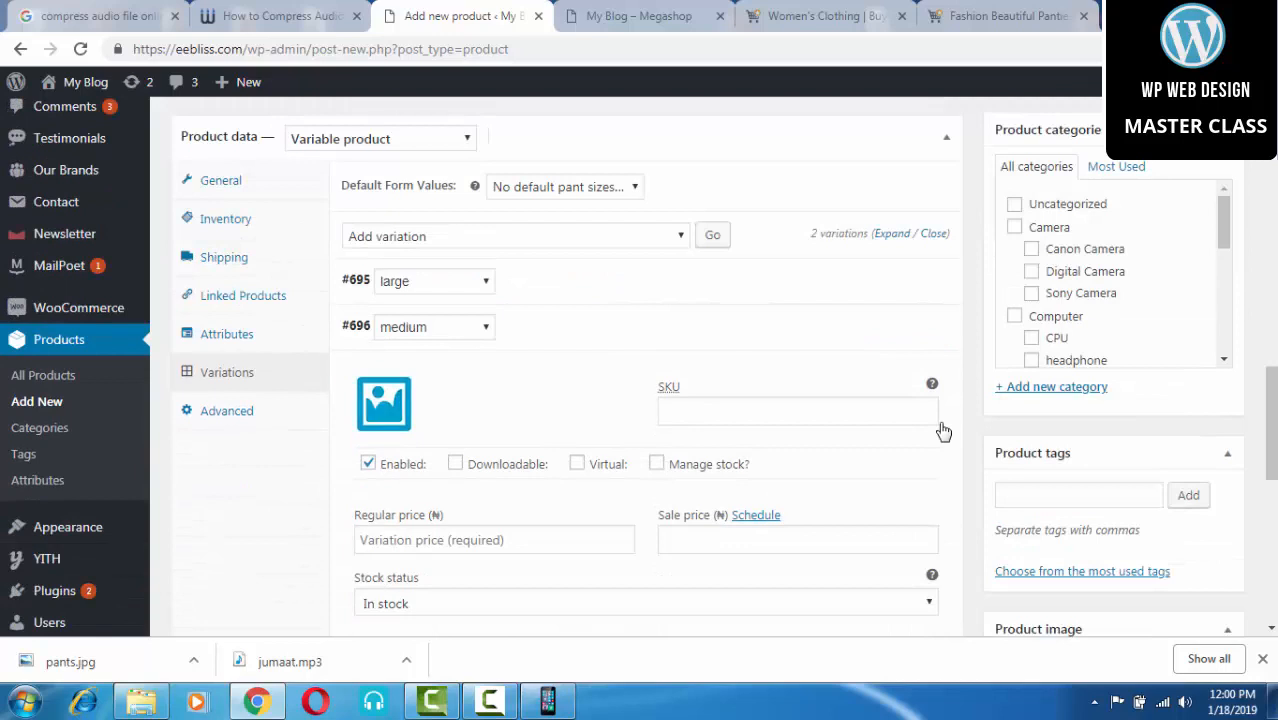
left_click(384, 403)
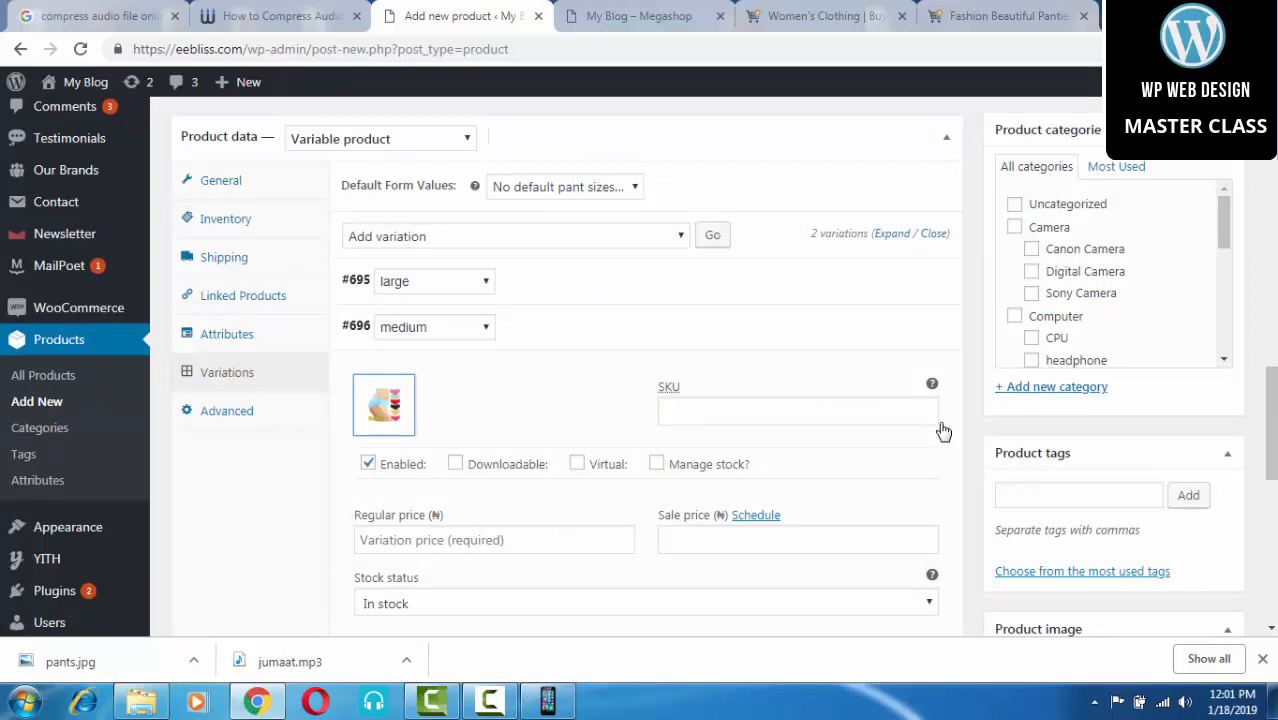
Step: Set the medium variation's regular price to 3000 and its sale price to 2500
left_click(494, 540)
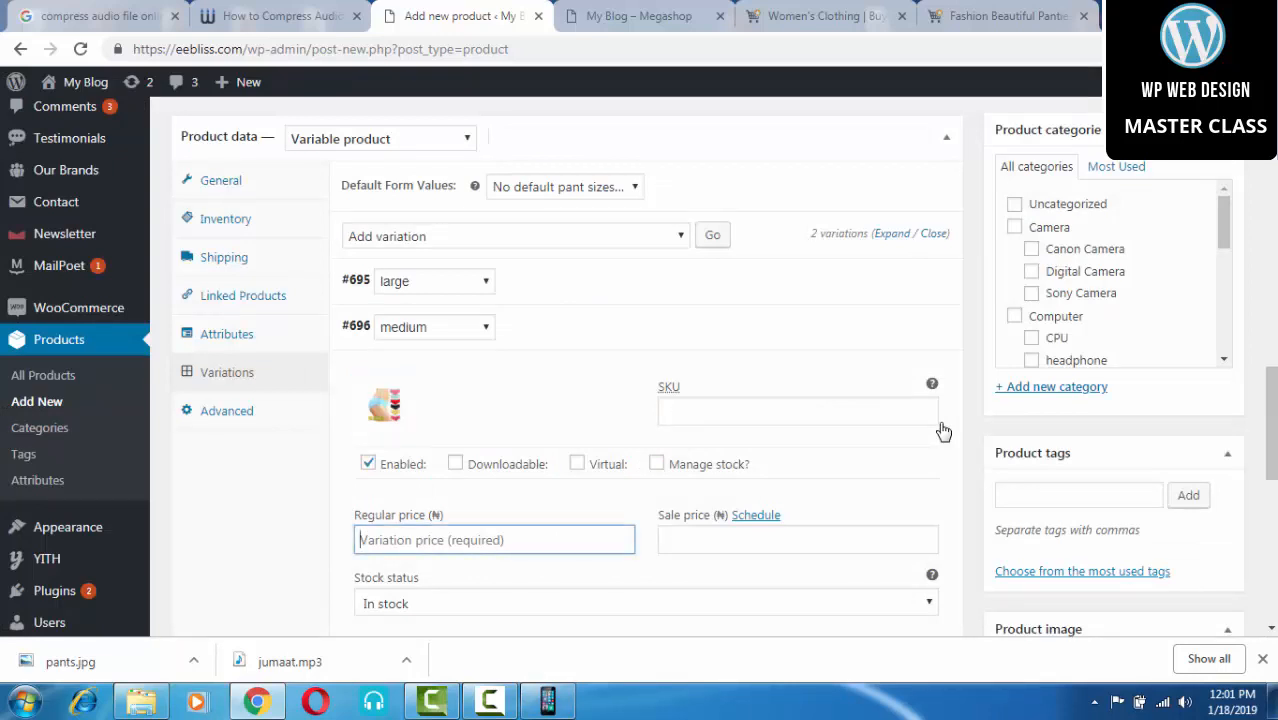
type("3000")
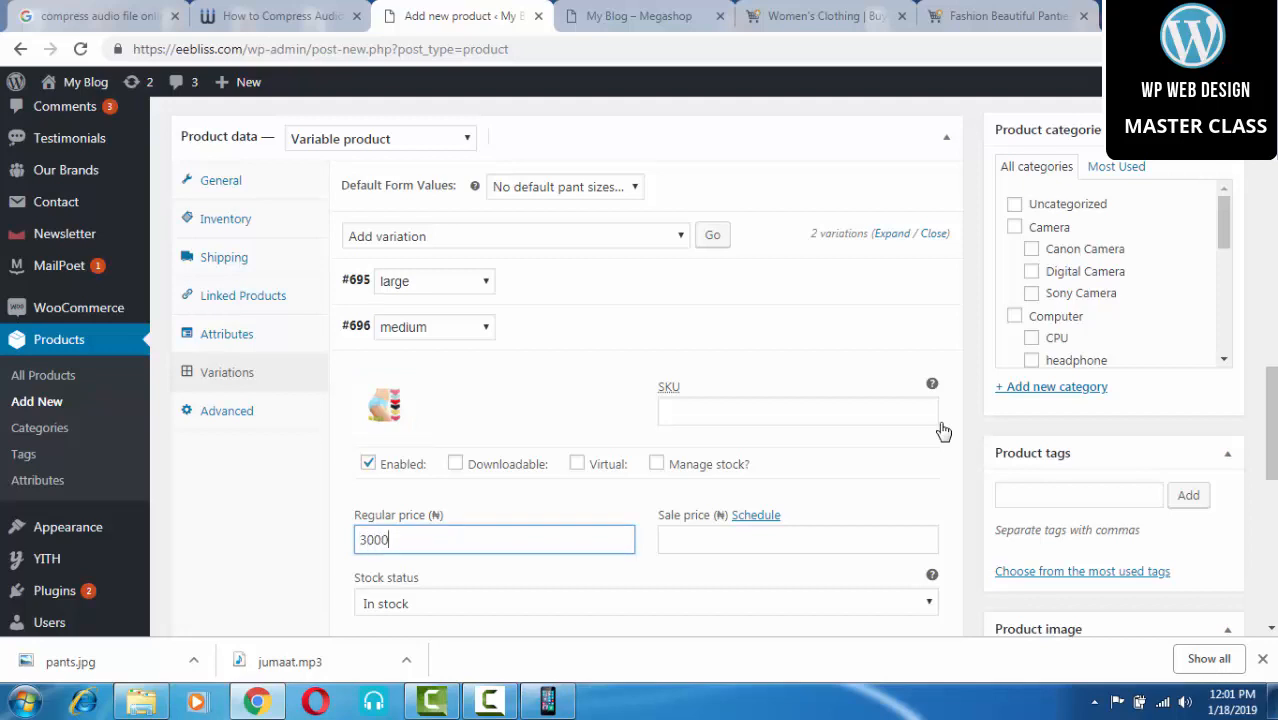
left_click(797, 540)
type("2500")
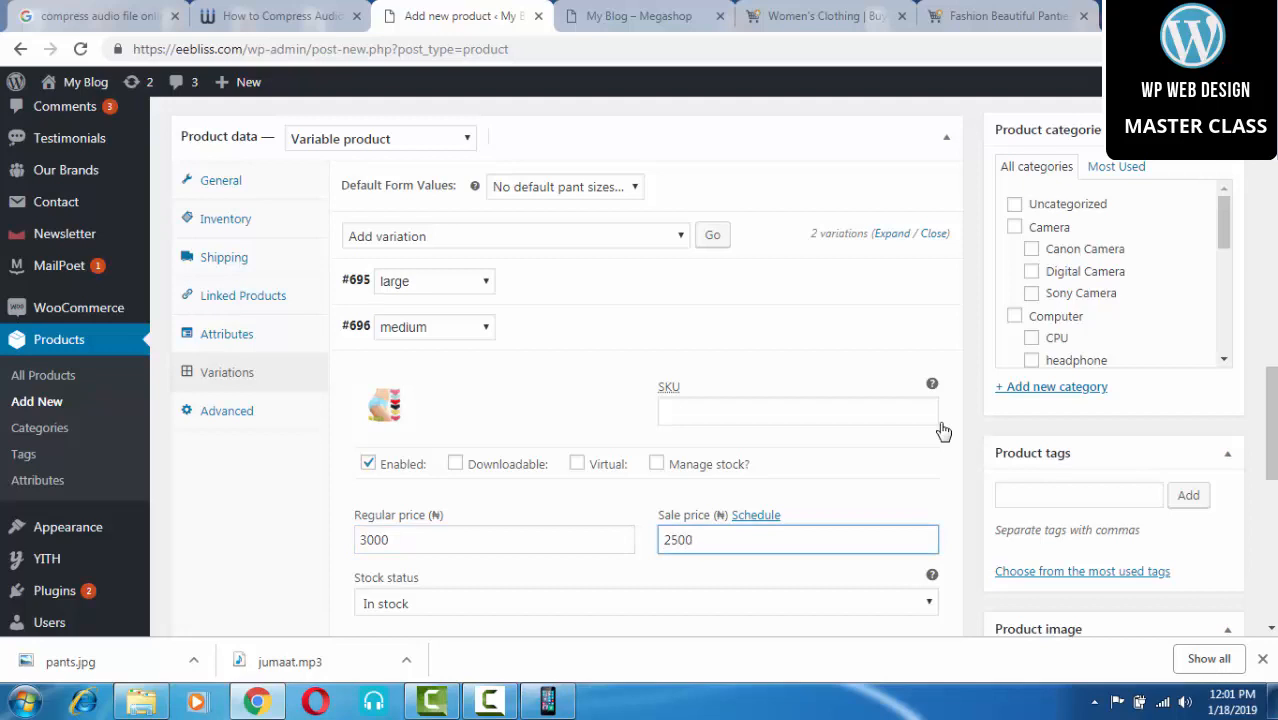
Step: Save the changes made to the large and medium variations
scroll(943, 431, "down", 2)
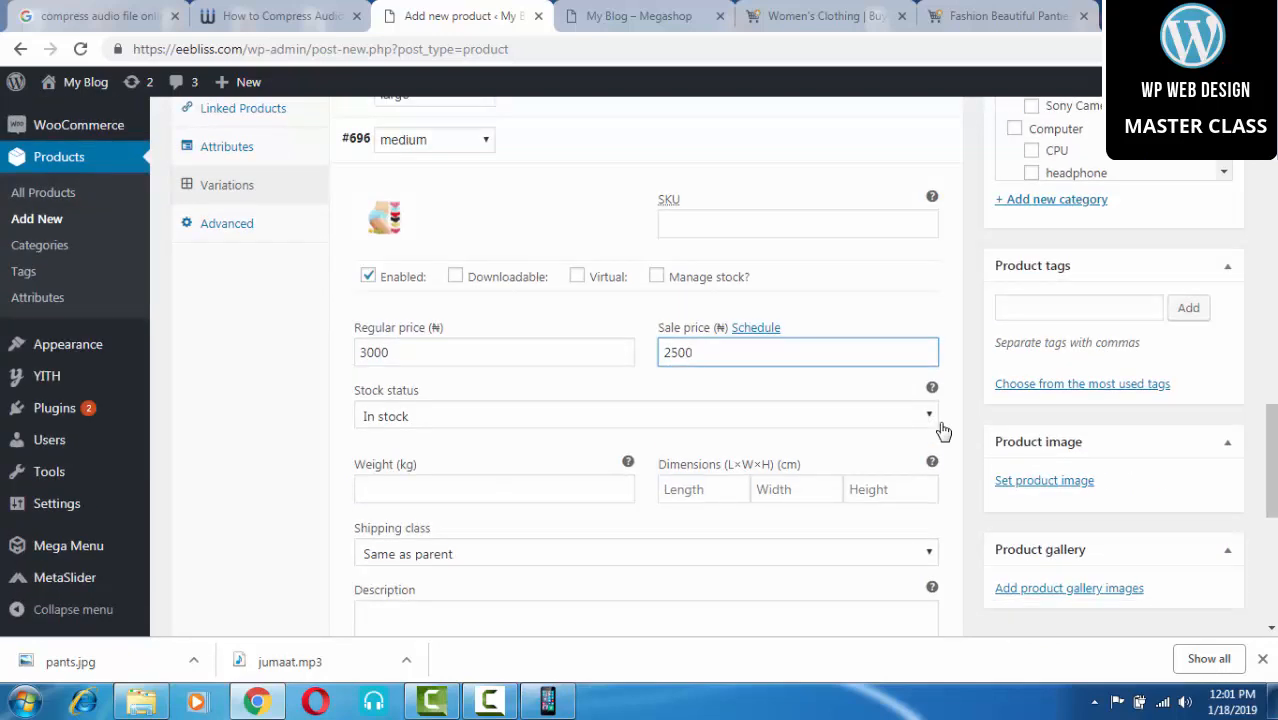
scroll(943, 431, "up", 1)
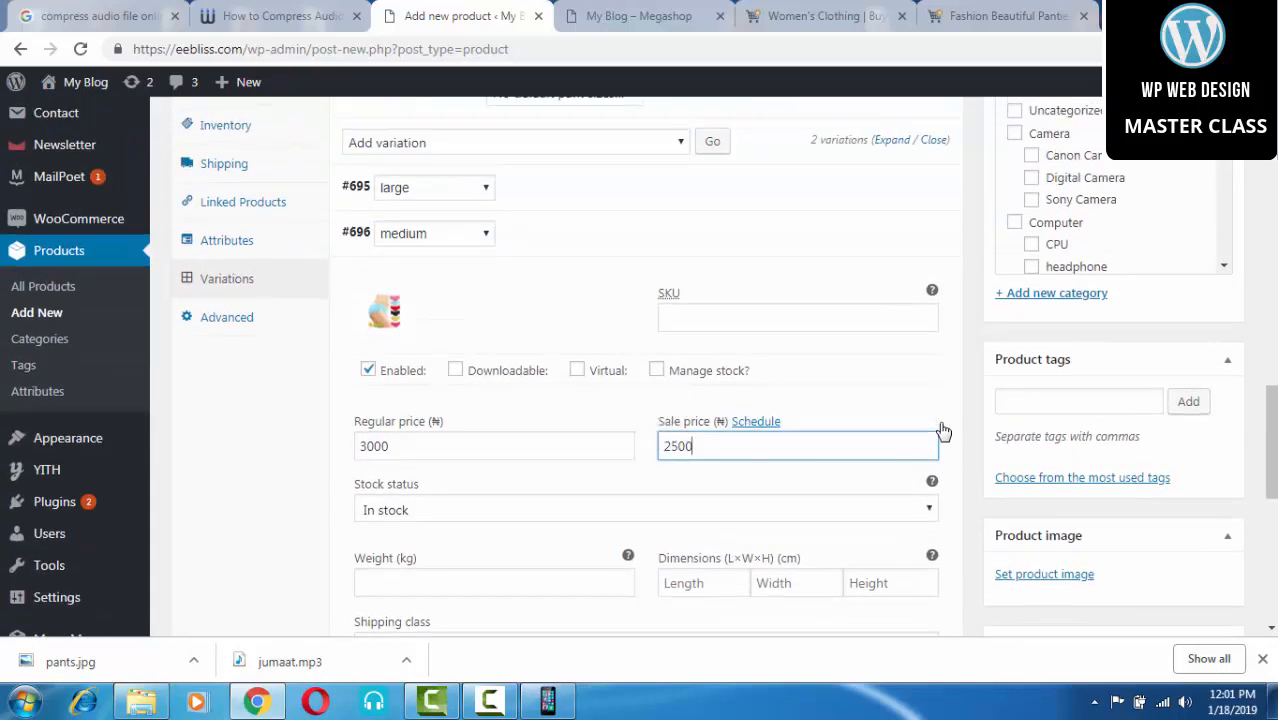
scroll(943, 431, "down", 3)
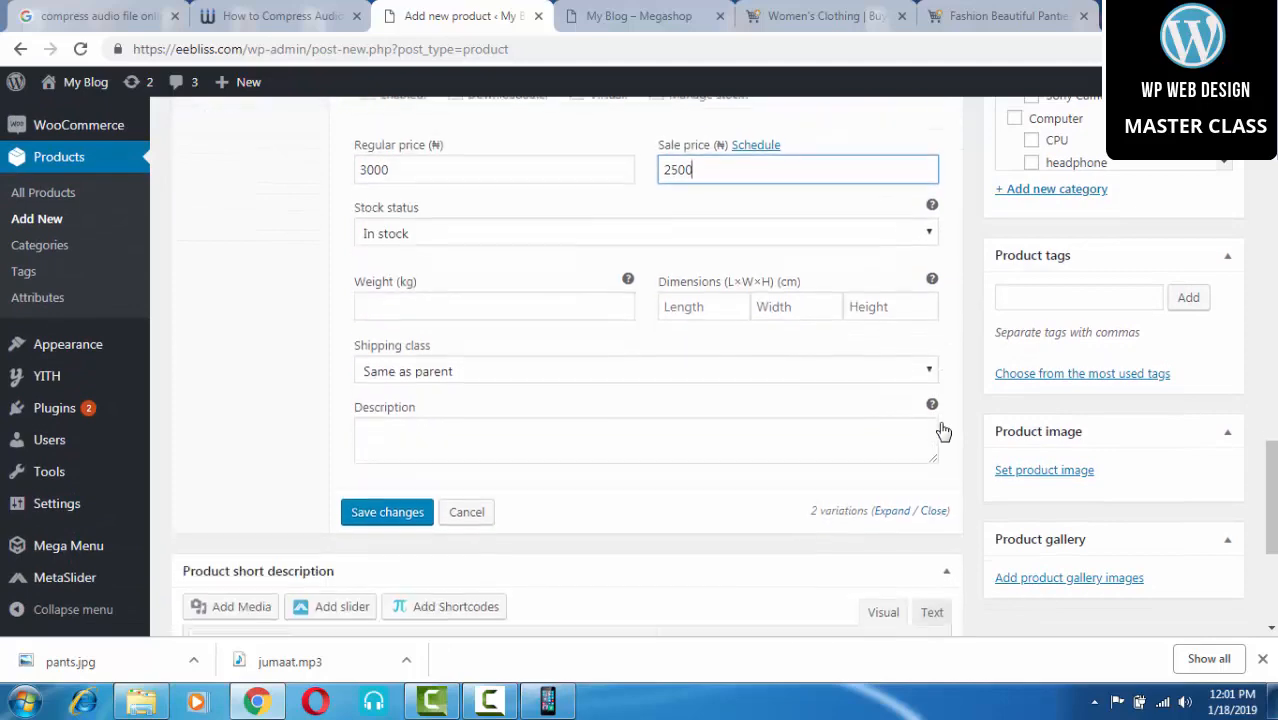
scroll(943, 431, "up", 2)
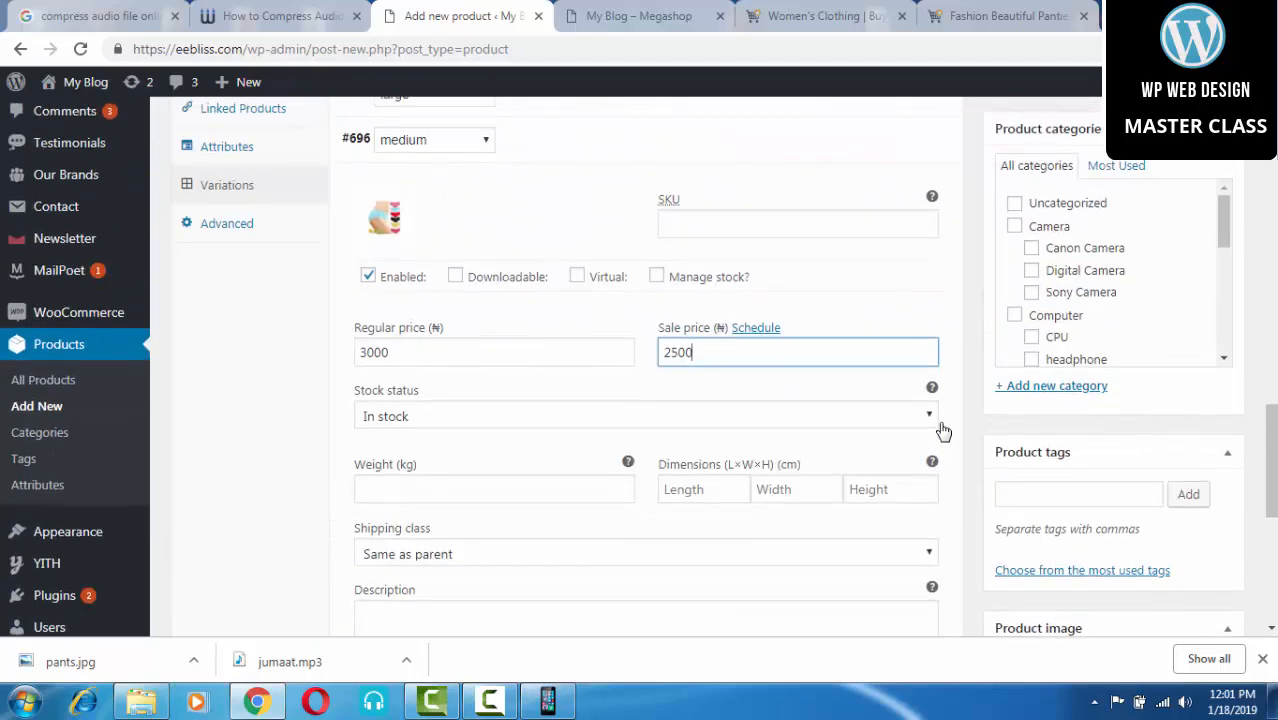
scroll(943, 431, "down", 2)
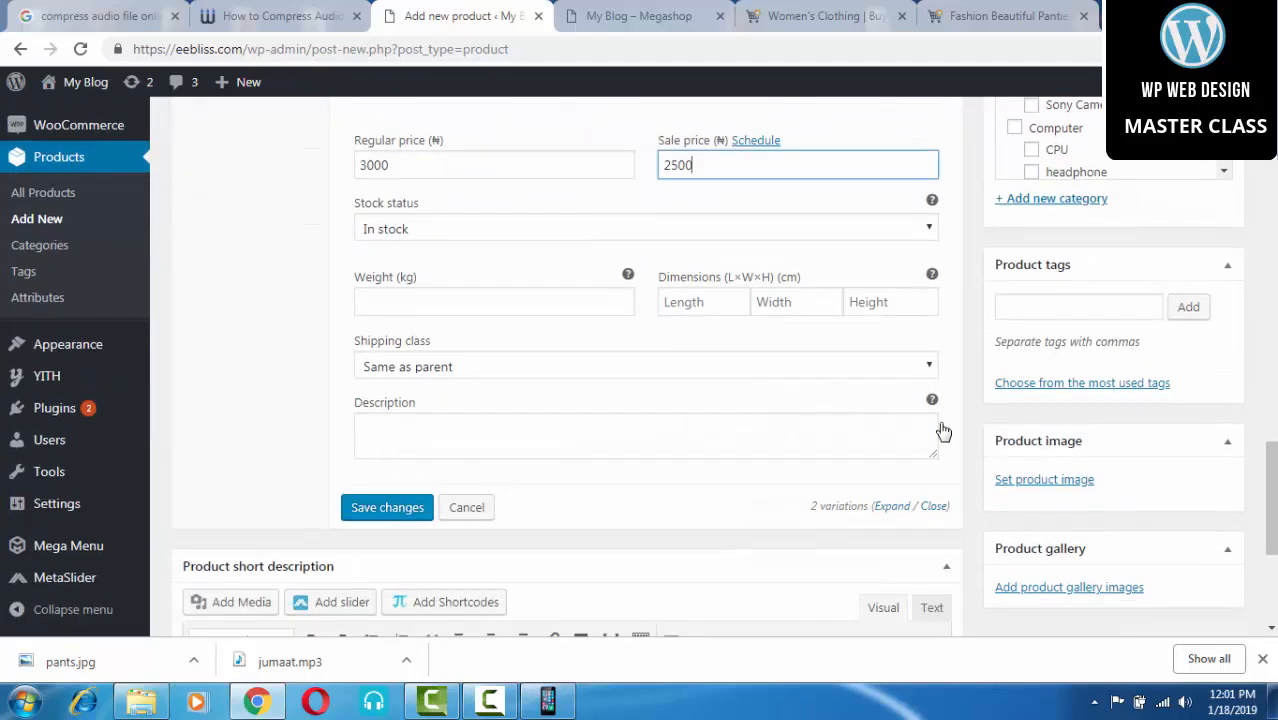
key("Return")
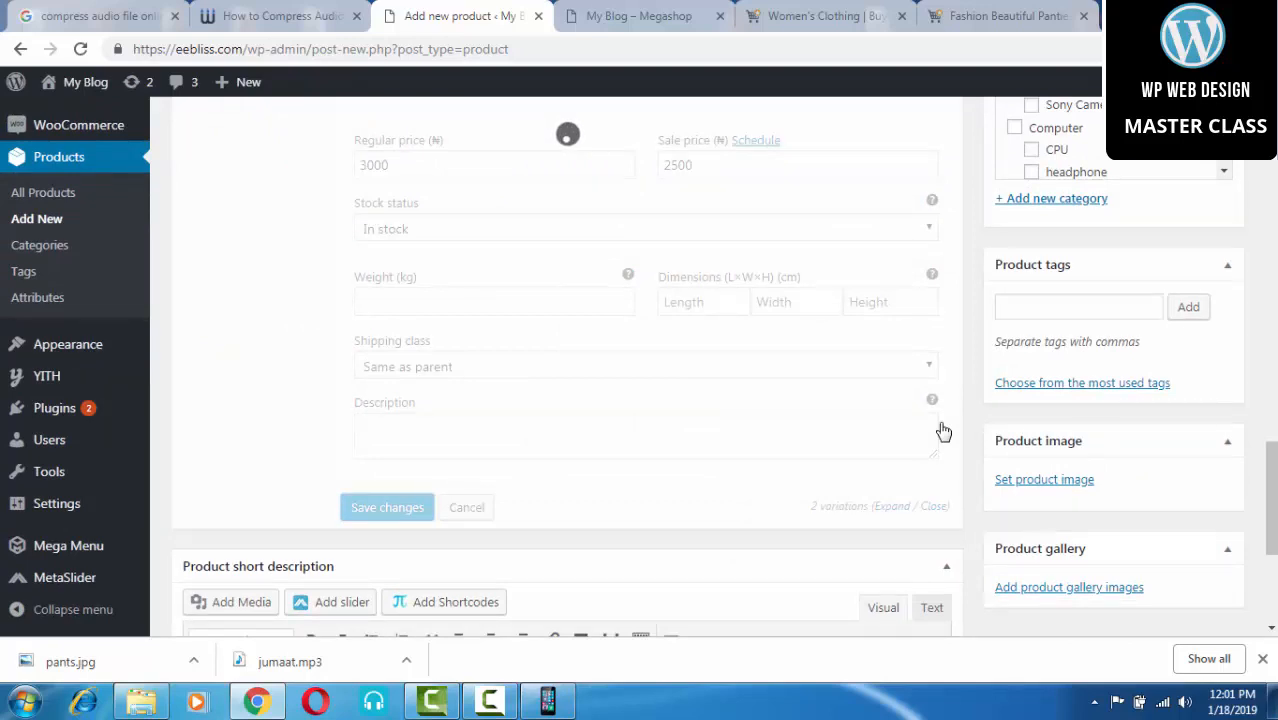
scroll(943, 431, "up", 4)
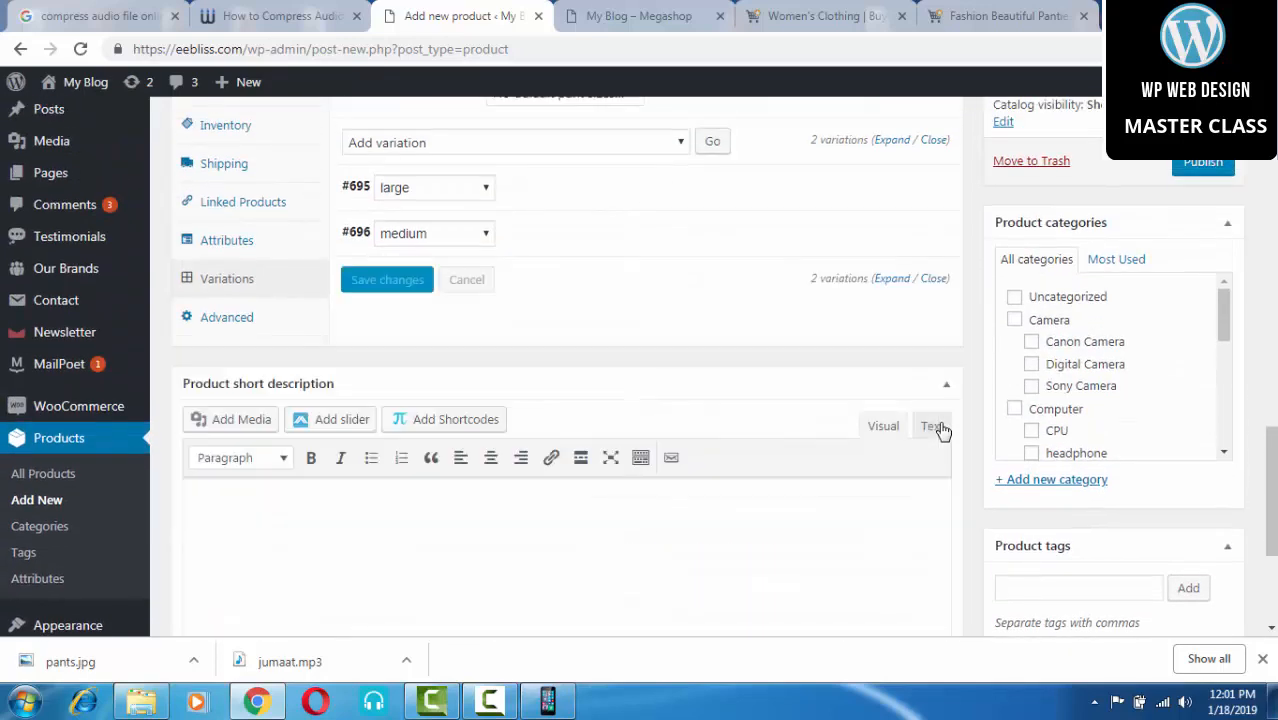
Step: Write "Enjoy Amazing Discount Now!" as the product's short description
scroll(941, 429, "up", 1)
scroll(941, 429, "down", 1)
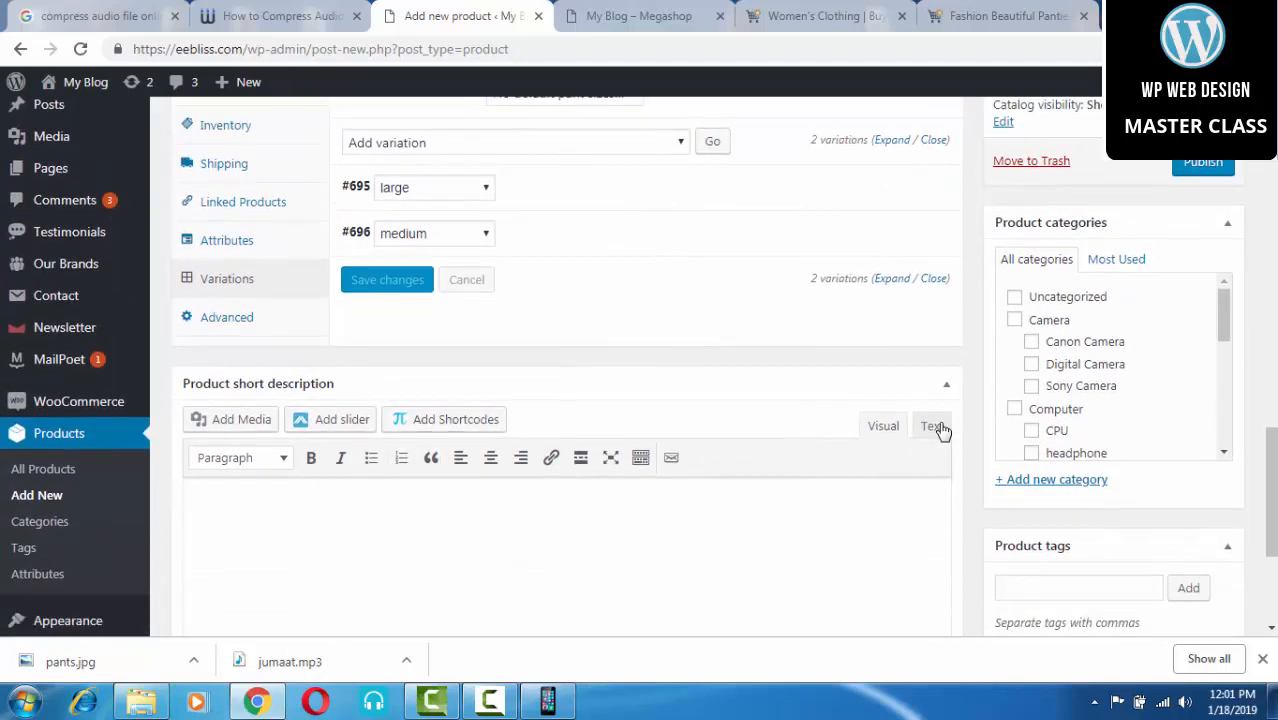
scroll(941, 430, "down", 1)
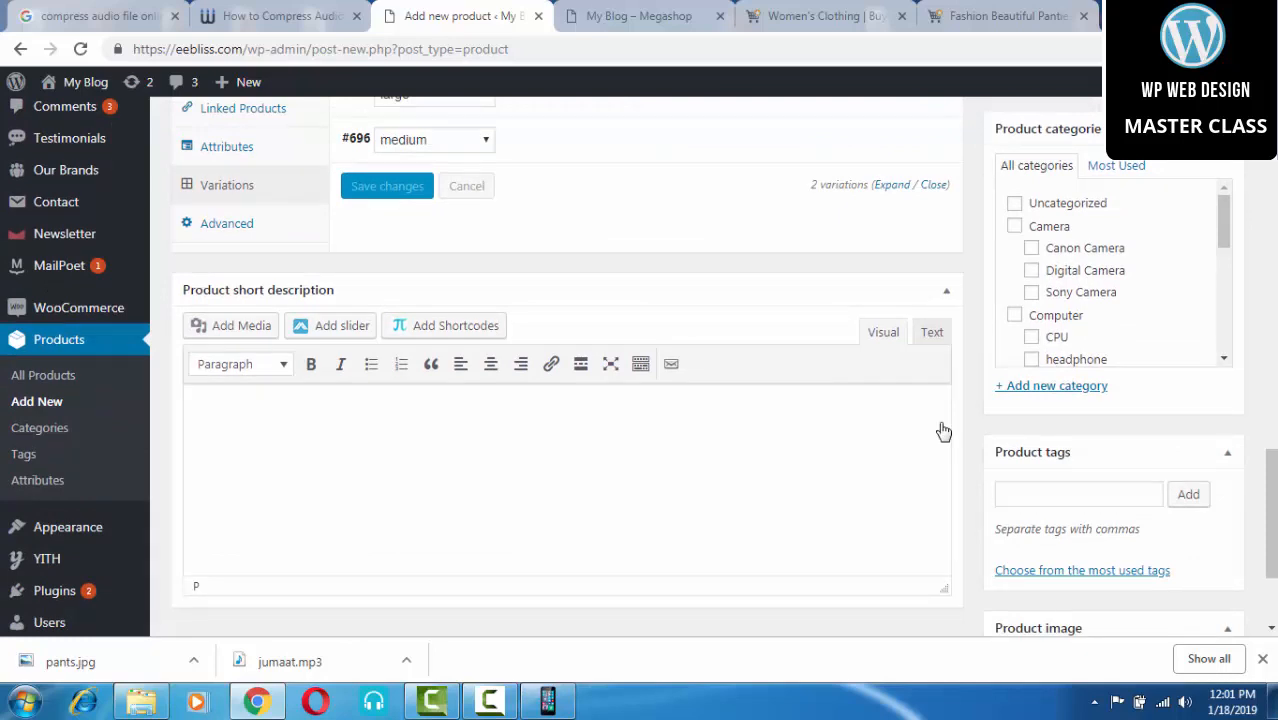
type("Amazing Discount")
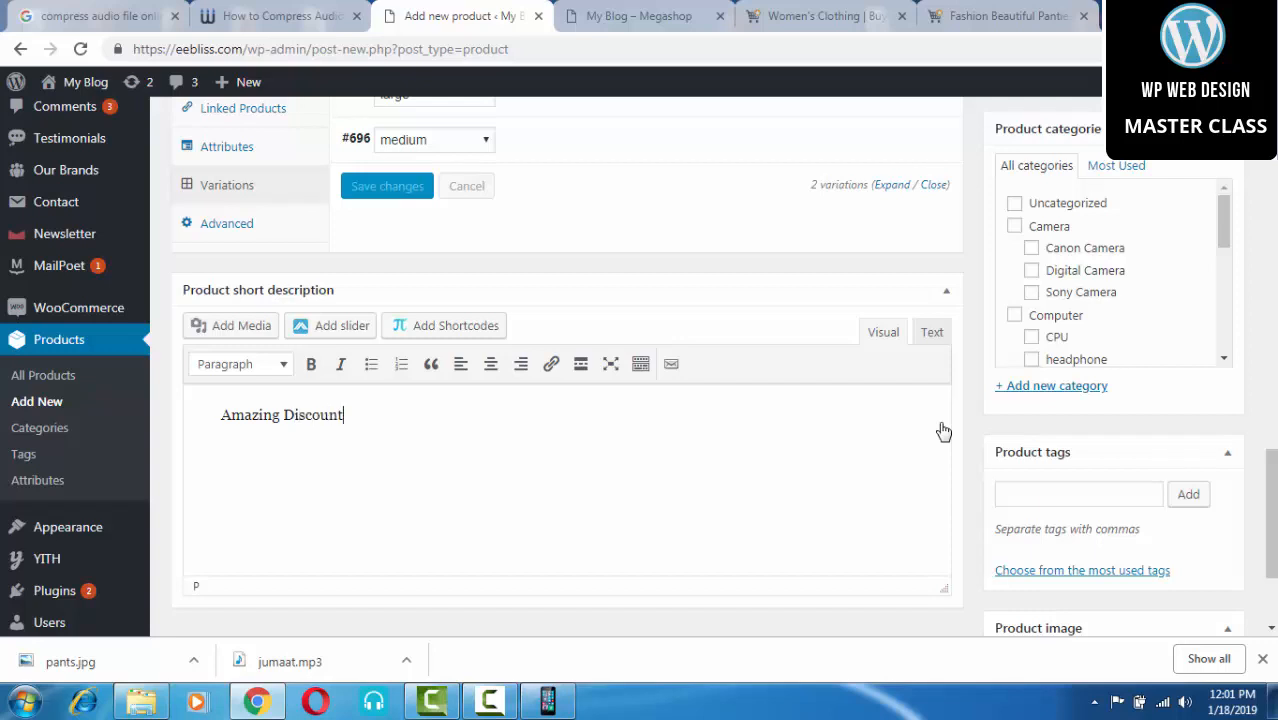
key("Home")
type("EW")
key("BackSpace")
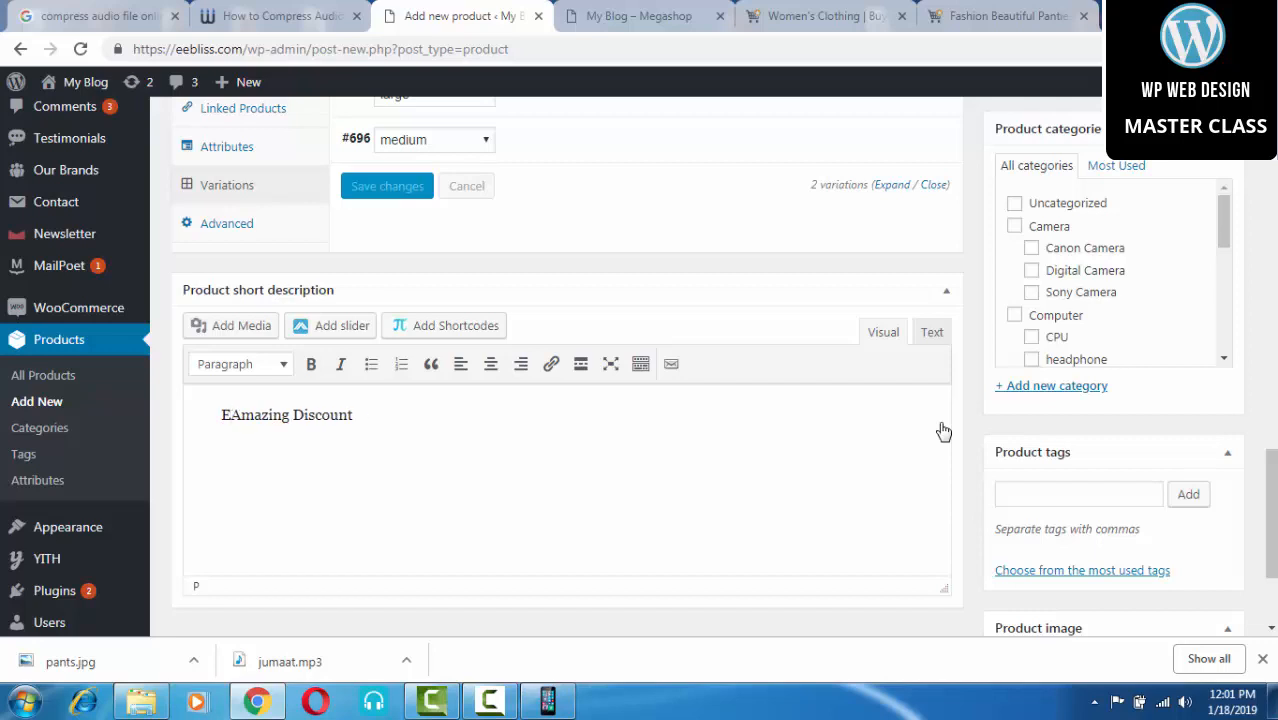
type("njoy")
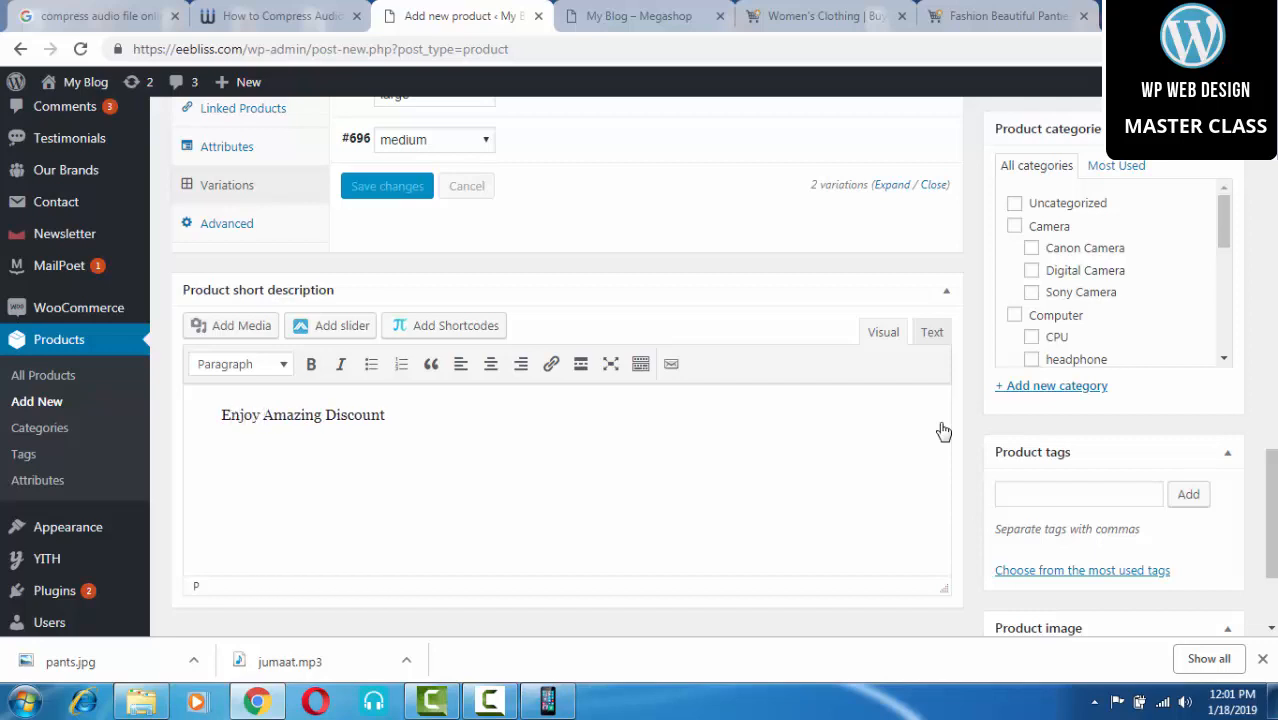
key("End")
type("Now")
Step: Assign the product to the Health and Fitness category
scroll(943, 431, "up", 4)
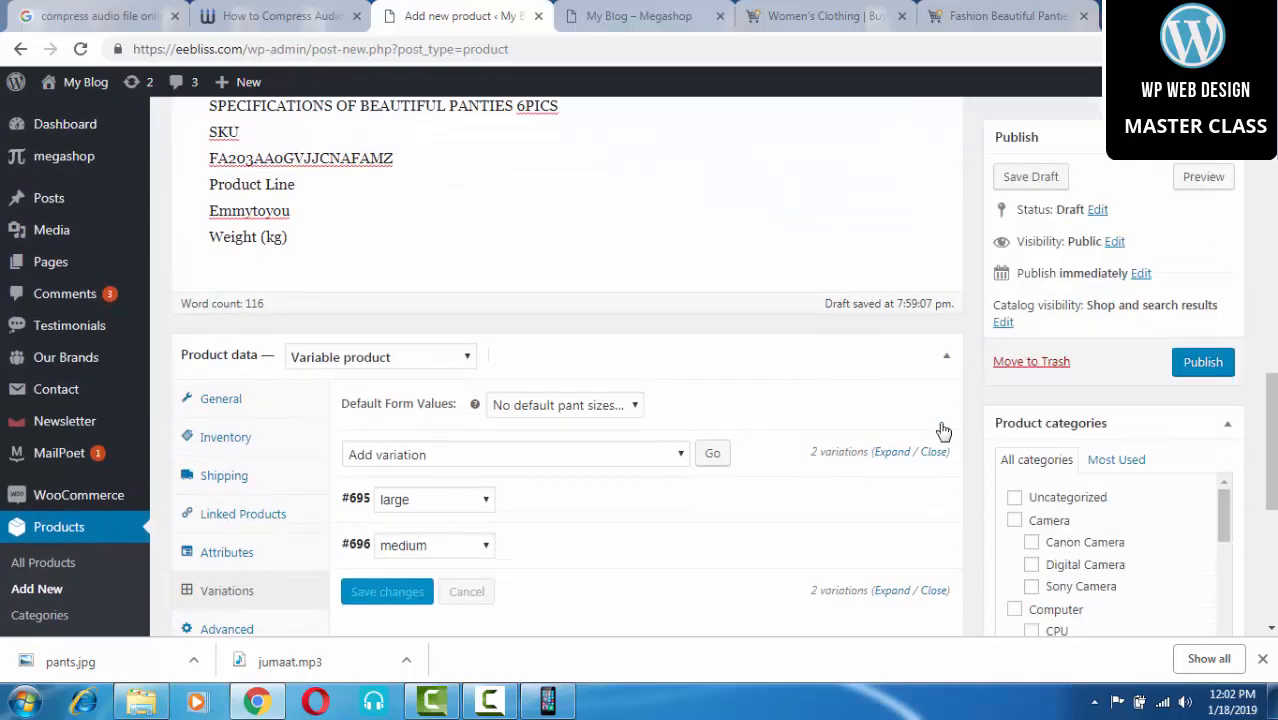
scroll(943, 431, "up", 2)
scroll(943, 431, "down", 2)
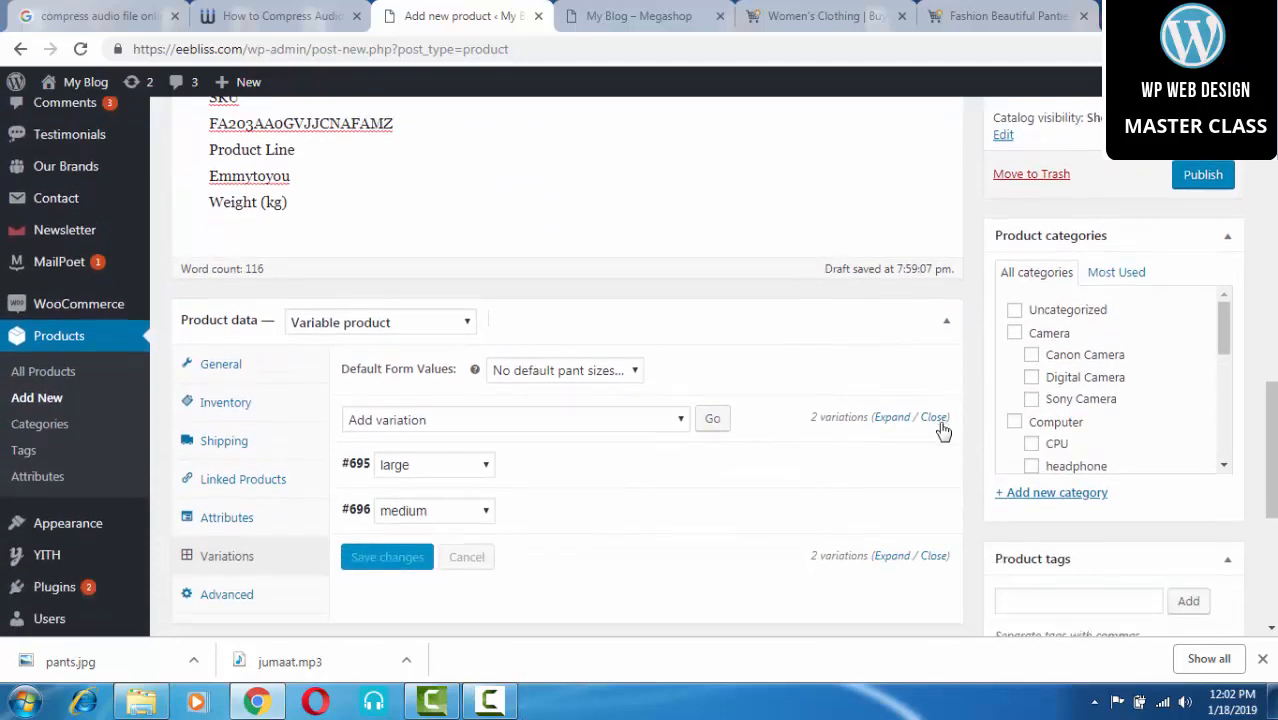
scroll(943, 431, "down", 2)
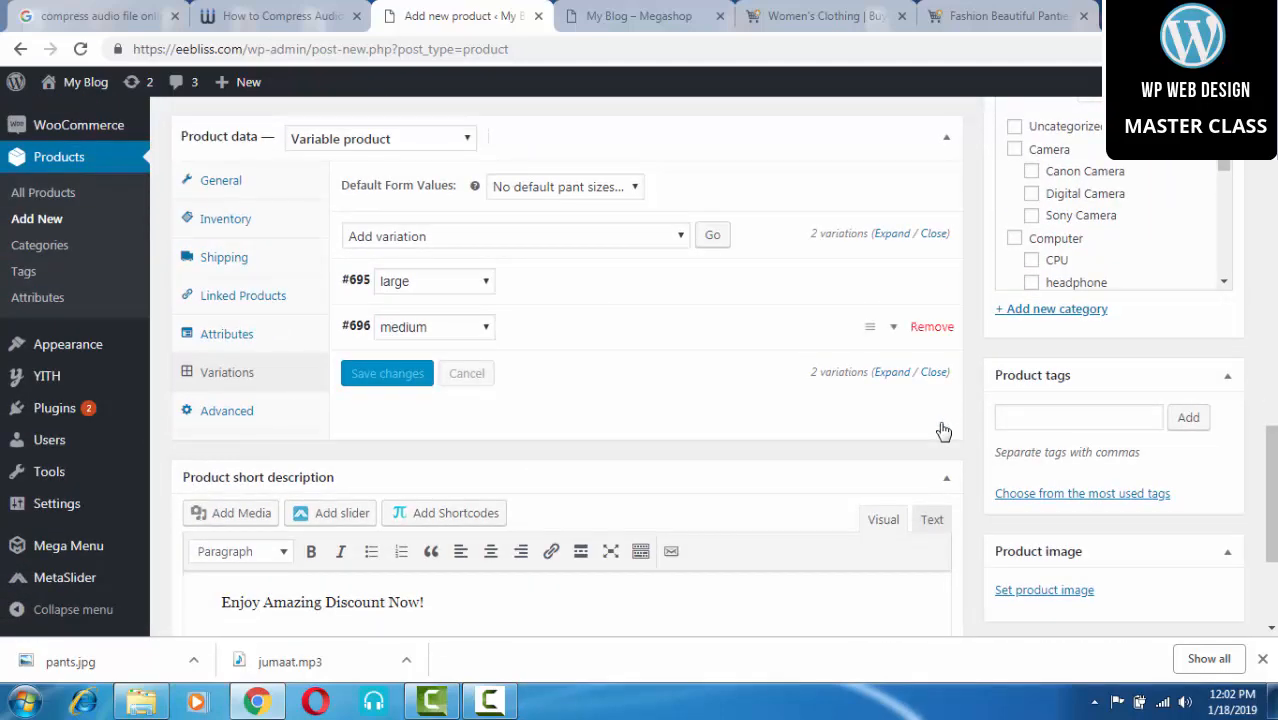
scroll(943, 431, "up", 4)
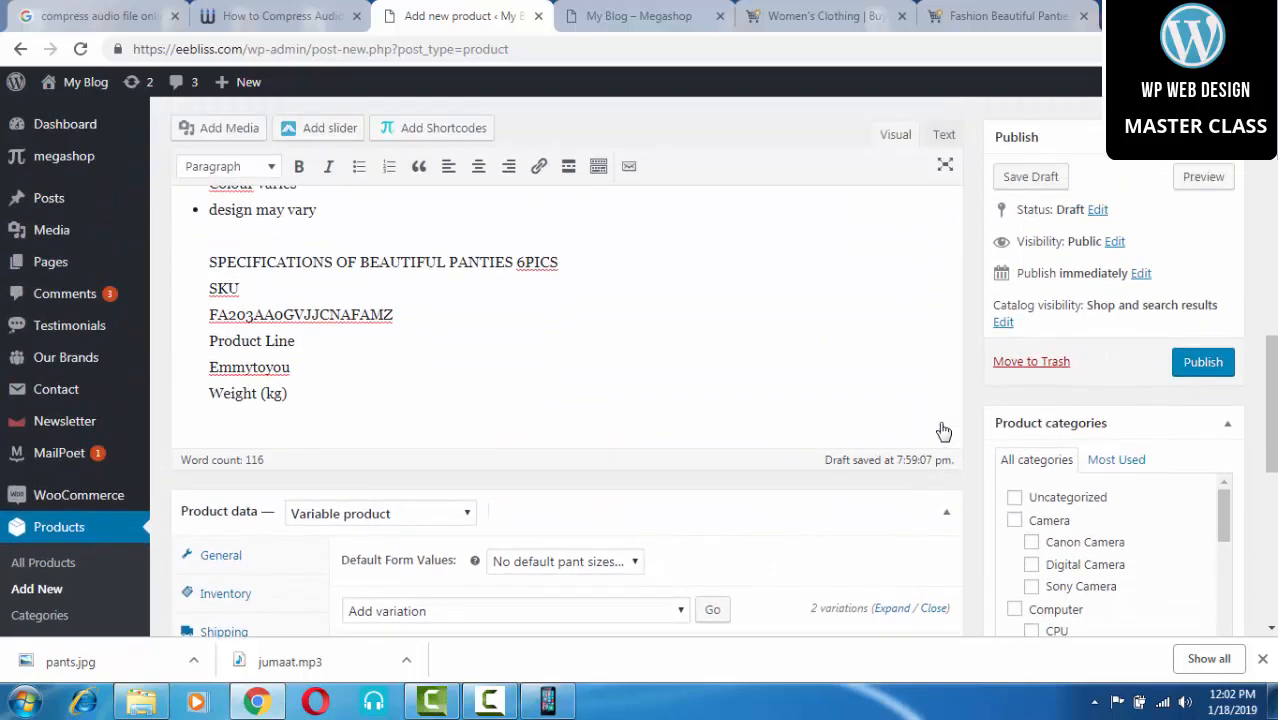
scroll(943, 431, "down", 2)
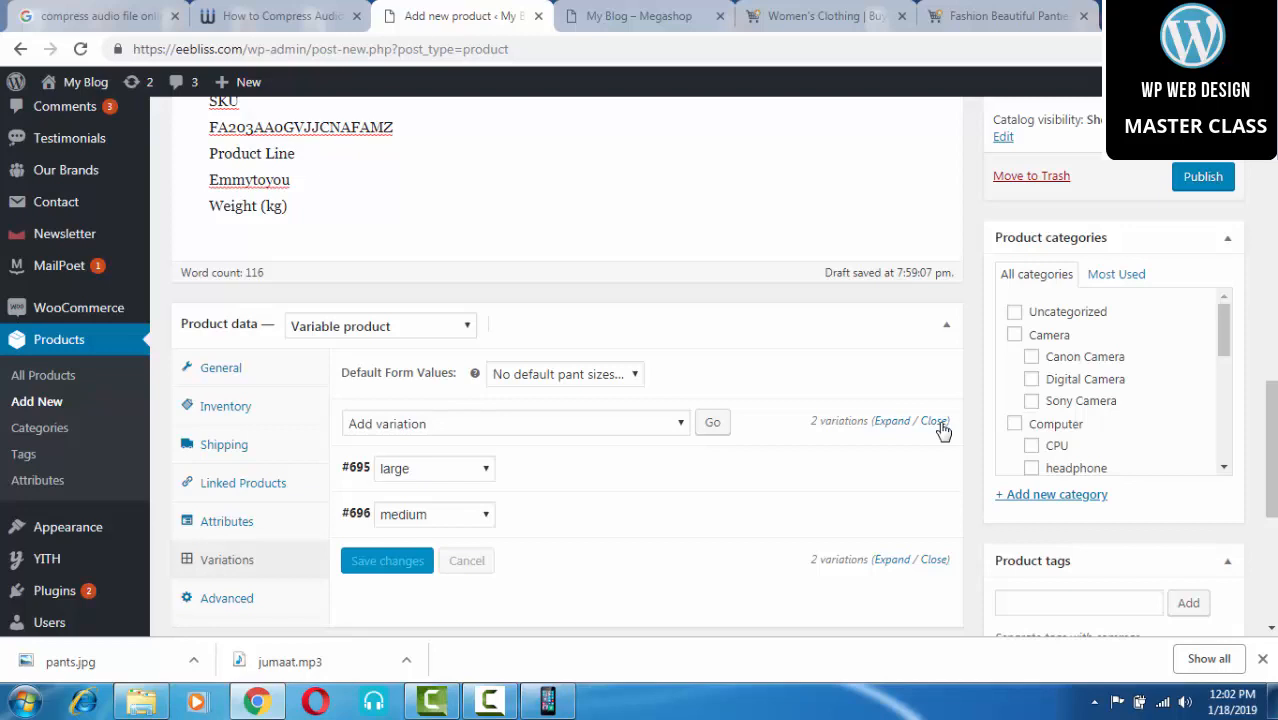
left_click_drag(1223, 330, 1223, 433)
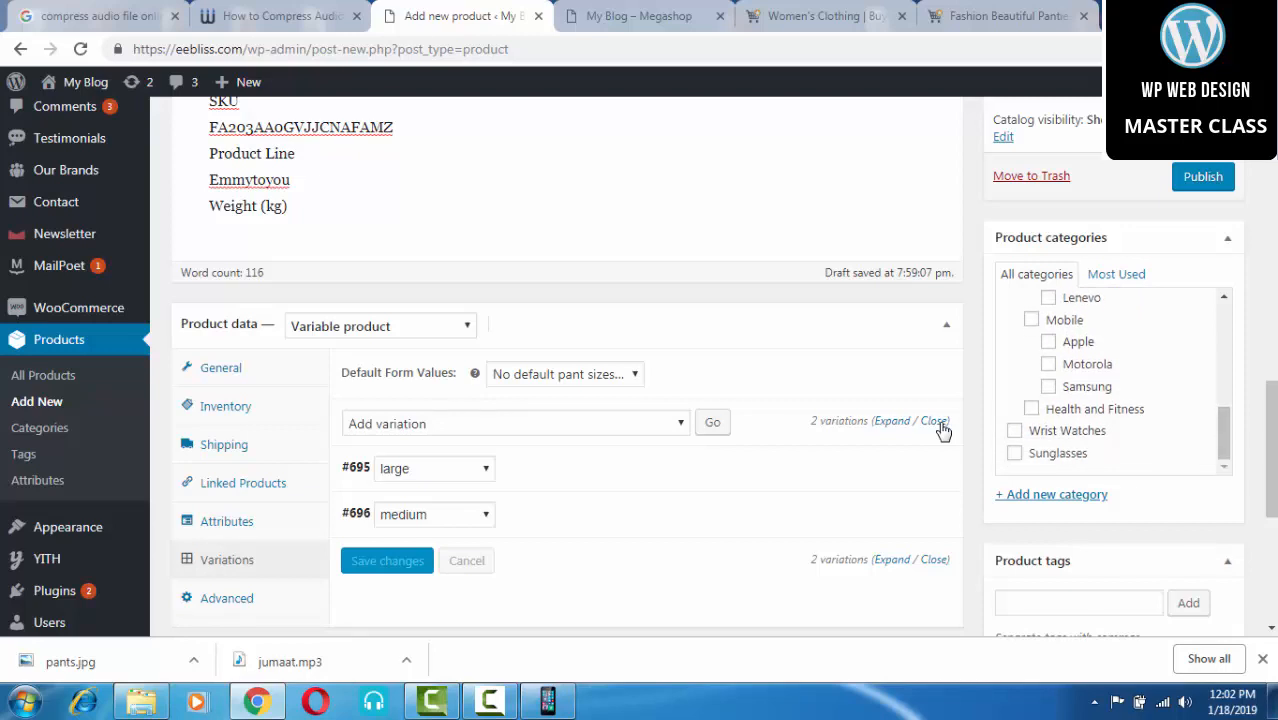
left_click(1031, 408)
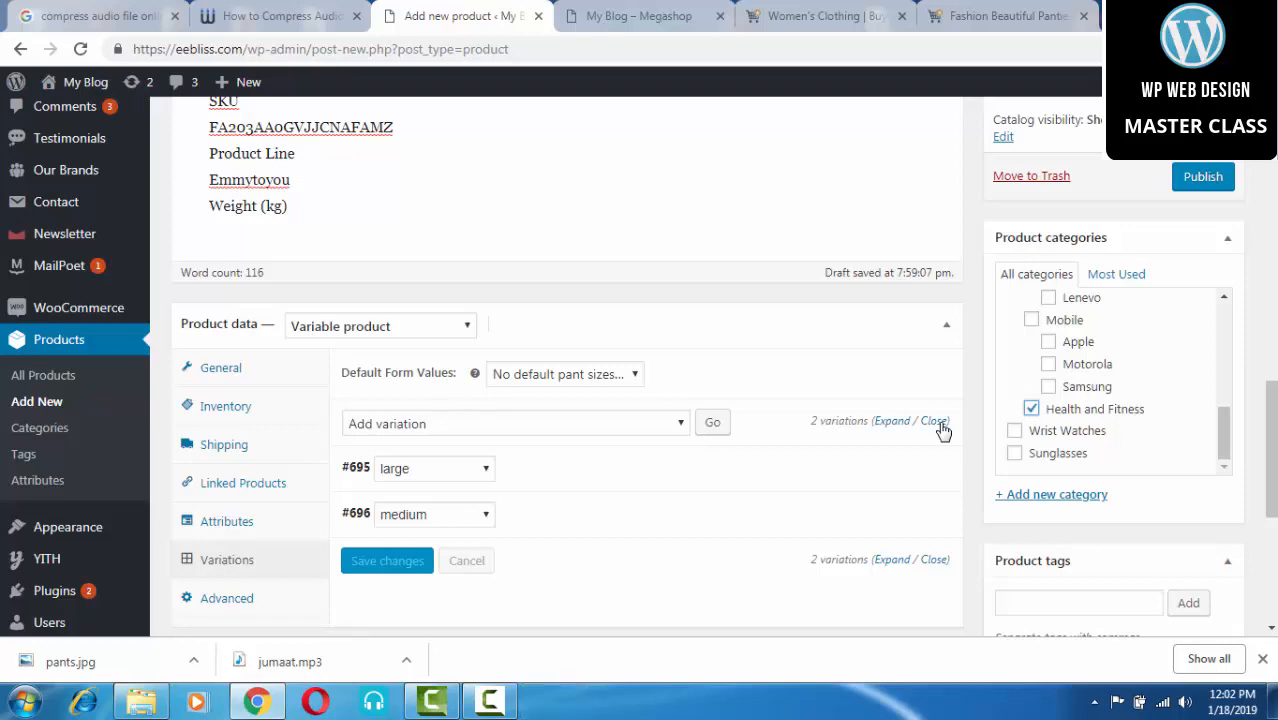
left_click_drag(1223, 432, 1223, 327)
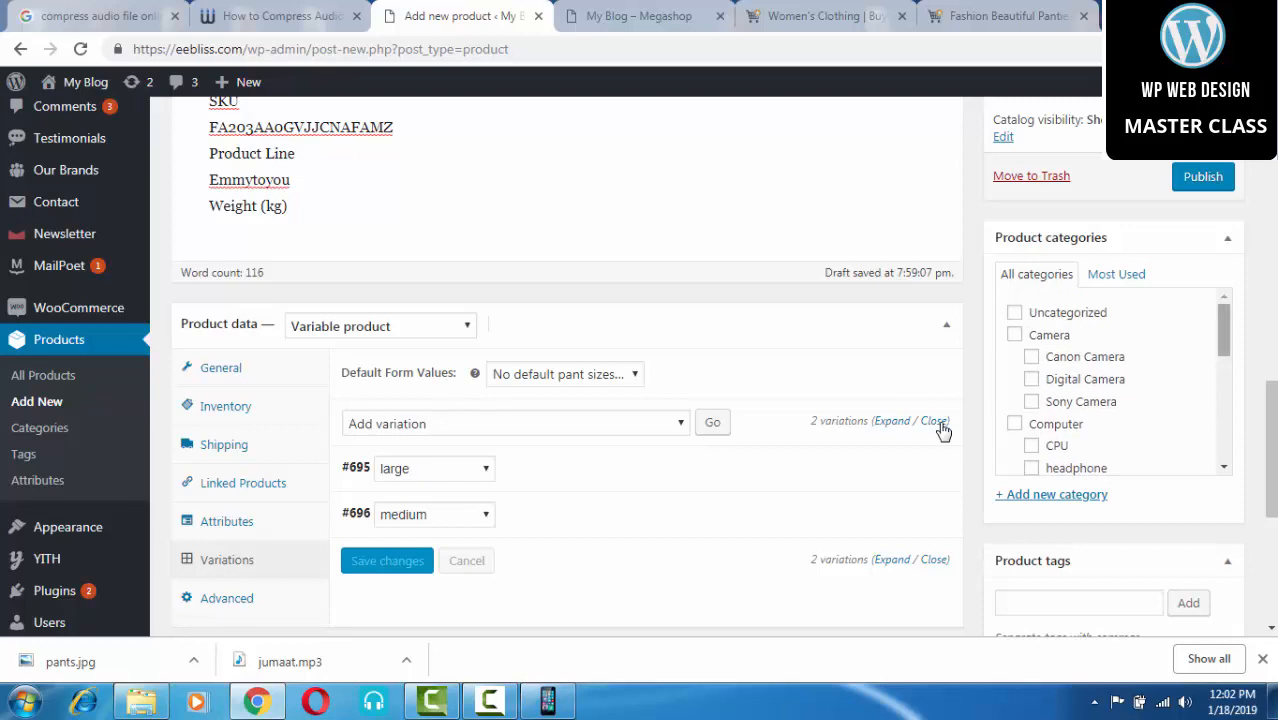
left_click_drag(1223, 330, 1223, 434)
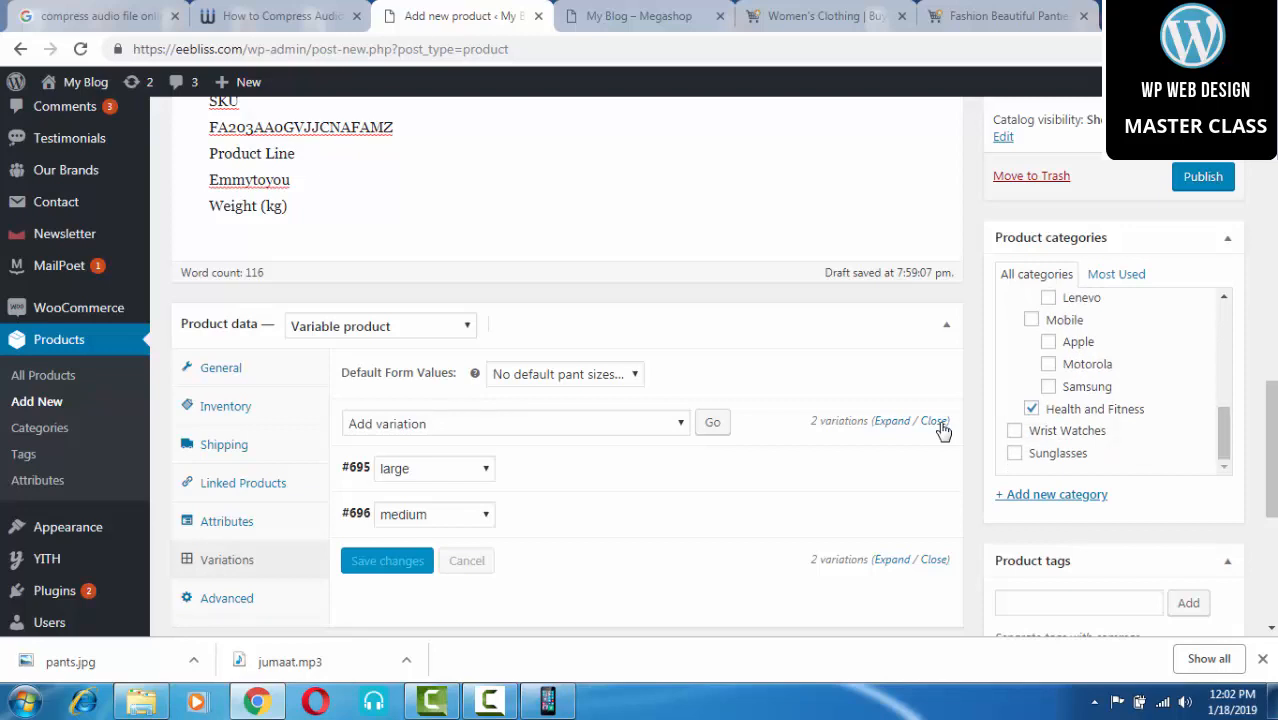
Step: Add the product tags pants, fashion and flashy
scroll(943, 430, "down", 2)
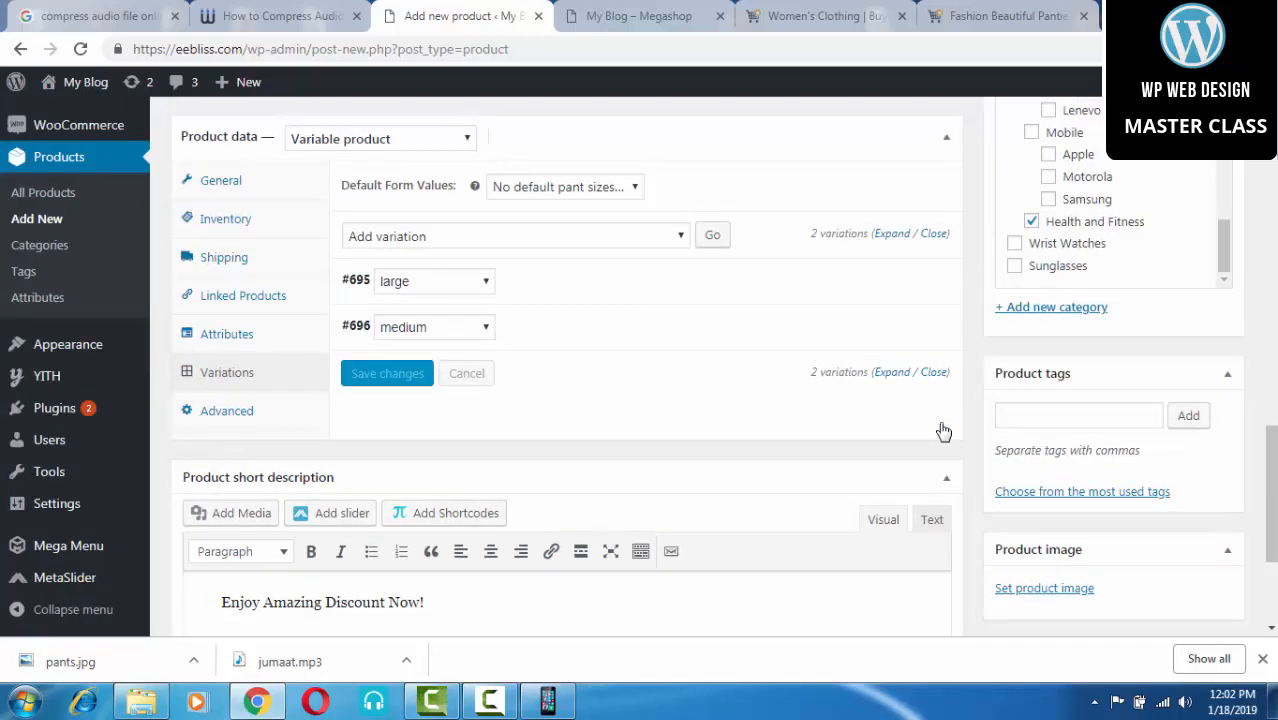
left_click(1079, 415)
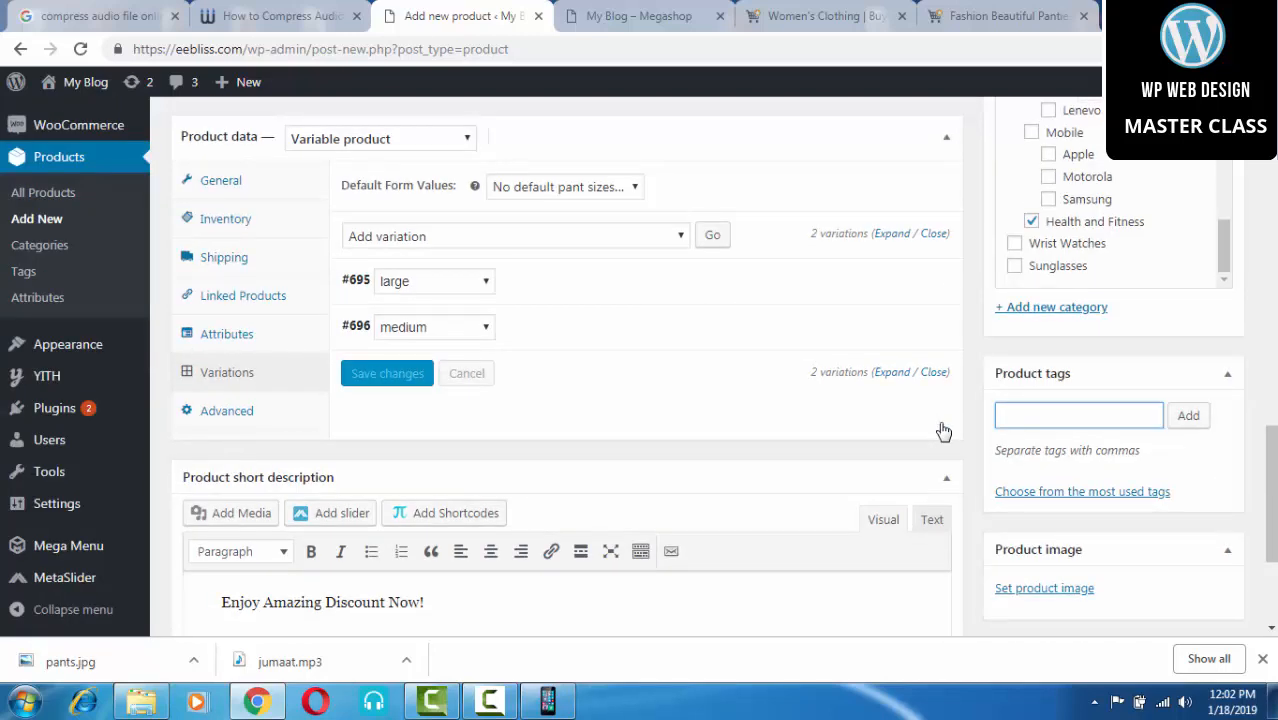
type("pants,")
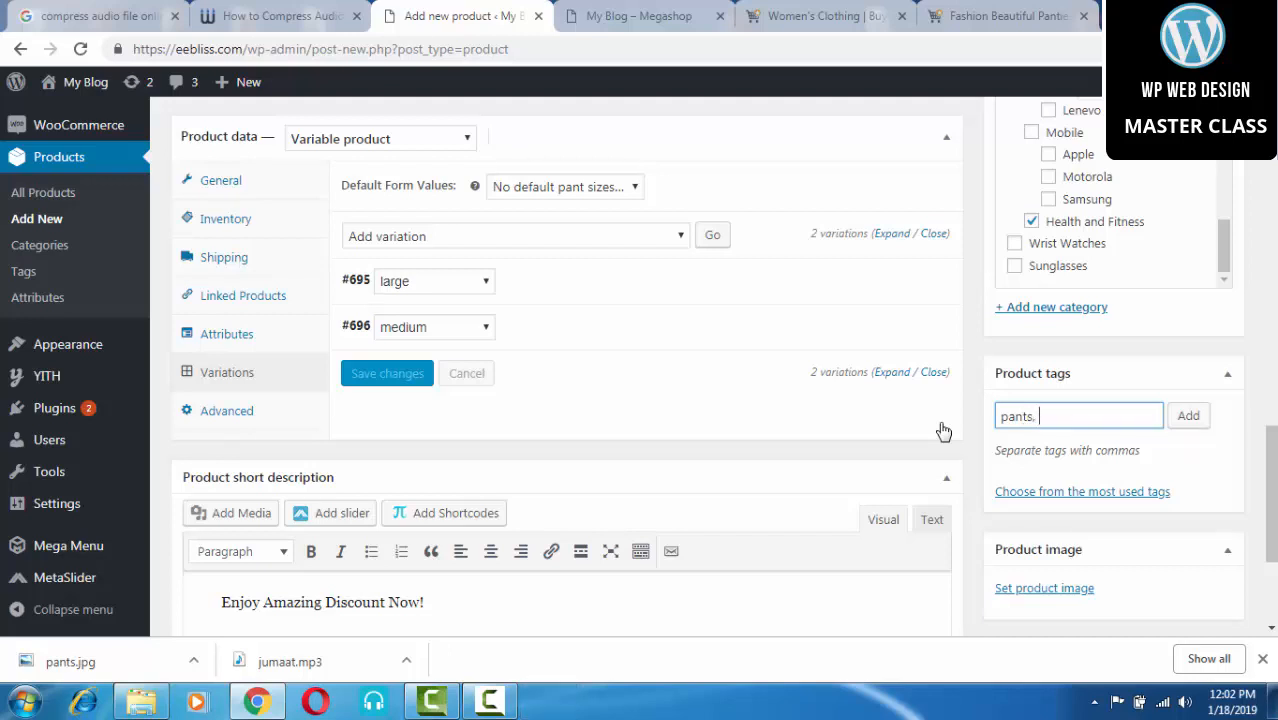
type(" fashion, flashy")
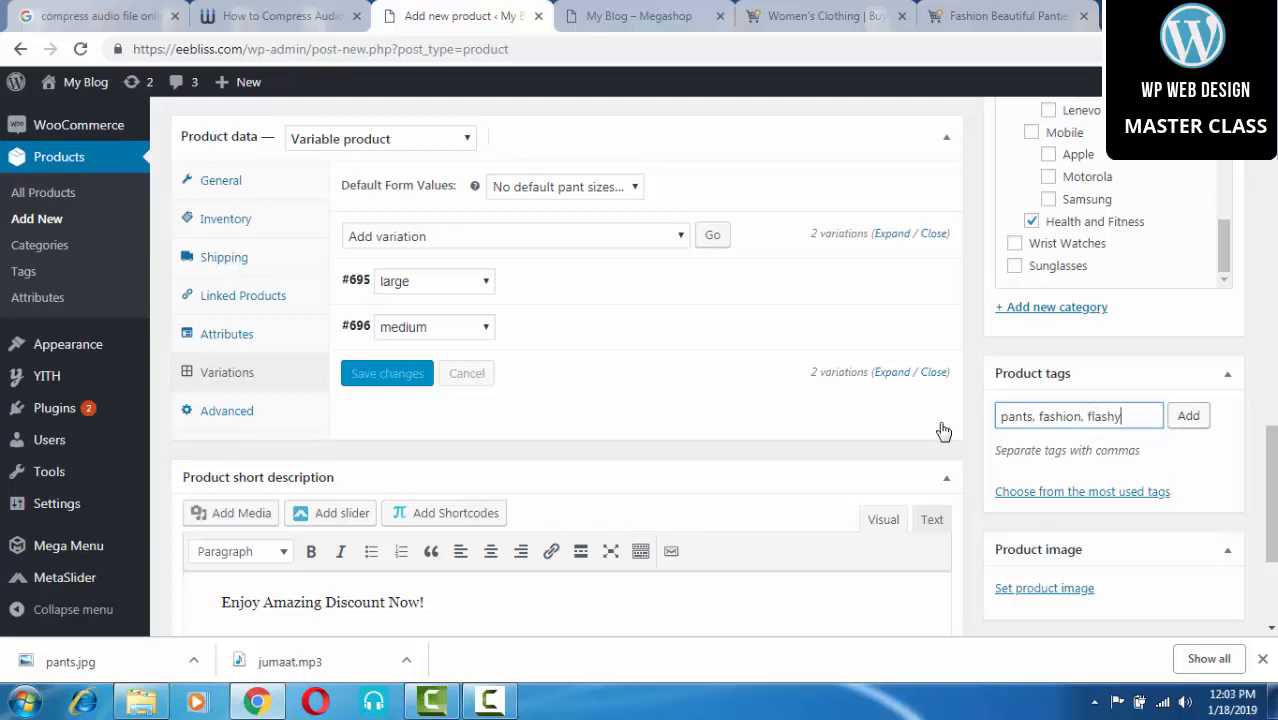
key("Return")
Step: Set pants.jpg from the media library as the main product image
scroll(943, 431, "down", 2)
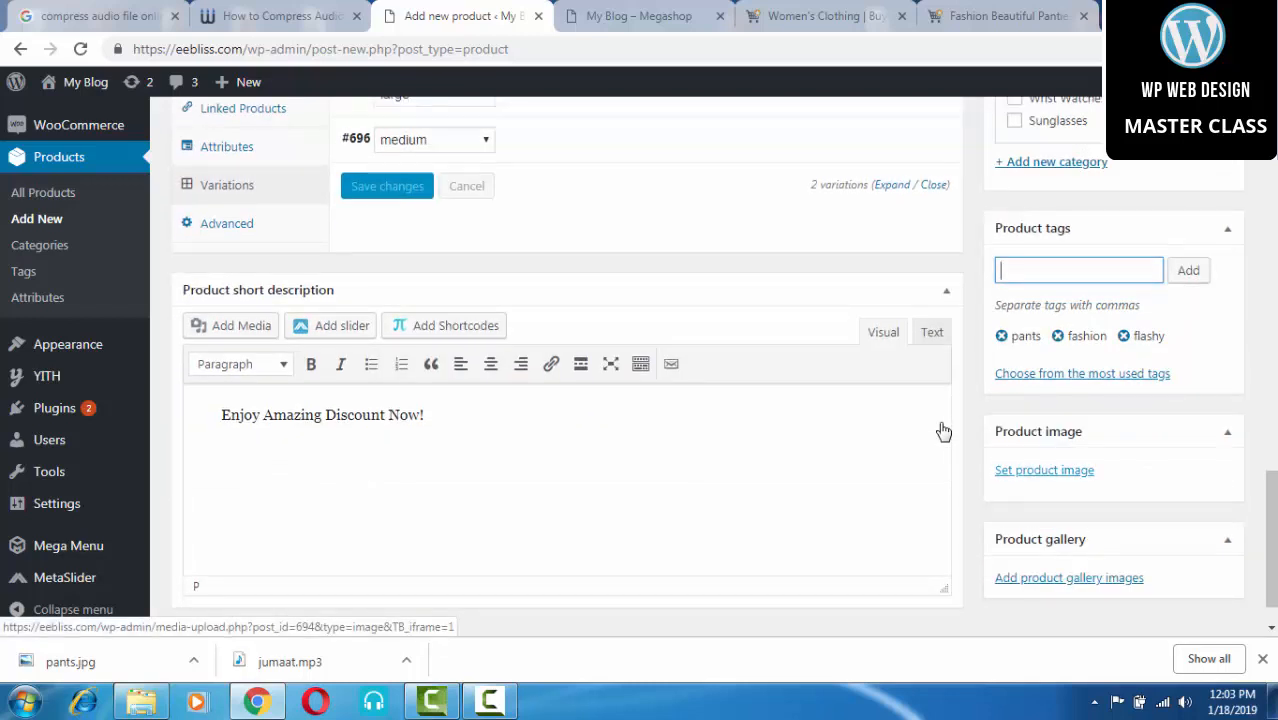
left_click(1044, 470)
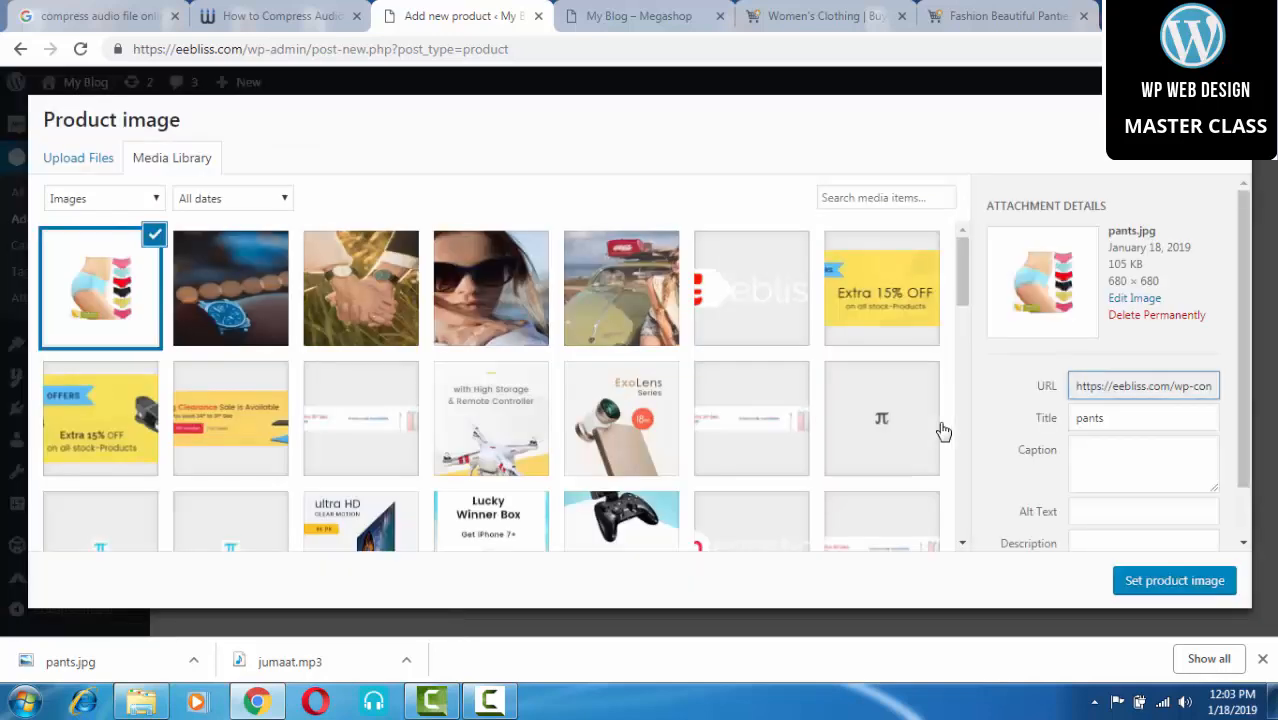
key("Escape")
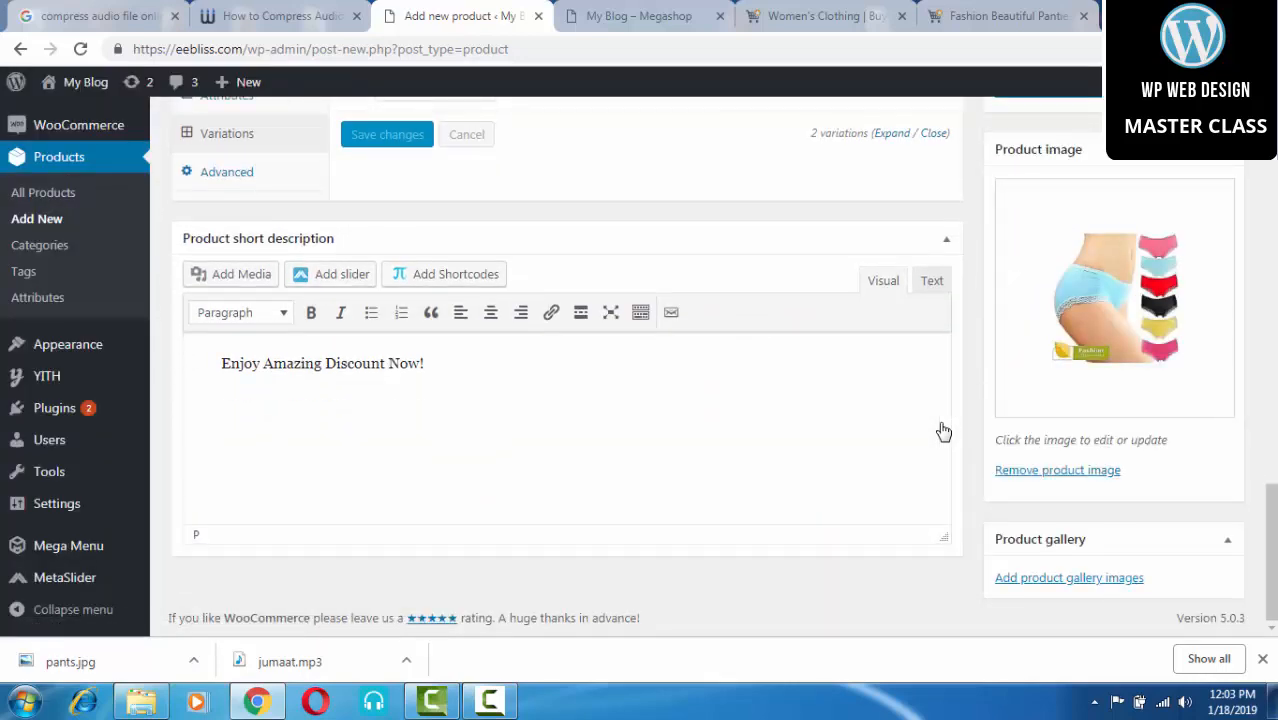
Step: Publish the Beauty Fashion Pants product
scroll(943, 432, "up", 4)
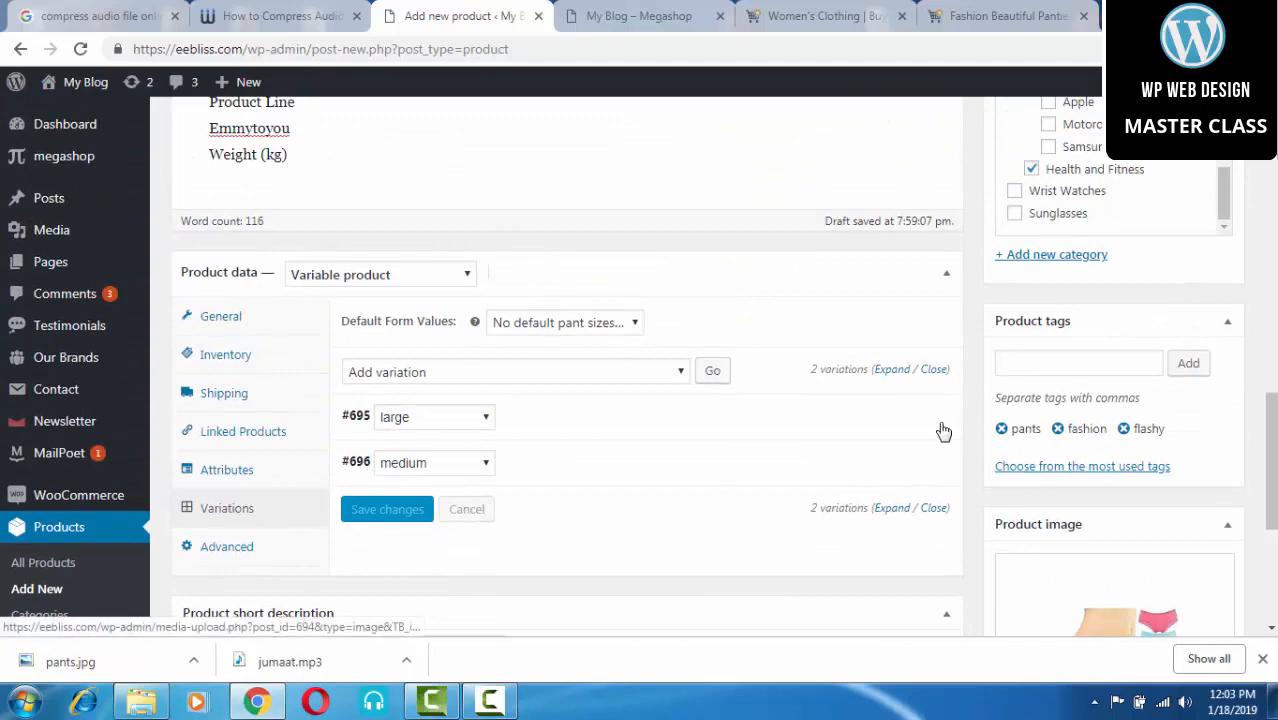
scroll(943, 432, "up", 6)
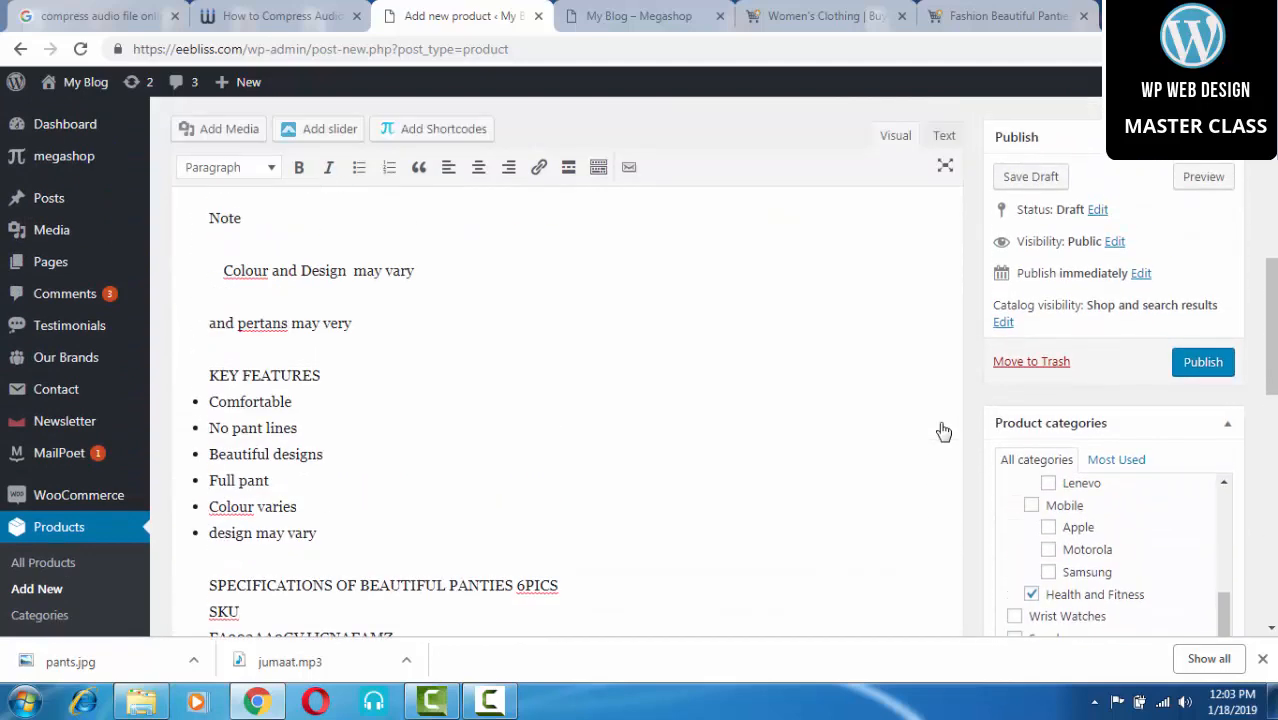
left_click(1203, 362)
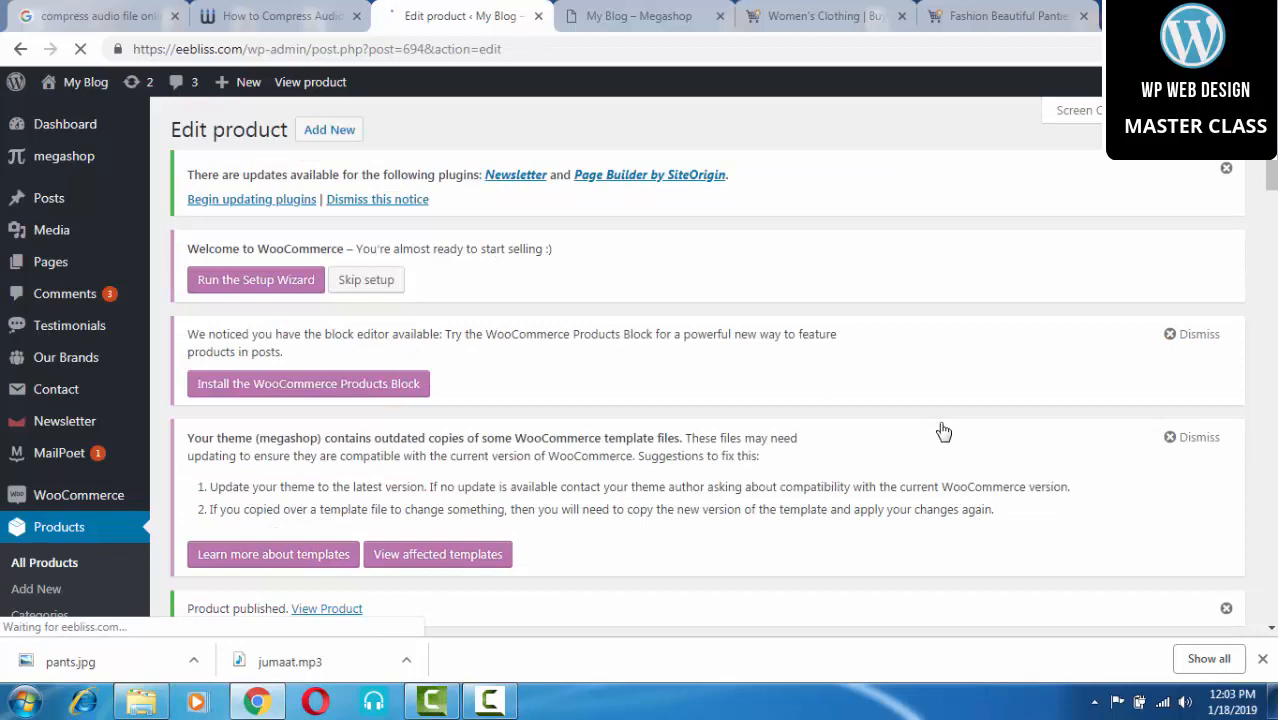
Step: Open the published product's store page in a new browser tab and switch to it
scroll(943, 431, "down", 2)
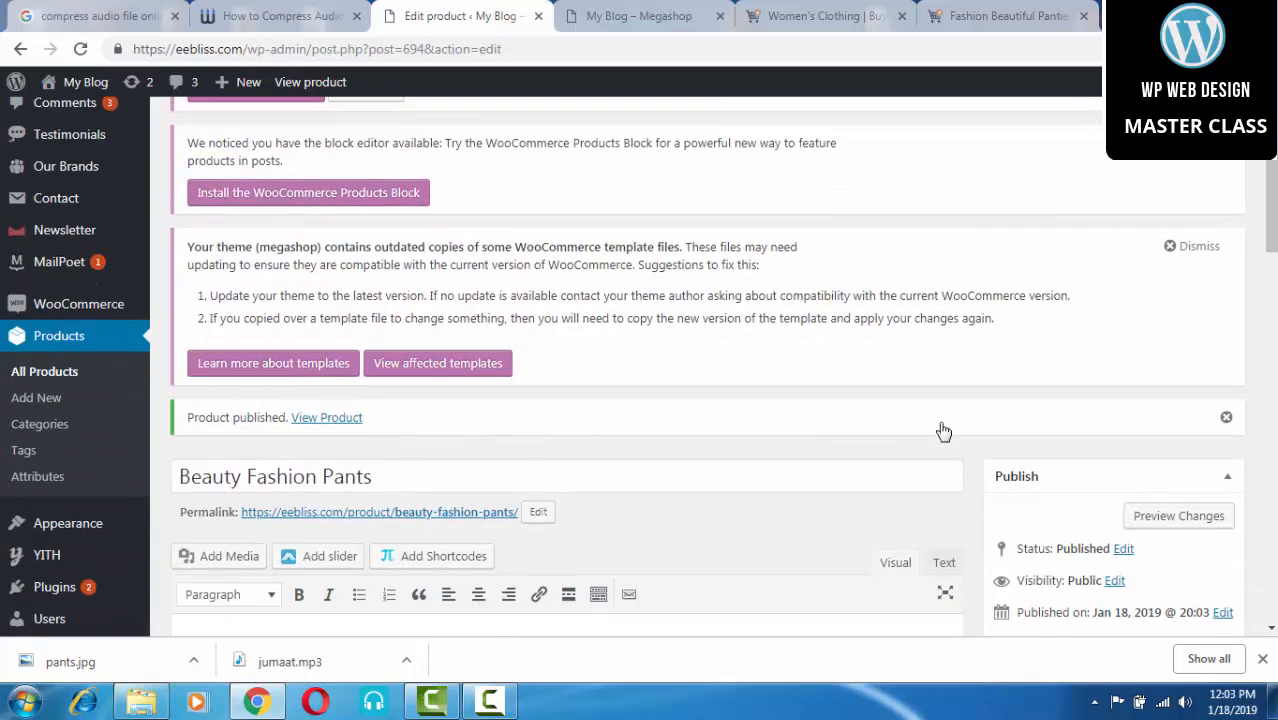
scroll(943, 431, "up", 2)
scroll(943, 431, "down", 2)
scroll(943, 431, "down", 1)
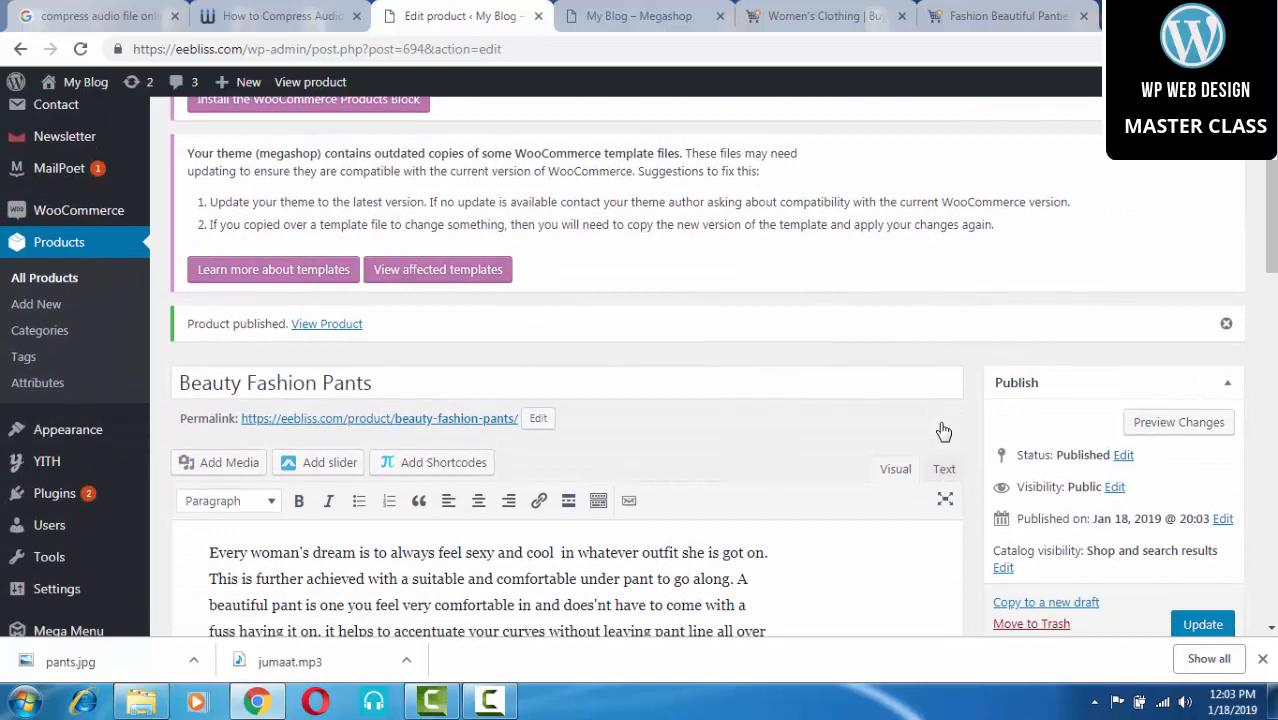
right_click(327, 324)
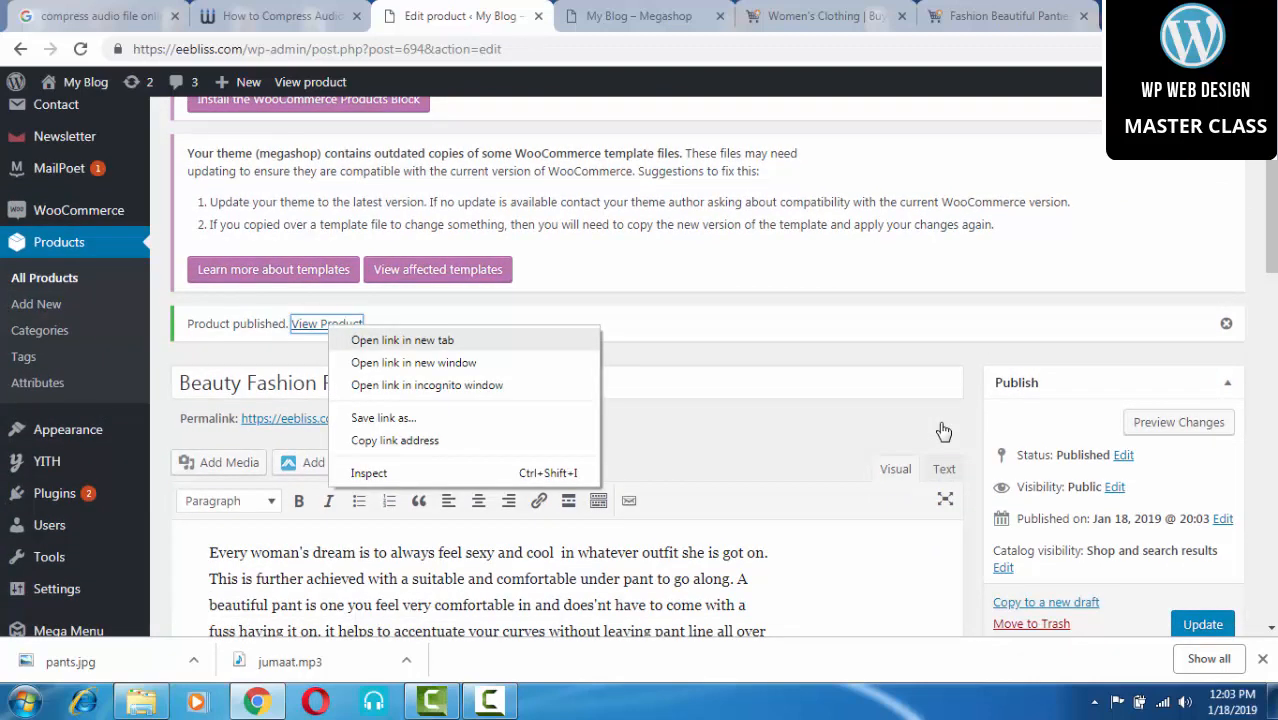
left_click(395, 337)
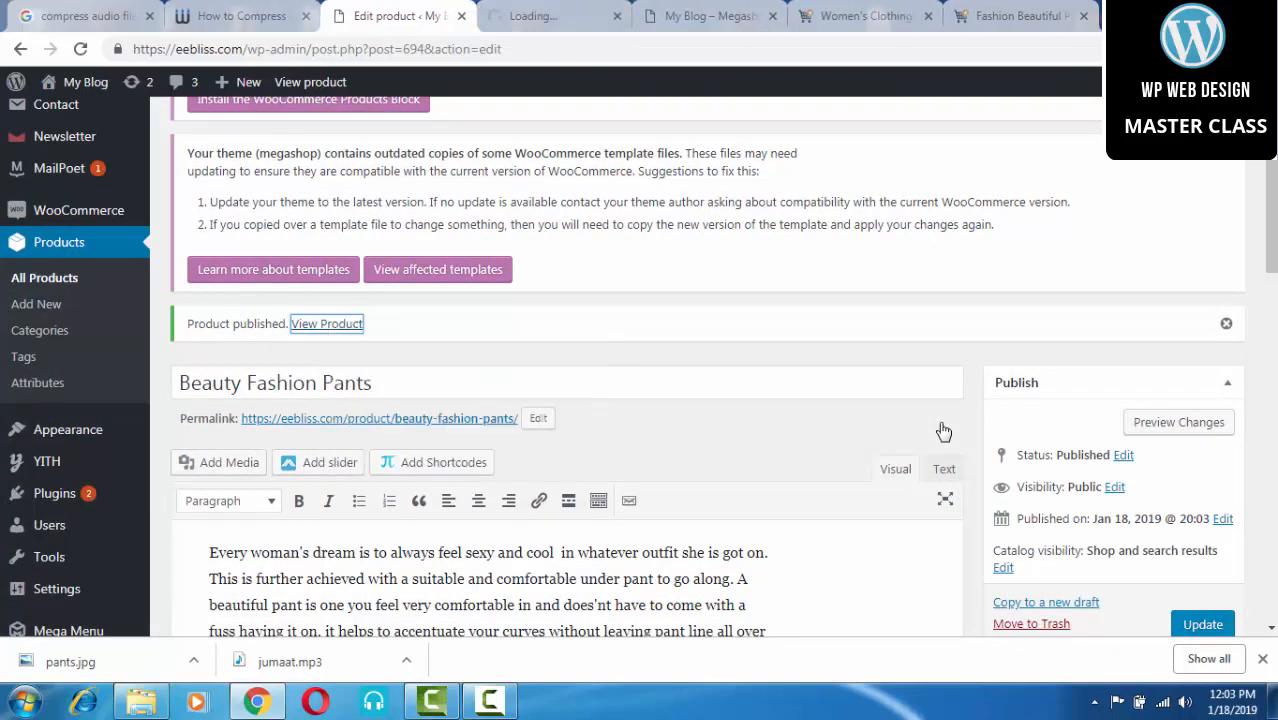
key("ctrl+Tab")
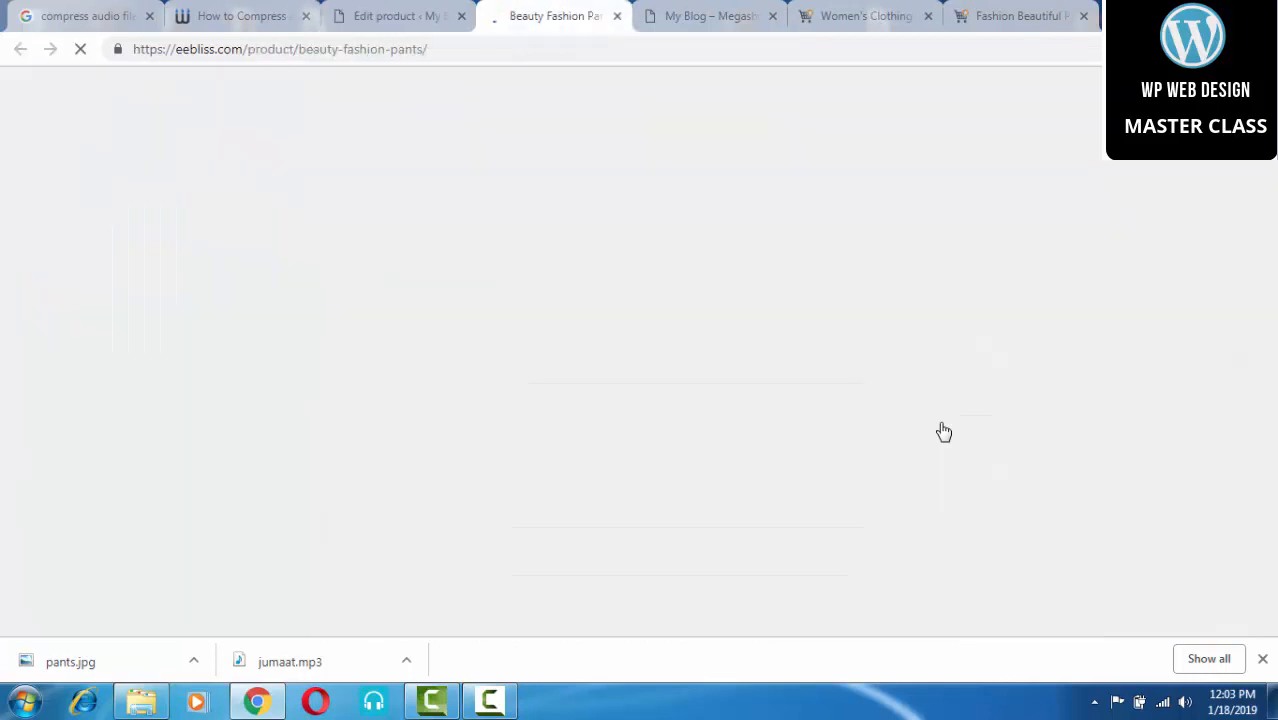
Step: Examine the product's store page, checking its price, image, size options, category, tags and full description
scroll(944, 432, "down", 1)
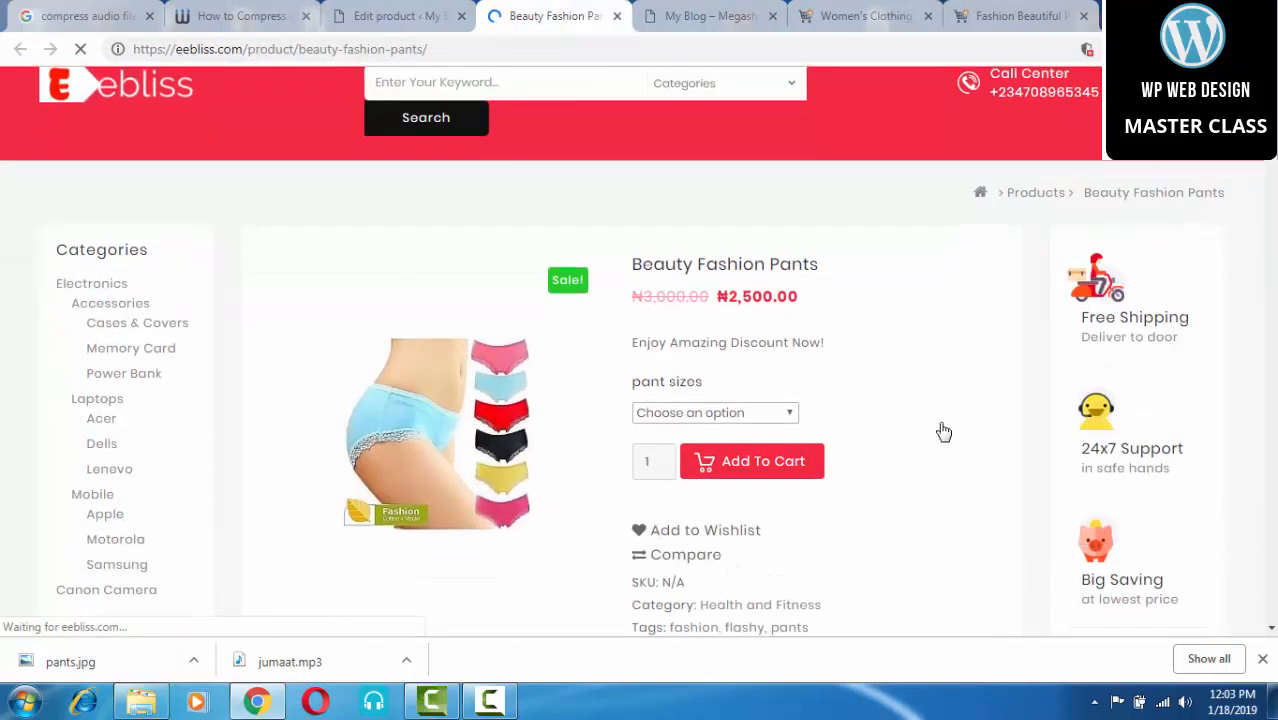
scroll(944, 432, "down", 3)
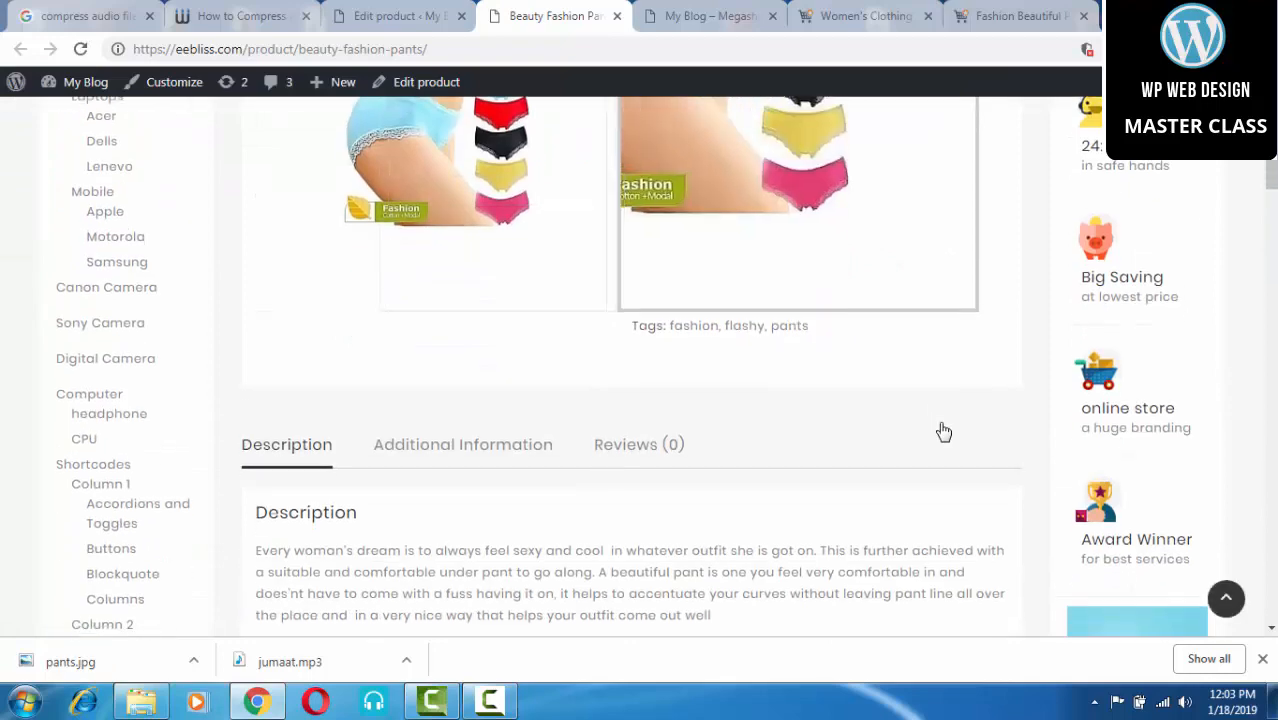
scroll(944, 432, "up", 3)
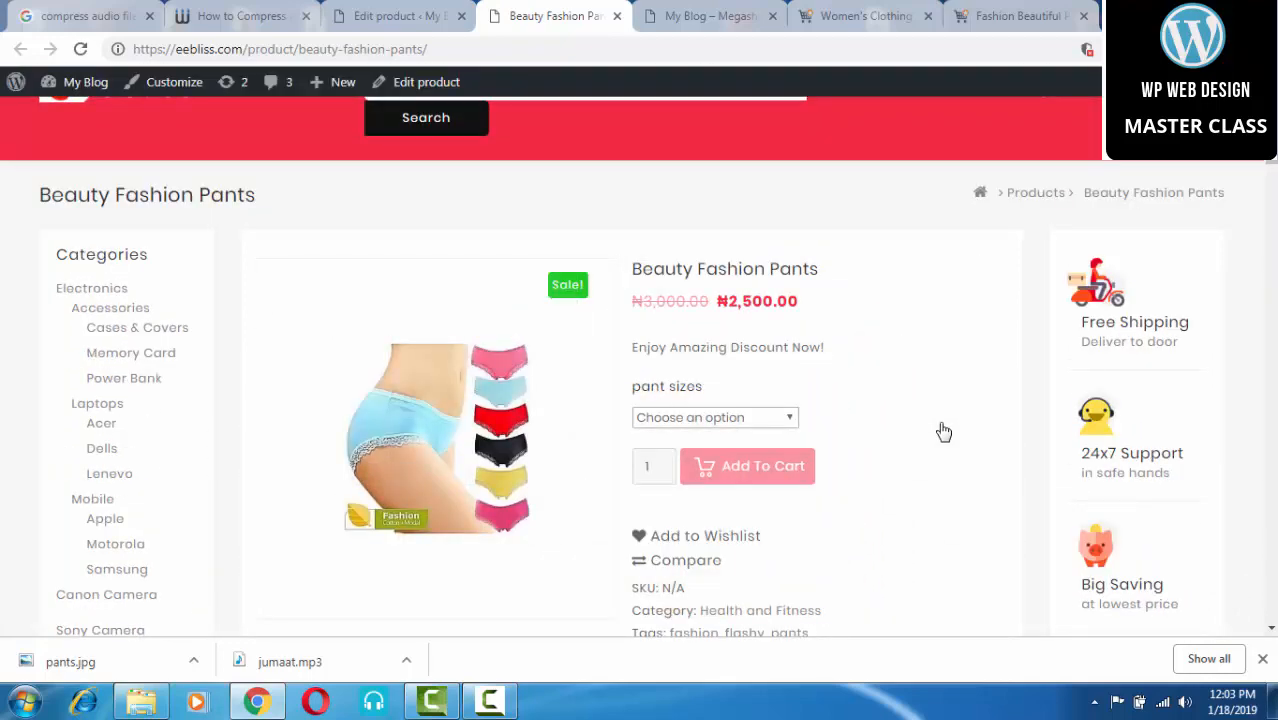
scroll(944, 432, "down", 3)
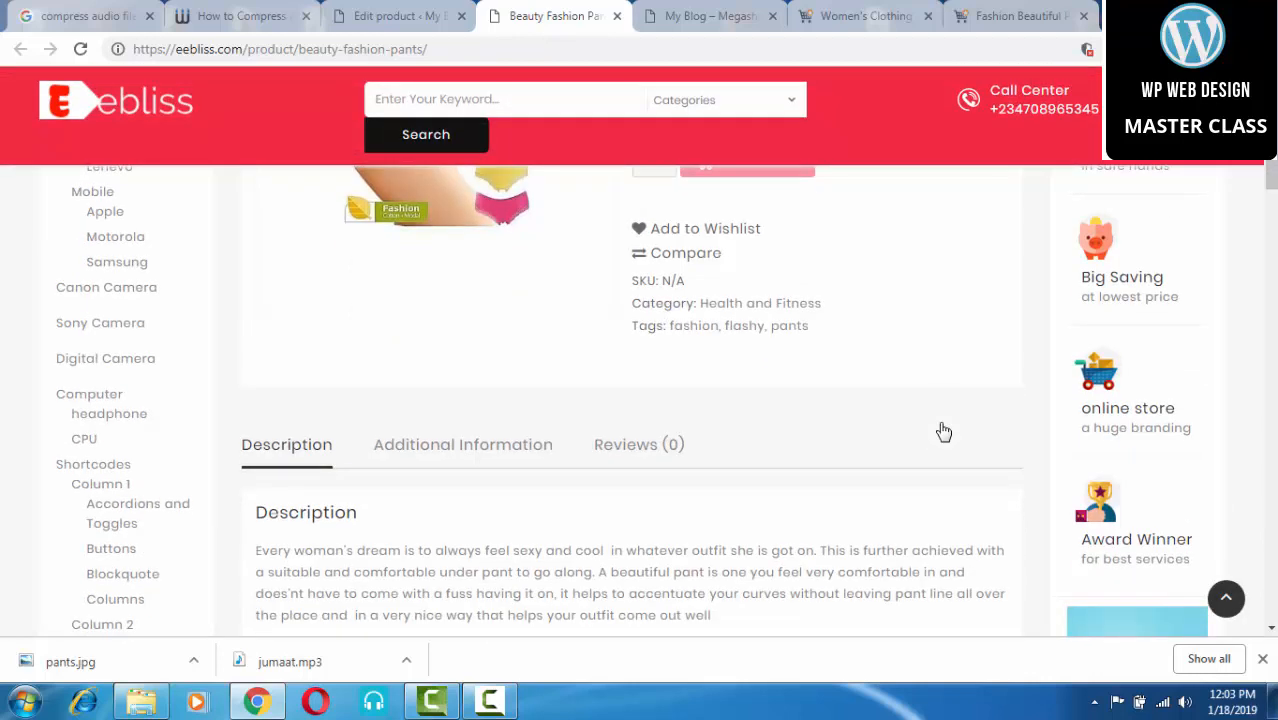
scroll(944, 432, "down", 1)
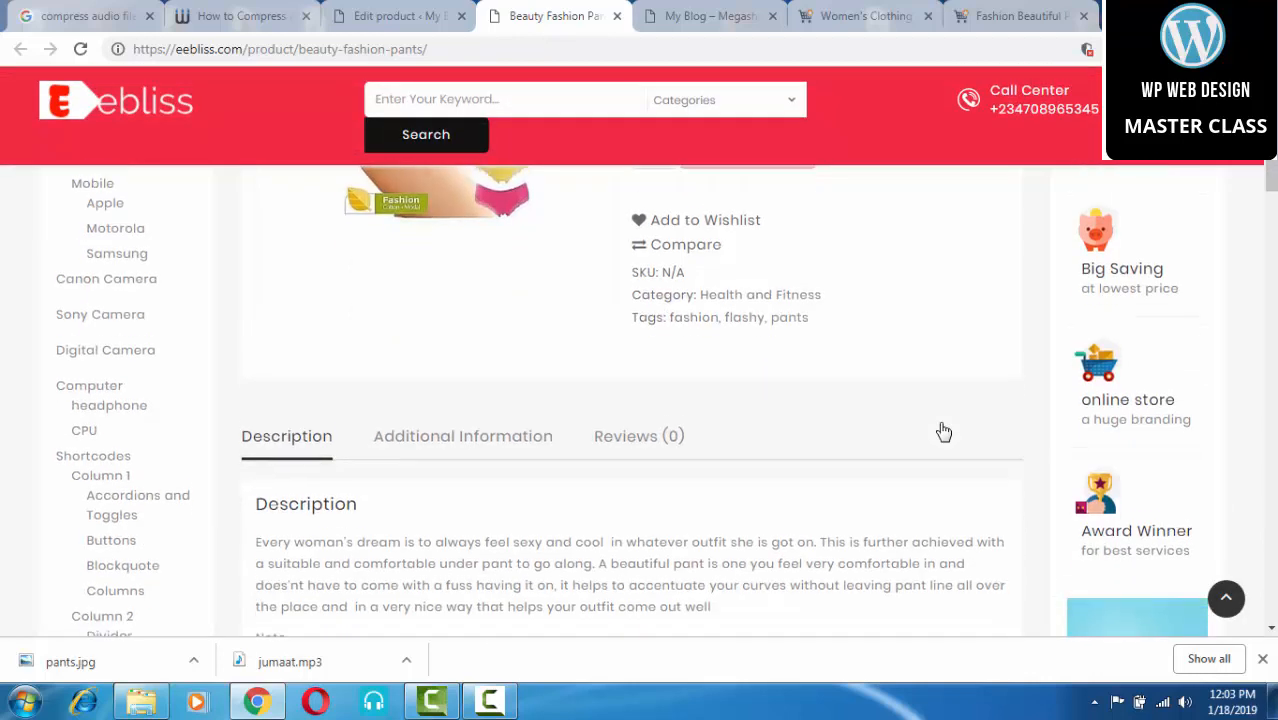
scroll(944, 432, "down", 1)
scroll(944, 432, "down", 4)
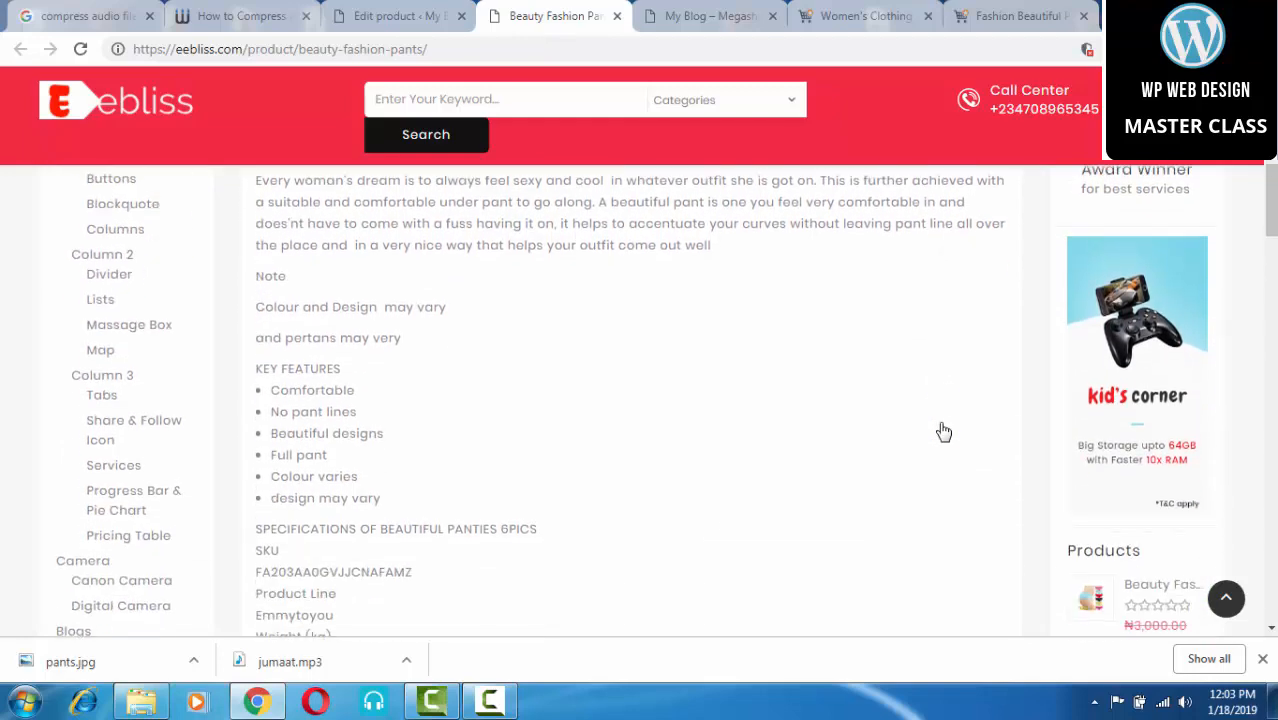
Step: Review the Beauty Fashion Pants store page from its description and key features up to the price, sizes, category and tags
scroll(944, 432, "up", 1)
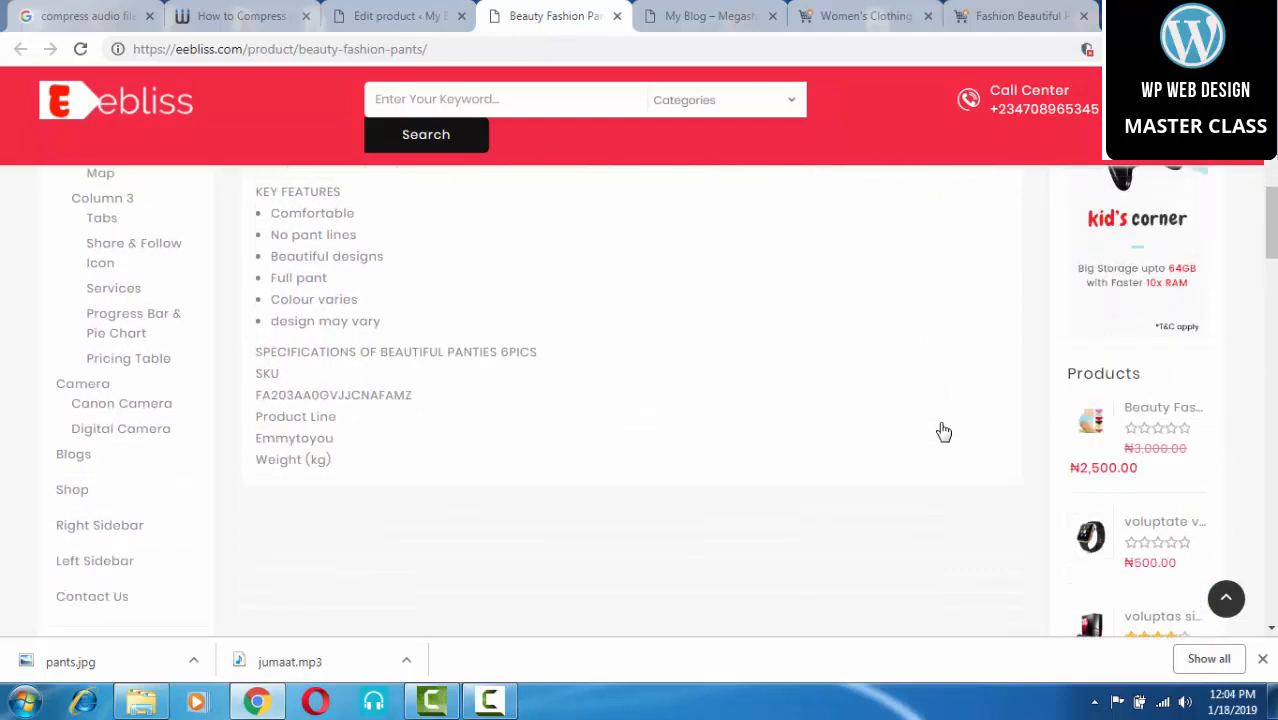
scroll(944, 432, "up", 5)
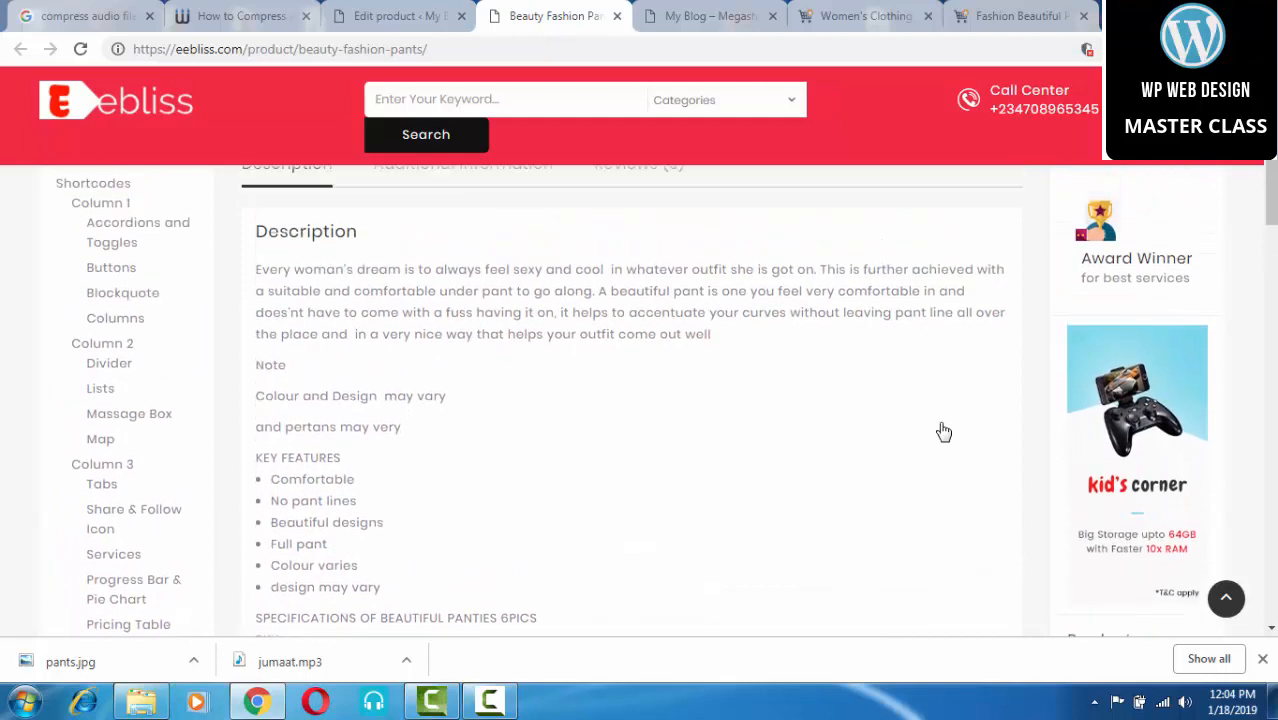
scroll(944, 432, "up", 4)
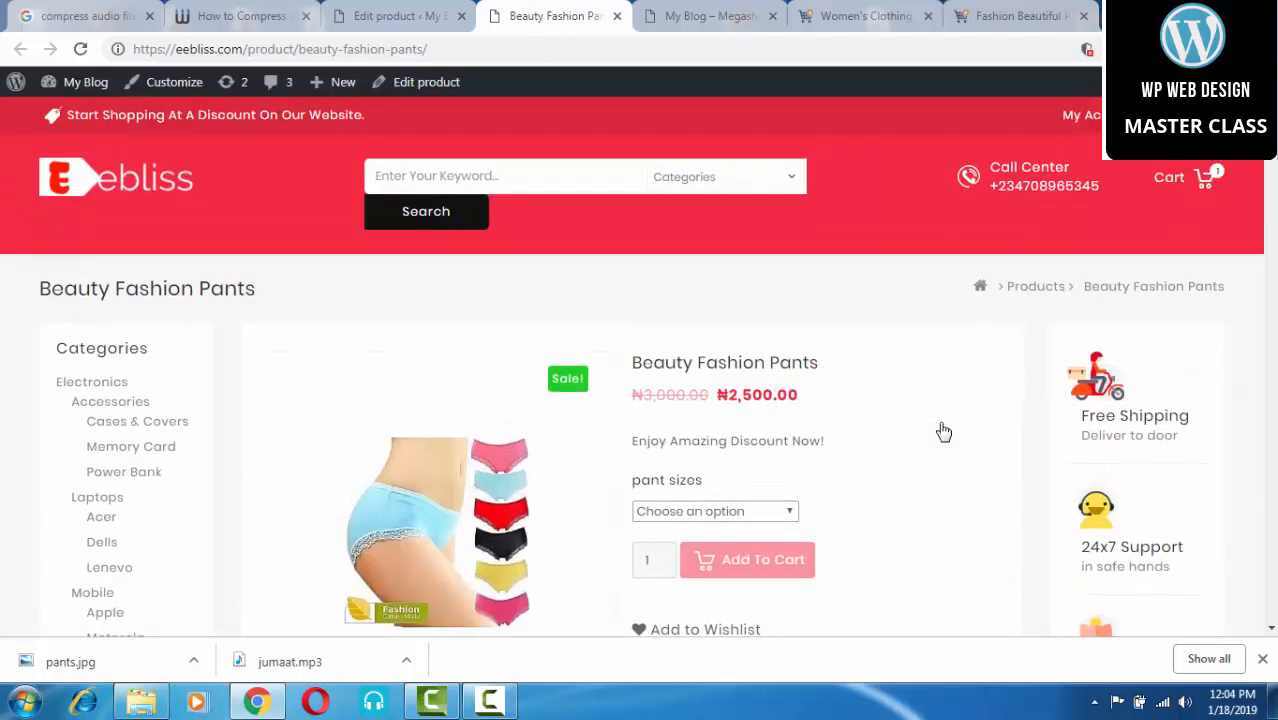
scroll(944, 432, "down", 5)
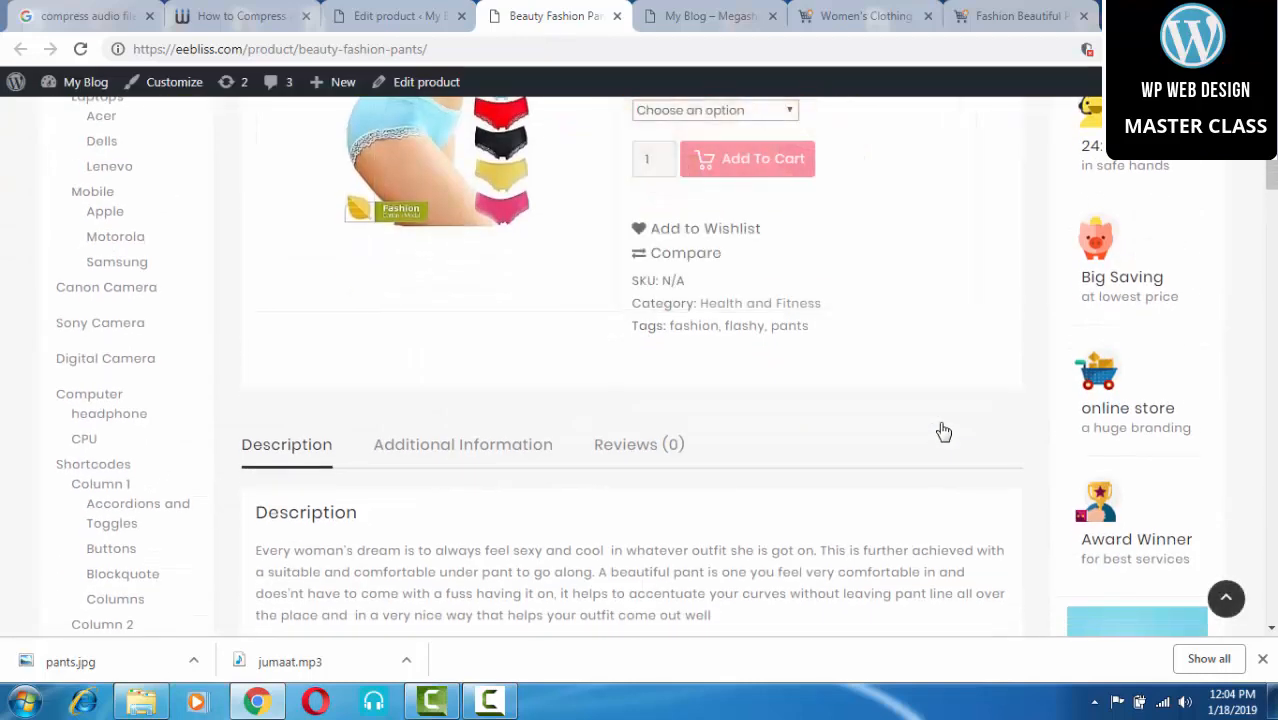
scroll(944, 432, "up", 3)
scroll(944, 432, "up", 4)
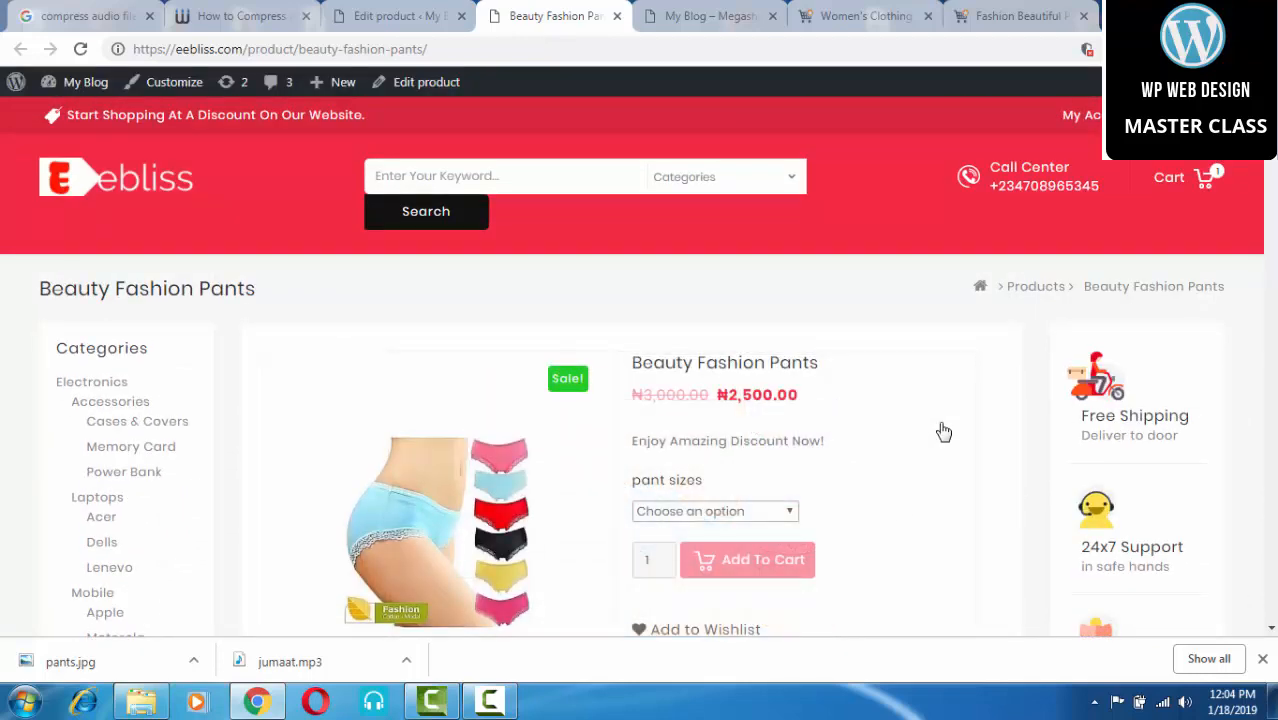
scroll(944, 432, "down", 5)
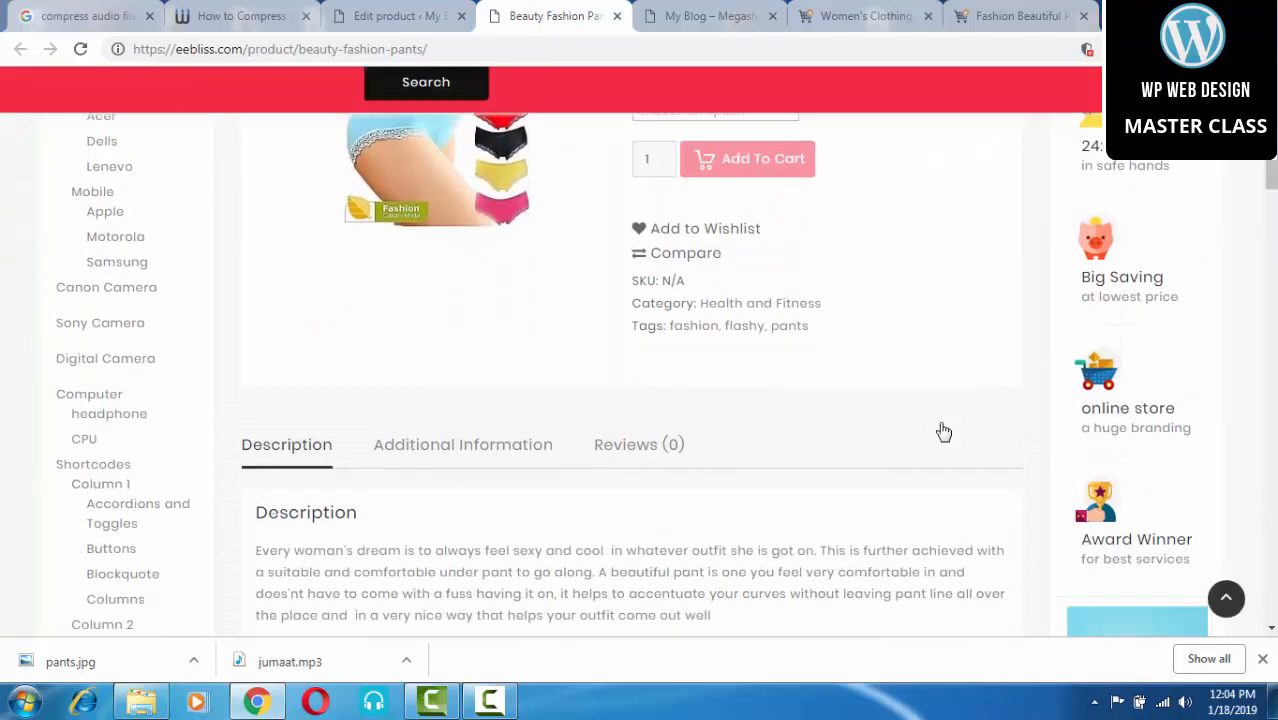
scroll(944, 432, "up", 1)
scroll(944, 432, "up", 4)
scroll(944, 432, "down", 4)
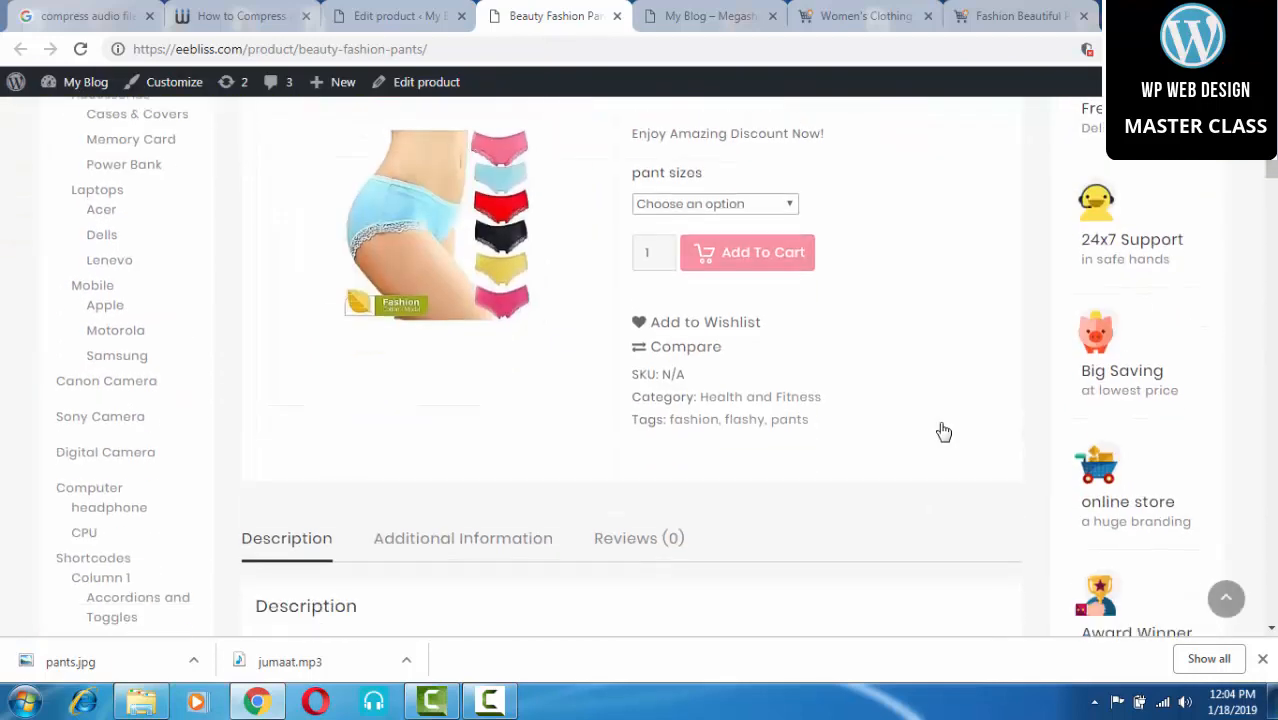
scroll(944, 432, "up", 3)
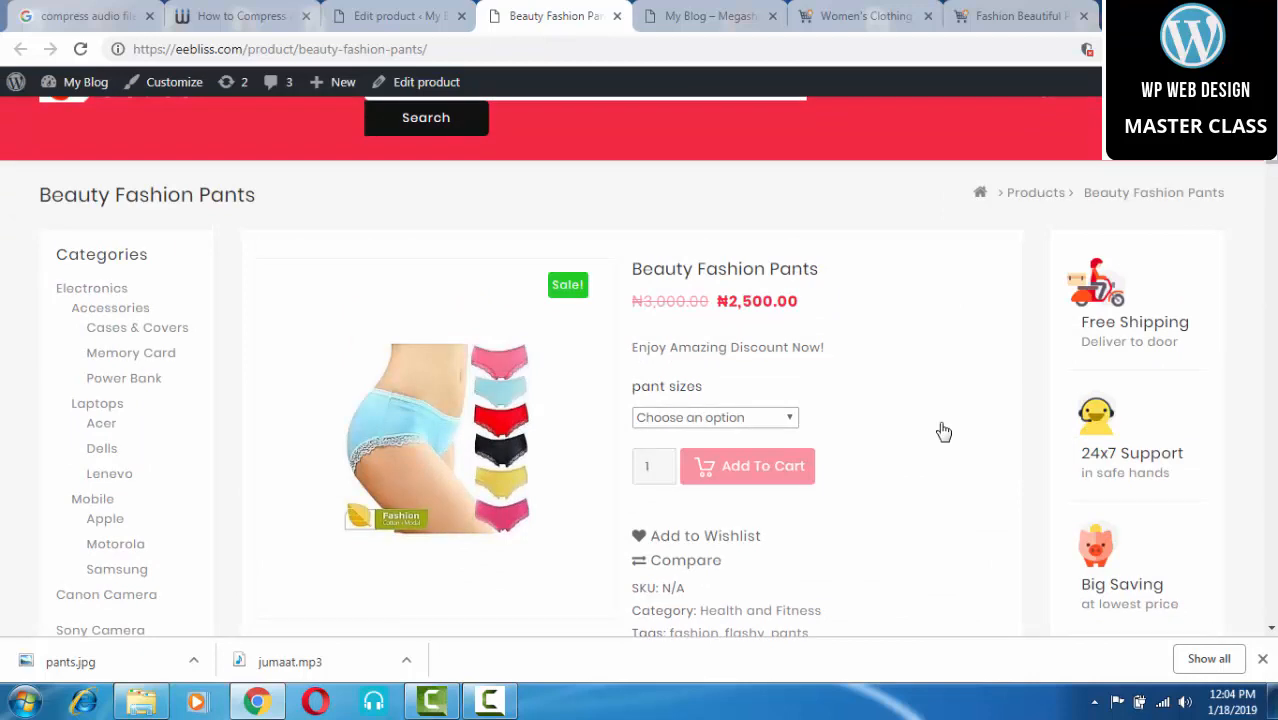
Step: Test the pant sizes option on the product page by choosing large and then medium
key("space")
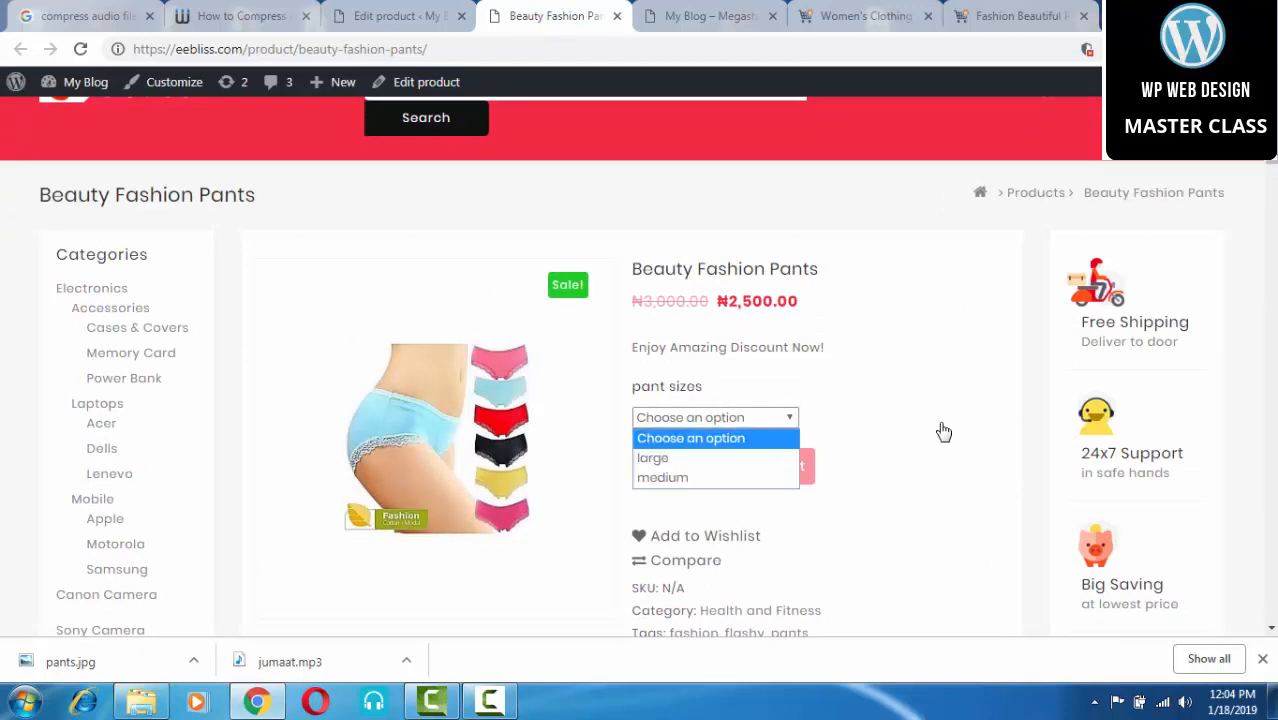
key("Down")
key("Return")
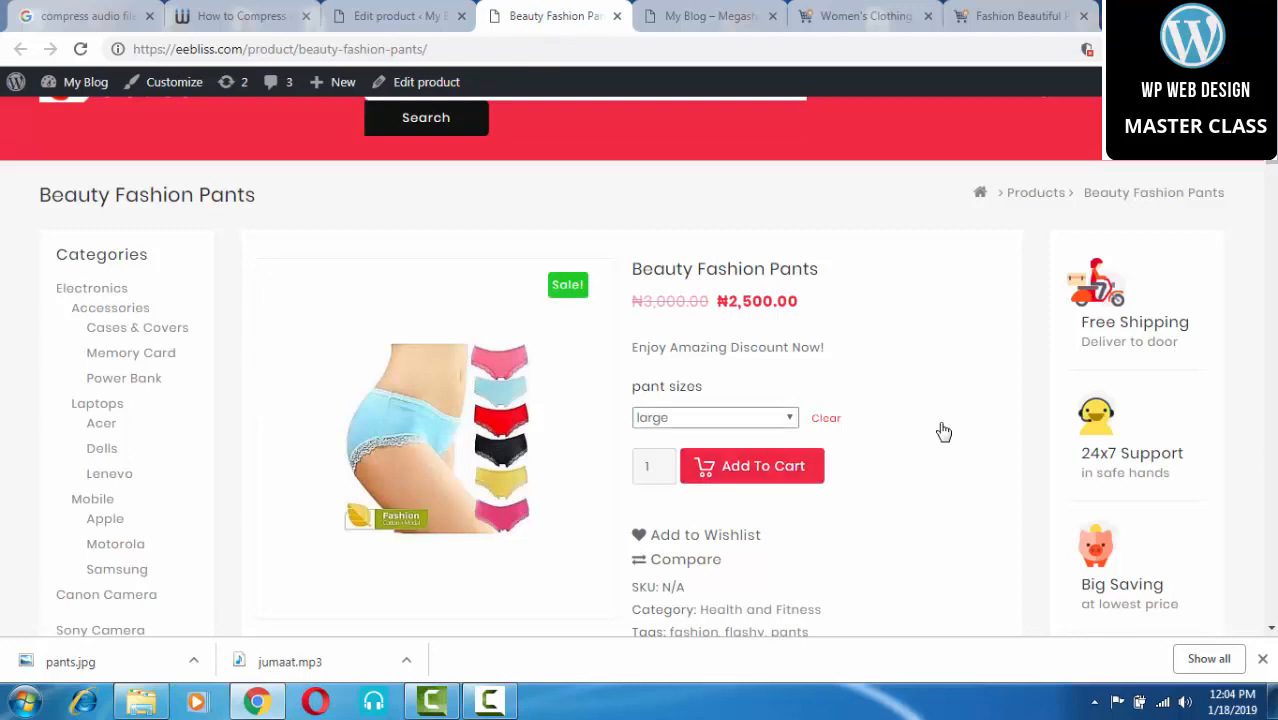
key("space")
key("Down")
key("Return")
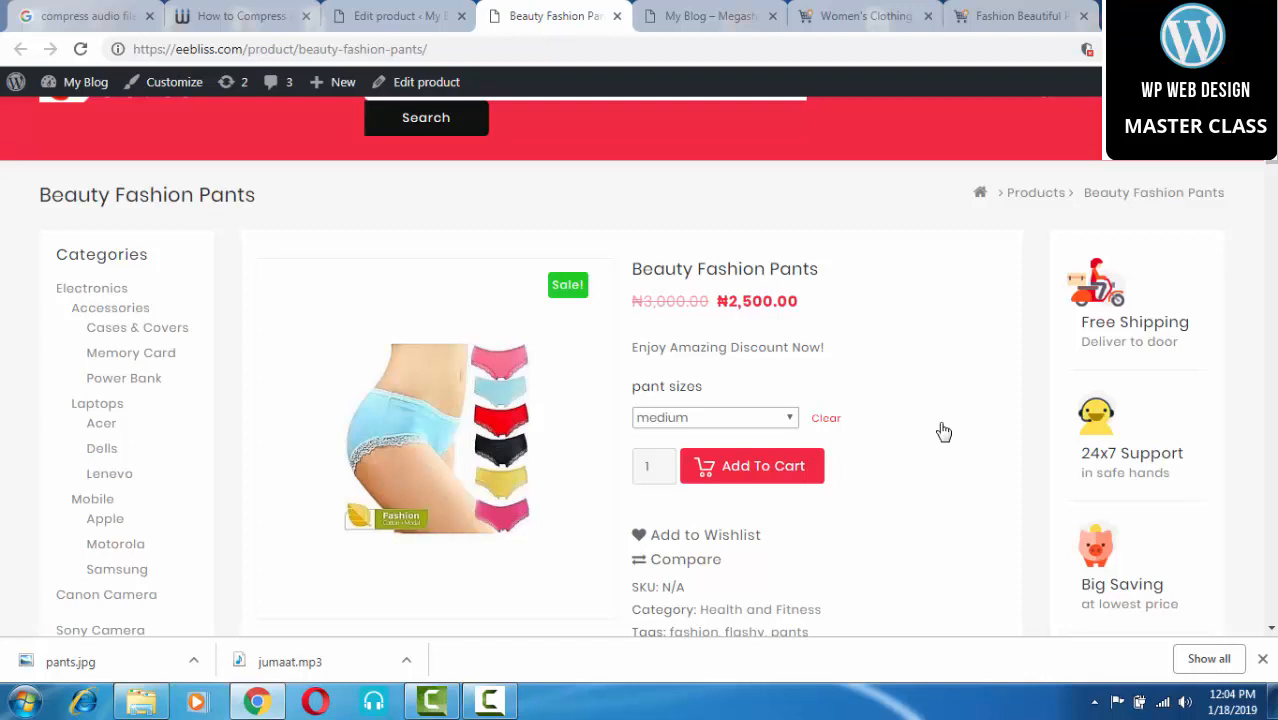
scroll(943, 431, "up", 1)
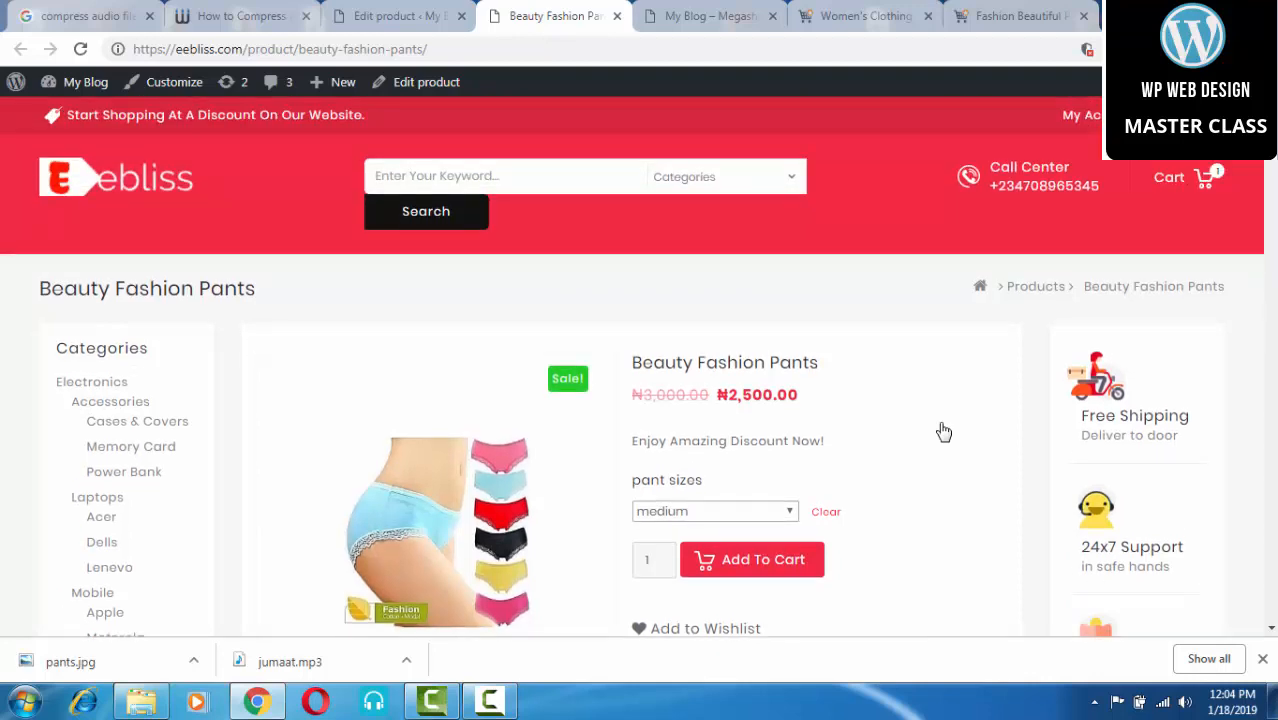
scroll(943, 431, "down", 4)
scroll(943, 431, "up", 2)
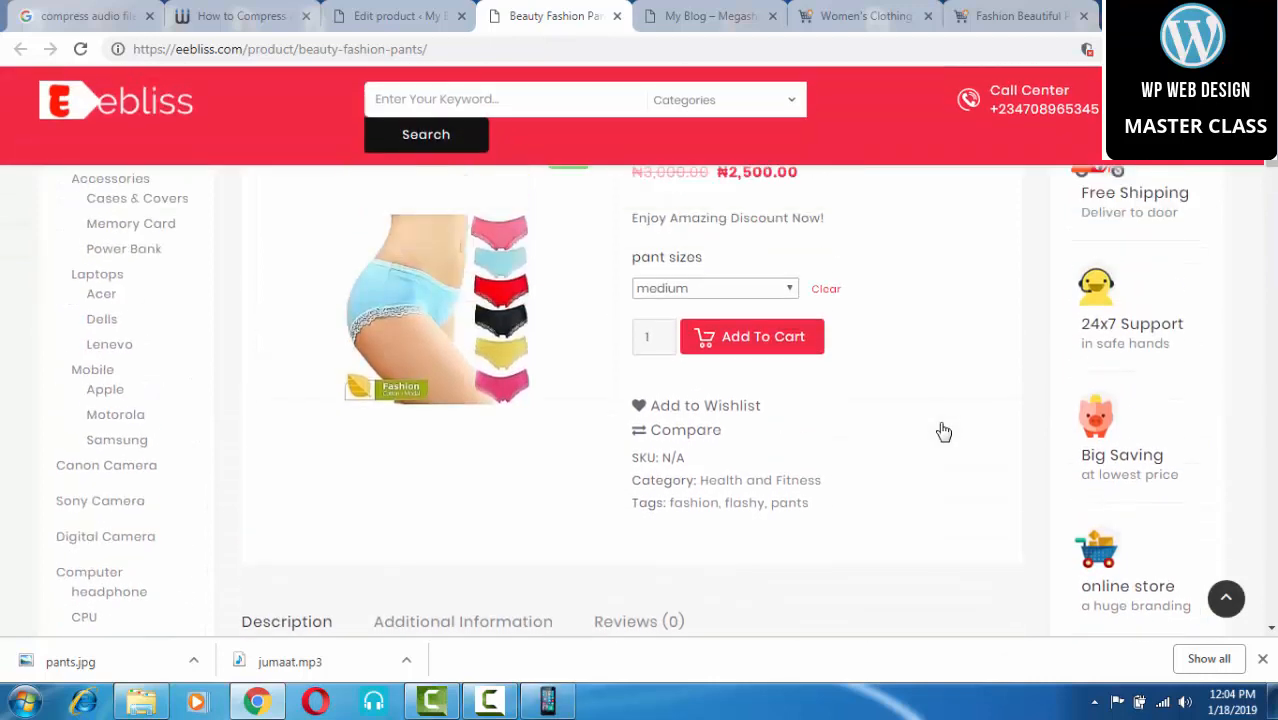
scroll(943, 431, "up", 2)
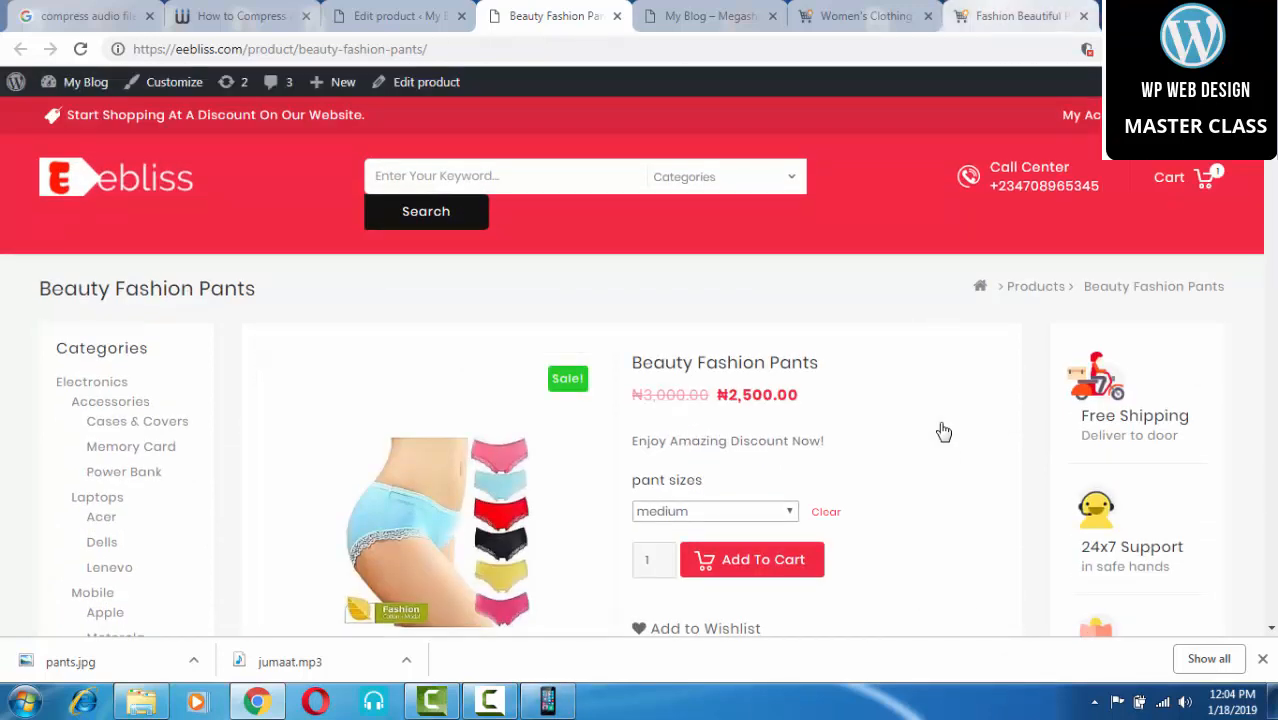
Step: Switch to the Jumia women's clothing page and search the shop for sunglasses
left_click(866, 16)
scroll(943, 431, "up", 7)
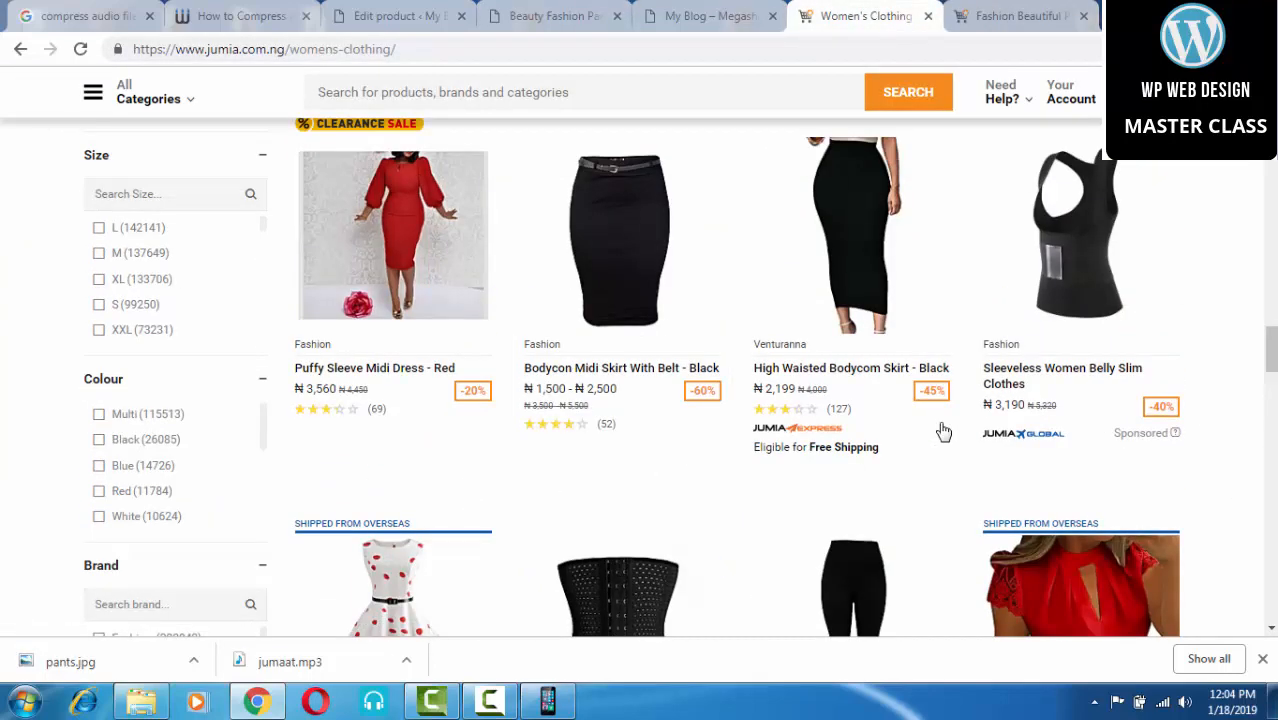
type("sunglasses")
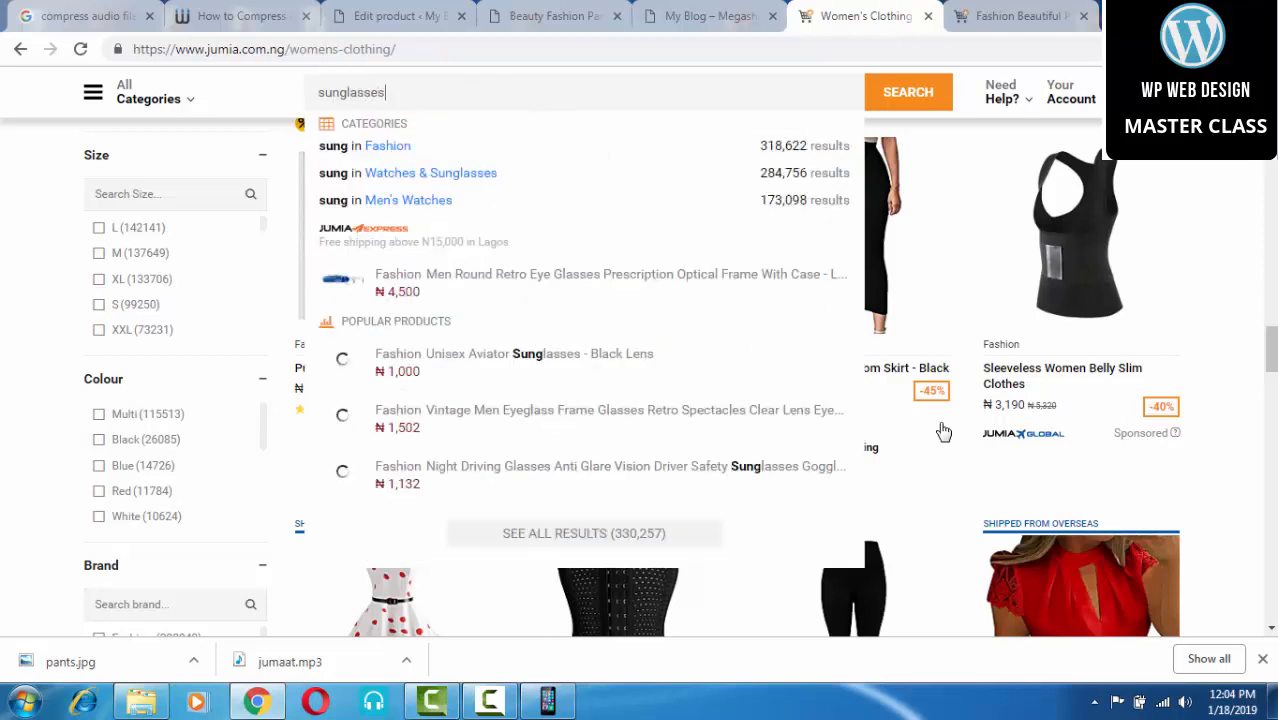
key("Return")
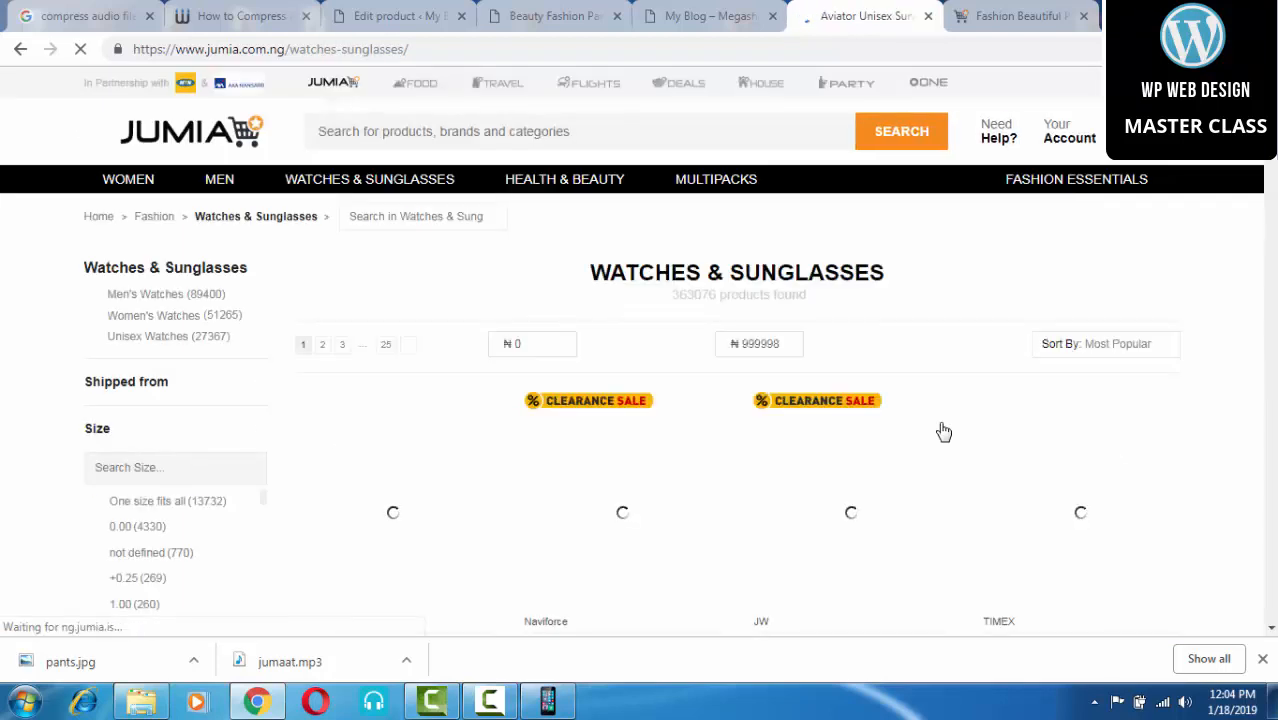
Step: Browse the Watches & Sunglasses results and open the Read Sports Electronic Clocks wrist watch listing
scroll(944, 432, "down", 8)
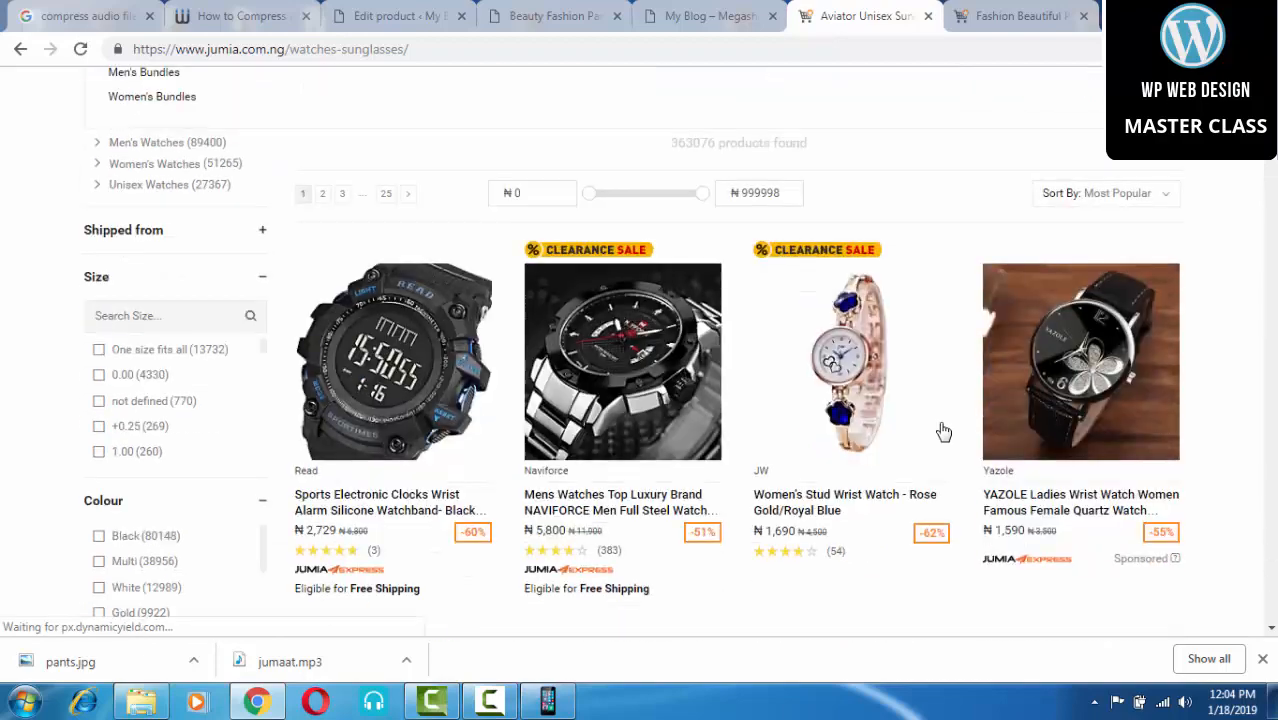
scroll(944, 432, "up", 8)
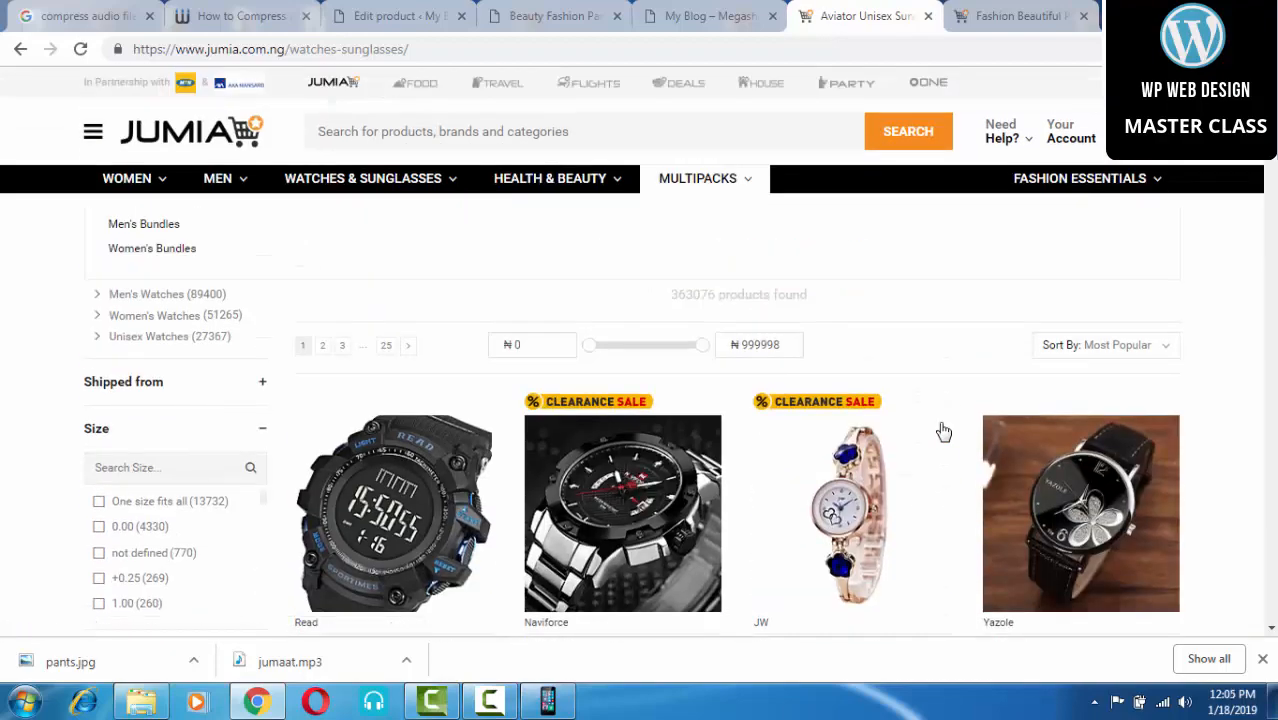
scroll(944, 432, "down", 4)
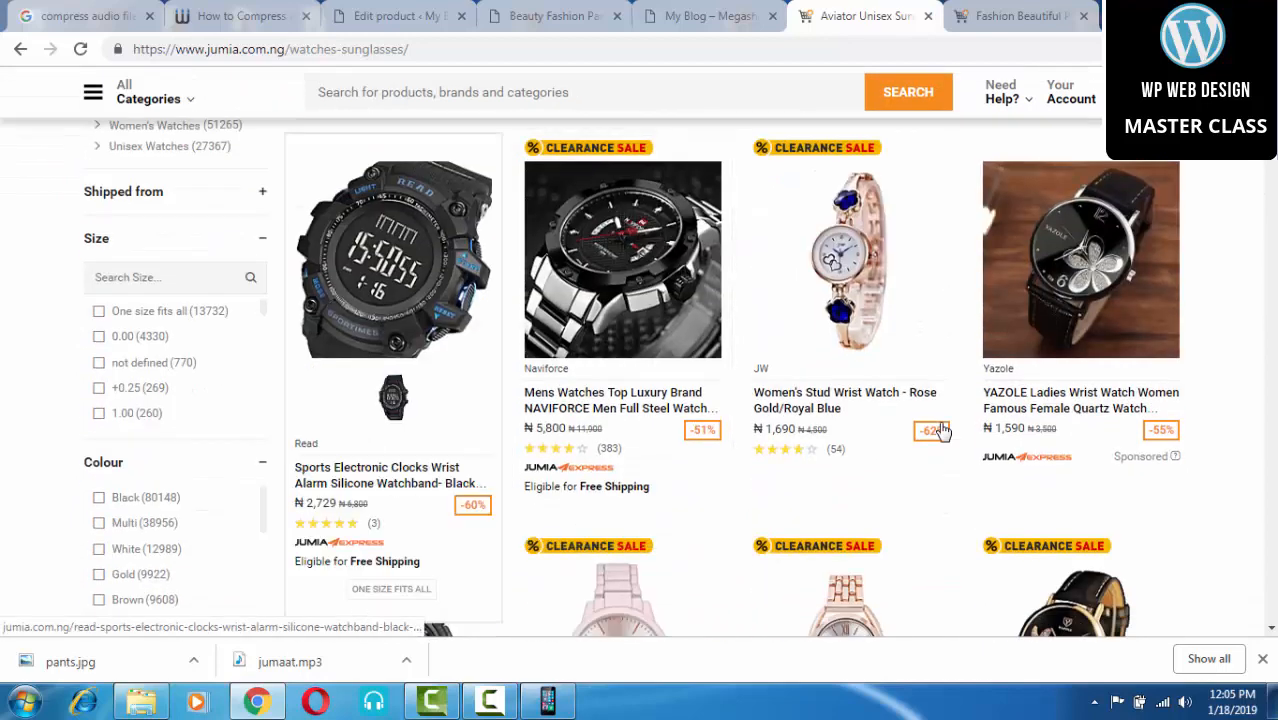
left_click(393, 290)
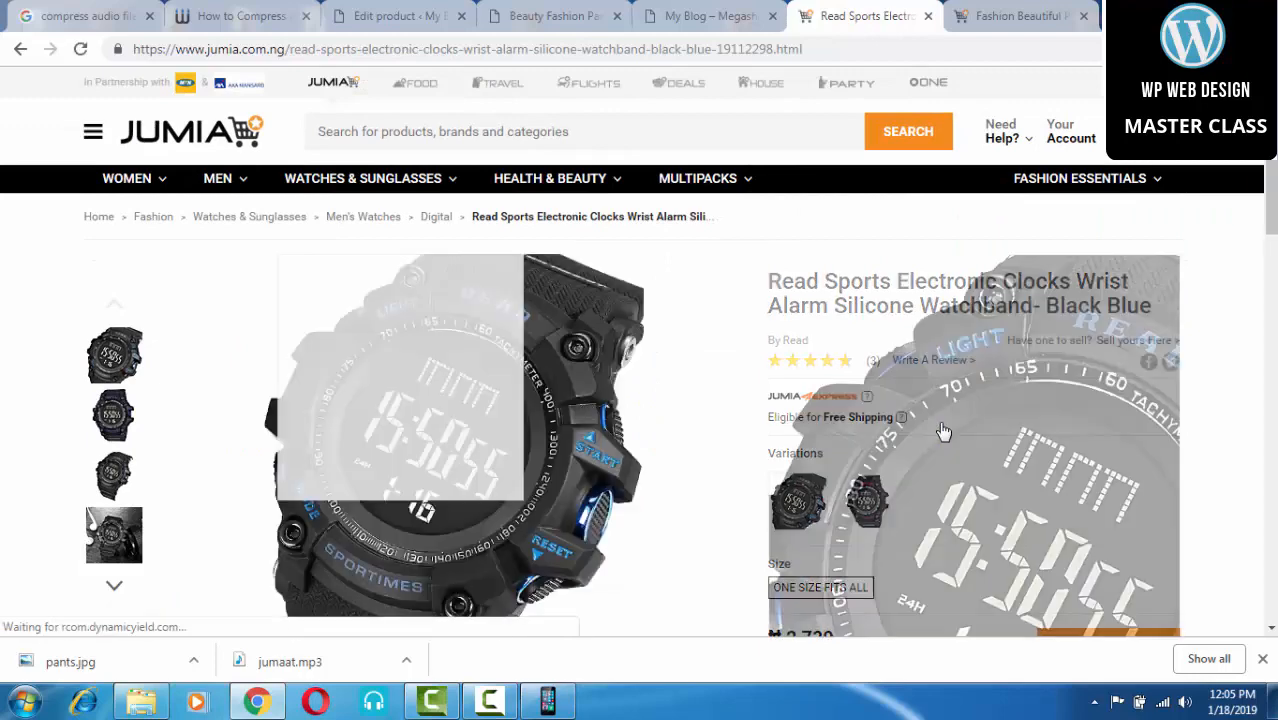
scroll(944, 432, "down", 1)
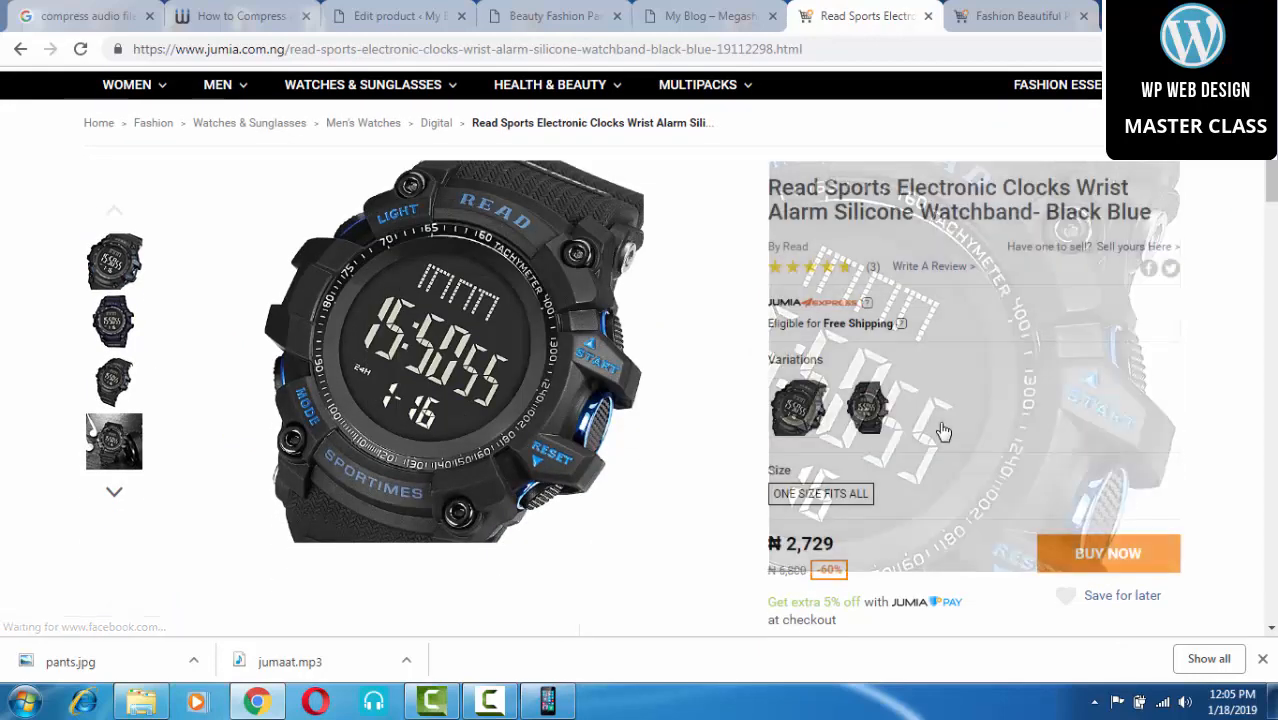
Step: Enlarge the watch's main photo, save it to the Desktop as the JPEG image "wrist watch", and close the enlarged view
left_click(944, 432)
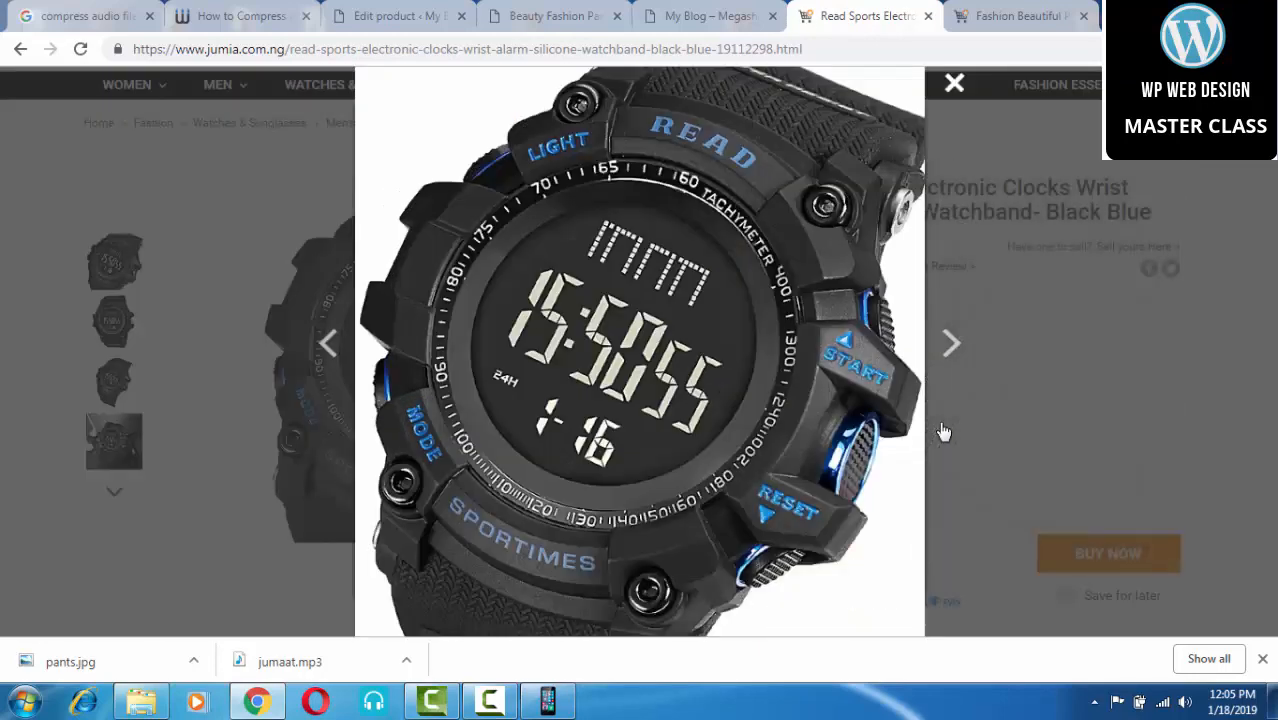
right_click(944, 432)
key("Return")
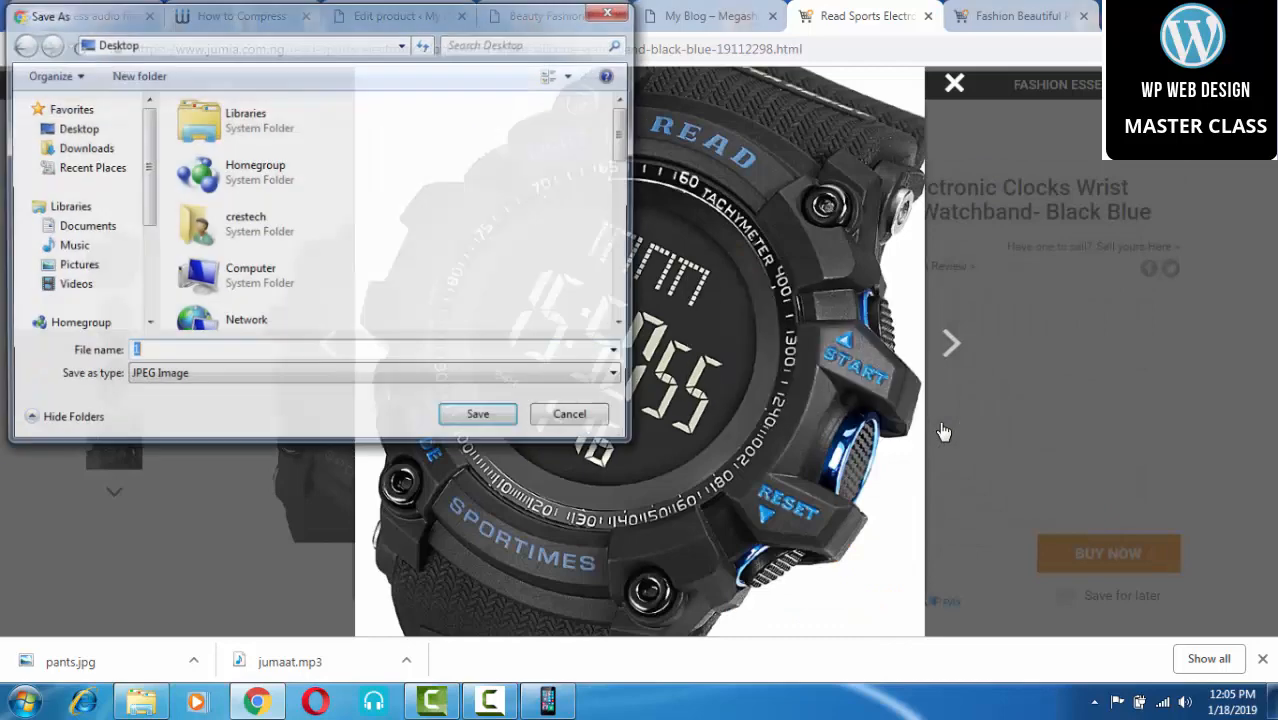
type("wris")
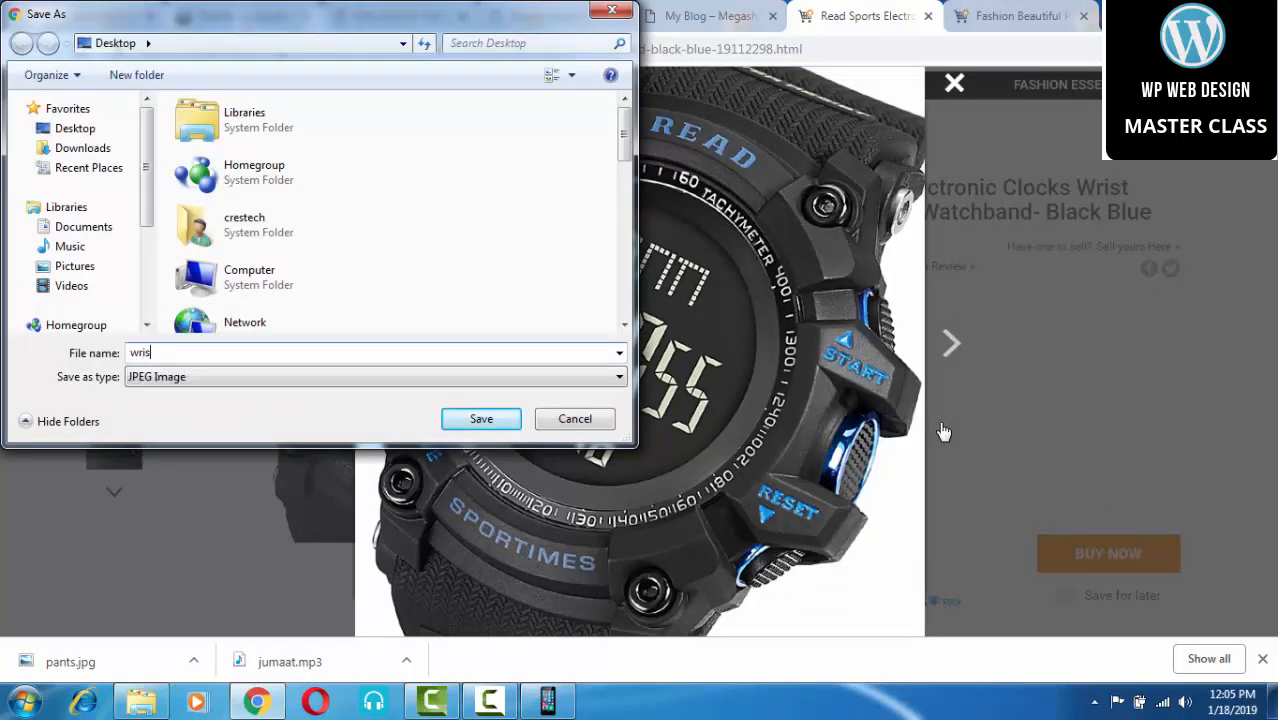
type("t watch")
key("Return")
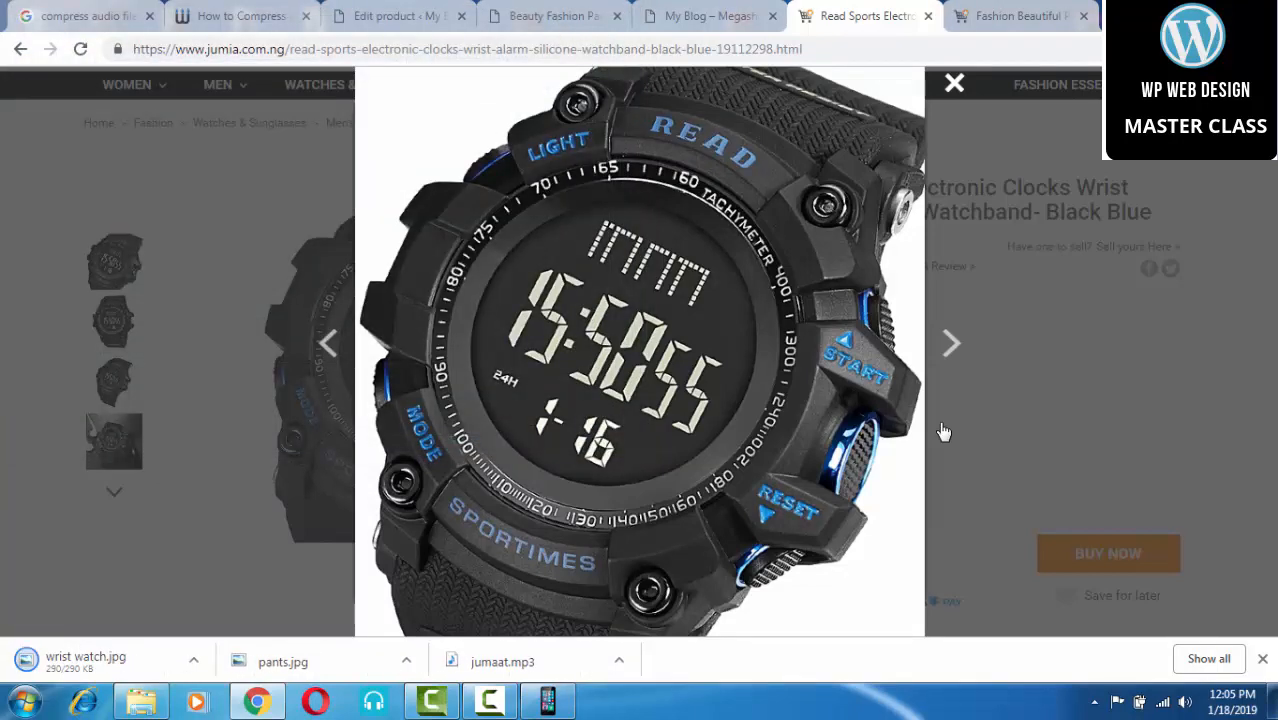
left_click(943, 432)
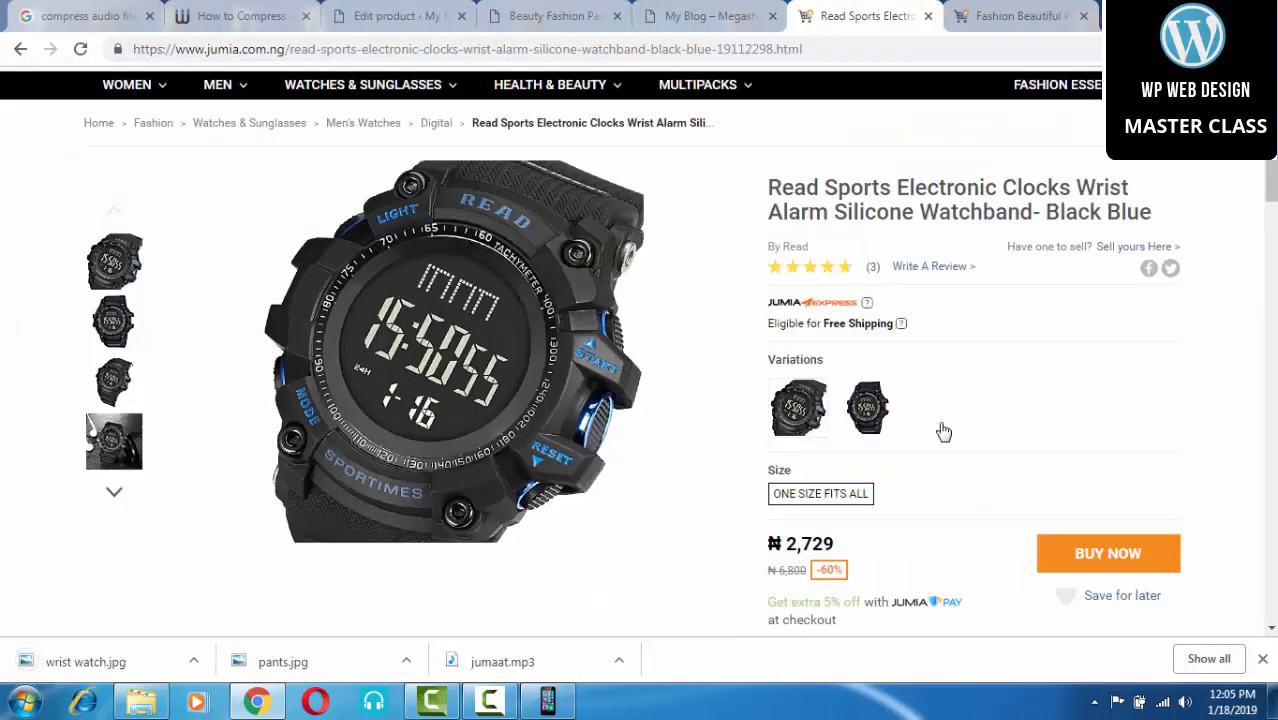
Step: Return to the Eebliss product editor and start a new product
scroll(943, 432, "up", 1)
key("ctrl+shift+Tab")
key("ctrl+shift+Tab")
key("ctrl+shift+Tab")
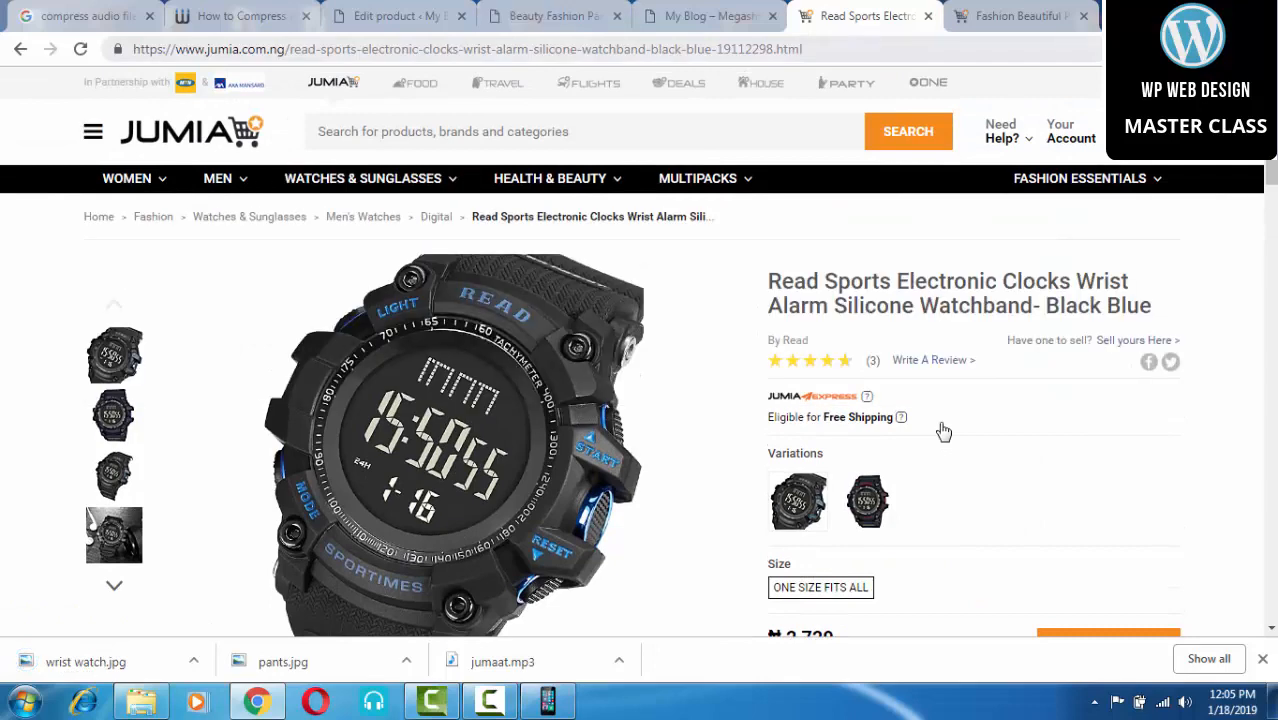
scroll(943, 432, "down", 2)
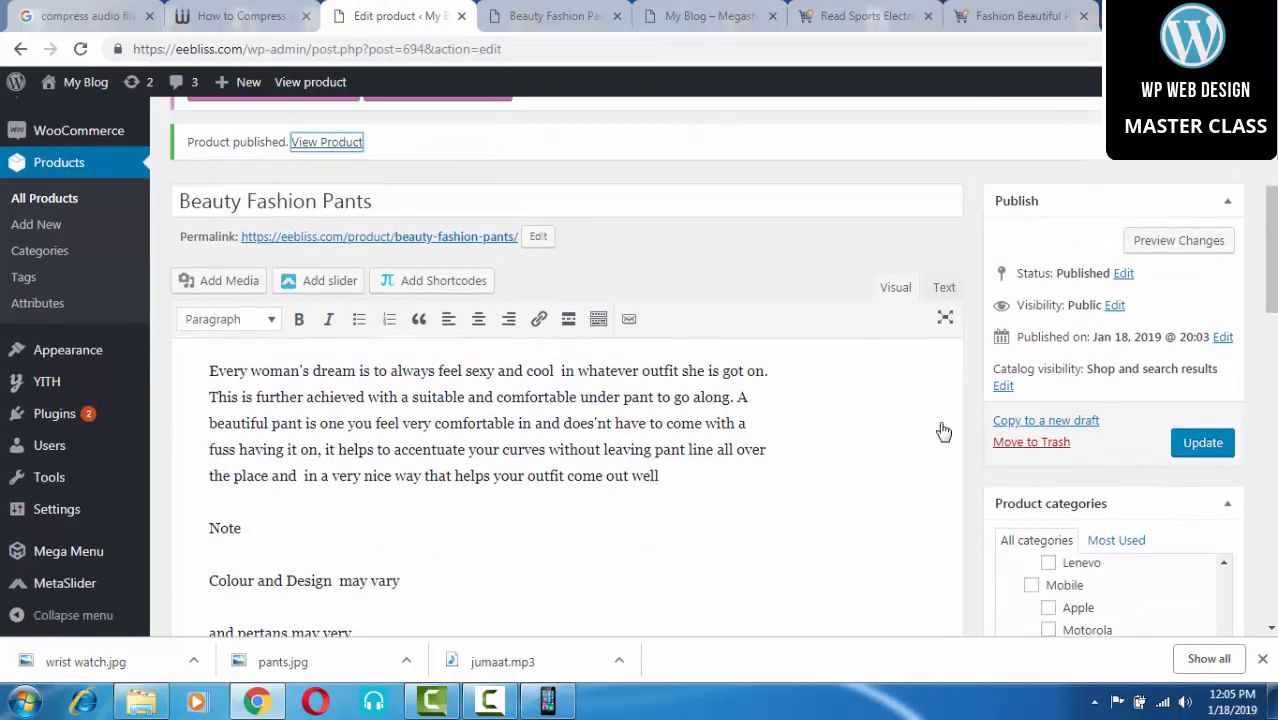
scroll(943, 432, "up", 2)
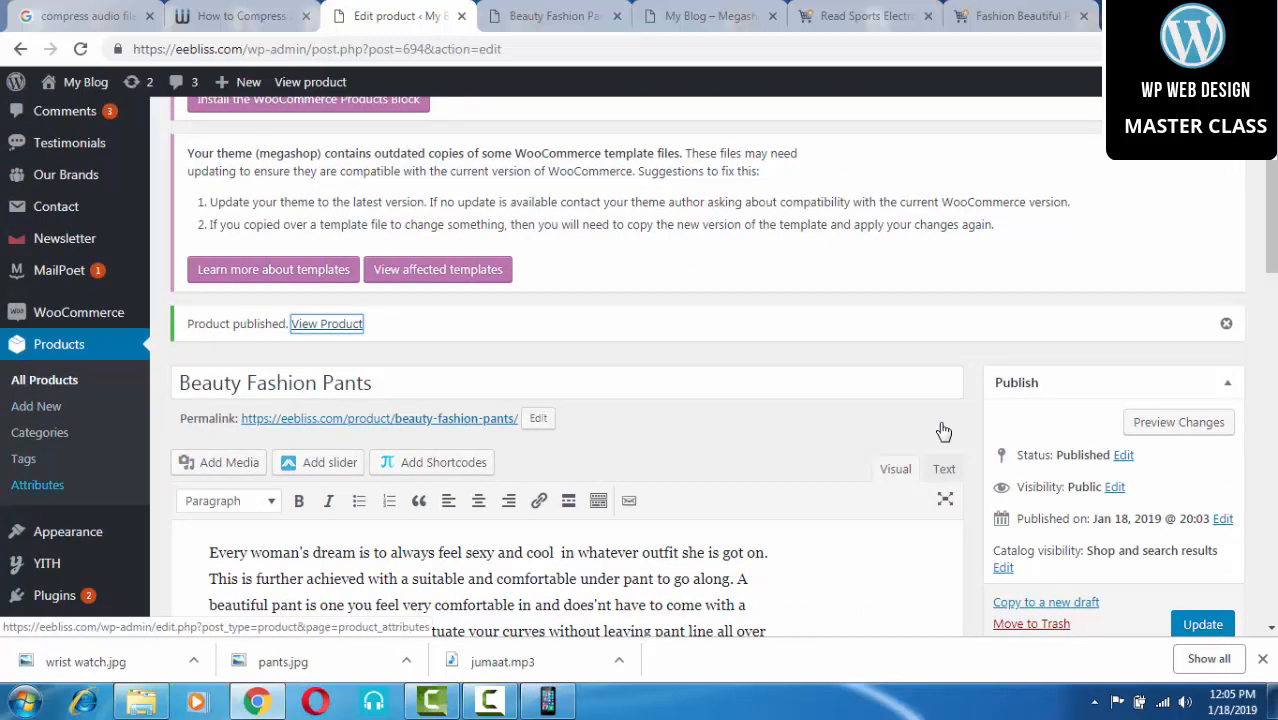
left_click(36, 406)
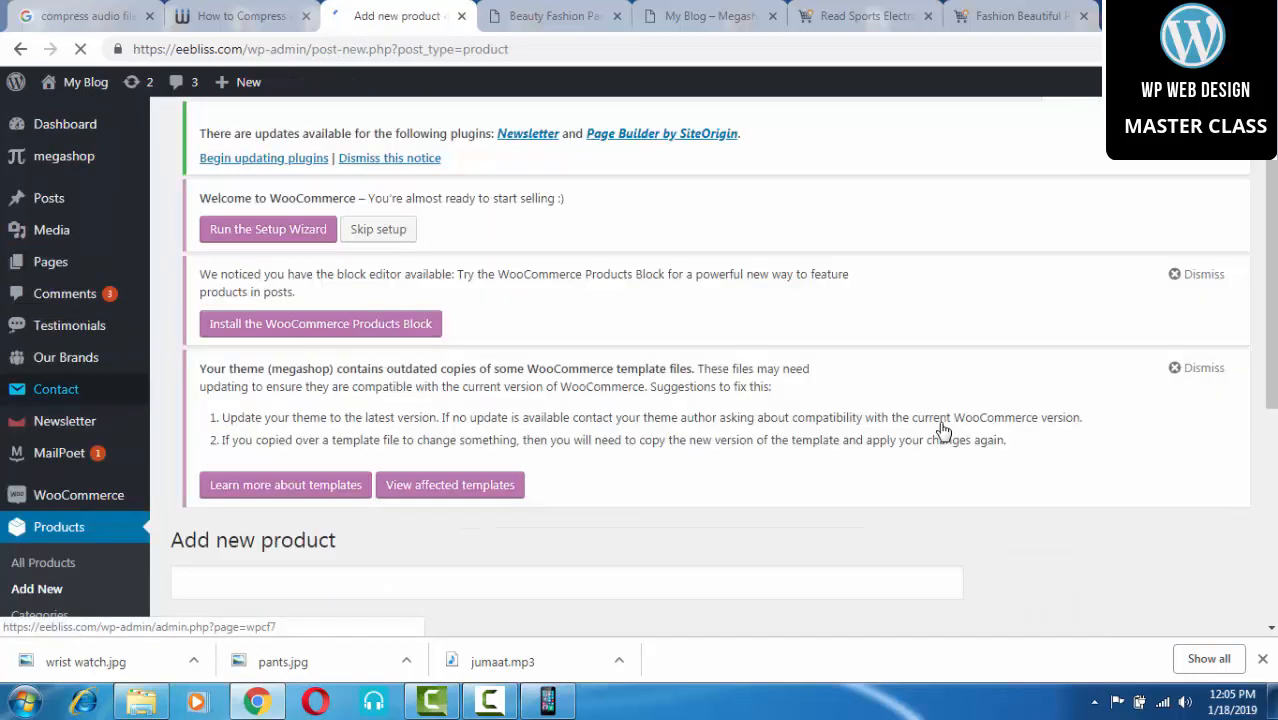
scroll(943, 430, "down", 3)
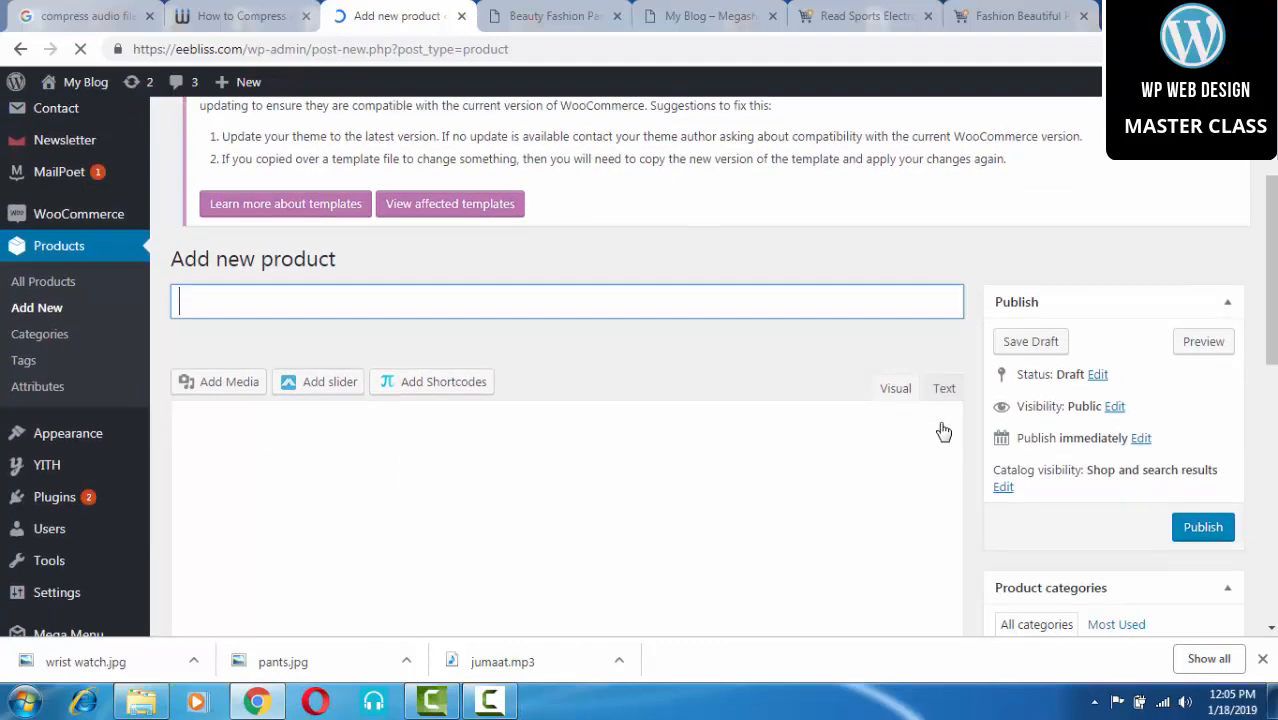
scroll(943, 430, "up", 3)
Step: Check the Read Sports watch listing on Jumia, then go back to the new product form
key("ctrl+9")
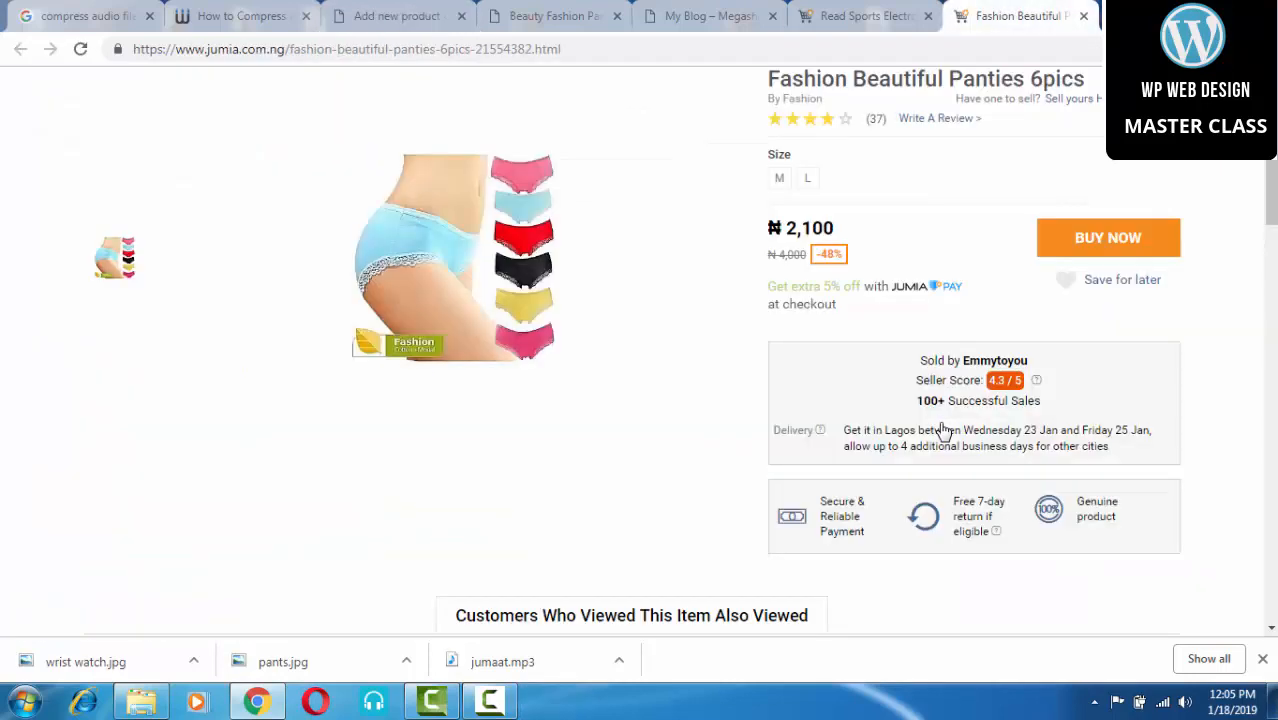
key("ctrl+shift+Tab")
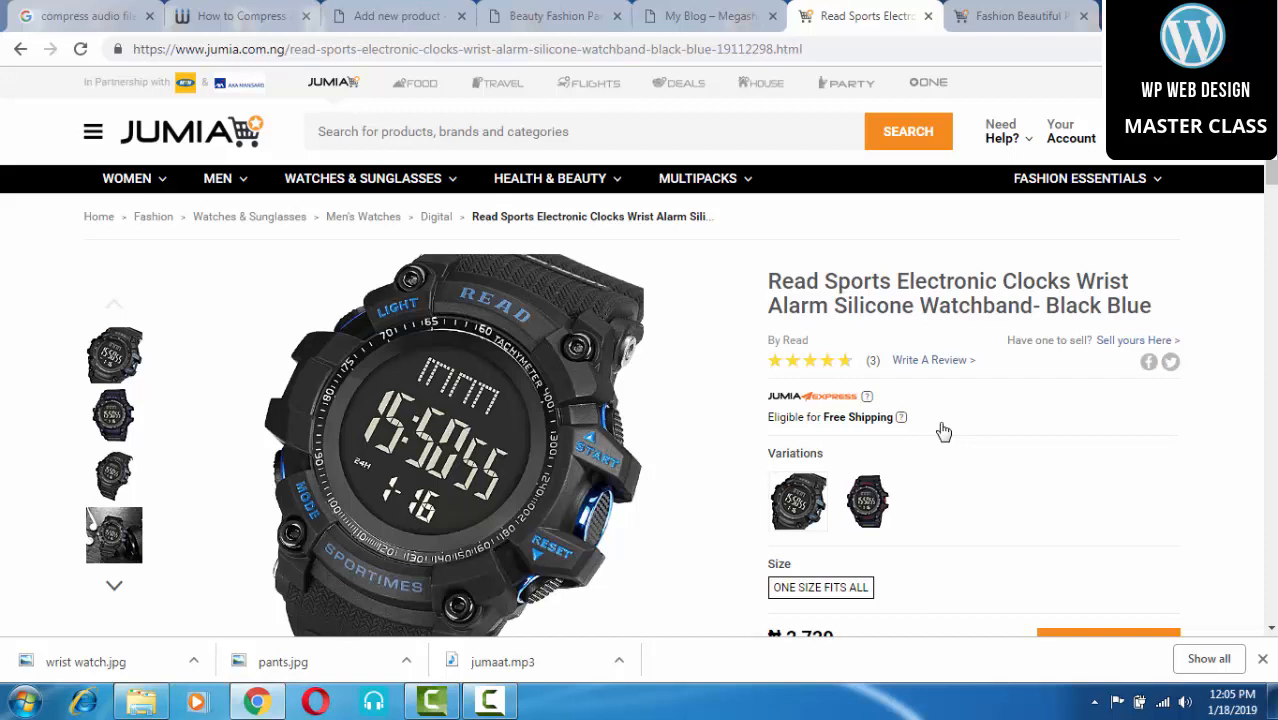
key("ctrl+shift+Tab")
key("ctrl+shift+Tab")
key("ctrl+shift+Tab")
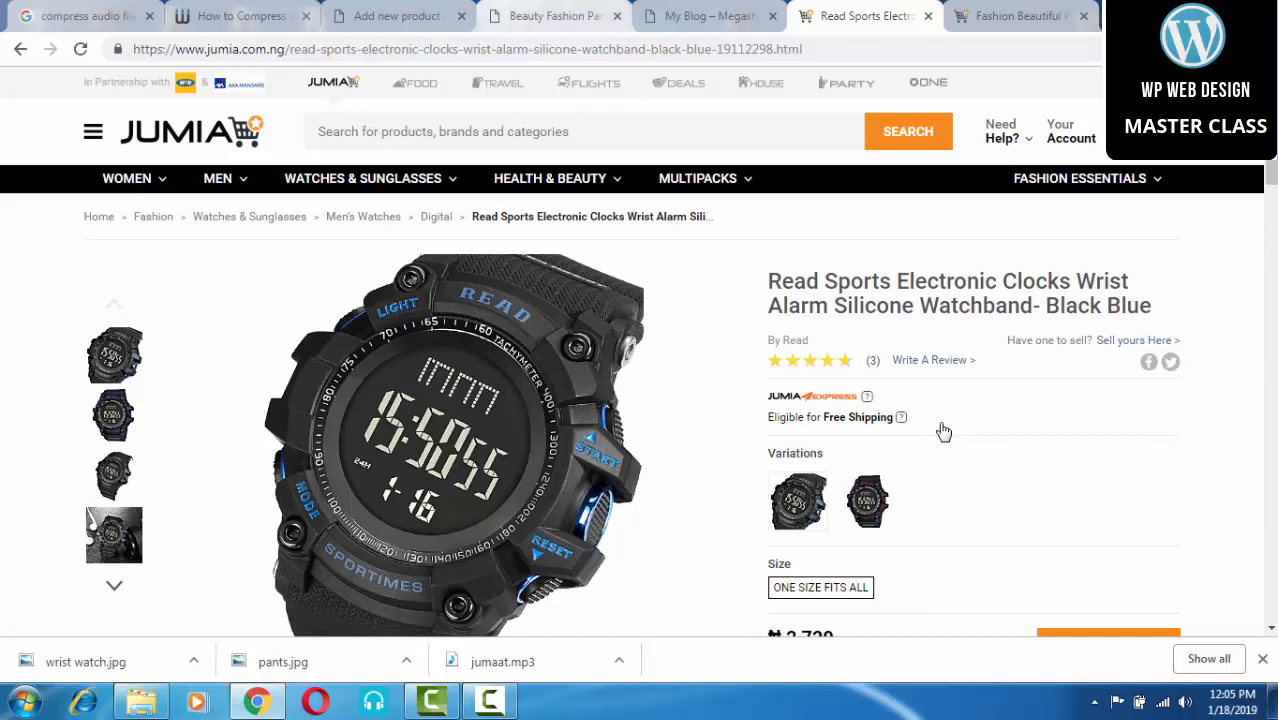
Step: Title the new product "Sport Electronic Wrist Watch" in the Eebliss product form
scroll(943, 431, "down", 2)
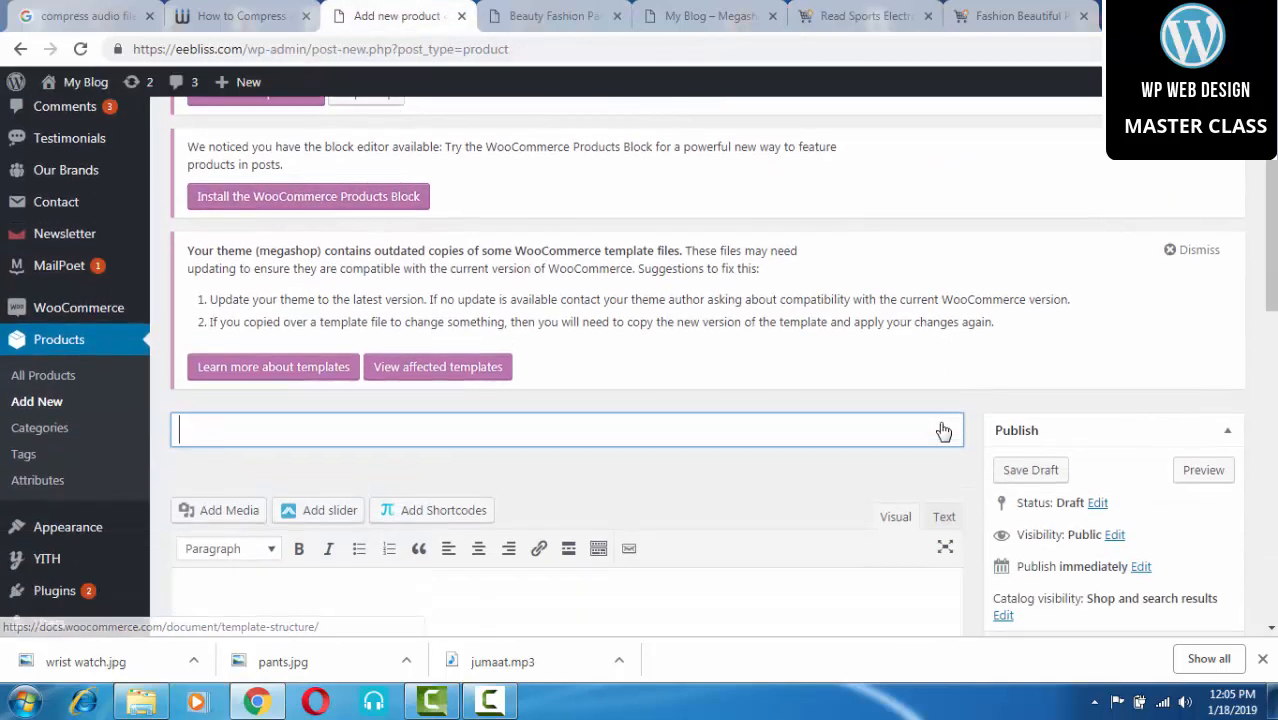
scroll(943, 431, "down", 1)
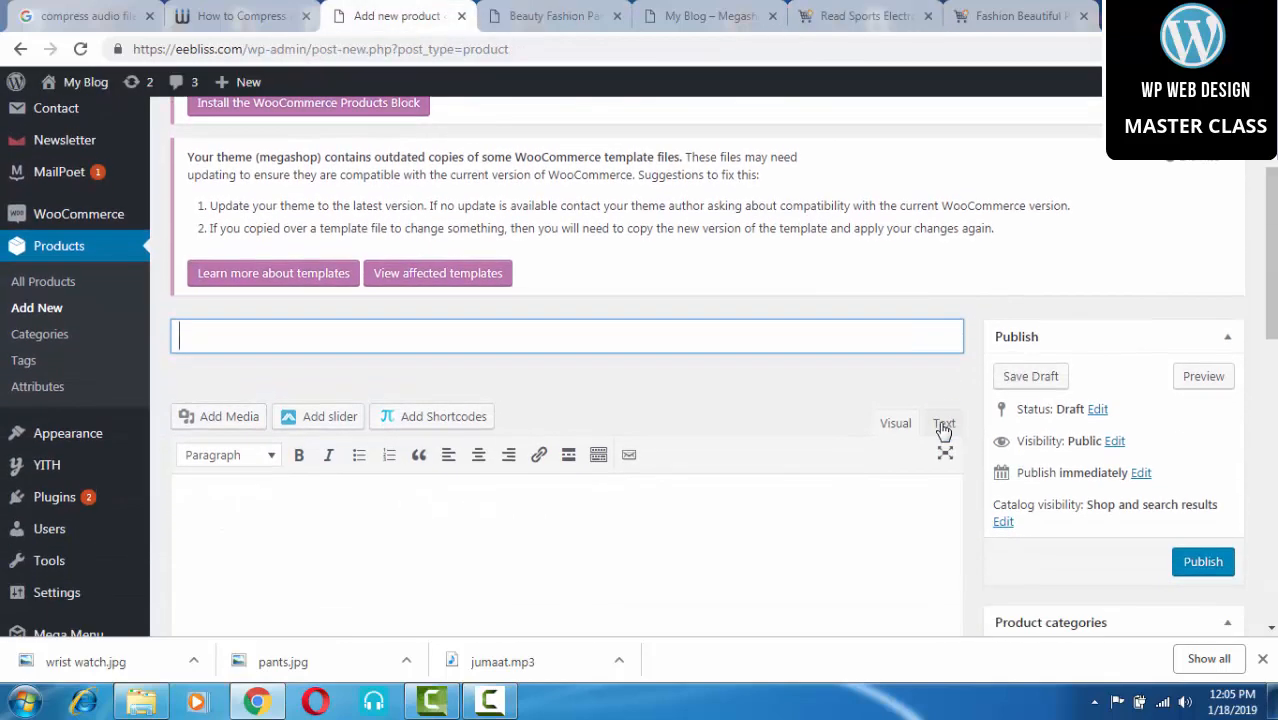
type("Sport Electrom")
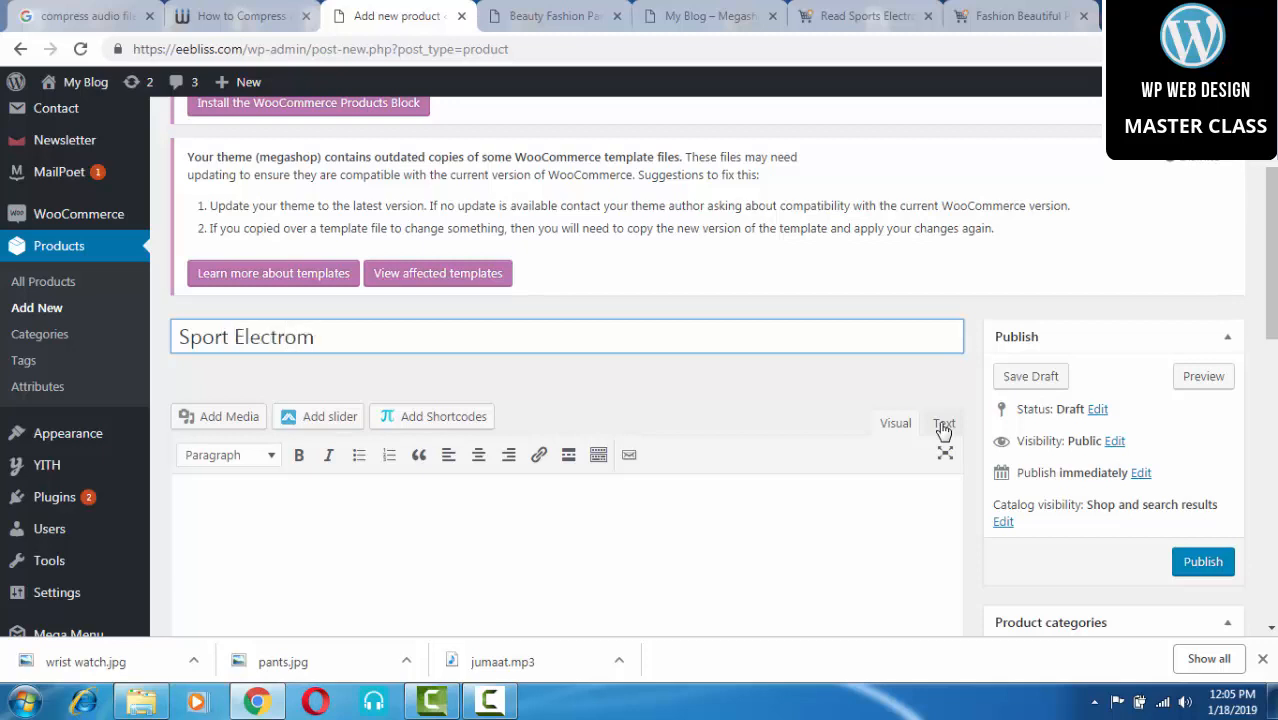
key("BackSpace")
type("nic Wrist Watch")
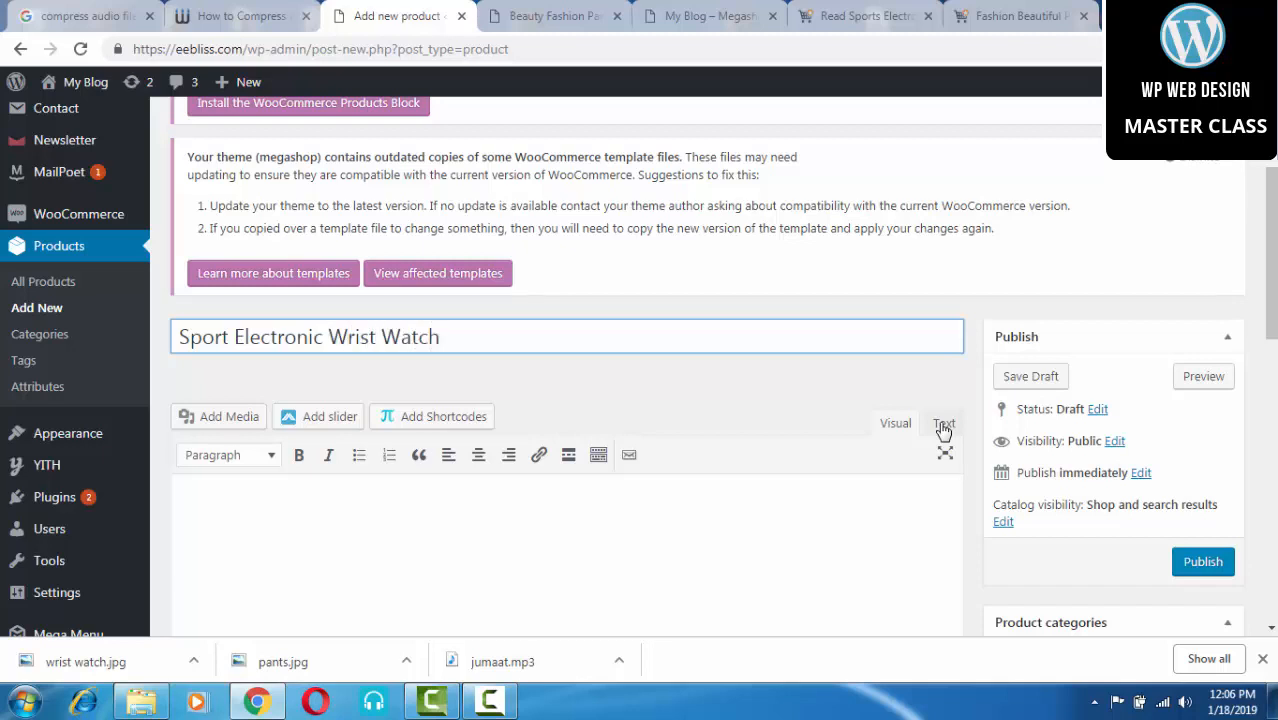
scroll(943, 430, "down", 1)
left_click(943, 430)
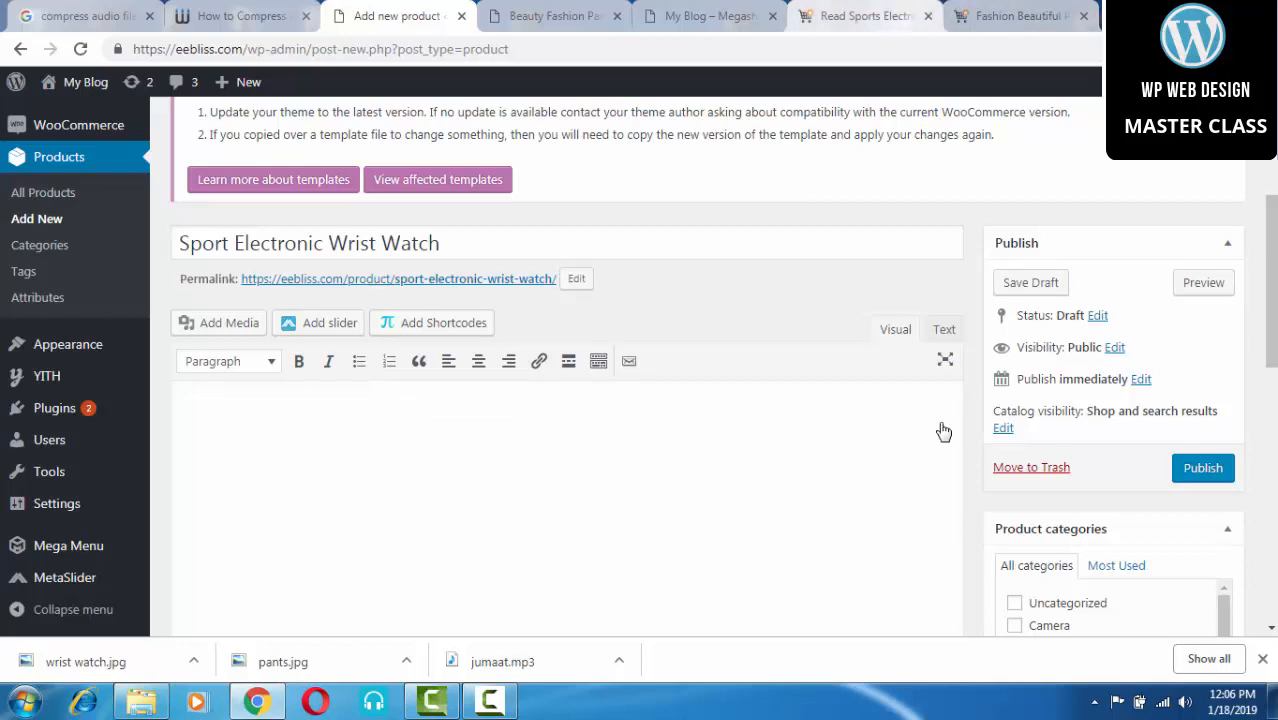
Step: Go to the Read Sports watch listing on Jumia and look through its description and specifications
key("ctrl+6")
scroll(943, 430, "down", 5)
scroll(943, 430, "down", 6)
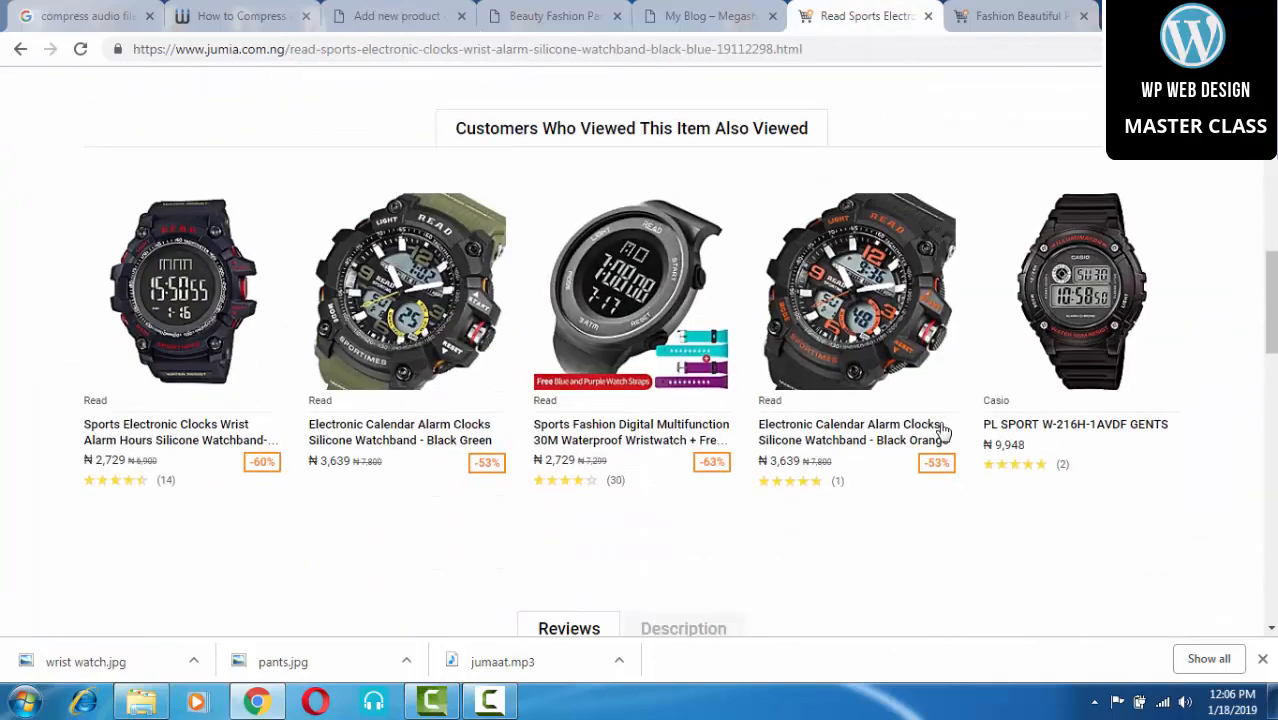
scroll(943, 432, "down", 7)
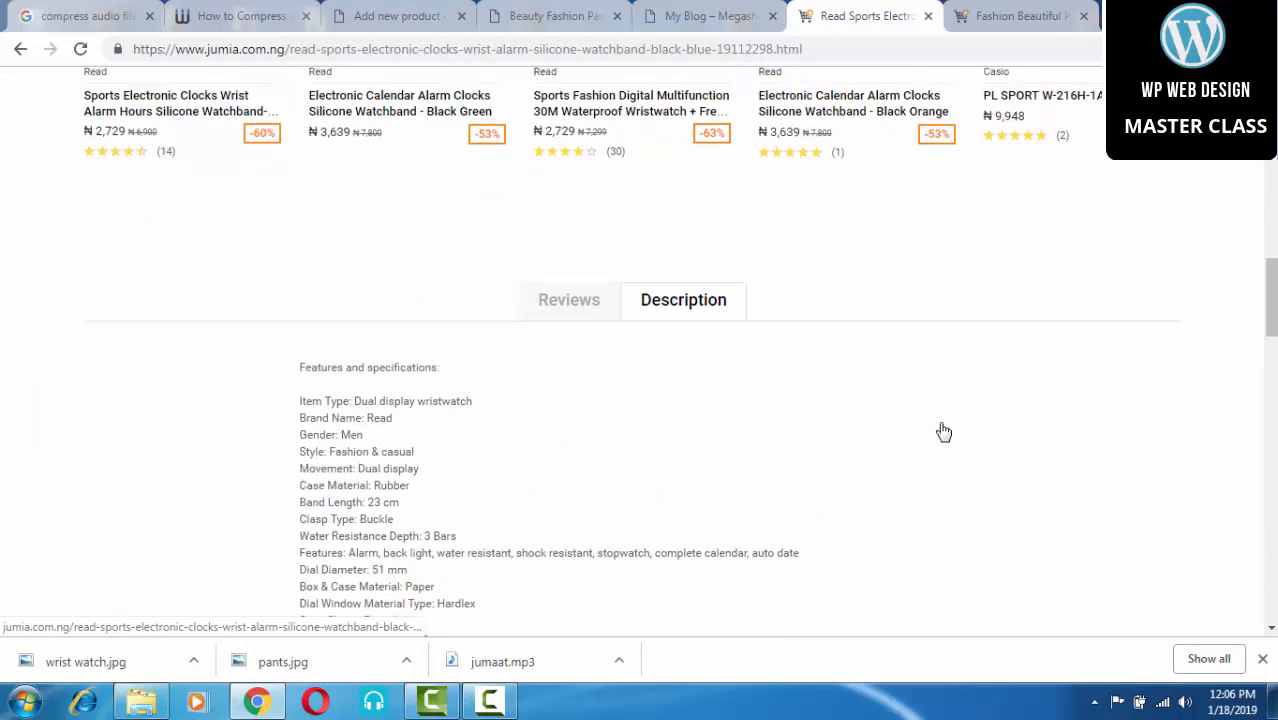
scroll(943, 432, "down", 5)
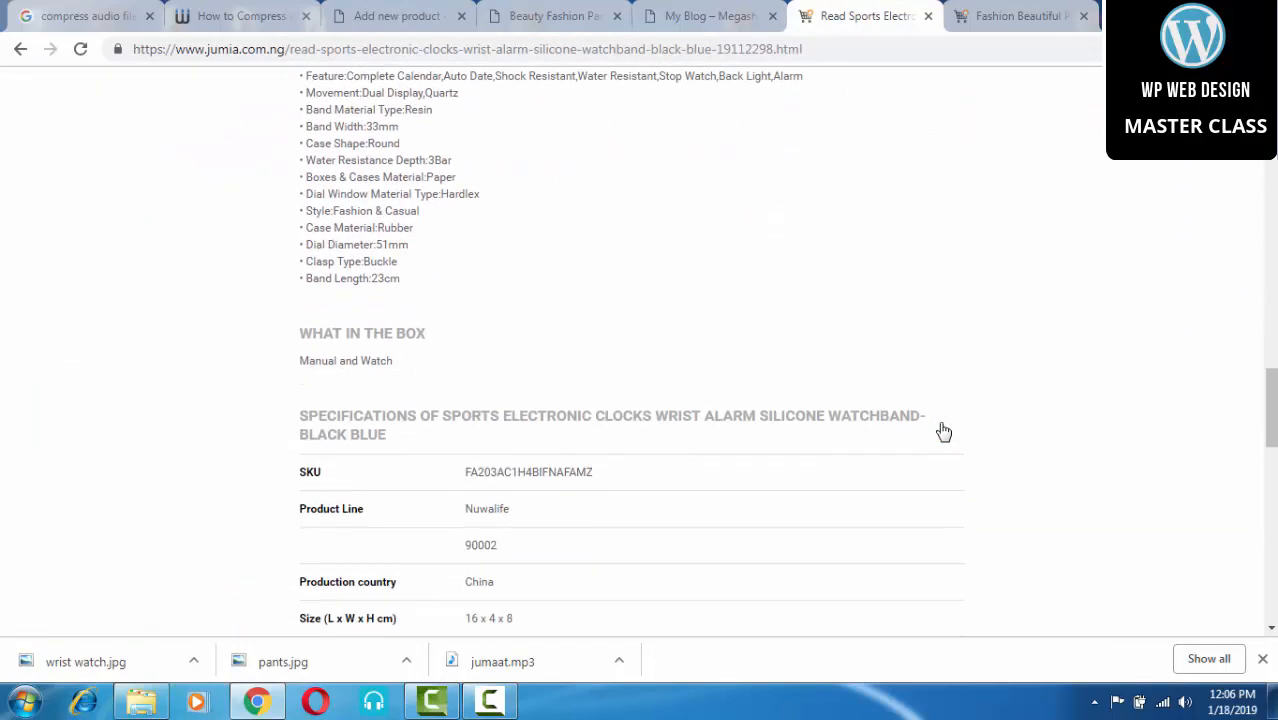
scroll(943, 432, "down", 1)
scroll(943, 432, "up", 1)
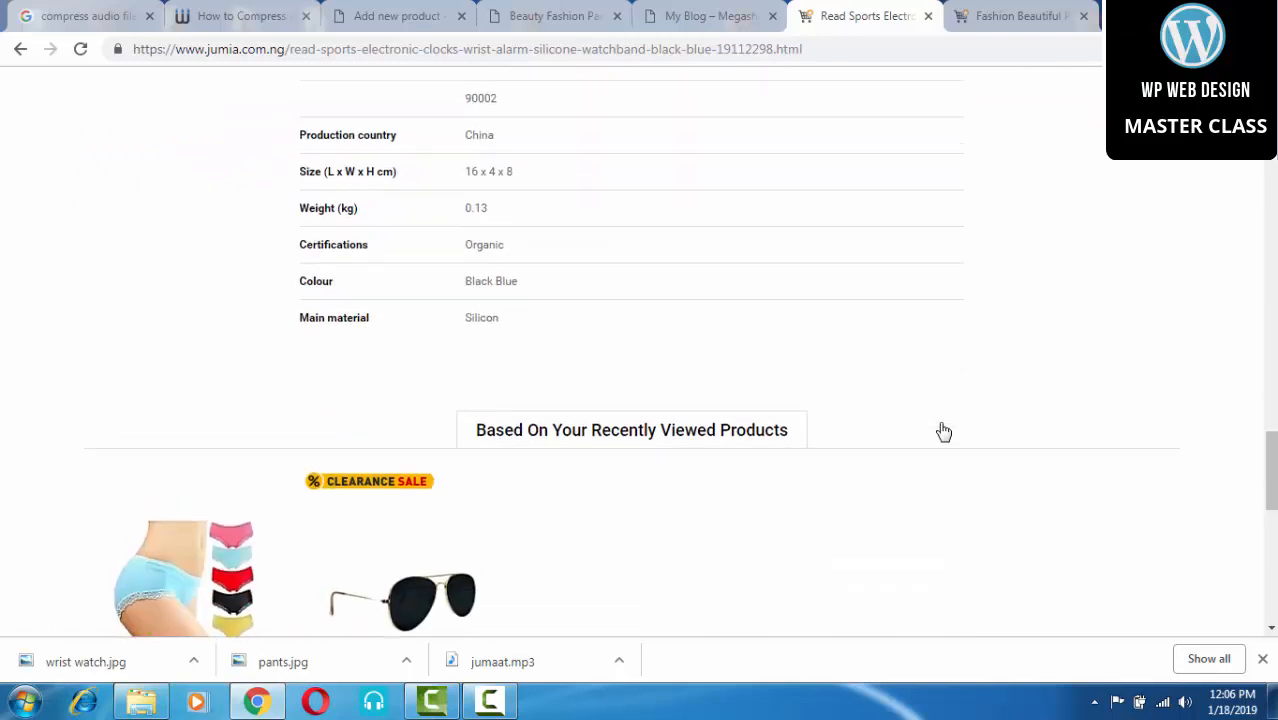
left_click_drag(943, 432, 943, 210)
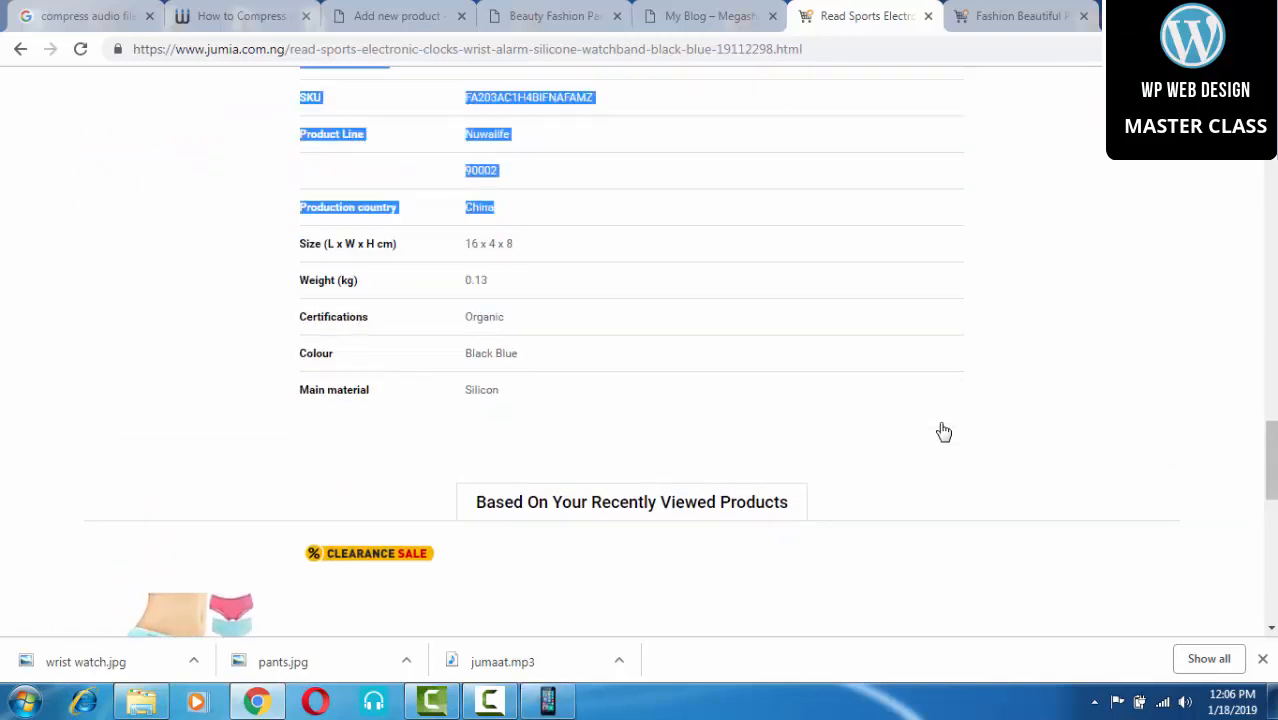
left_click_drag(943, 432, 943, 174)
scroll(943, 432, "up", 13)
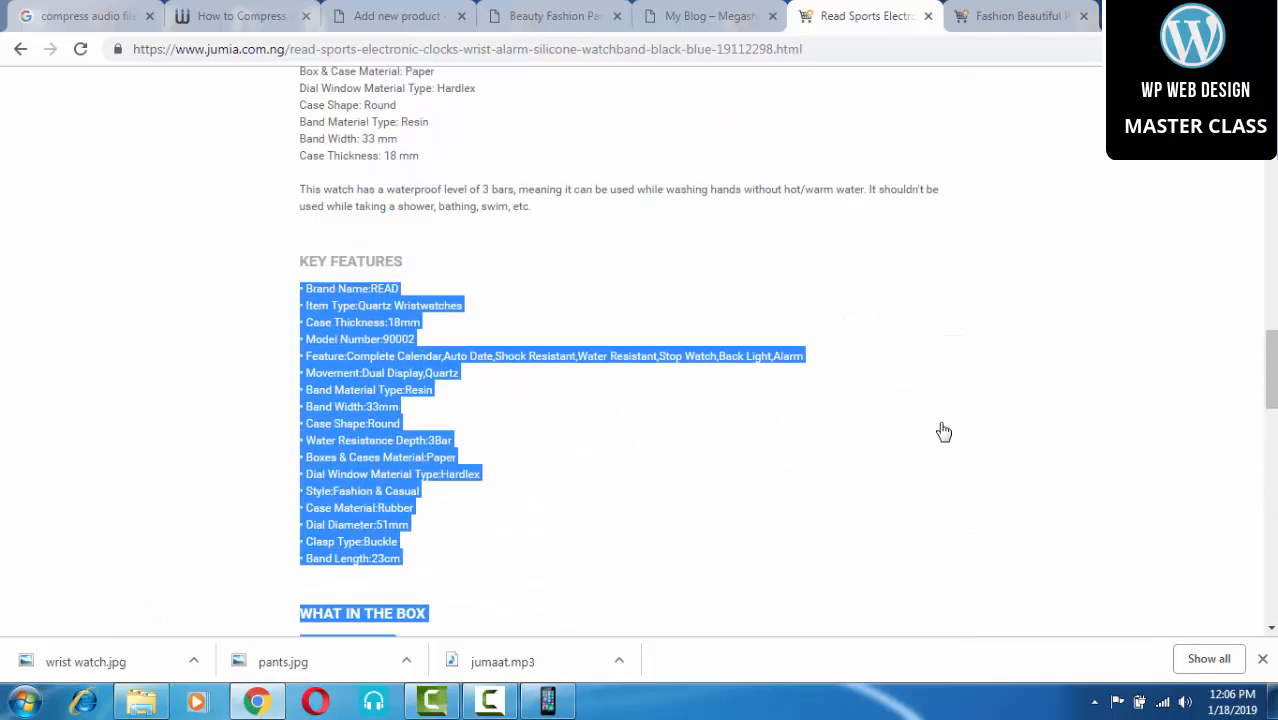
Step: Copy the listing's "Features and specifications" text, including the waterproof note, and paste it into the new product's main description
scroll(943, 432, "down", 3)
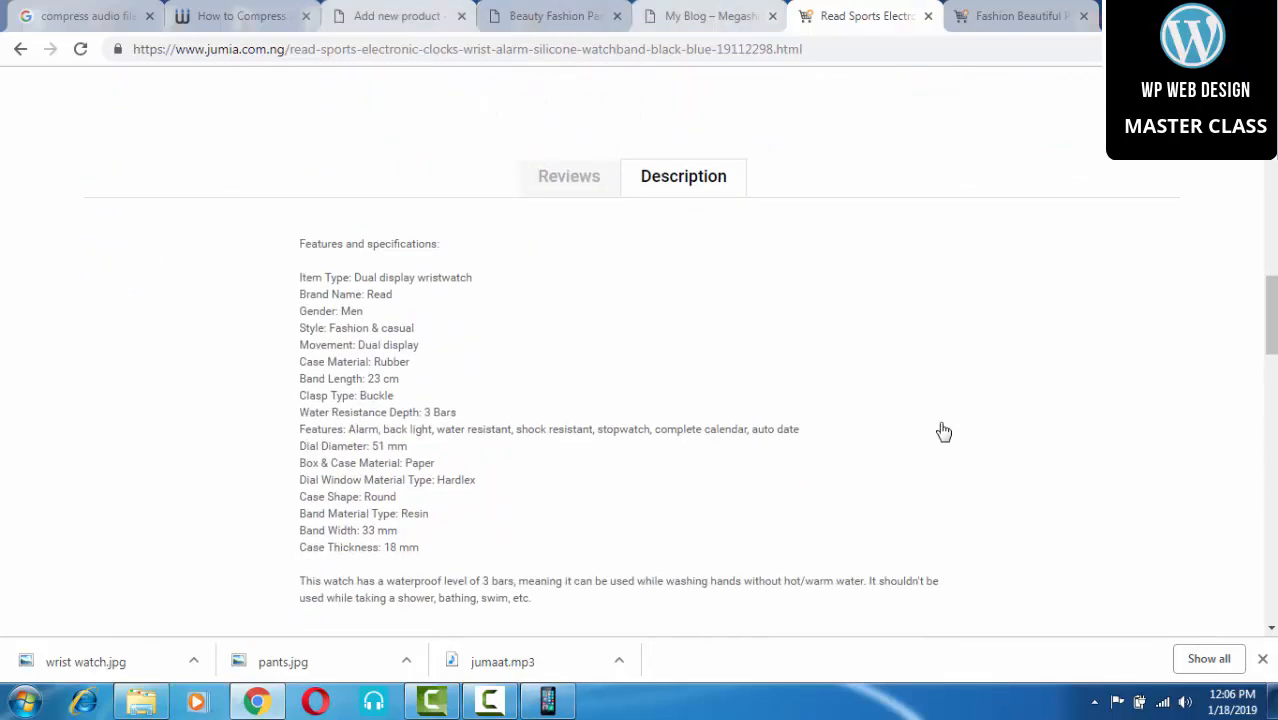
mouse_move(299, 243)
left_mouse_down()
mouse_move(440, 246)
mouse_move(428, 530)
mouse_move(568, 581)
mouse_move(531, 597)
left_mouse_up()
key("ctrl+c")
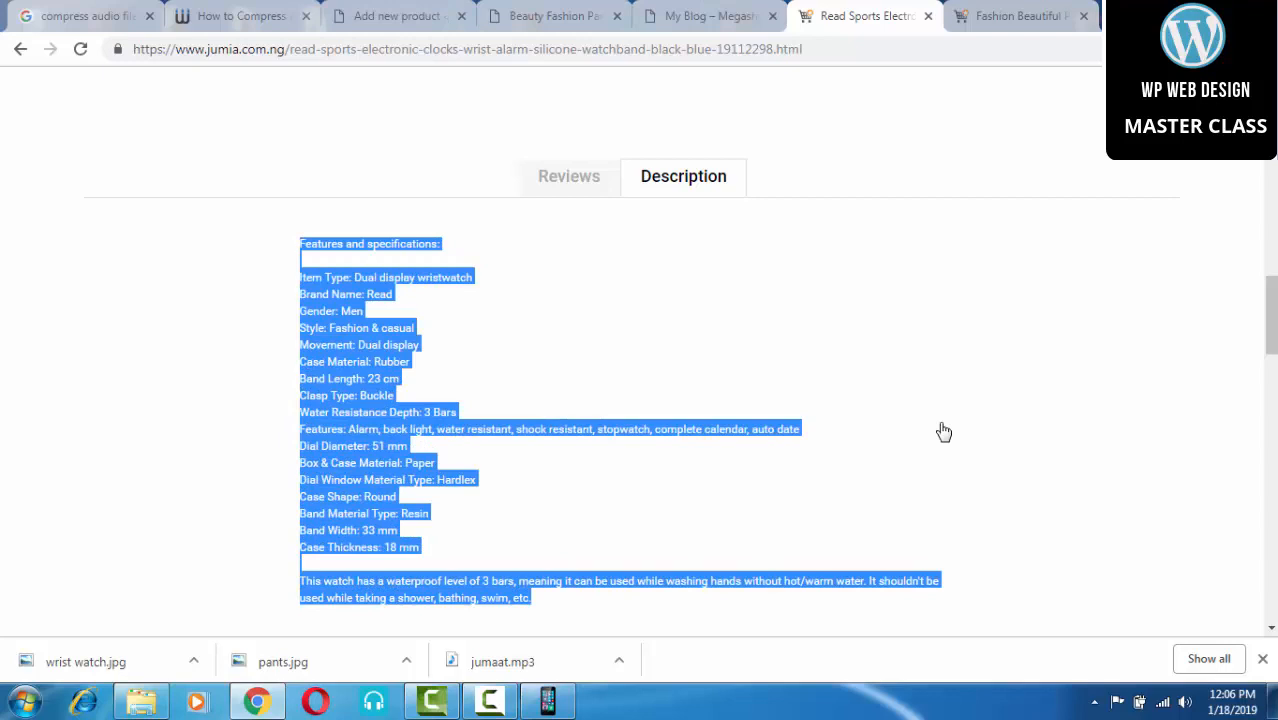
left_click(397, 16)
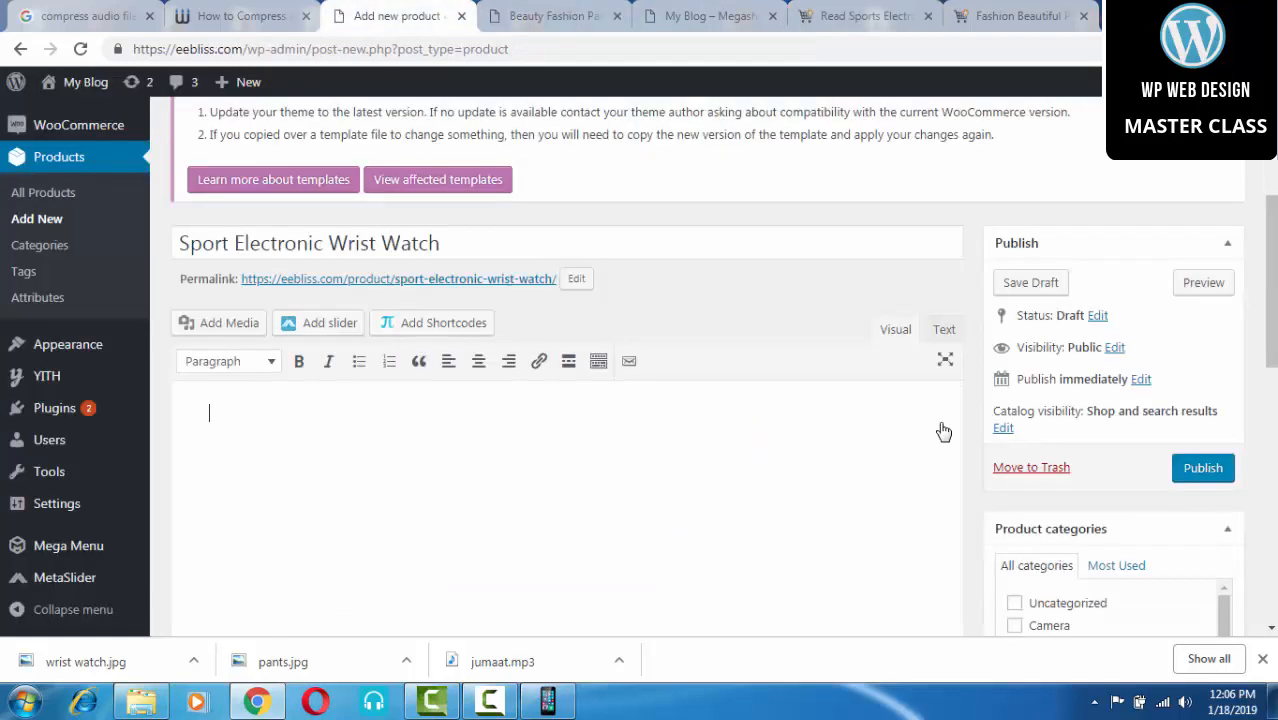
key("ctrl+v")
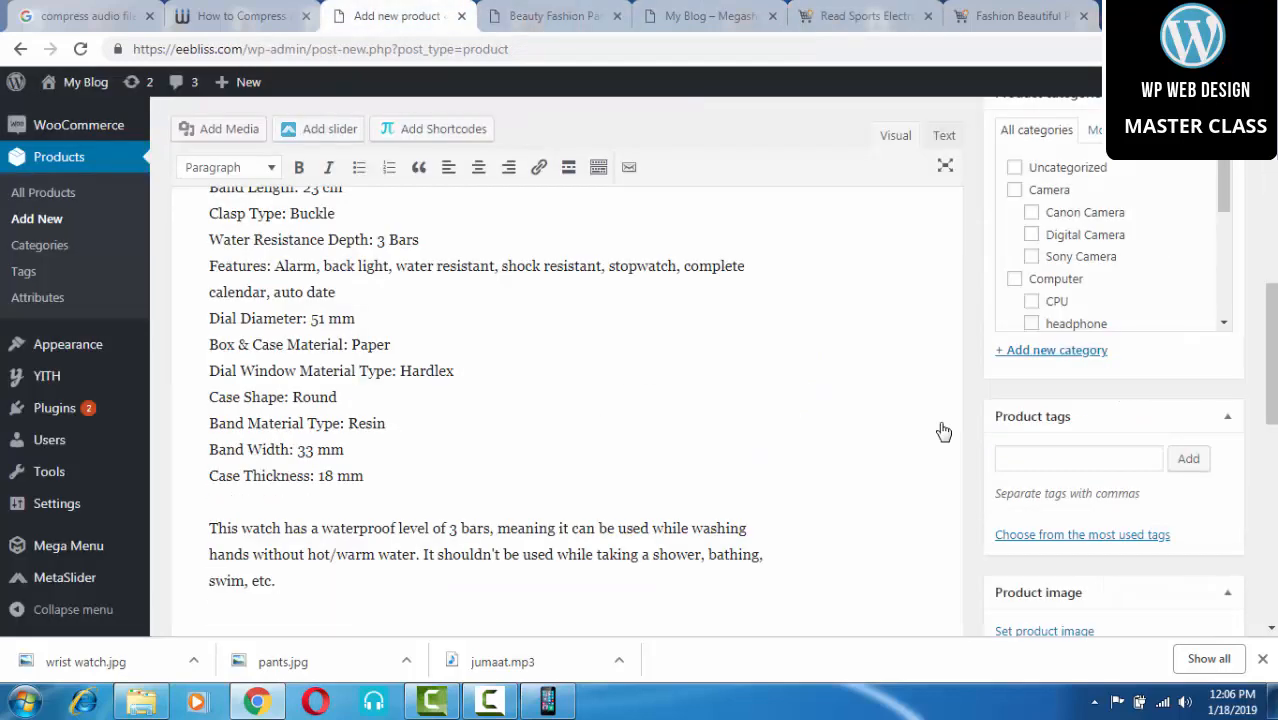
scroll(943, 432, "up", 3)
scroll(943, 432, "up", 1)
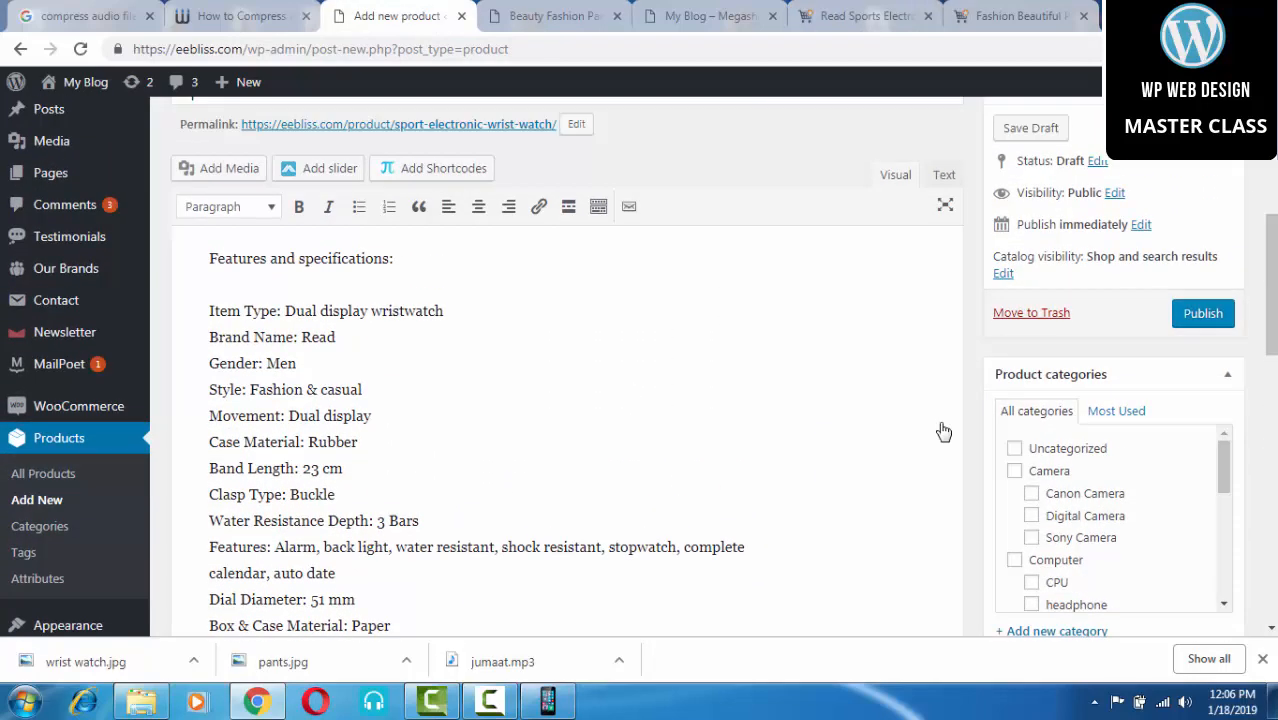
scroll(943, 432, "up", 1)
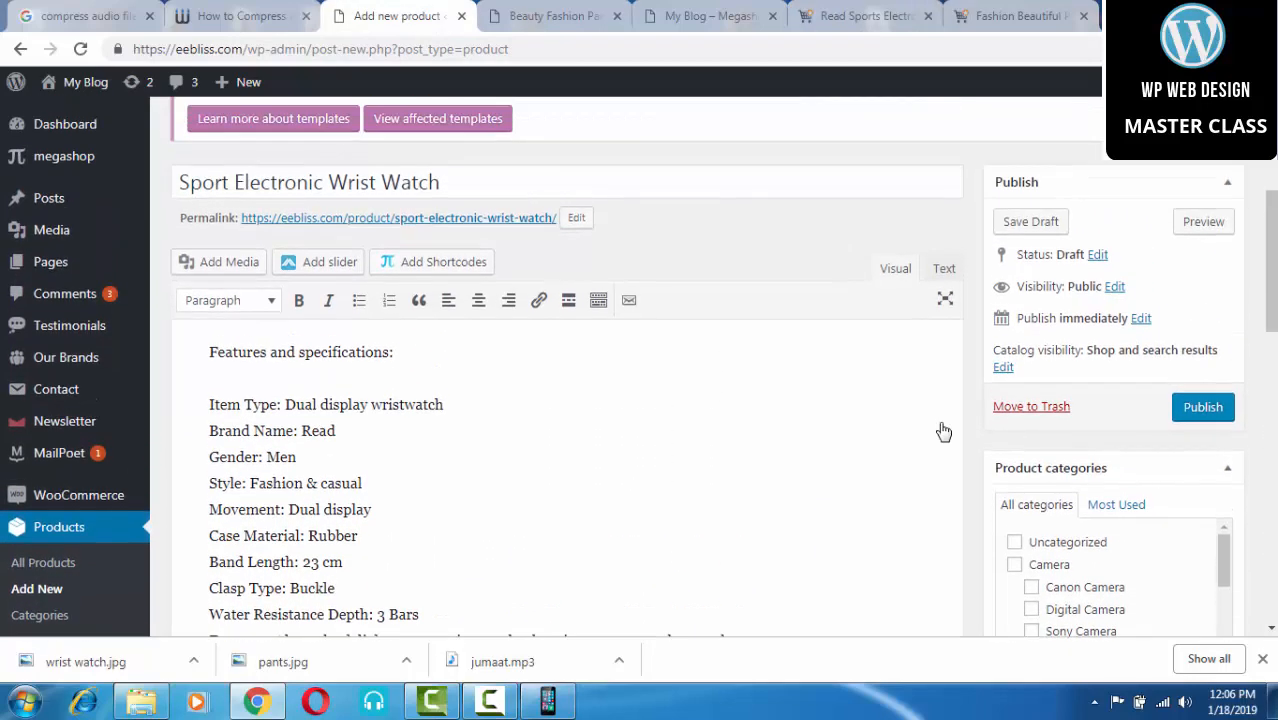
Step: Review the available product types in the product data and keep Simple product
scroll(943, 432, "down", 6)
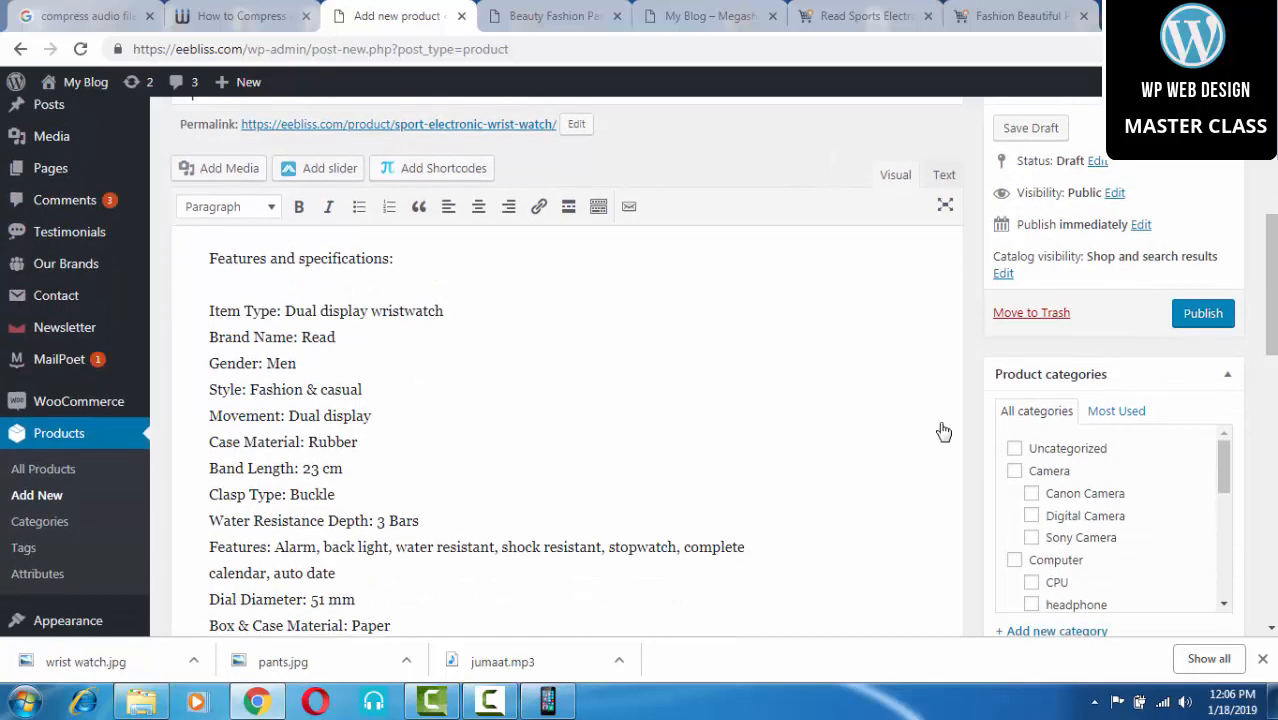
scroll(943, 432, "down", 2)
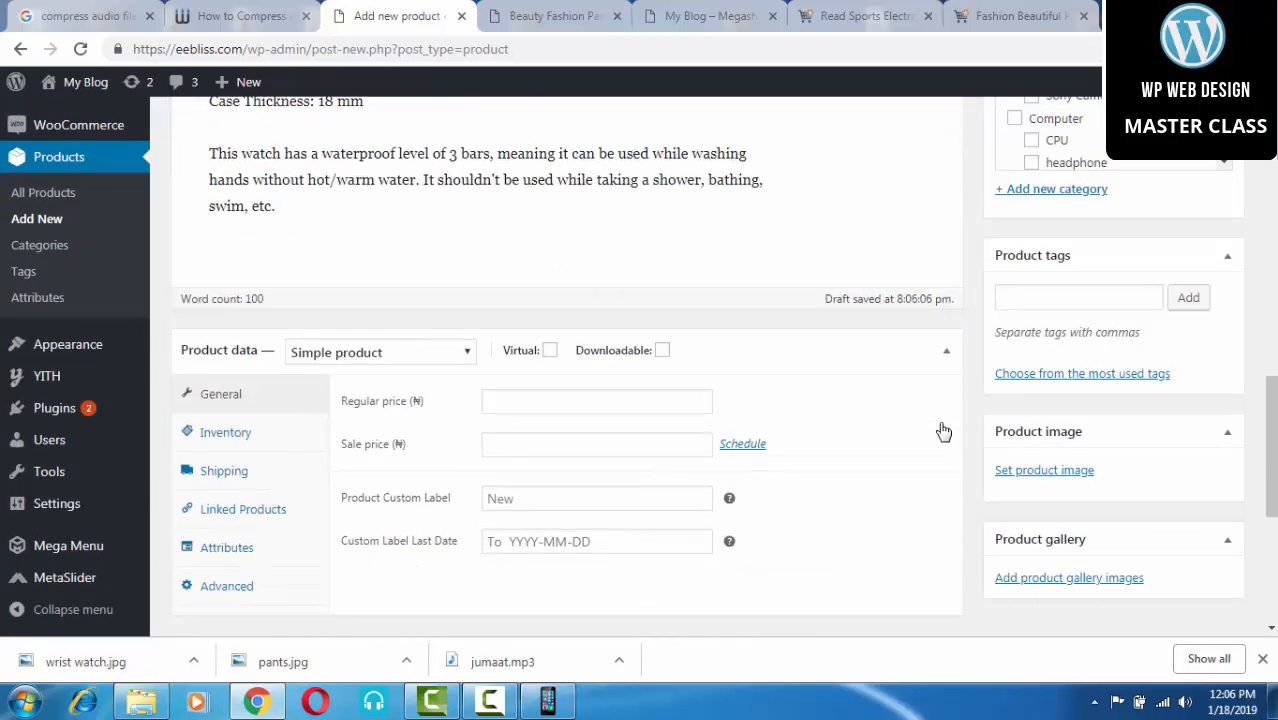
left_click(380, 352)
left_click(380, 352)
left_click(380, 352)
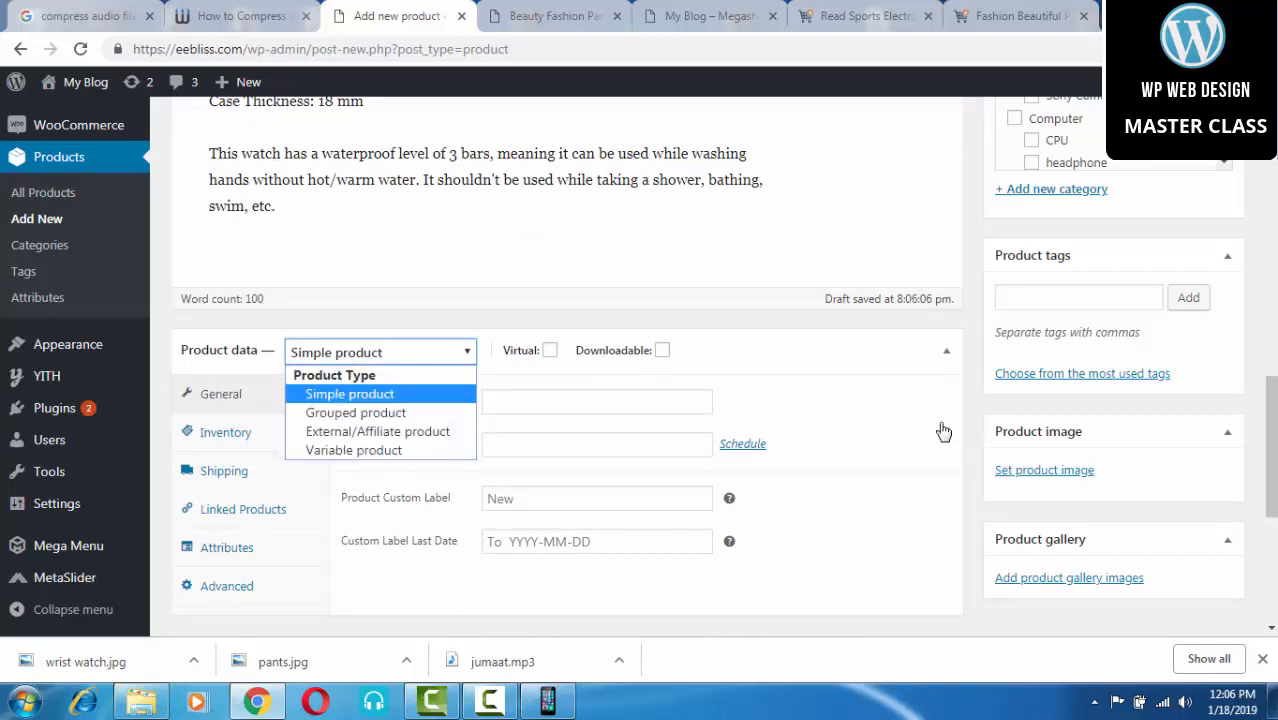
left_click(380, 352)
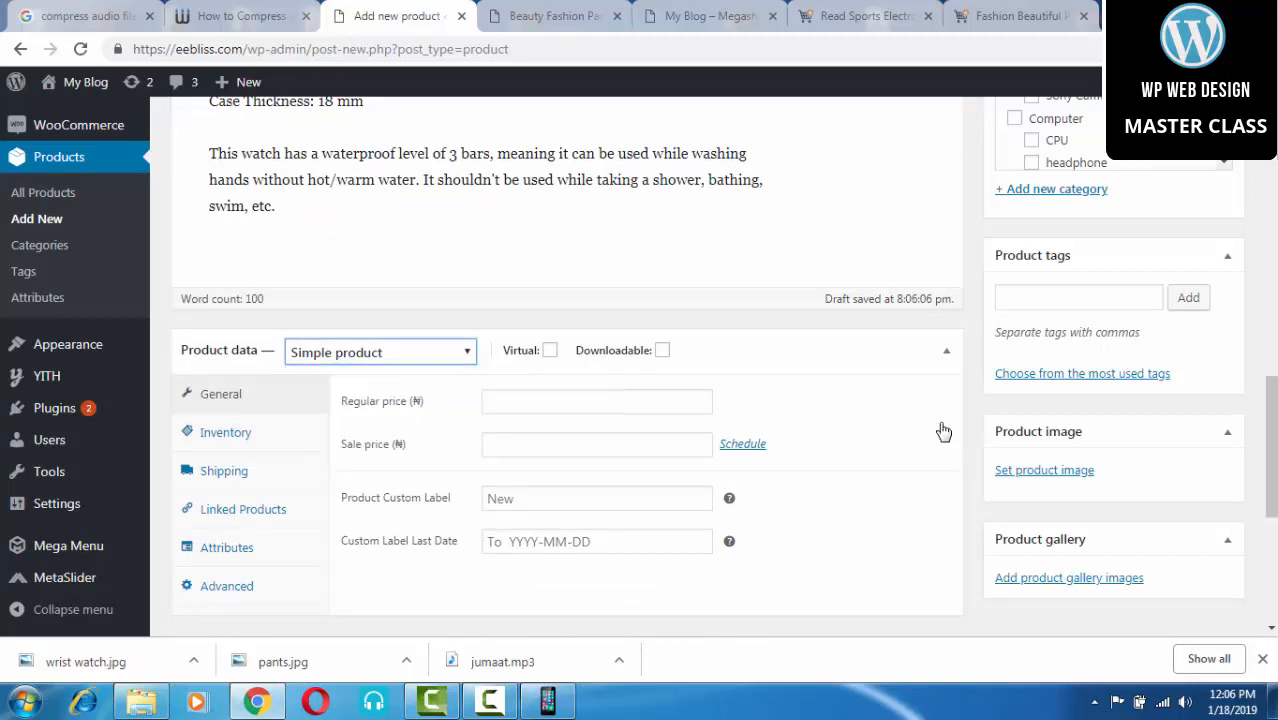
Step: Set the product's regular price to 10500 and its sale price to 7500 naira
left_click(596, 401)
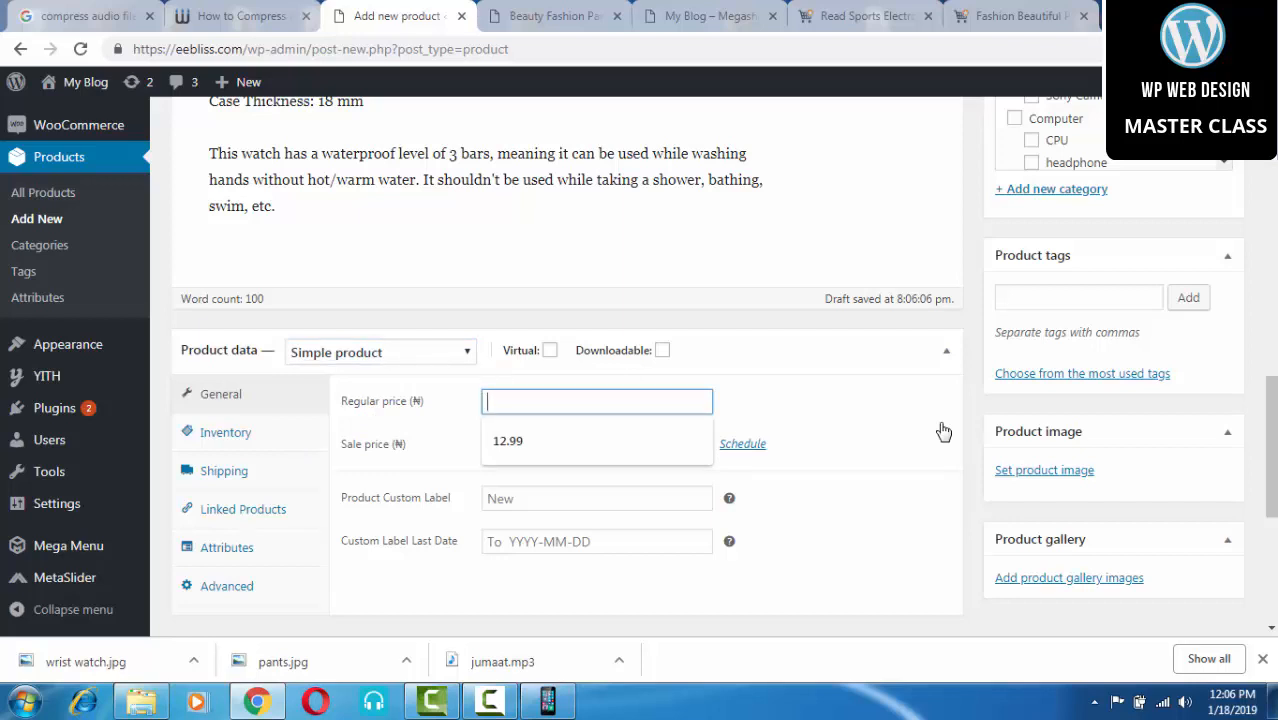
left_click(944, 432)
left_click(596, 401)
type("10500")
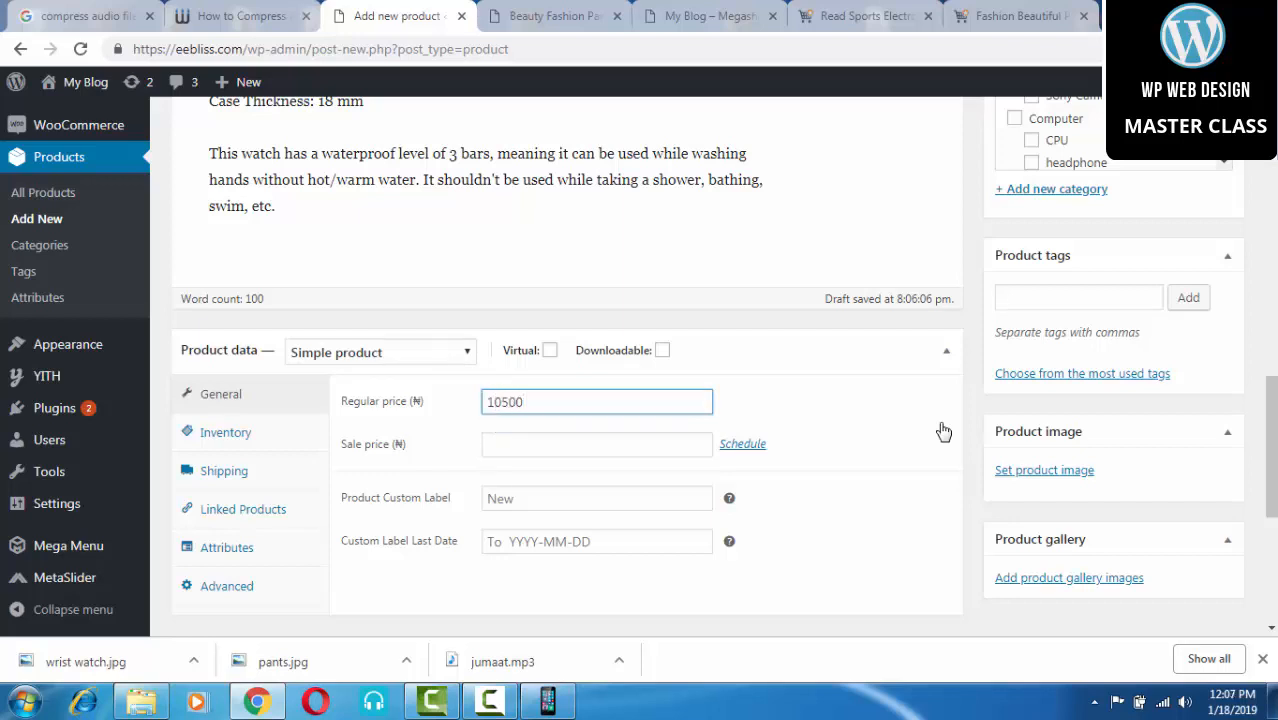
key("Tab")
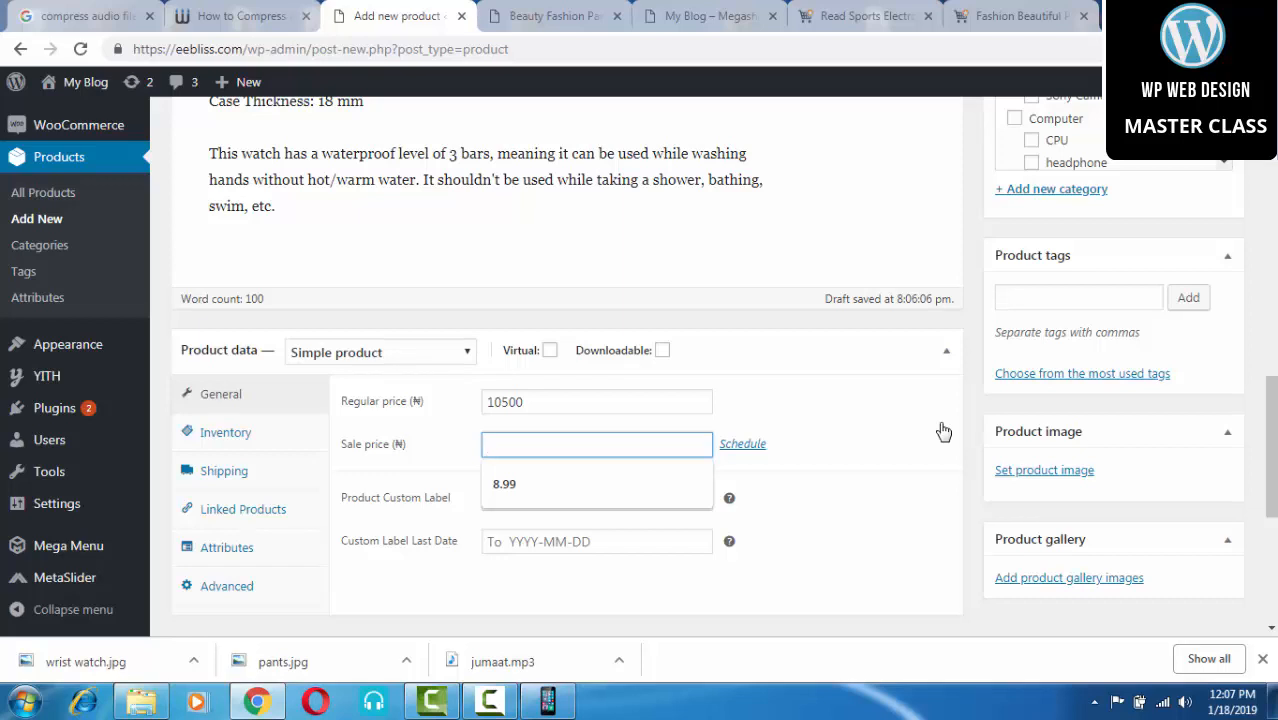
type("7500")
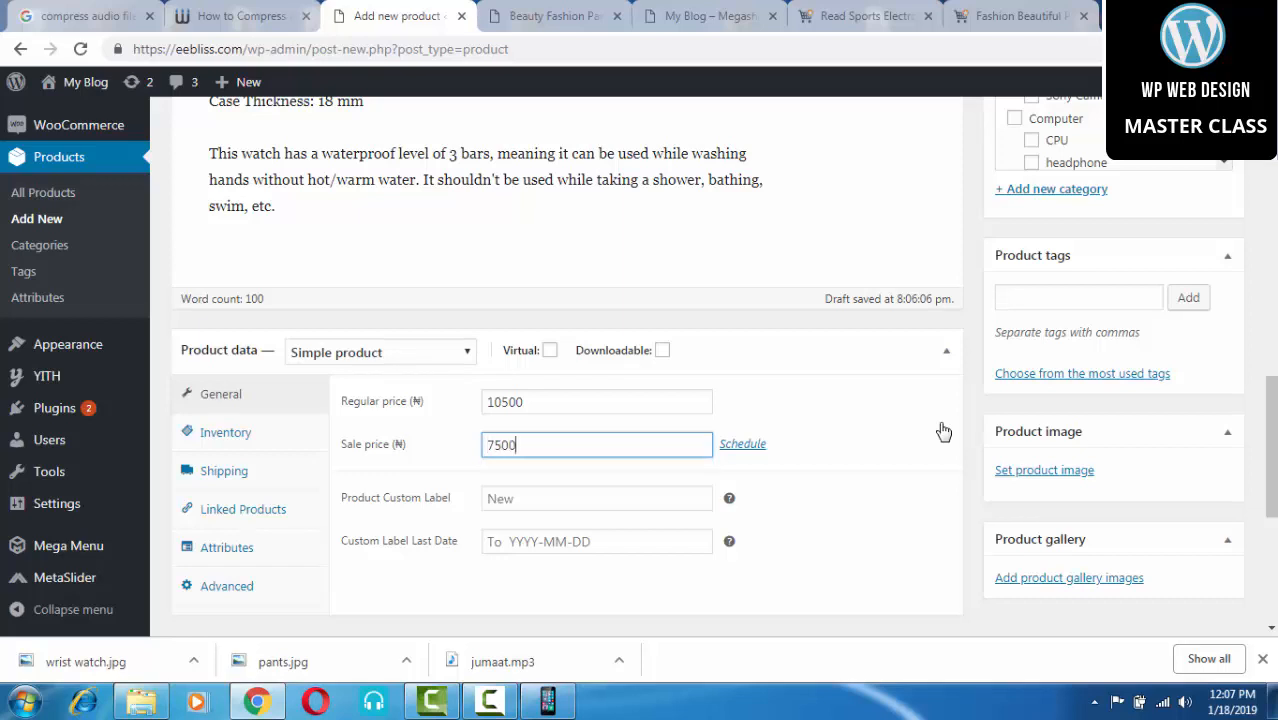
left_click(942, 431)
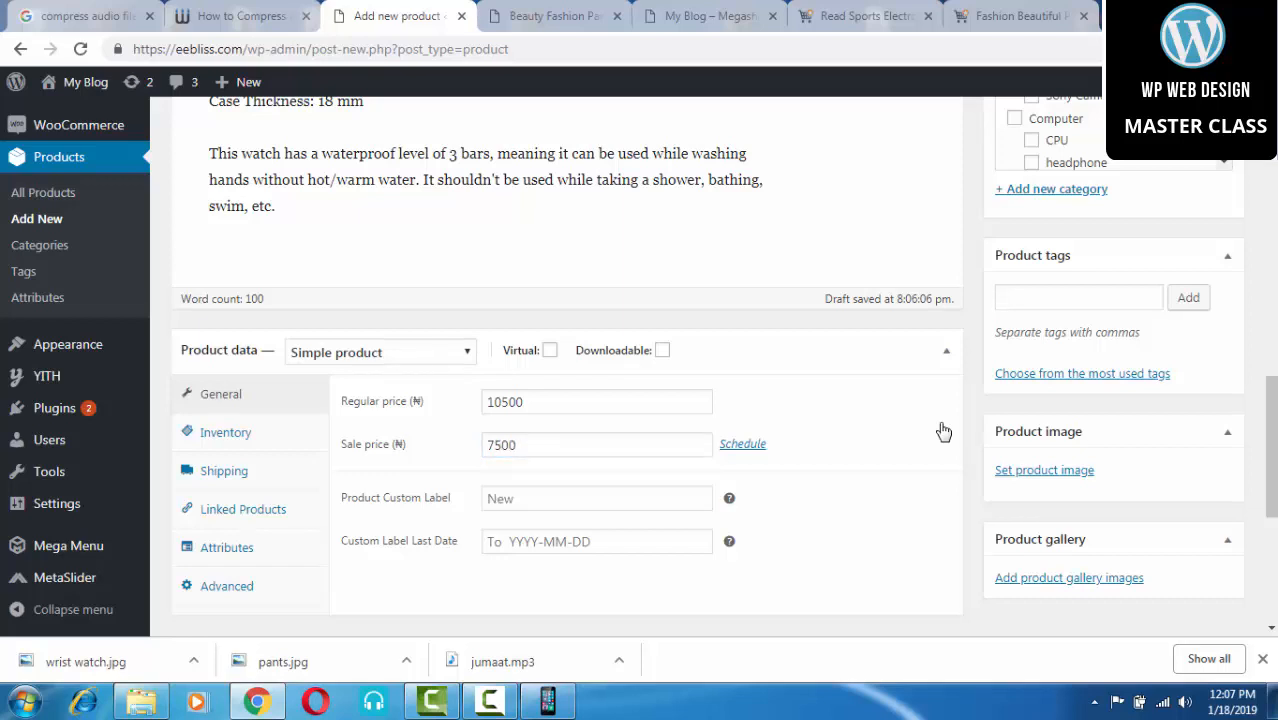
Step: Write "Enjoy Amazing Discount Now!" as the product short description
scroll(942, 431, "down", 1)
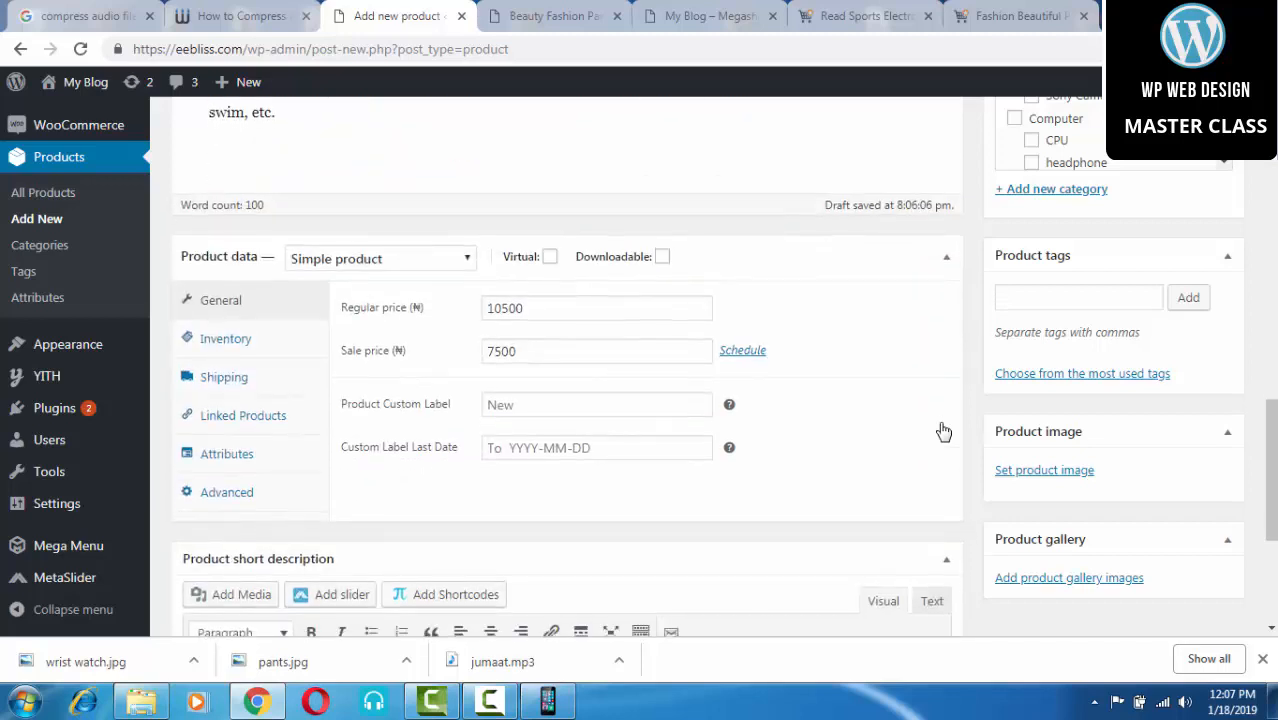
scroll(943, 431, "down", 1)
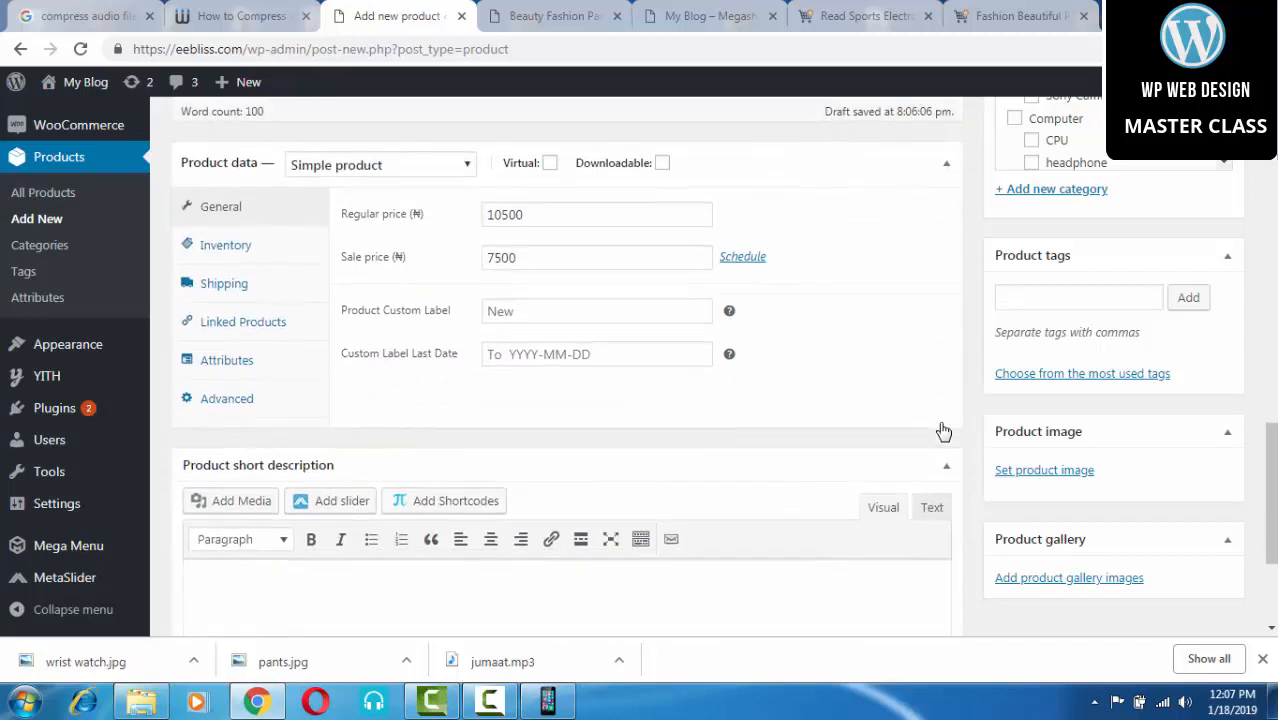
scroll(943, 431, "down", 2)
left_click(943, 431)
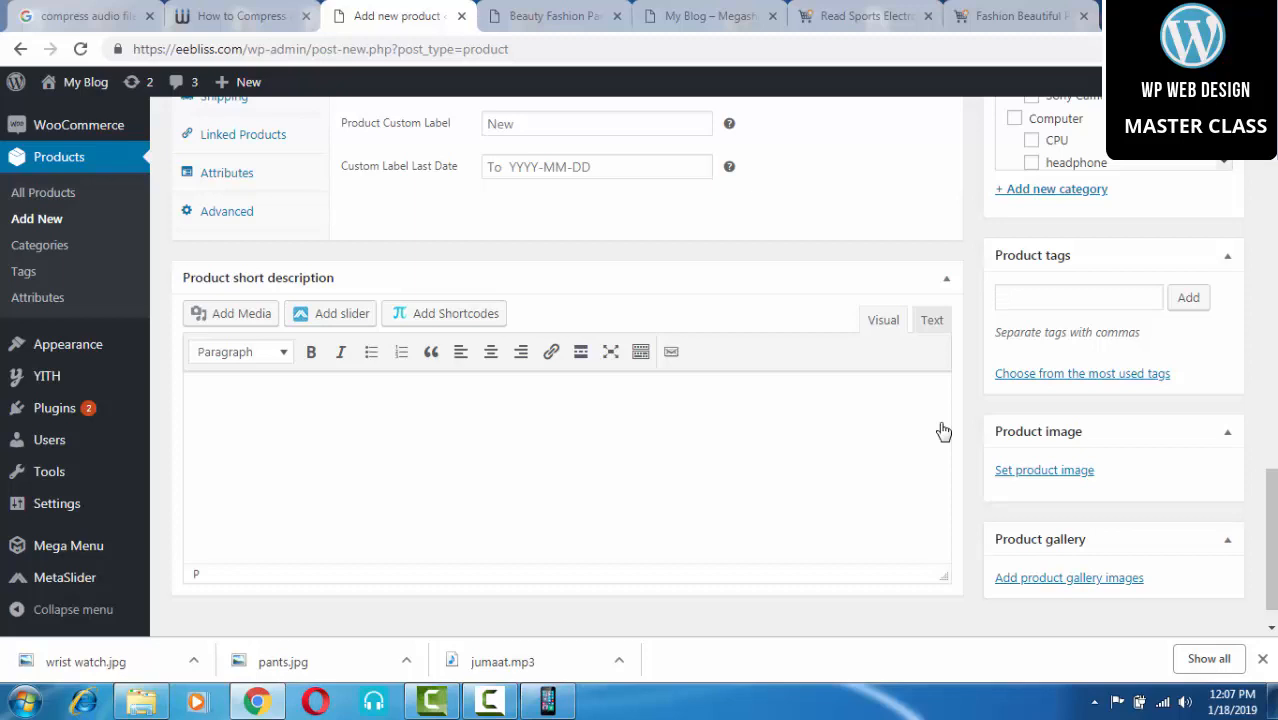
type("Enjoy Amazing Di")
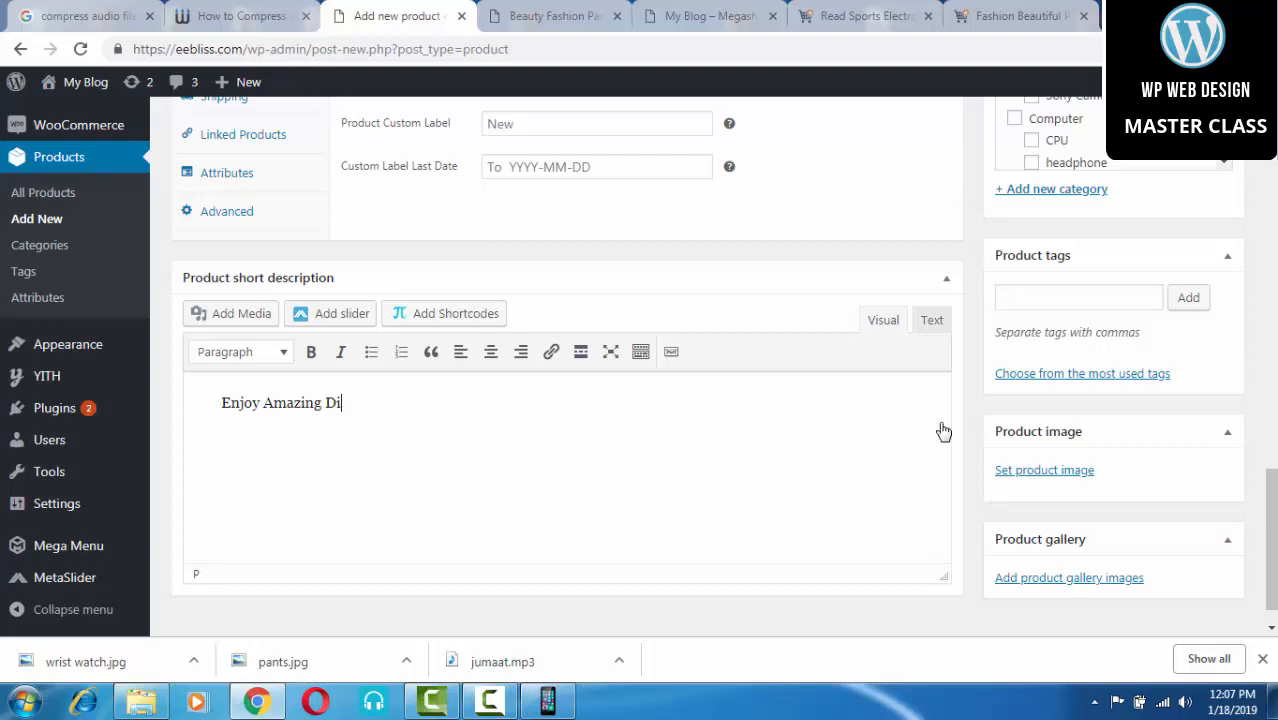
type("scount Now!")
Step: Assign the new product to the Wrist Watches category
scroll(943, 431, "up", 4)
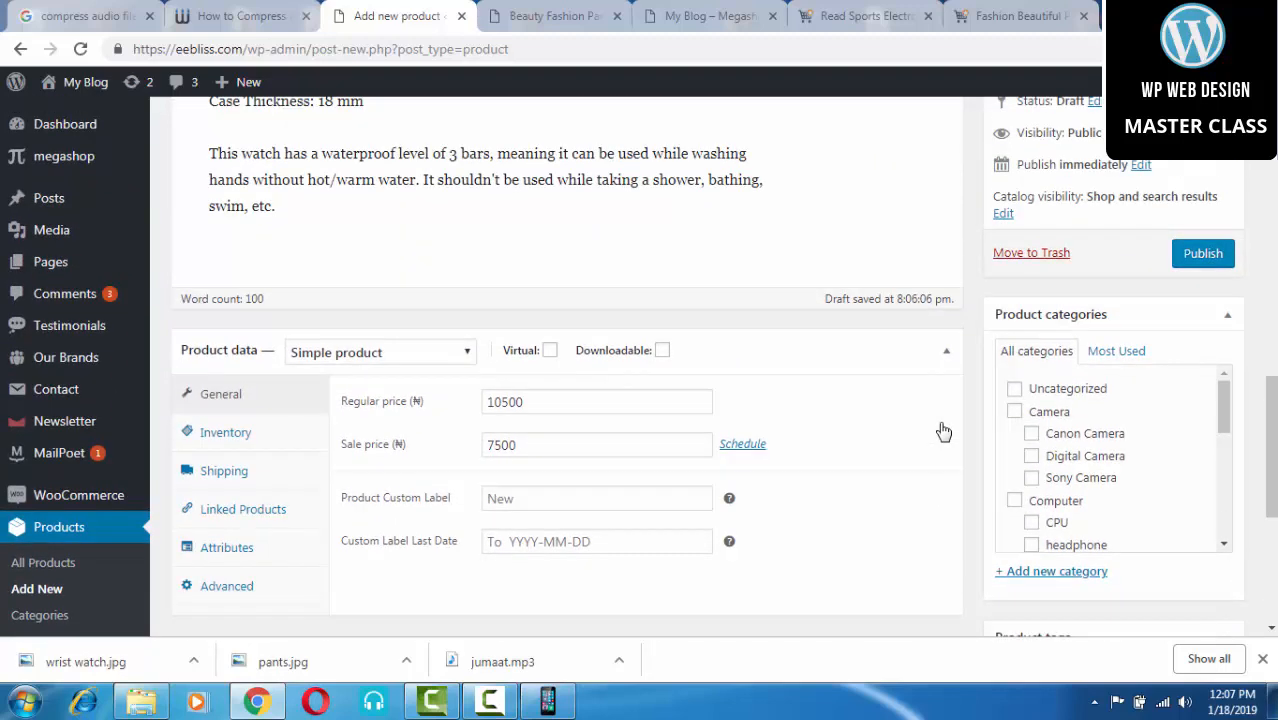
scroll(943, 431, "down", 2)
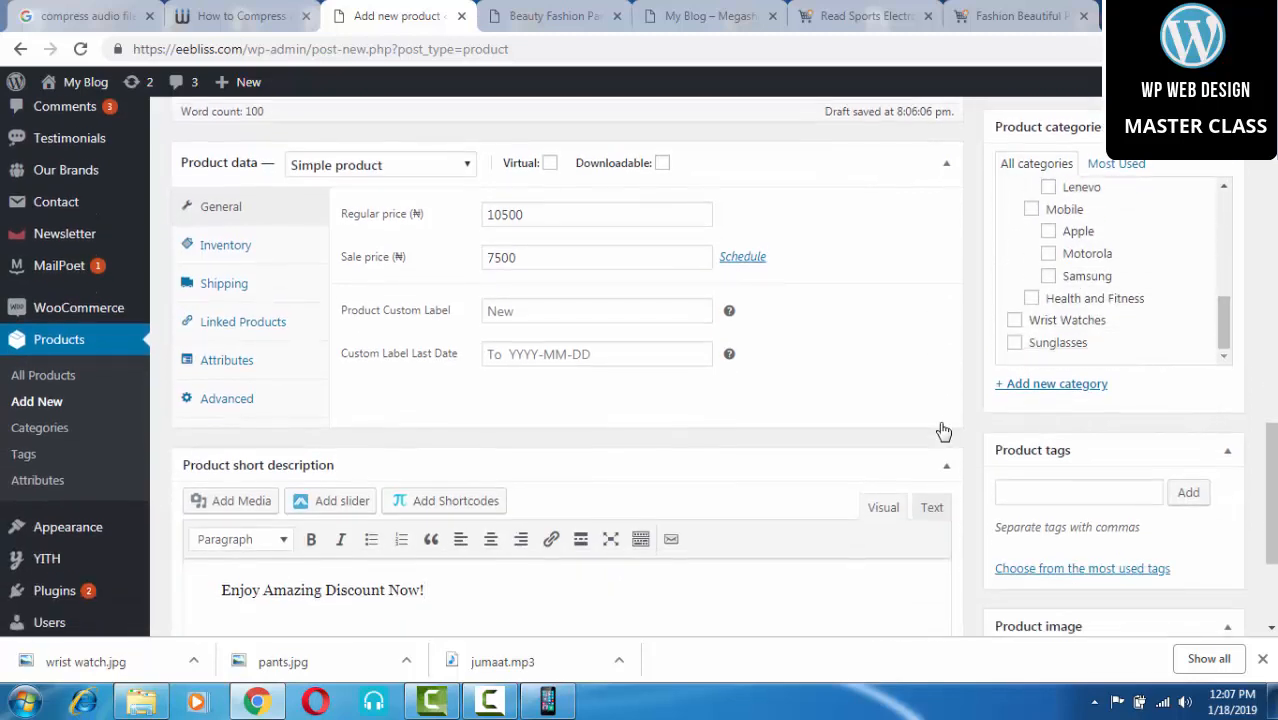
left_click(1014, 320)
Step: Add the product tags watches, fashion and wrist band
left_click(1079, 492)
type("watc")
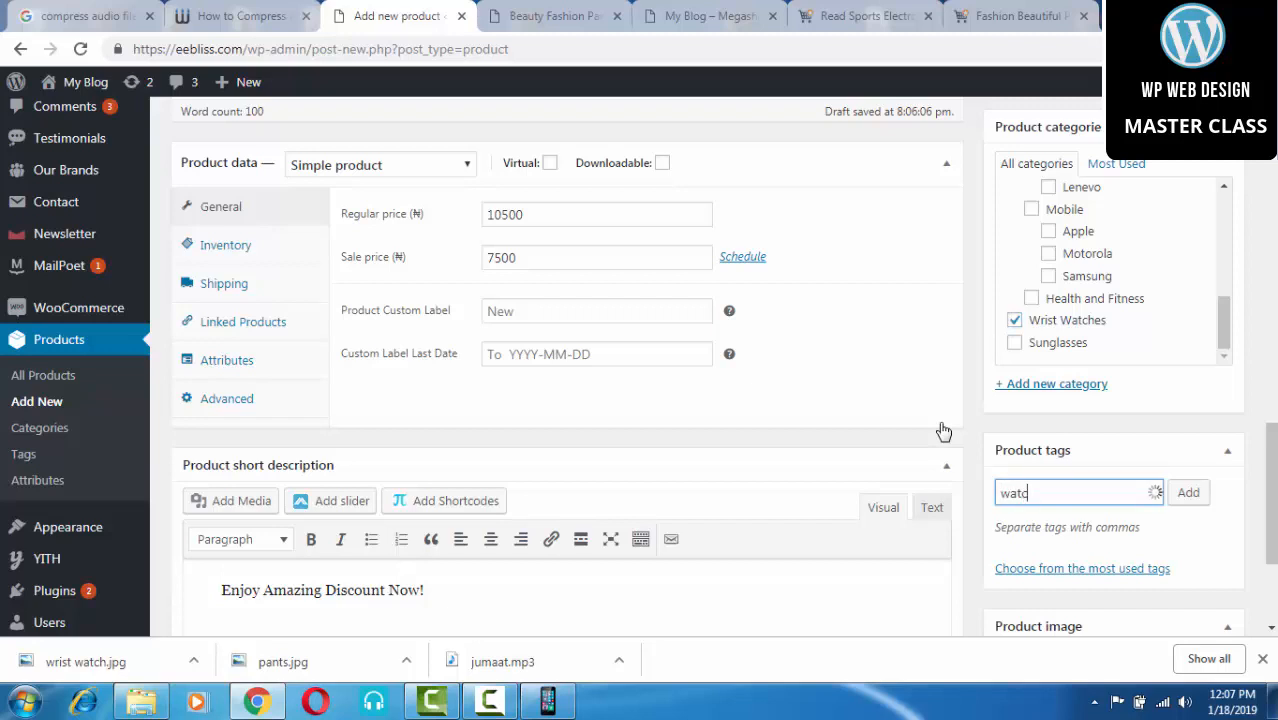
type("hes, fashion, wrist ")
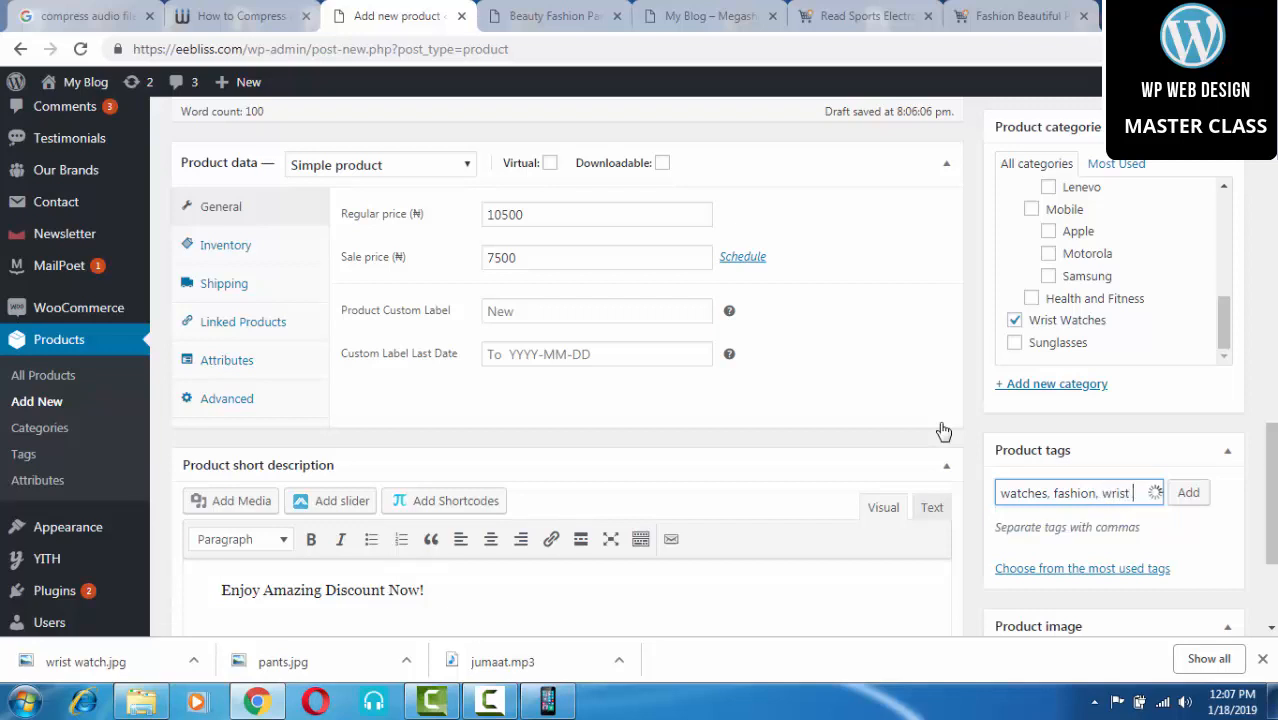
type("band")
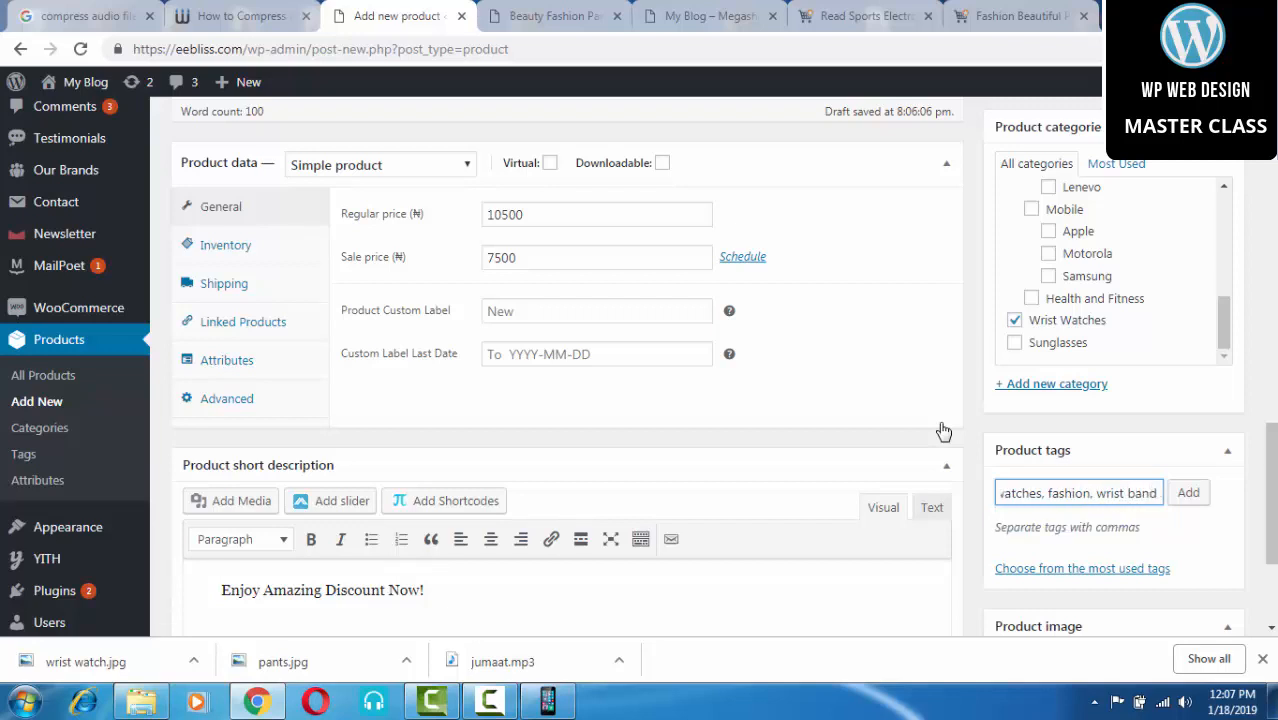
key("Return")
Step: Upload wrist watch.jpg from the desktop and set it as the product image
scroll(943, 431, "down", 2)
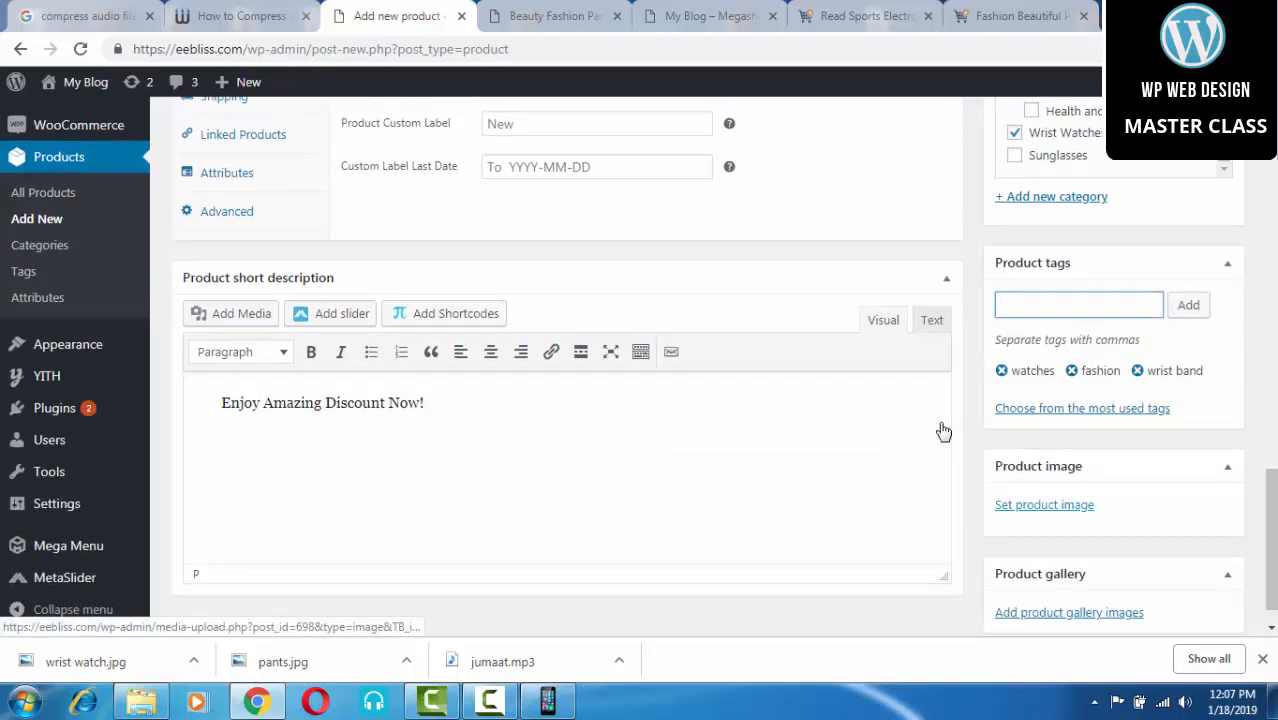
left_click(1044, 505)
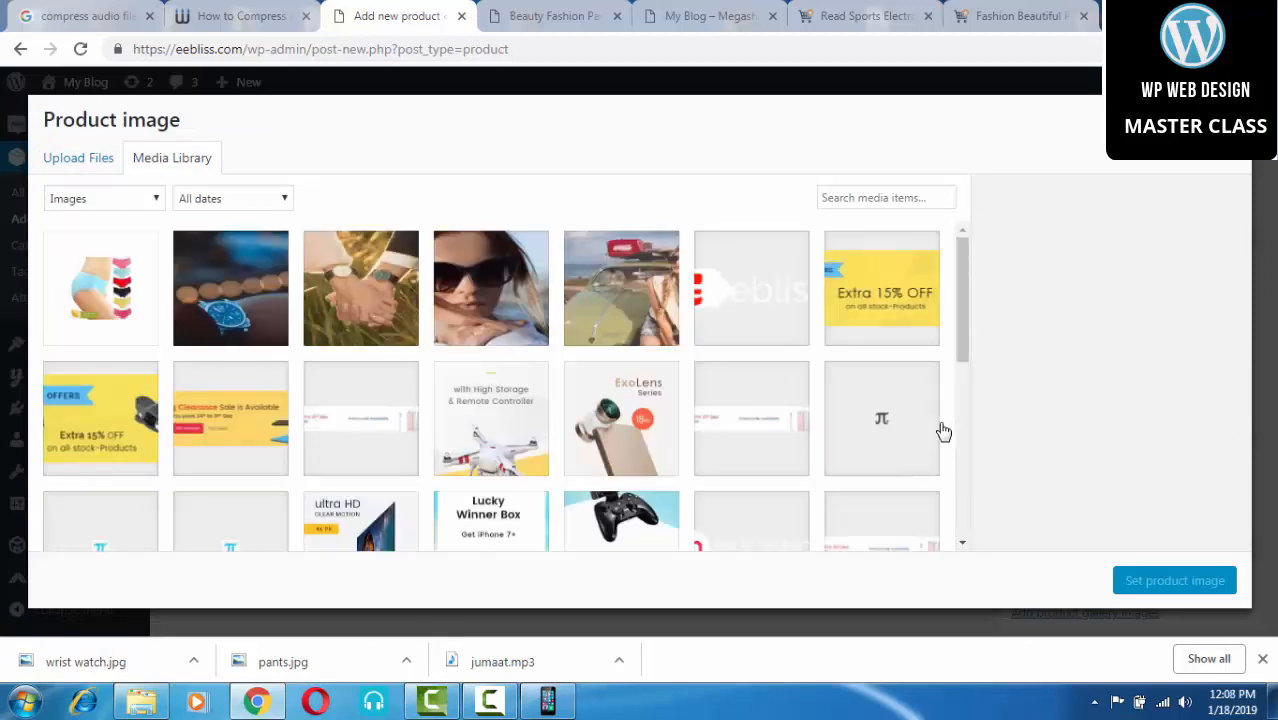
left_click(78, 158)
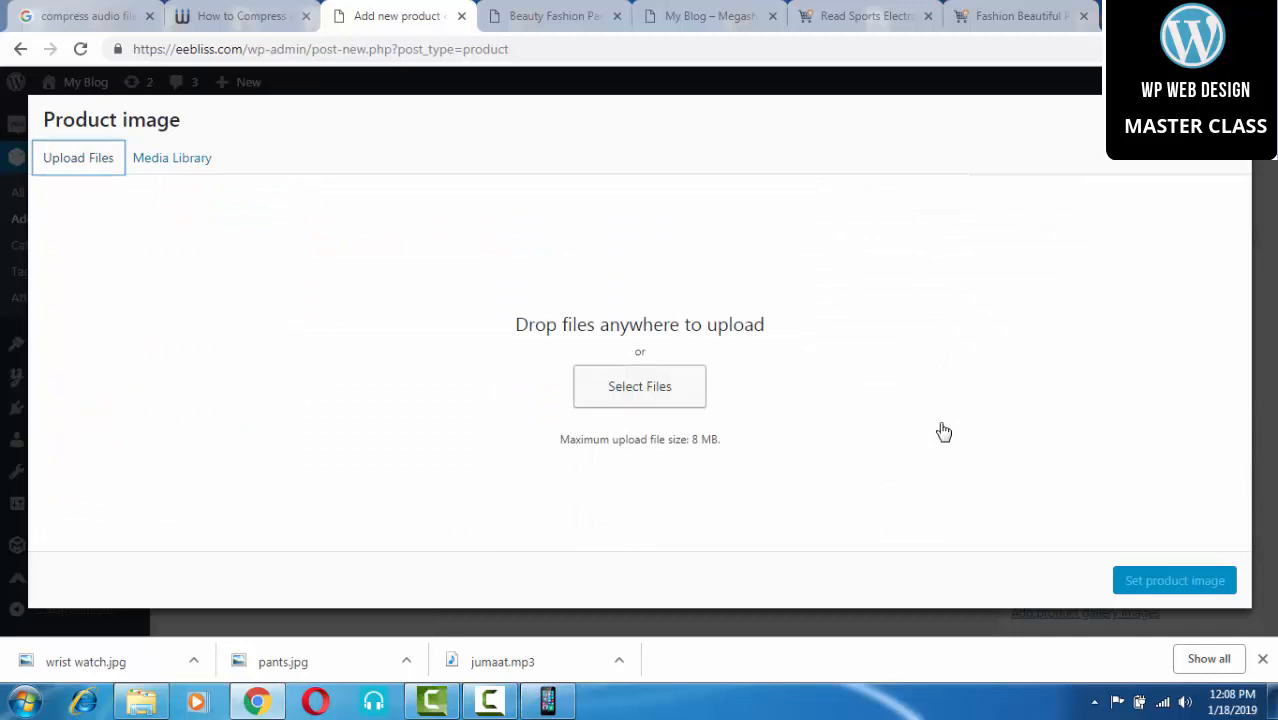
left_click(639, 386)
type("wr")
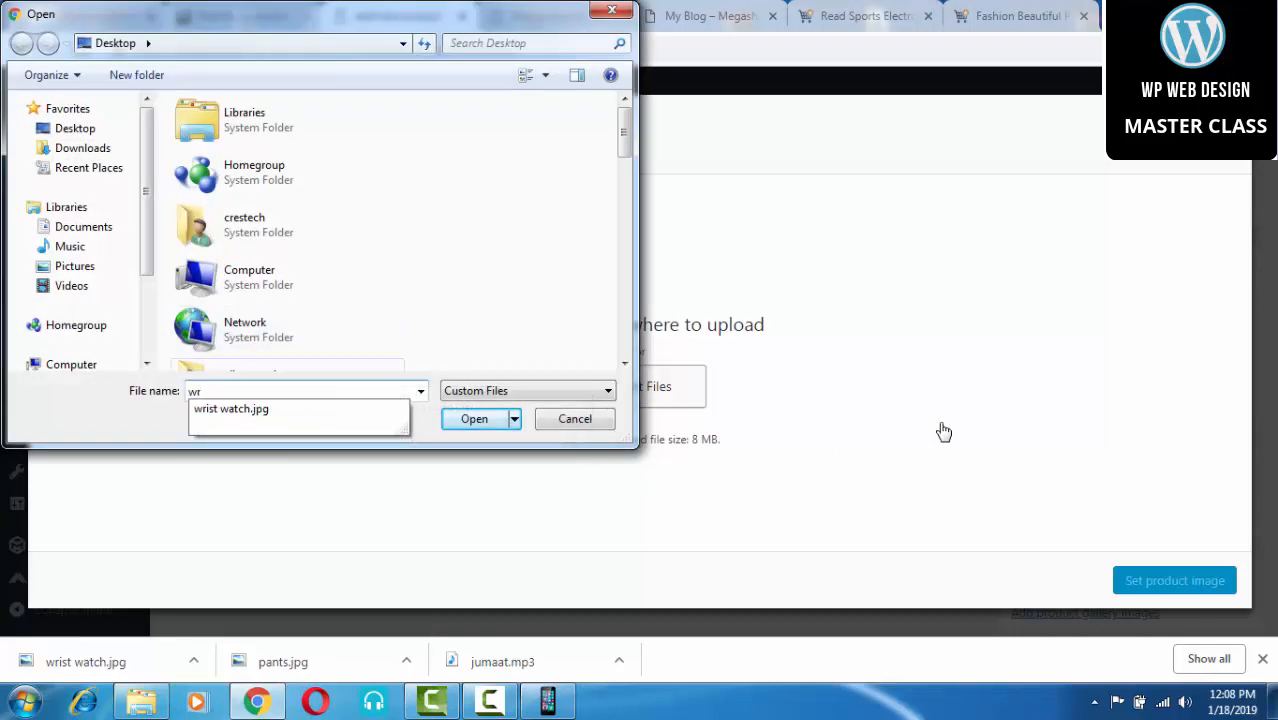
key("Down")
key("Return")
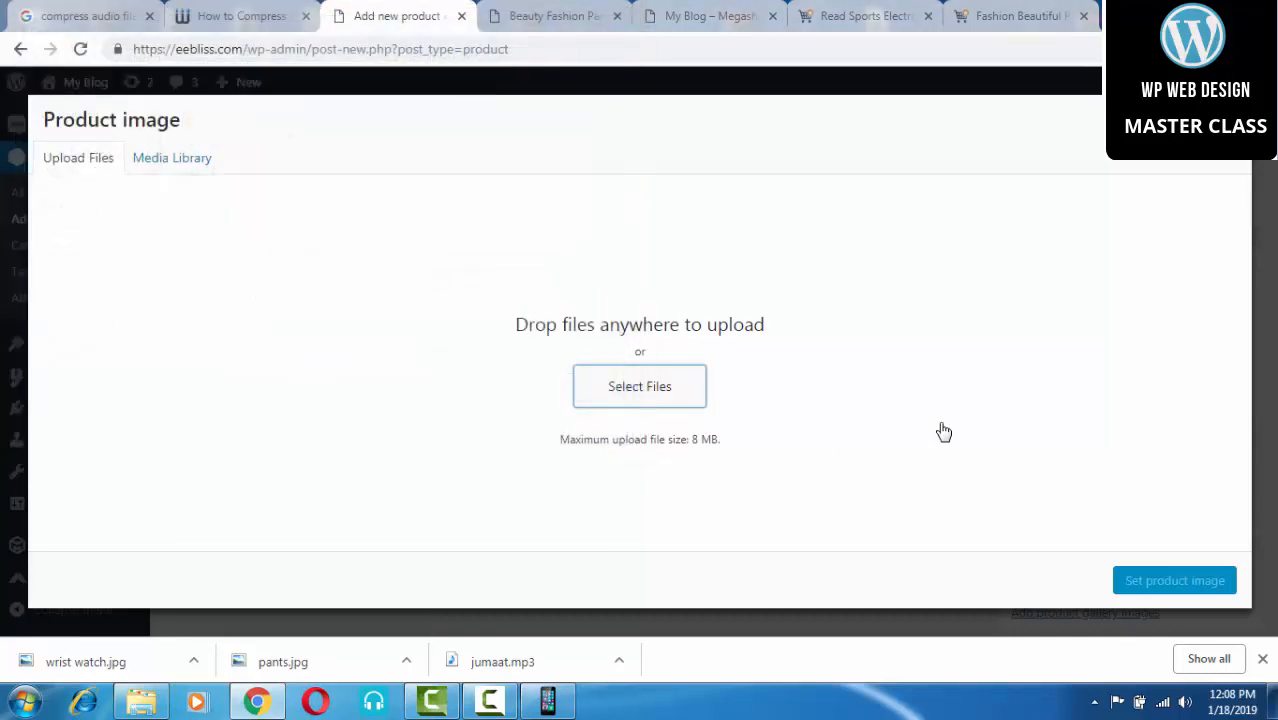
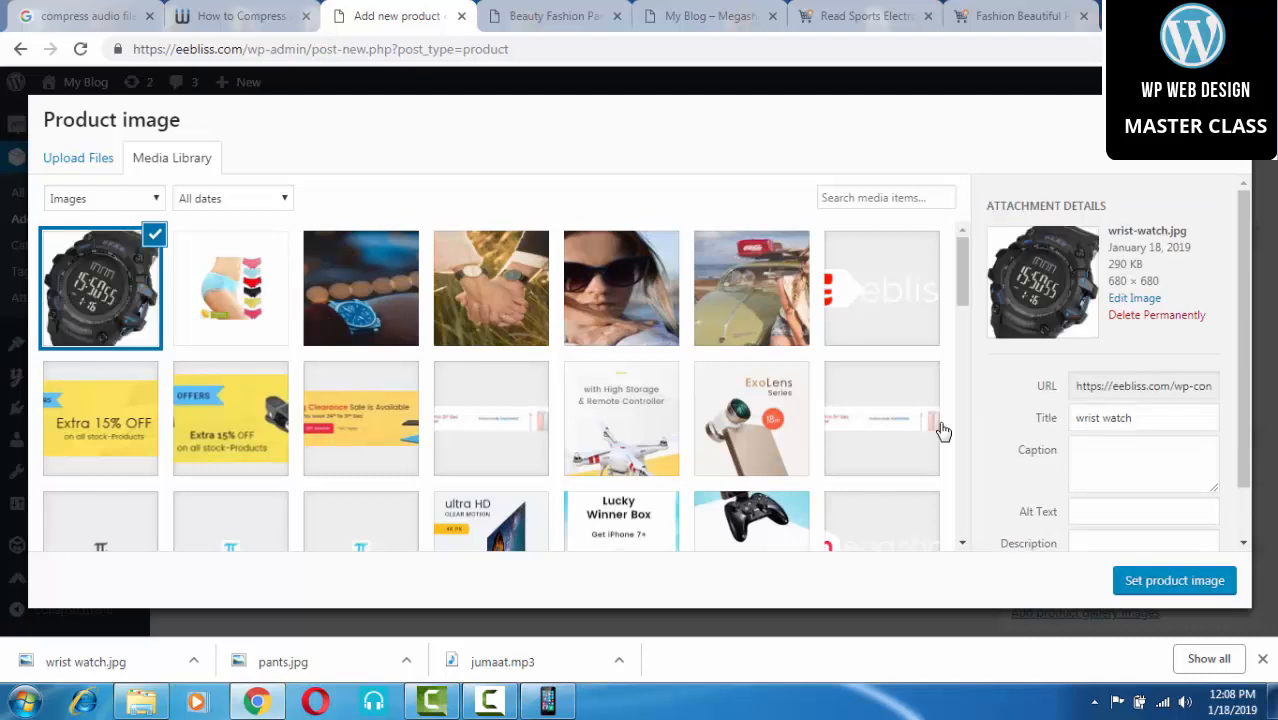
left_click(1174, 581)
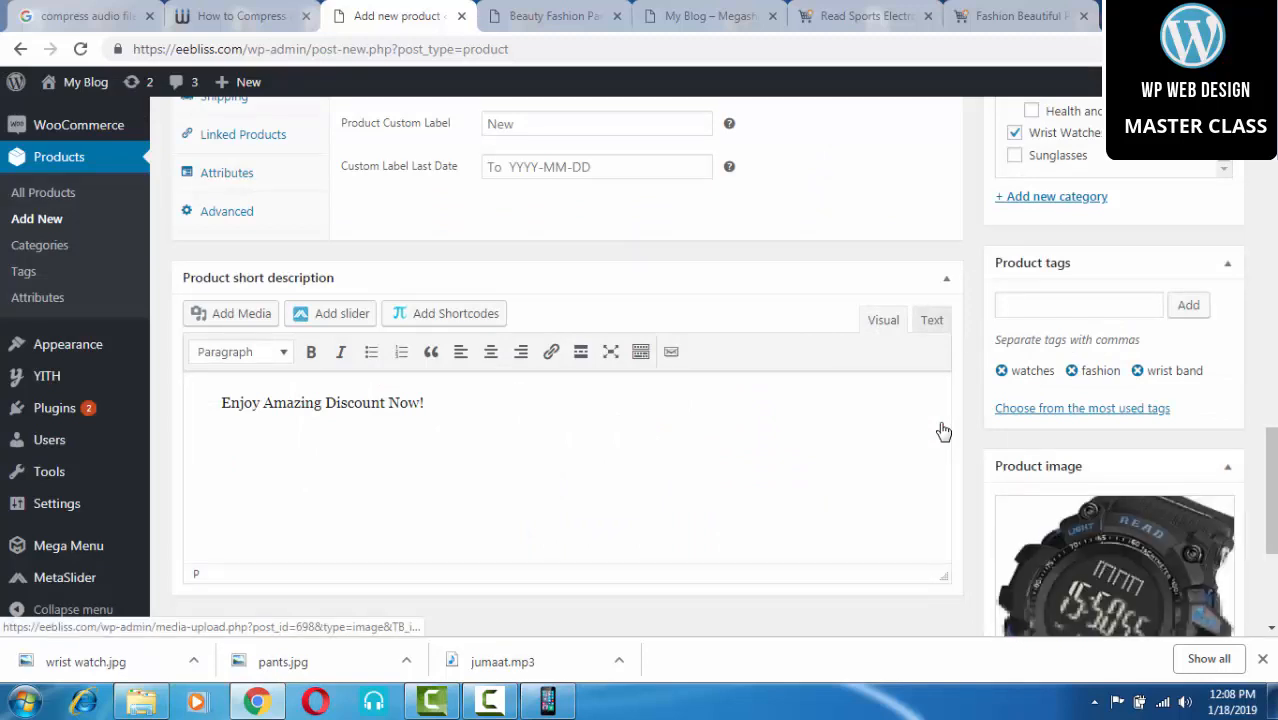
Step: Check the product image and gallery sections, then publish the Sport Electronic Wrist Watch product
scroll(943, 432, "down", 2)
scroll(943, 432, "down", 1)
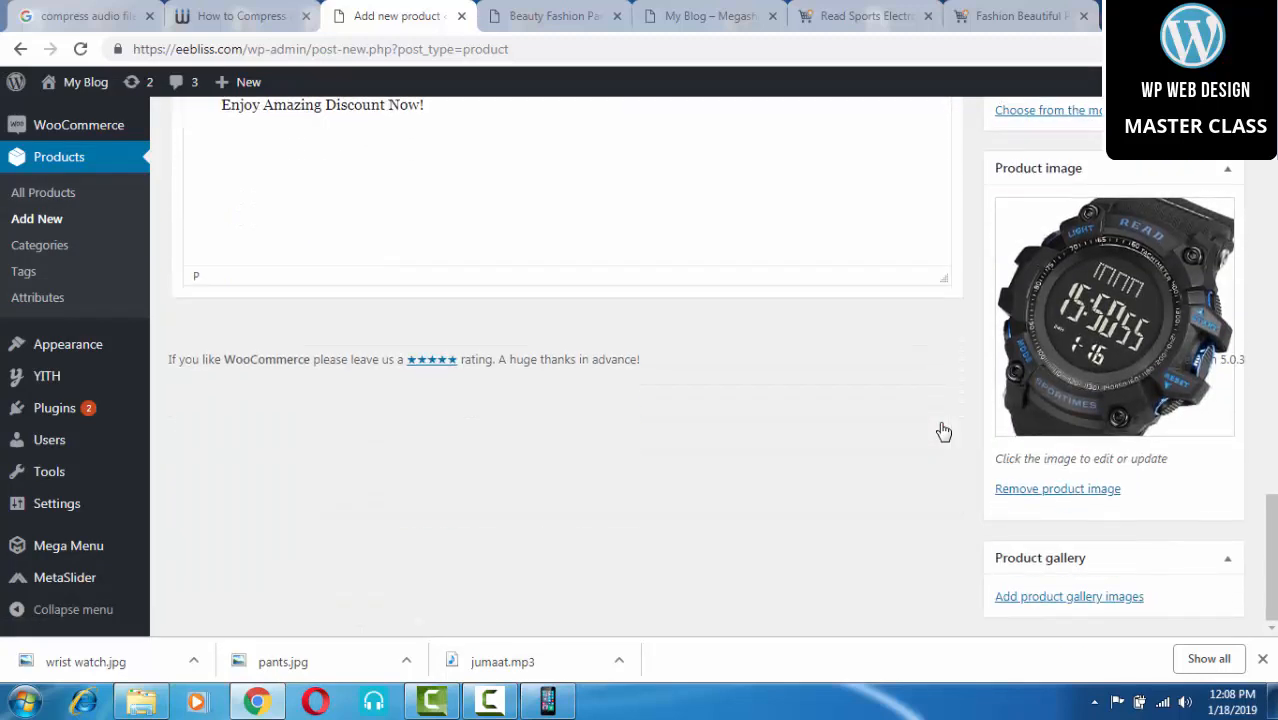
scroll(943, 432, "up", 1)
scroll(943, 432, "down", 1)
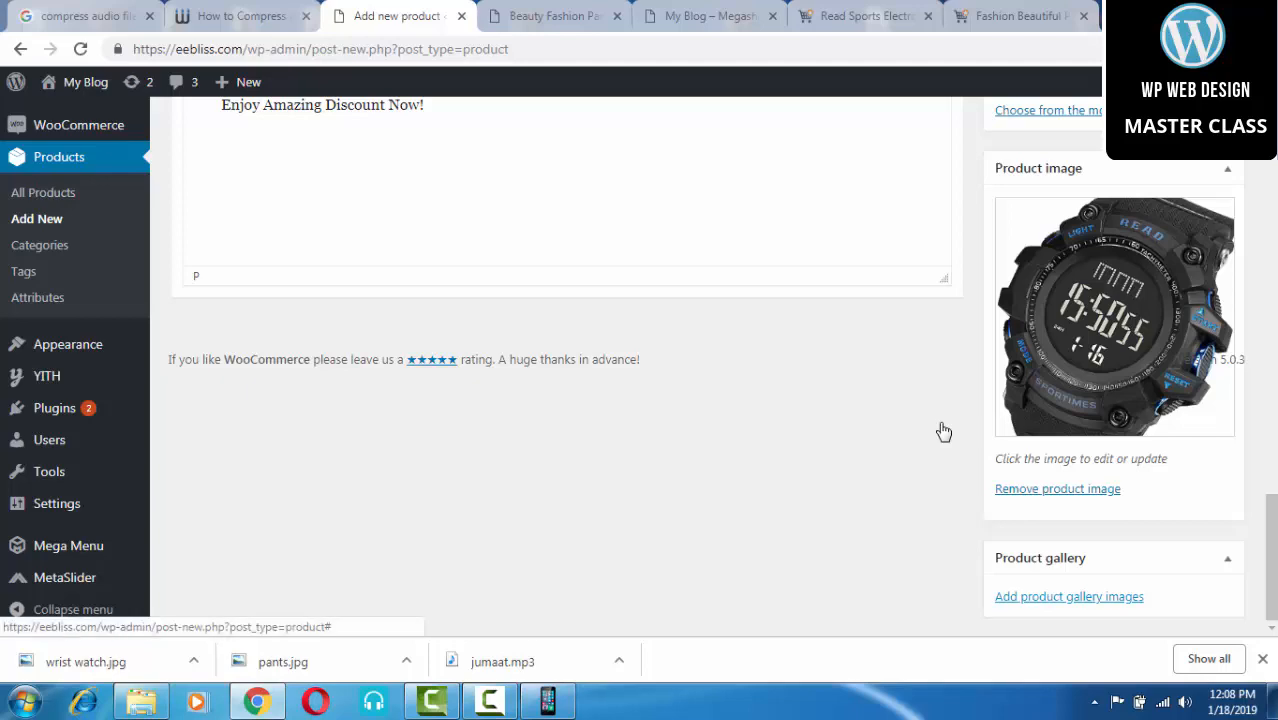
scroll(943, 432, "up", 1)
scroll(943, 431, "up", 6)
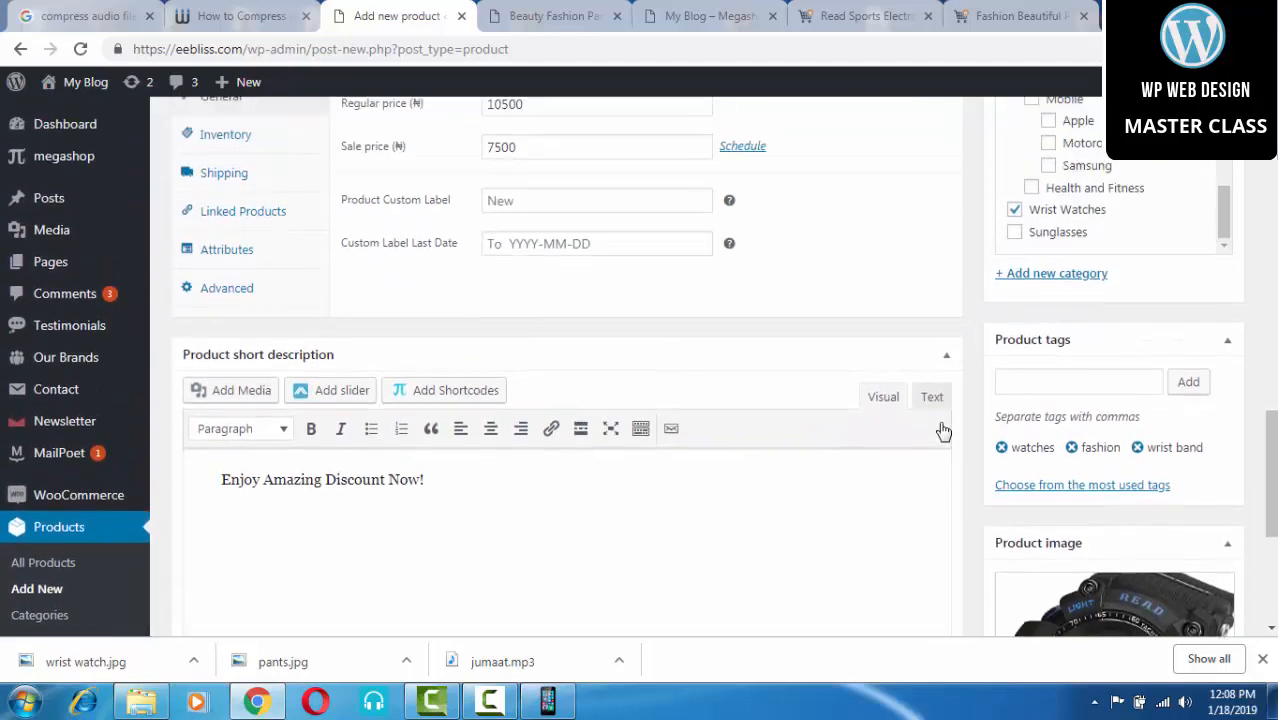
scroll(943, 431, "up", 1)
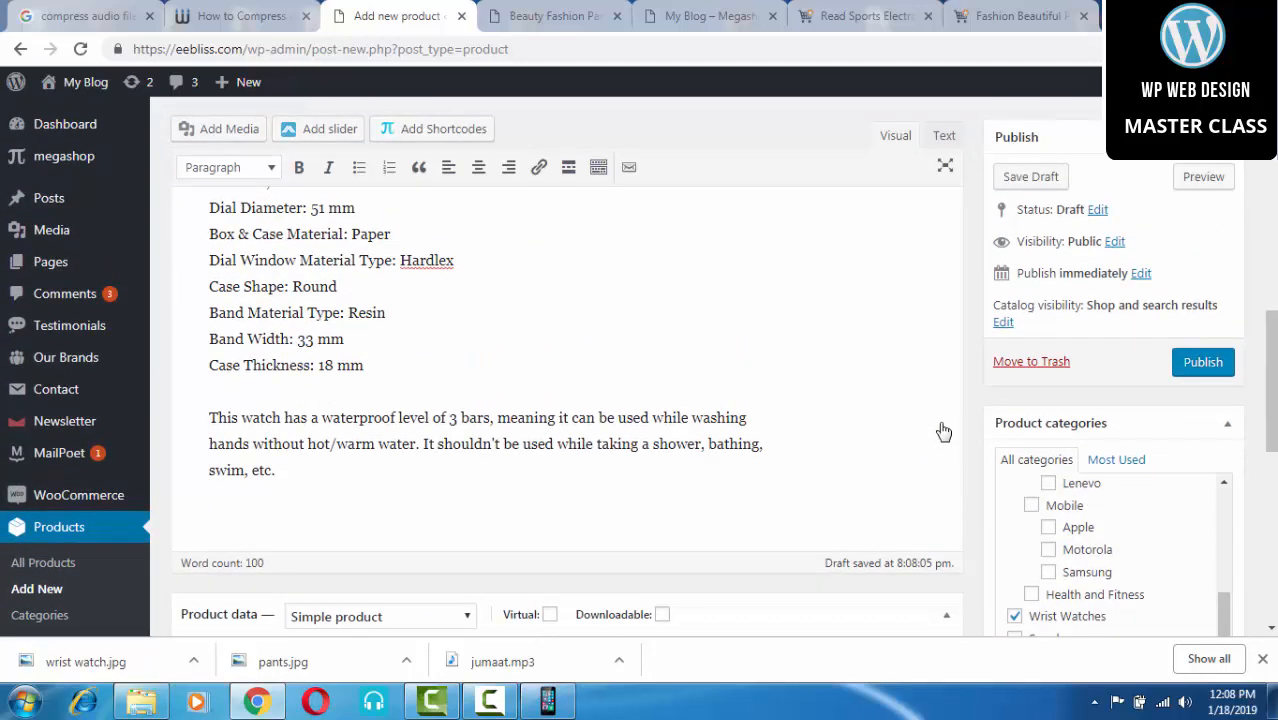
left_click(1203, 362)
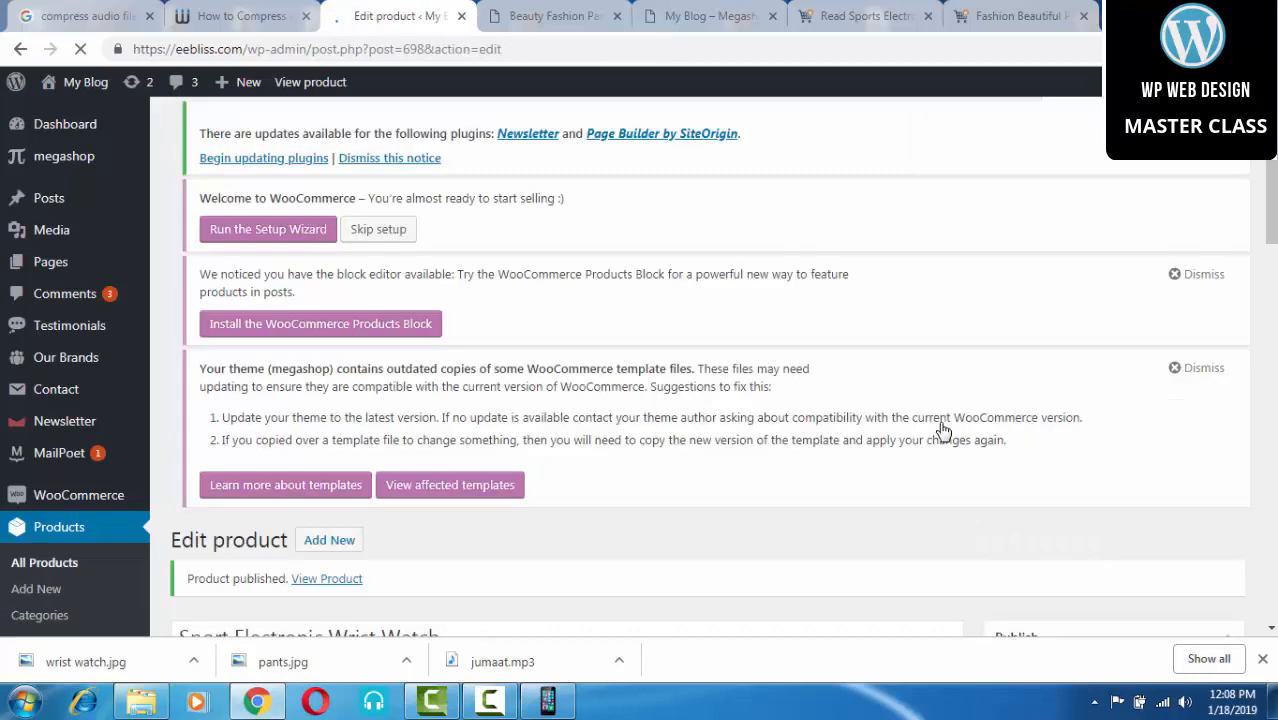
Step: Open the published watch's store page in a new browser tab and switch to it
scroll(943, 430, "down", 3)
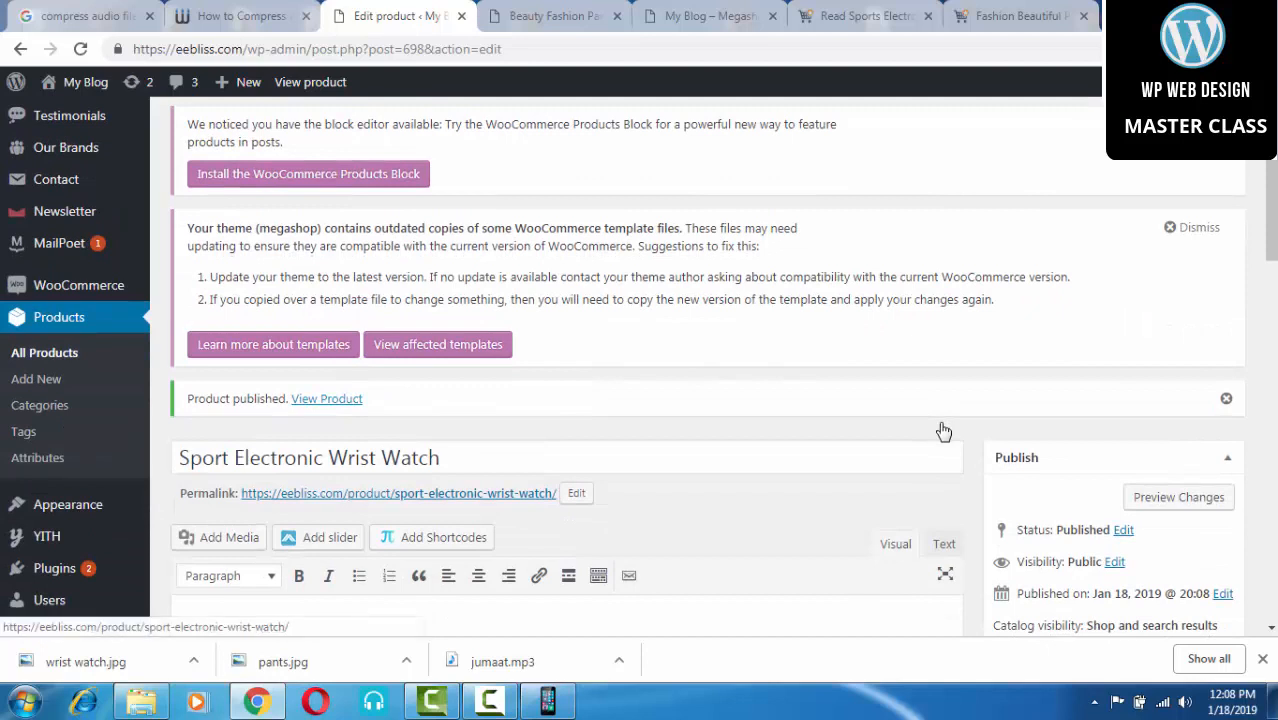
right_click(331, 398)
left_click(400, 411)
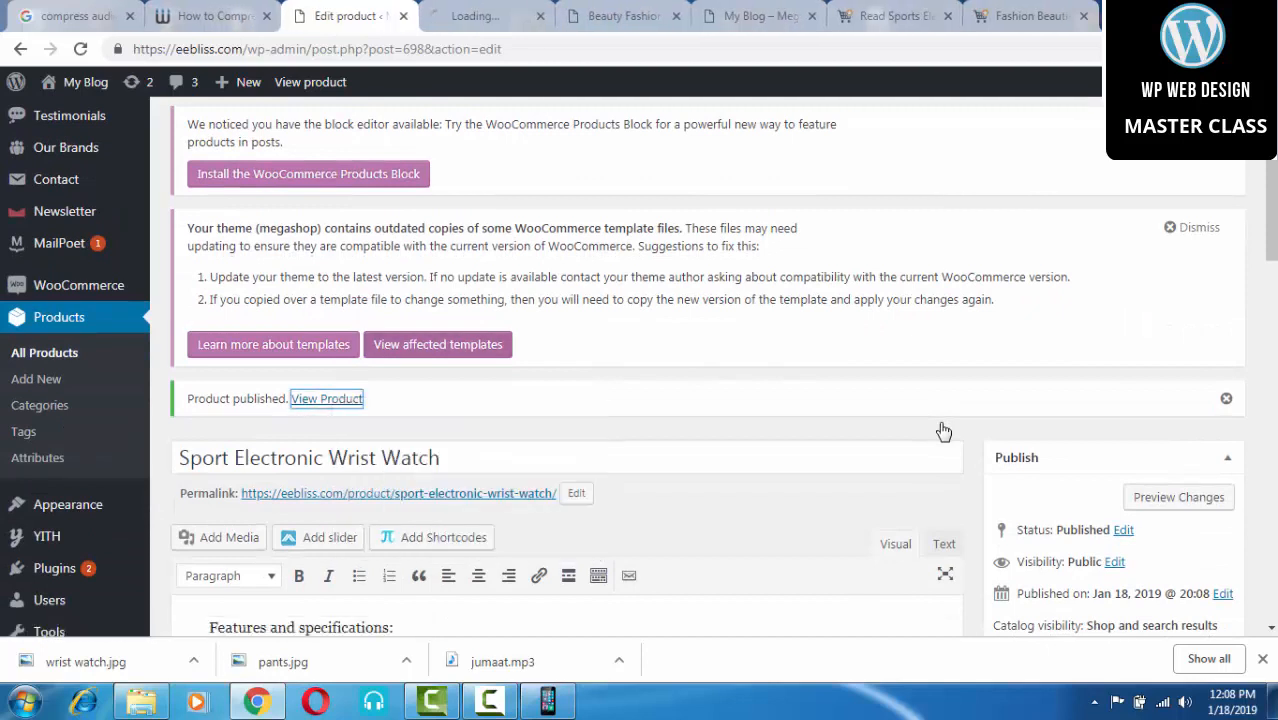
key("ctrl+Tab")
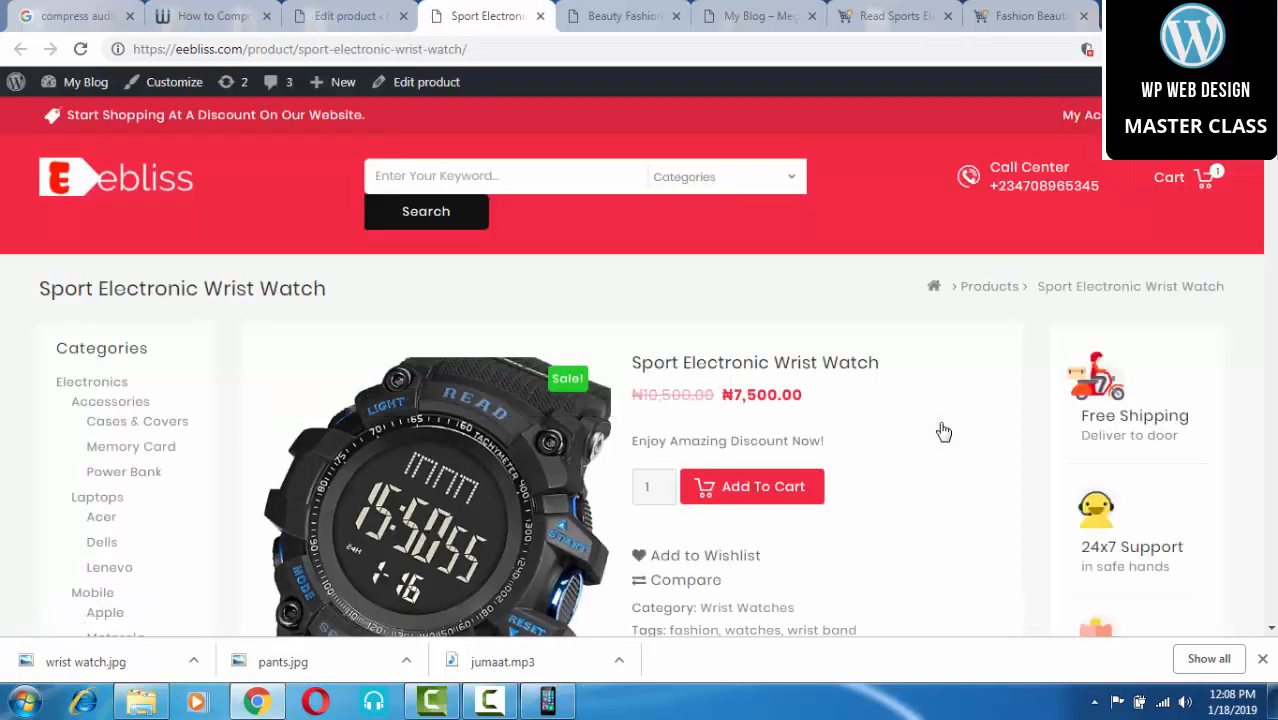
Step: Examine the watch's store page, including its image, prices, short description, category, tags and full description
scroll(943, 431, "down", 3)
scroll(943, 431, "up", 3)
scroll(943, 431, "down", 1)
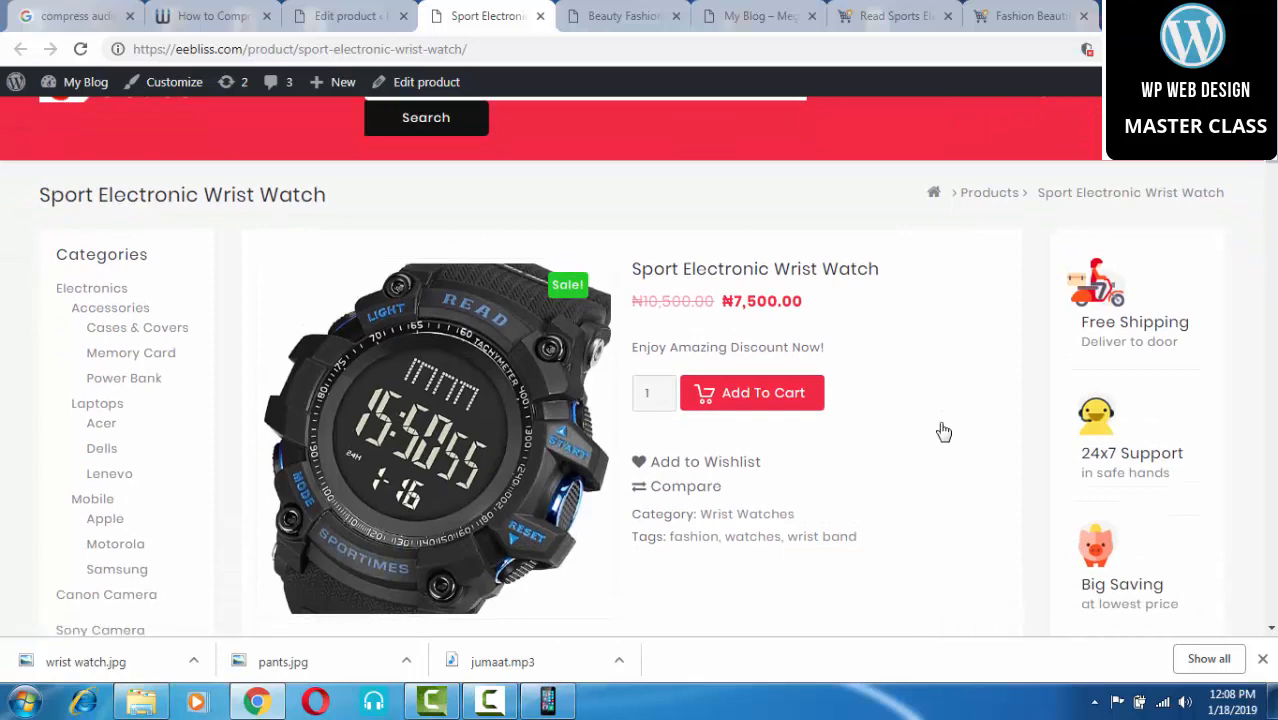
scroll(943, 431, "down", 4)
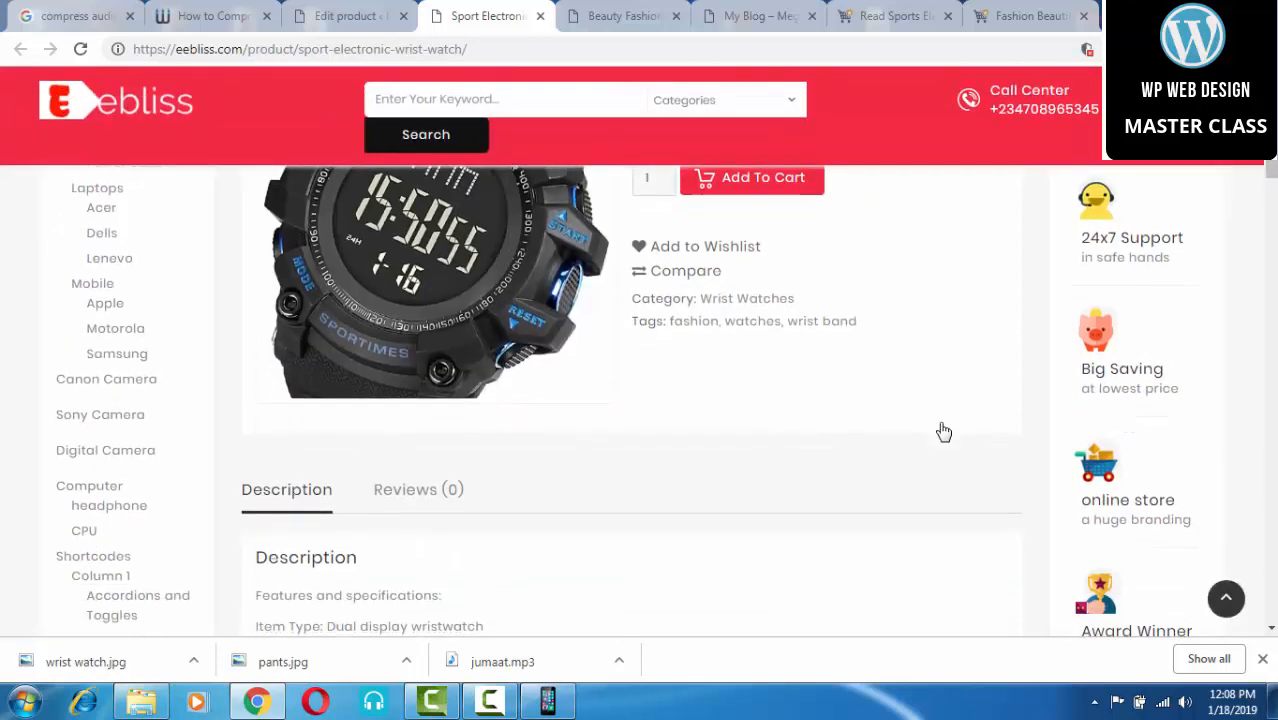
scroll(943, 431, "down", 4)
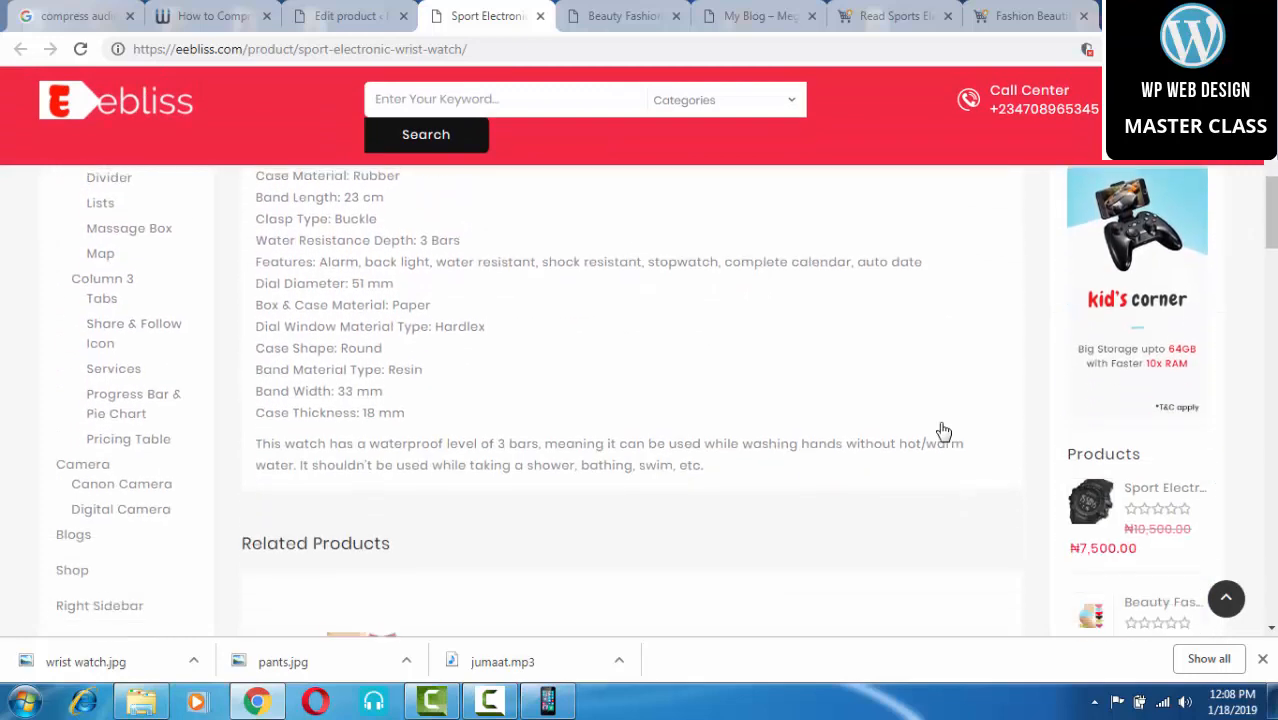
scroll(943, 431, "up", 9)
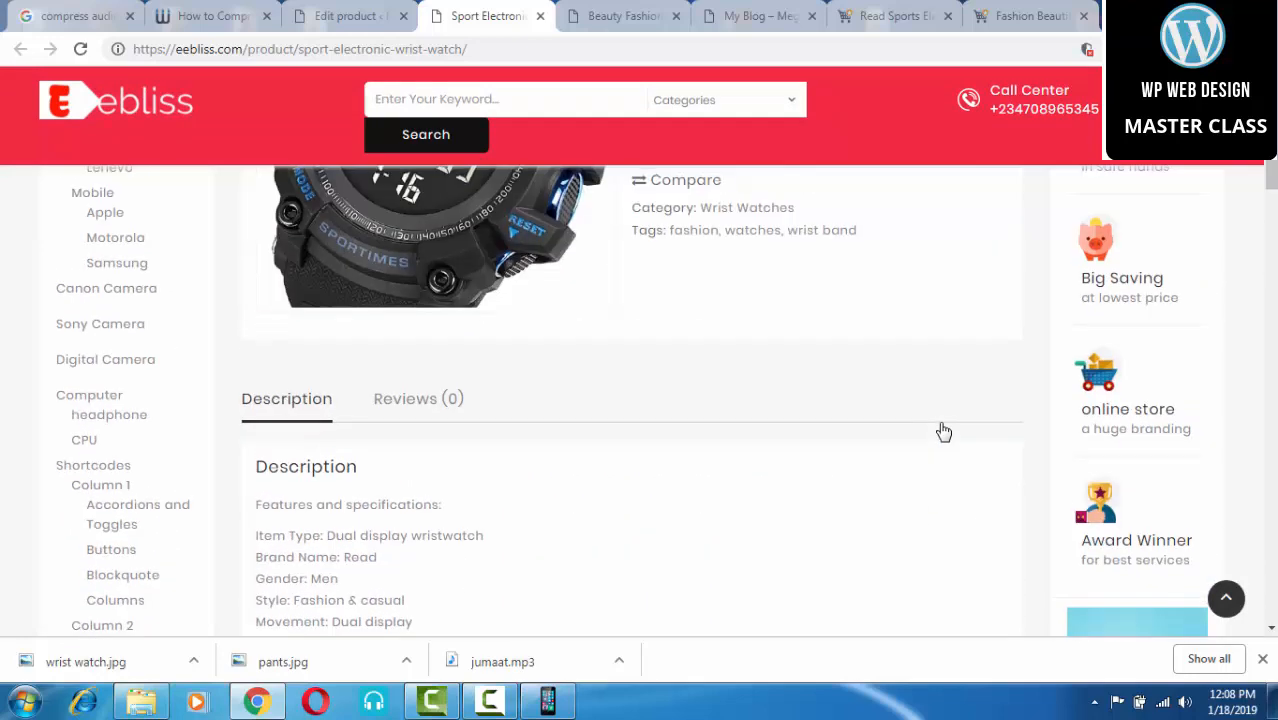
Step: Switch to the Beauty Fashion Pants store page and view the available pant sizes without changing the selection
key("ctrl+Tab")
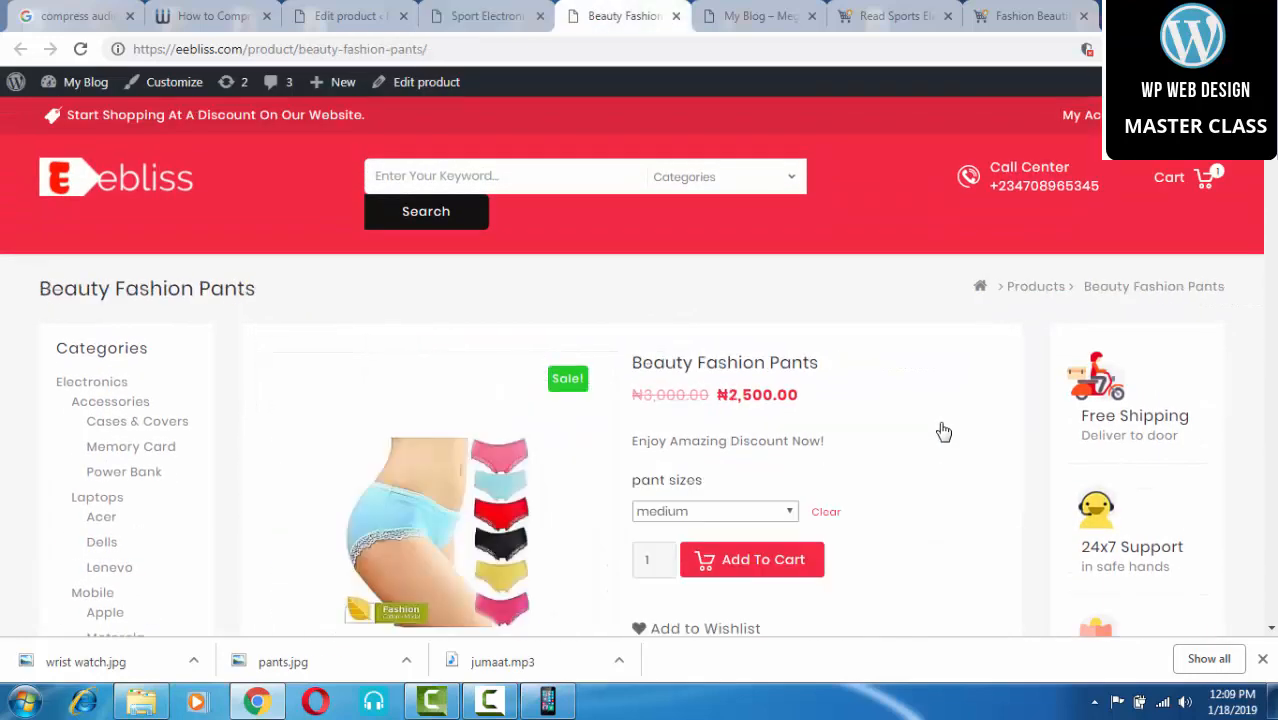
scroll(943, 431, "down", 1)
key("alt+Down")
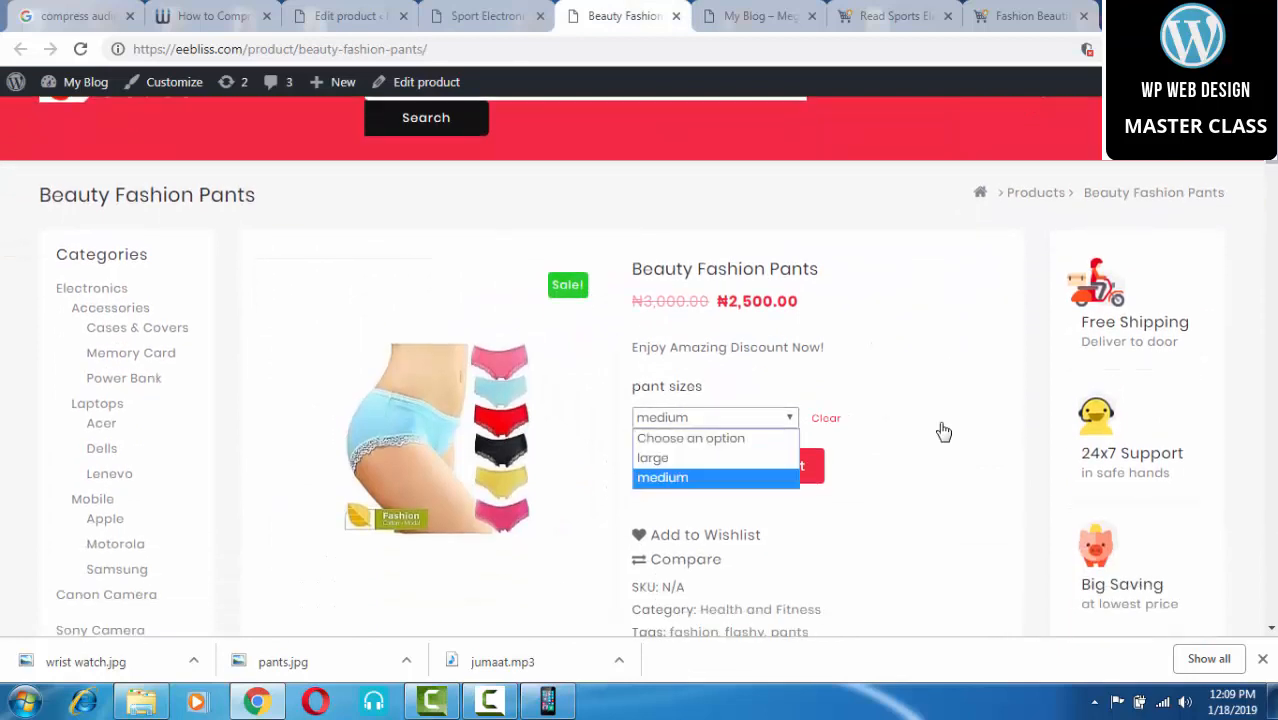
key("Escape")
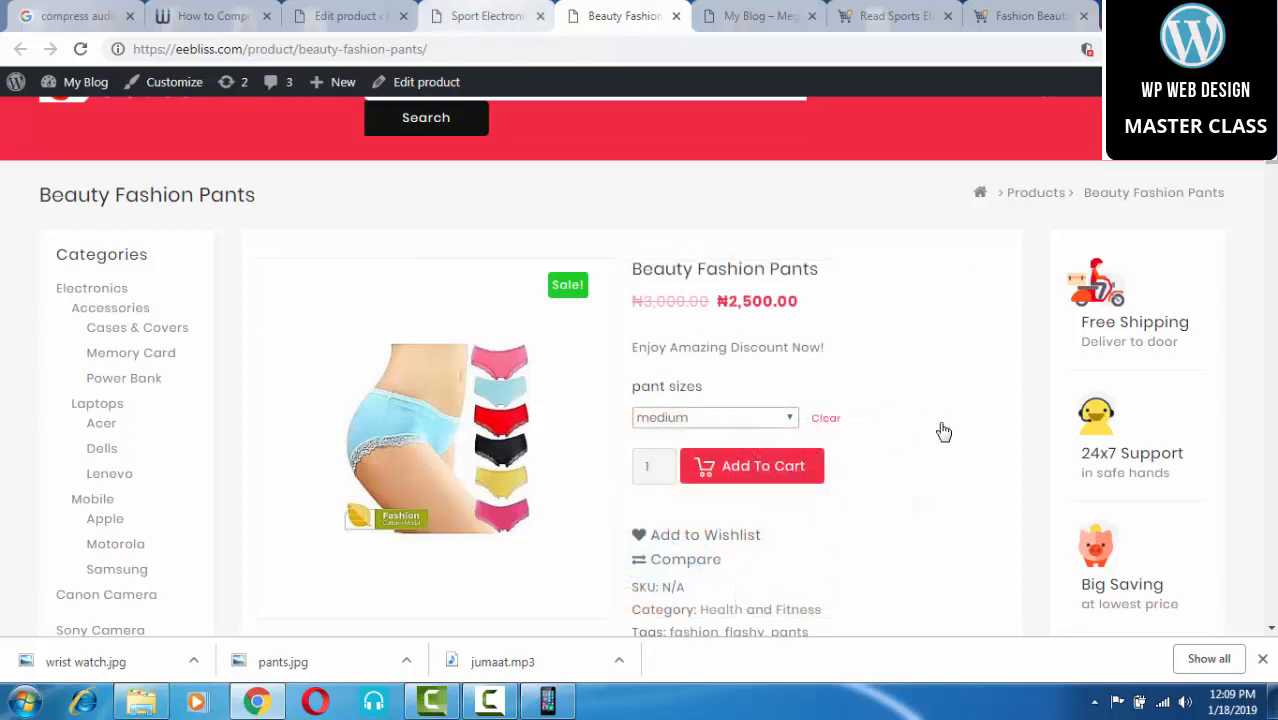
Step: Compare the simple watch product's store page with the variable Beauty Fashion Pants page, checking purchase options and information sections
key("ctrl+shift+Tab")
scroll(943, 431, "down", 3)
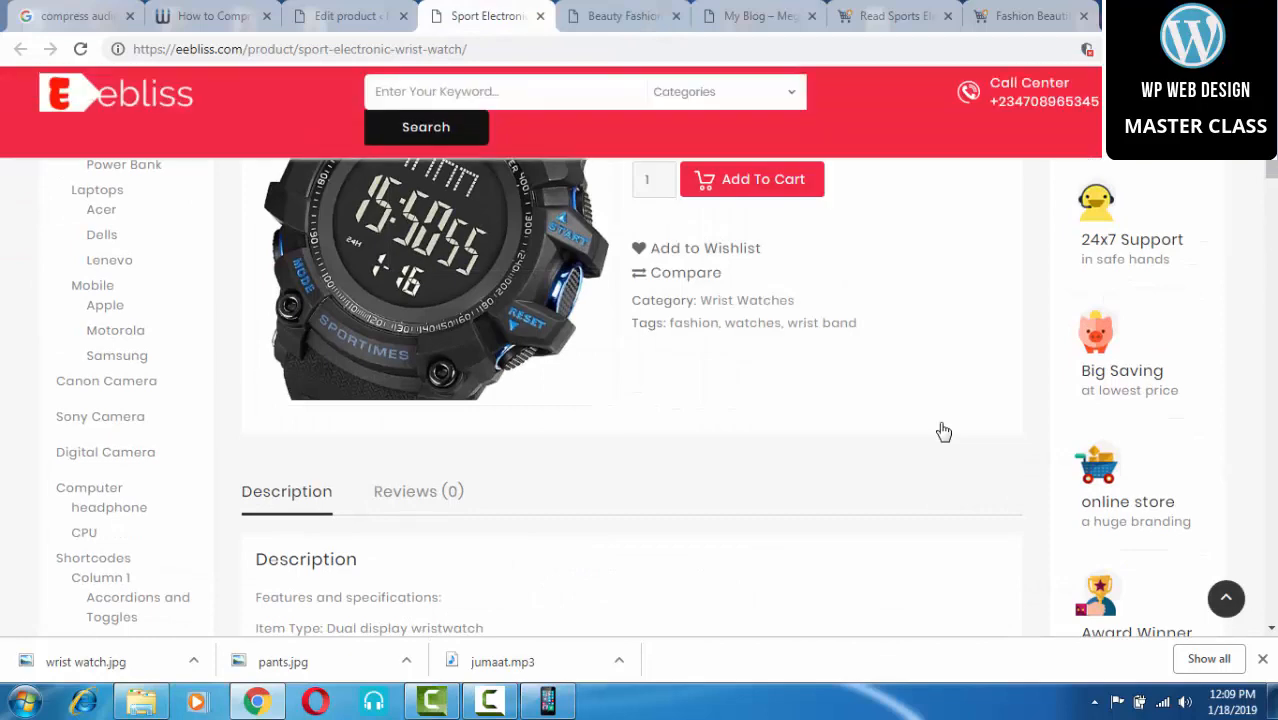
scroll(943, 431, "up", 2)
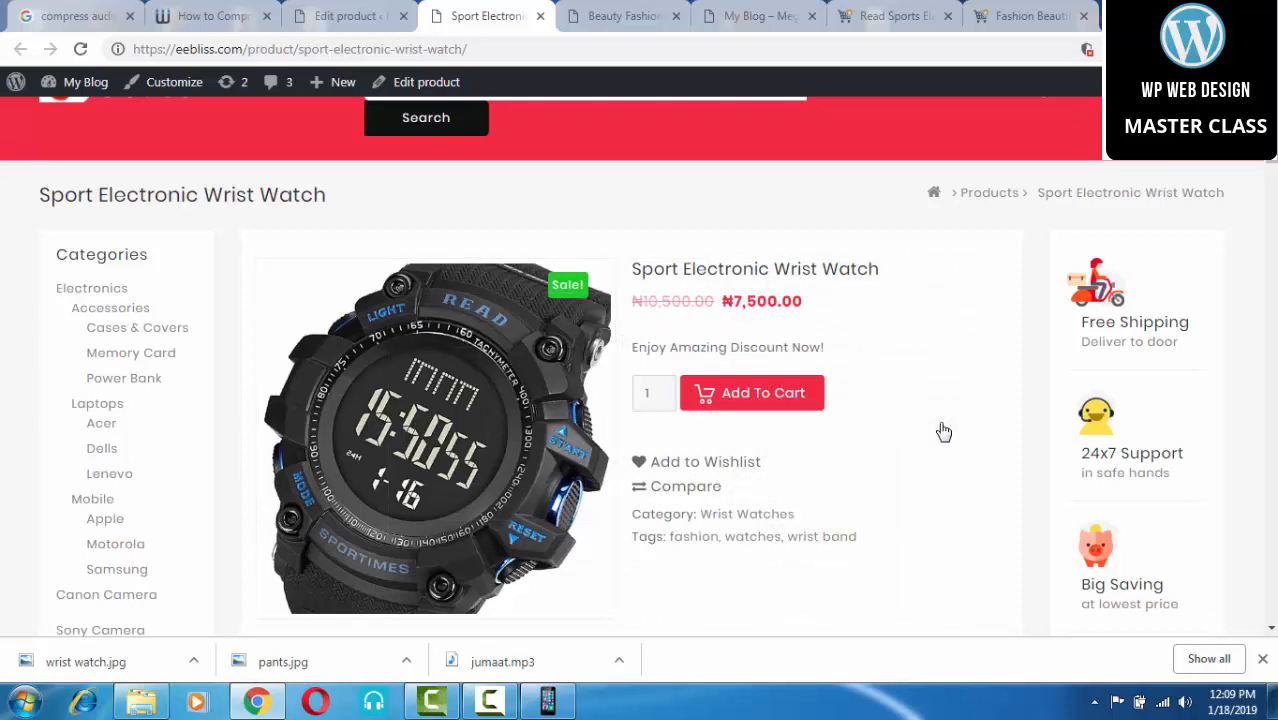
key("ctrl+Tab")
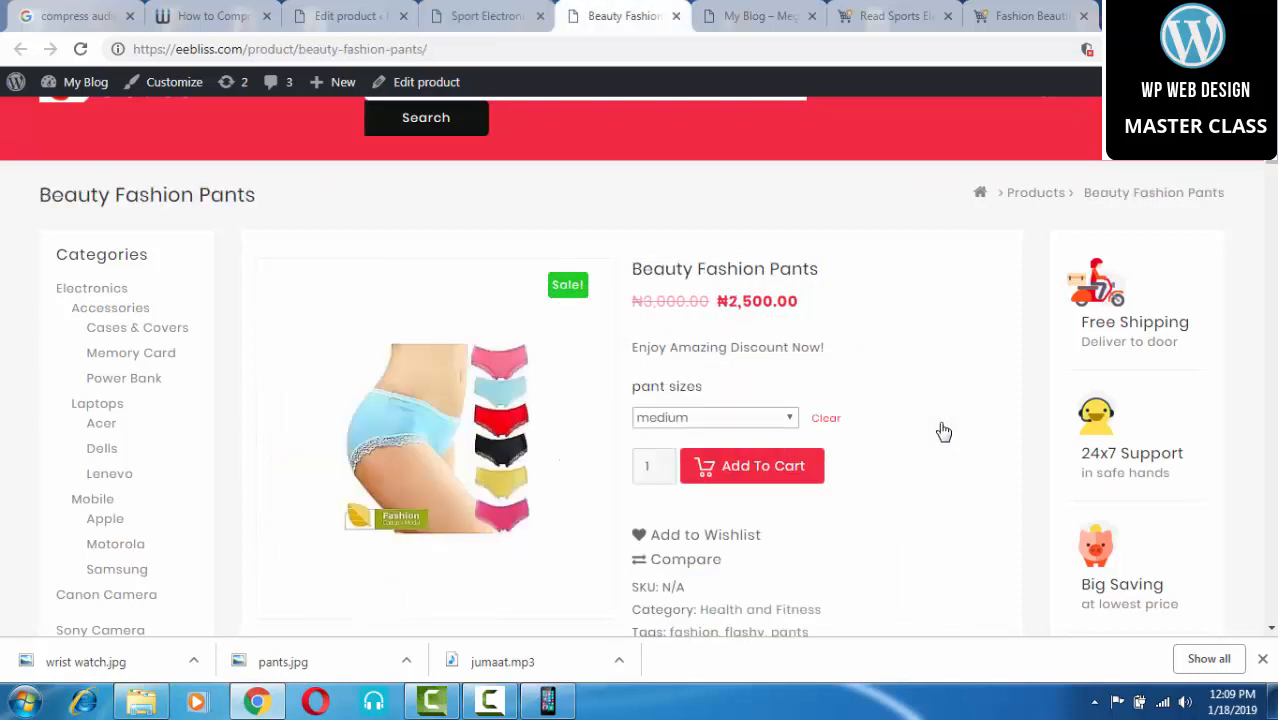
scroll(943, 431, "down", 2)
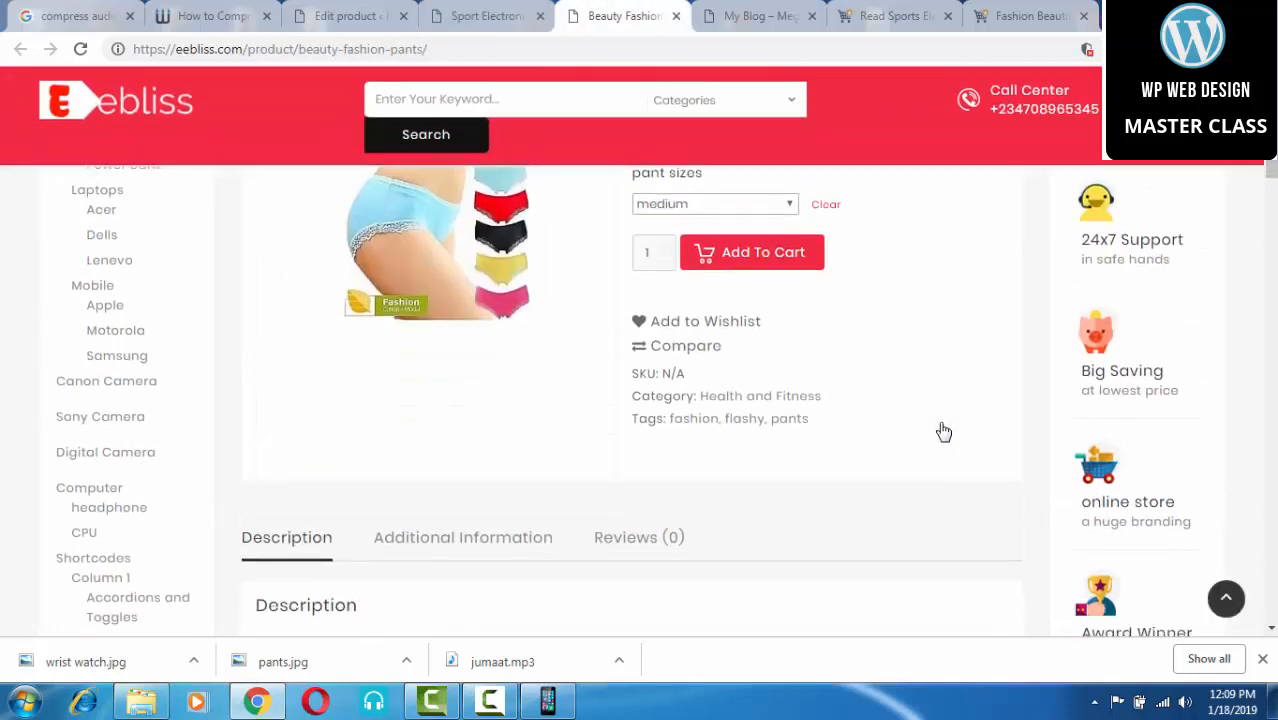
scroll(943, 431, "up", 2)
key("ctrl+shift+Tab")
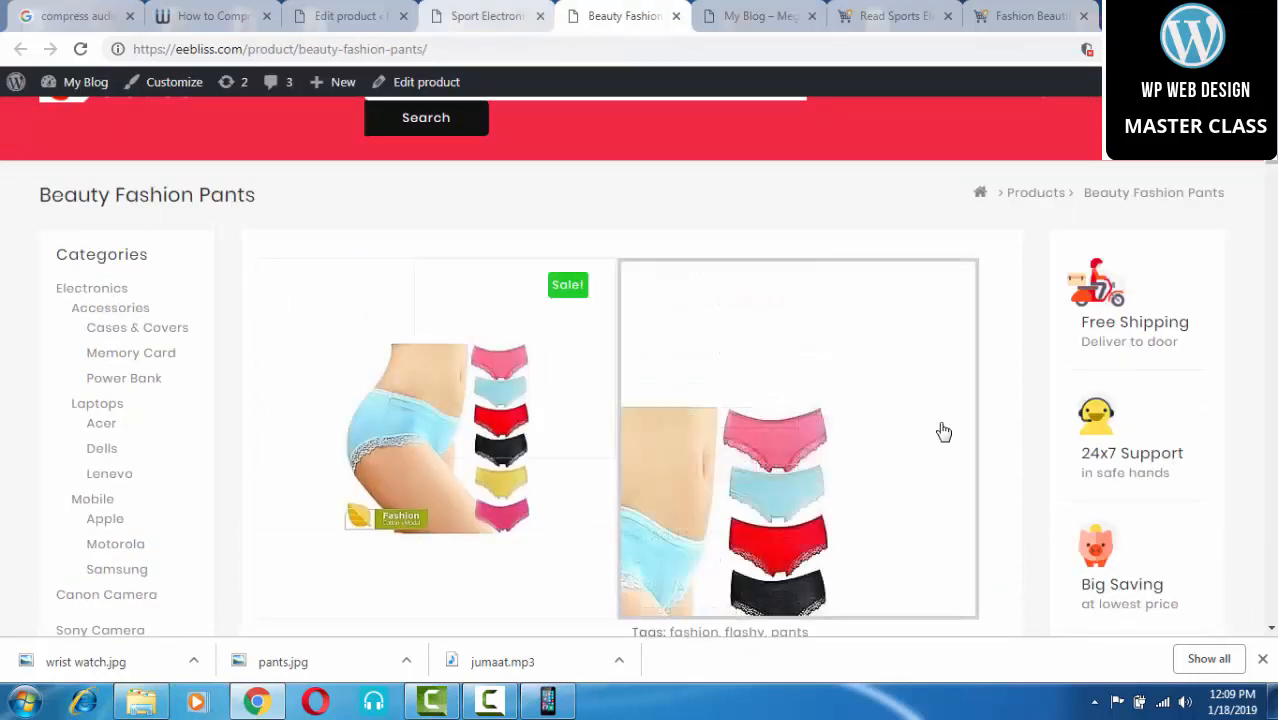
key("ctrl+Tab")
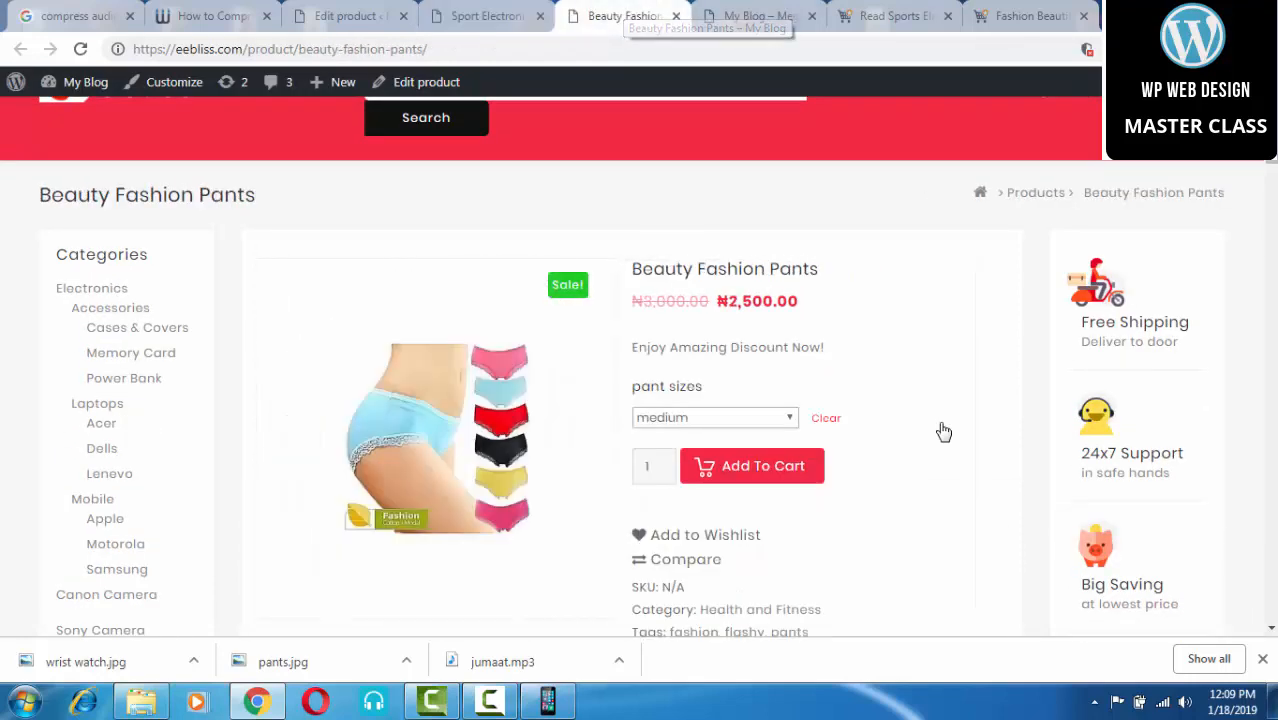
key("ctrl+shift+Tab")
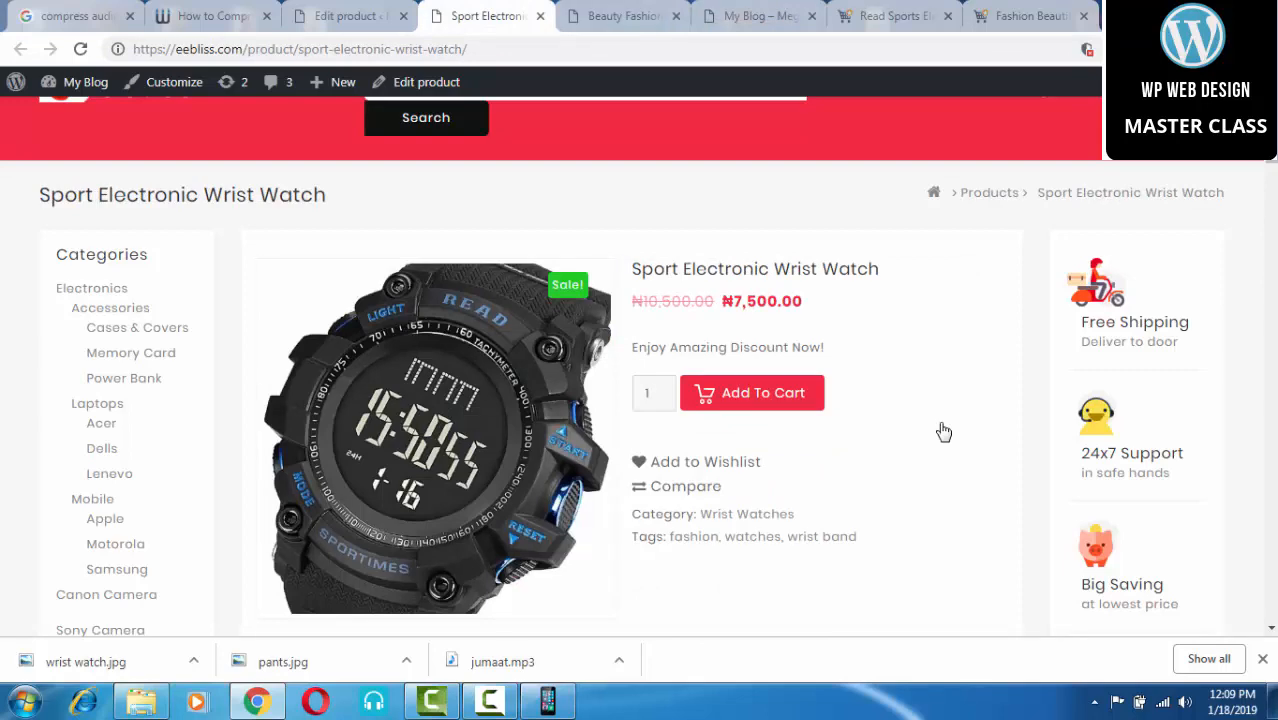
key("ctrl+Tab")
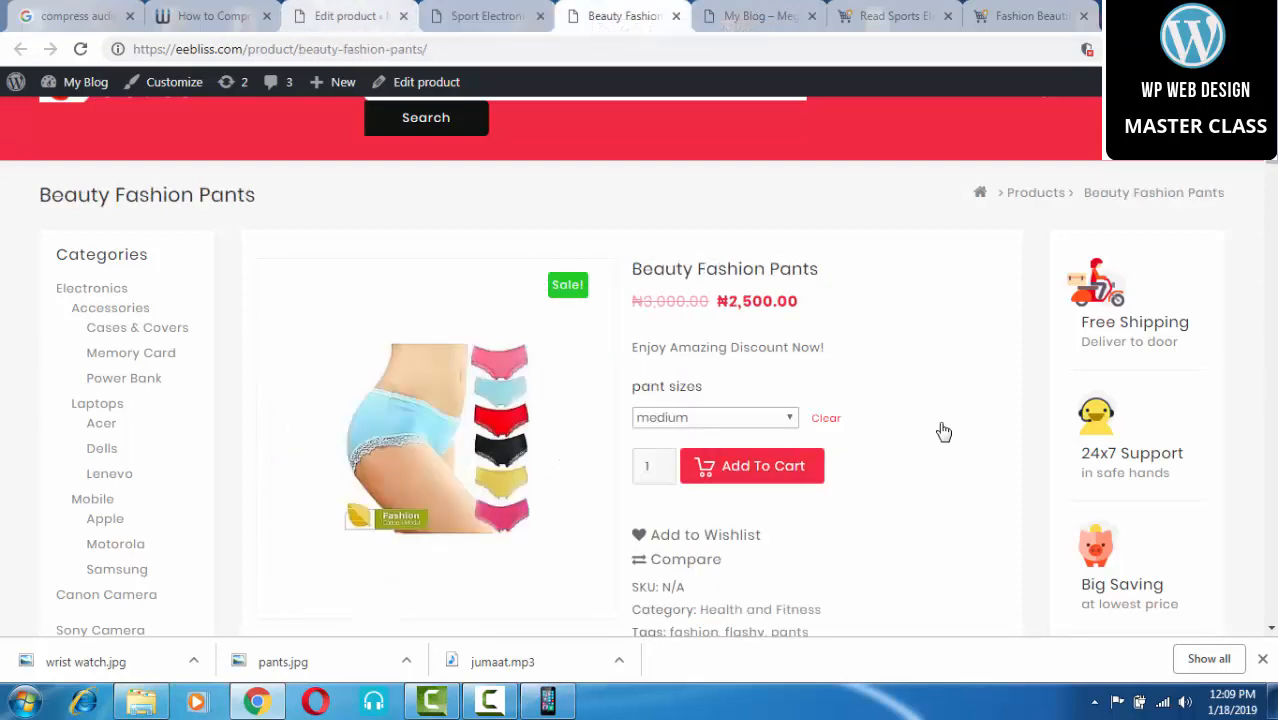
Step: Return to the watch's product editor and review its description, category, tags, product data, prices, image and short description
key("ctrl+shift+Tab")
key("ctrl+shift+Tab")
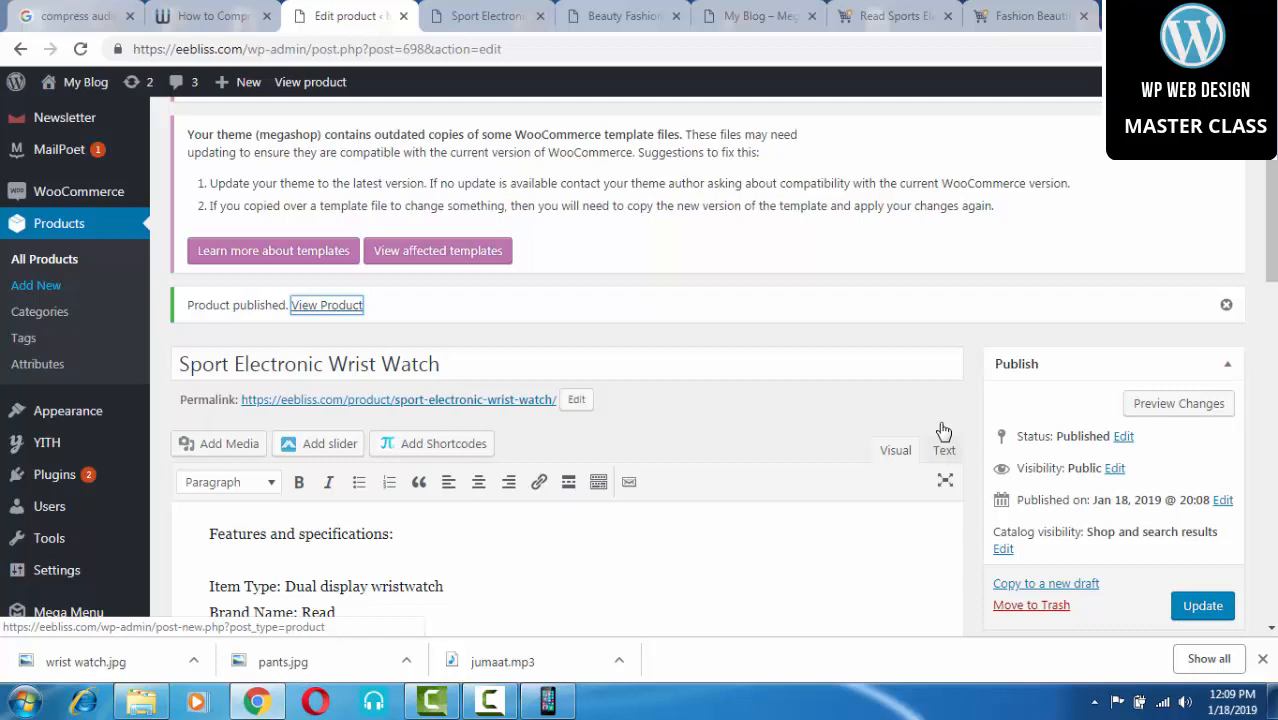
scroll(943, 431, "down", 2)
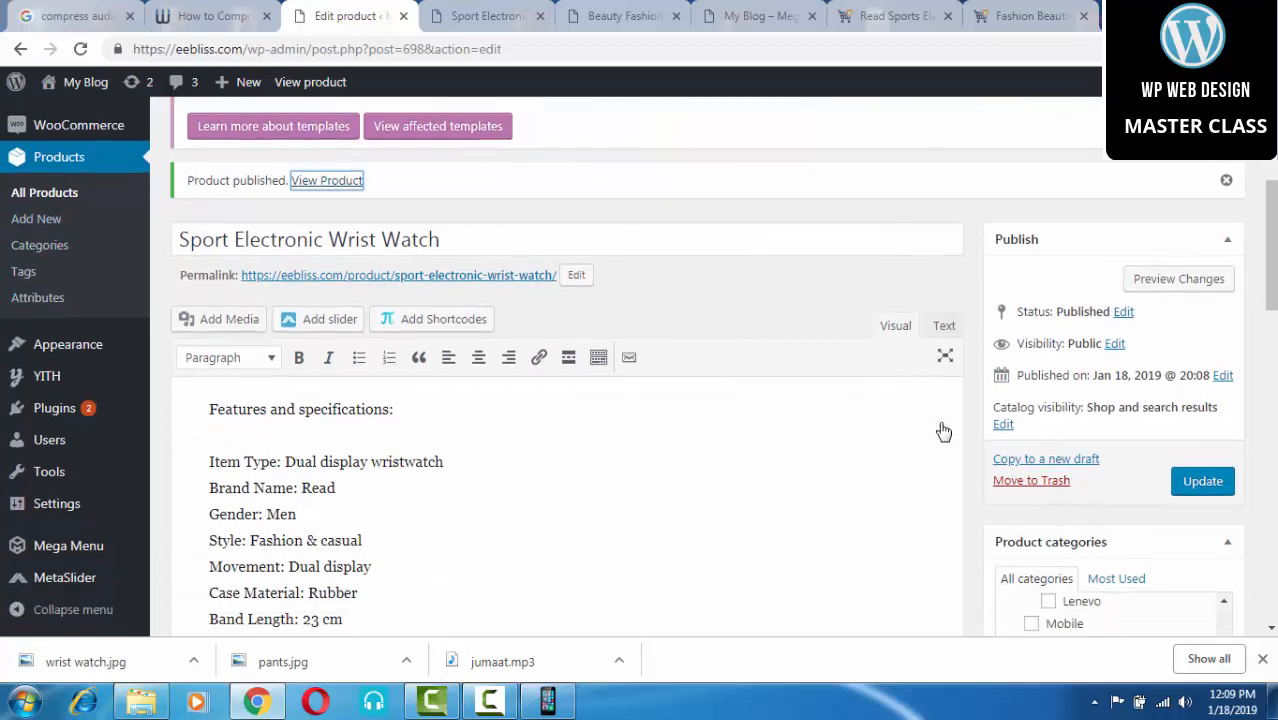
scroll(943, 431, "down", 5)
scroll(943, 431, "up", 5)
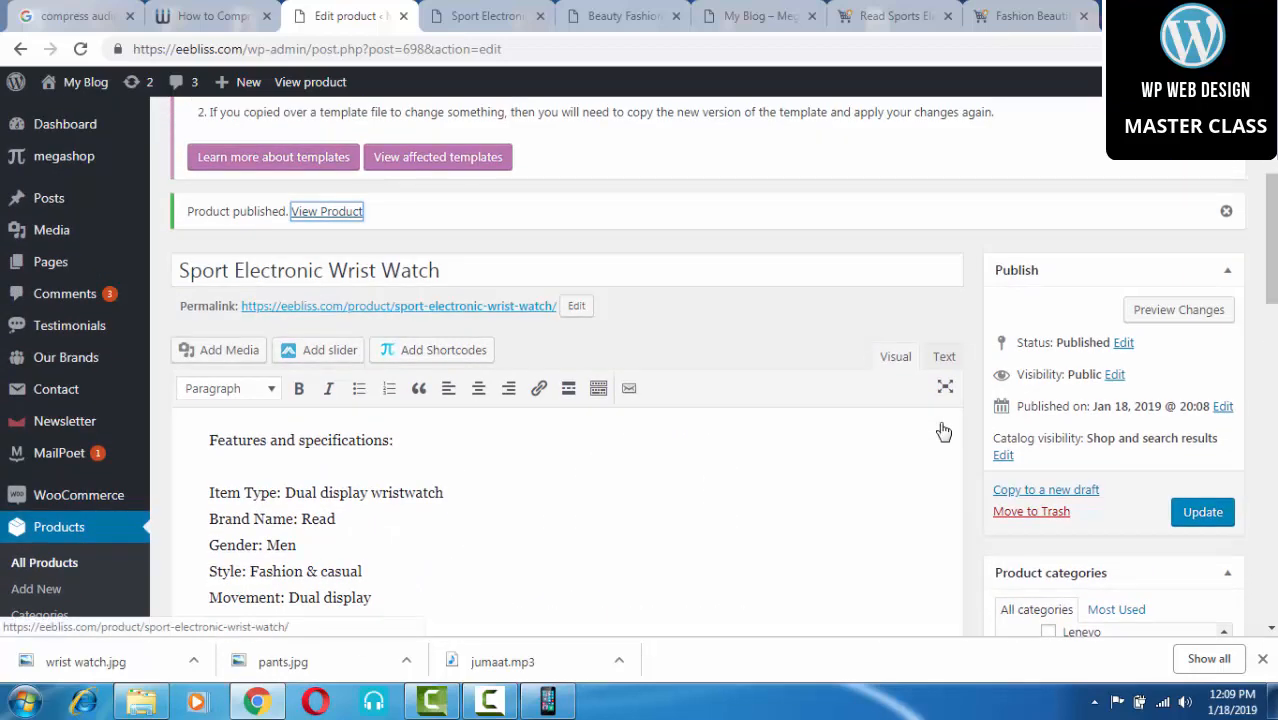
scroll(943, 431, "down", 4)
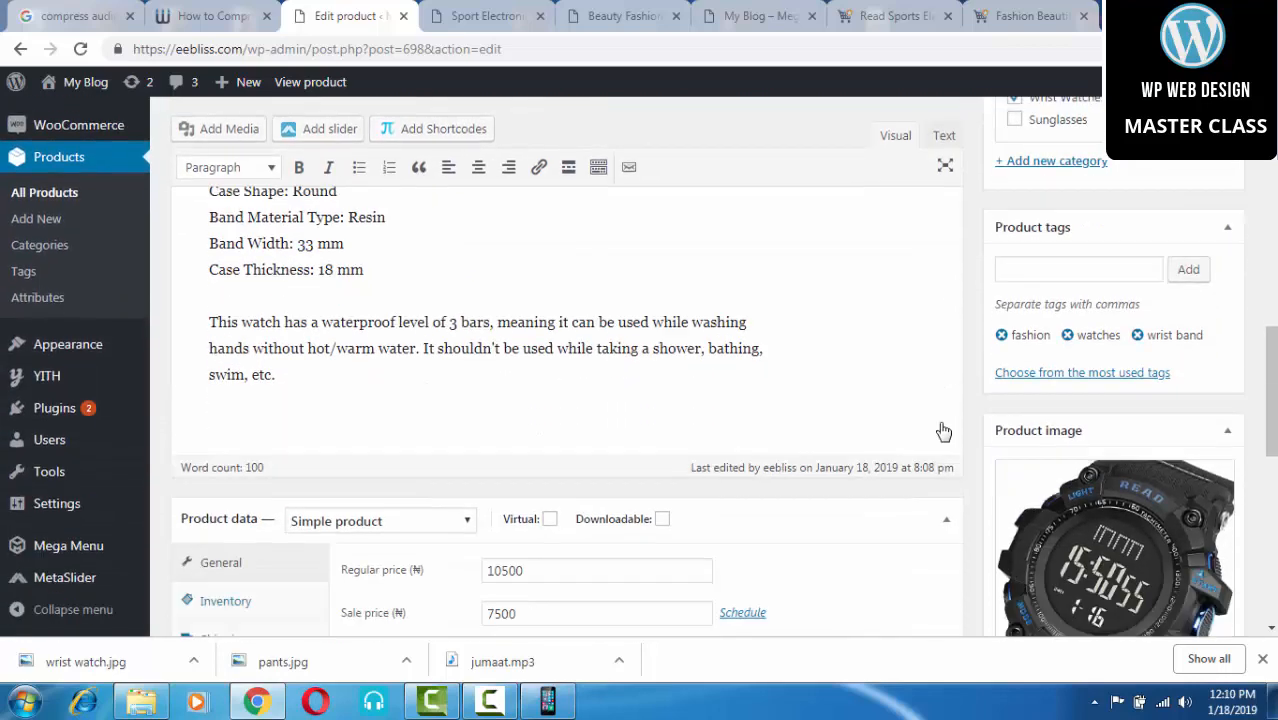
scroll(943, 431, "down", 4)
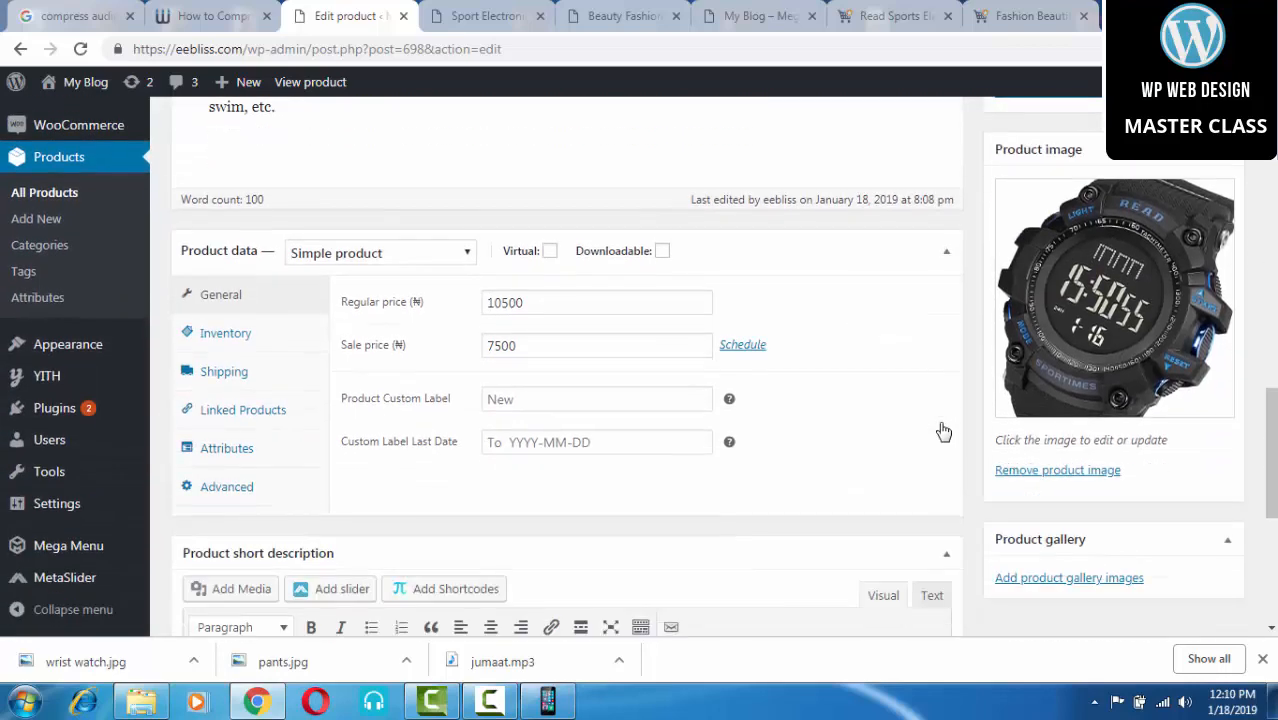
scroll(943, 431, "down", 2)
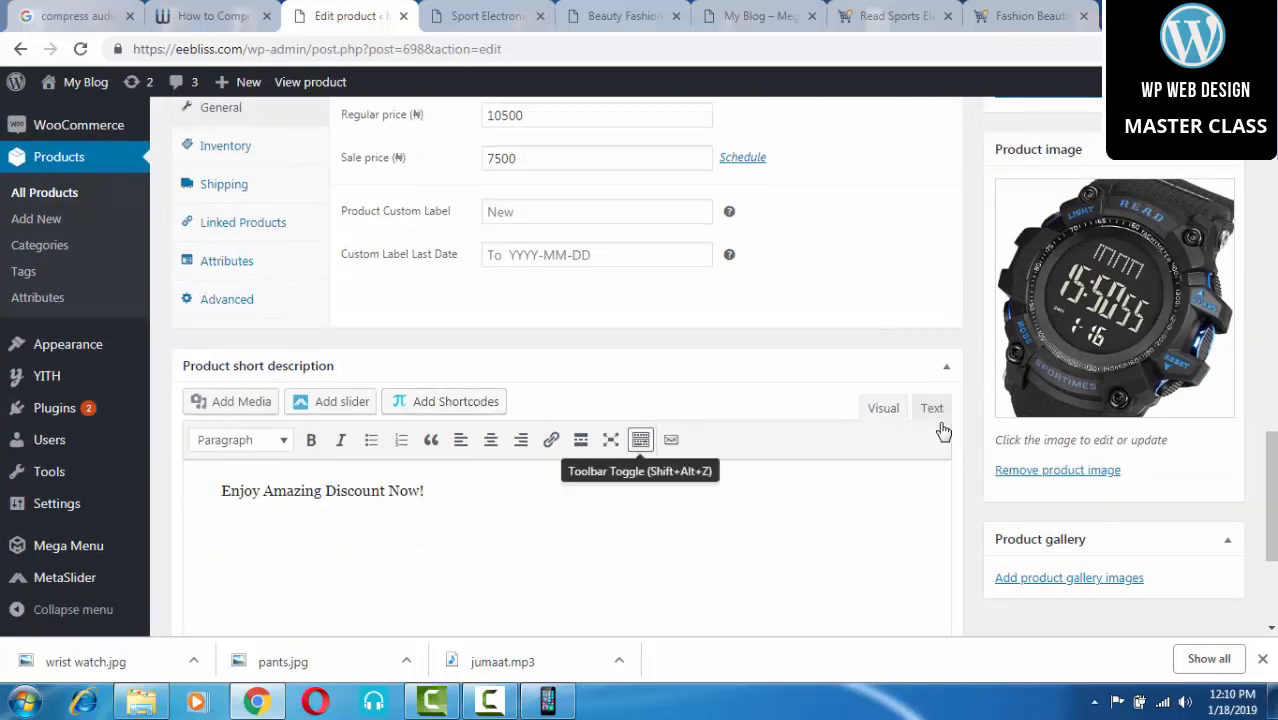
scroll(943, 431, "up", 7)
scroll(943, 431, "down", 5)
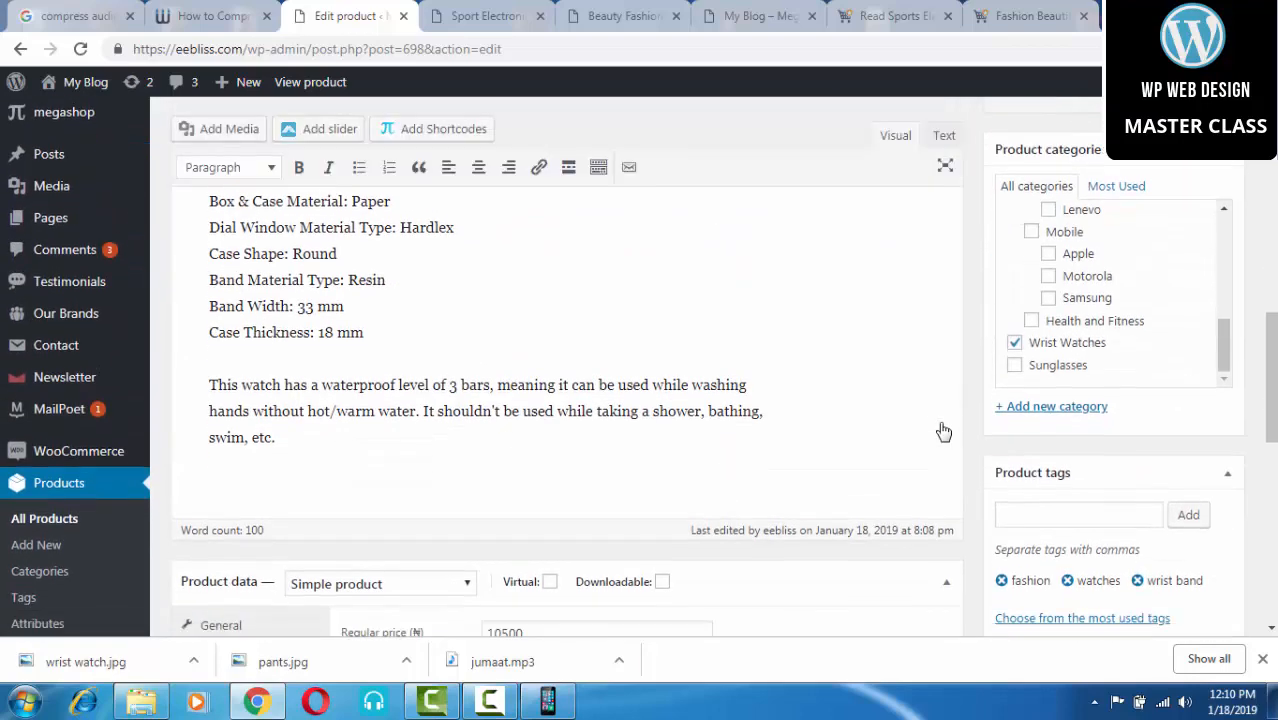
scroll(943, 431, "down", 2)
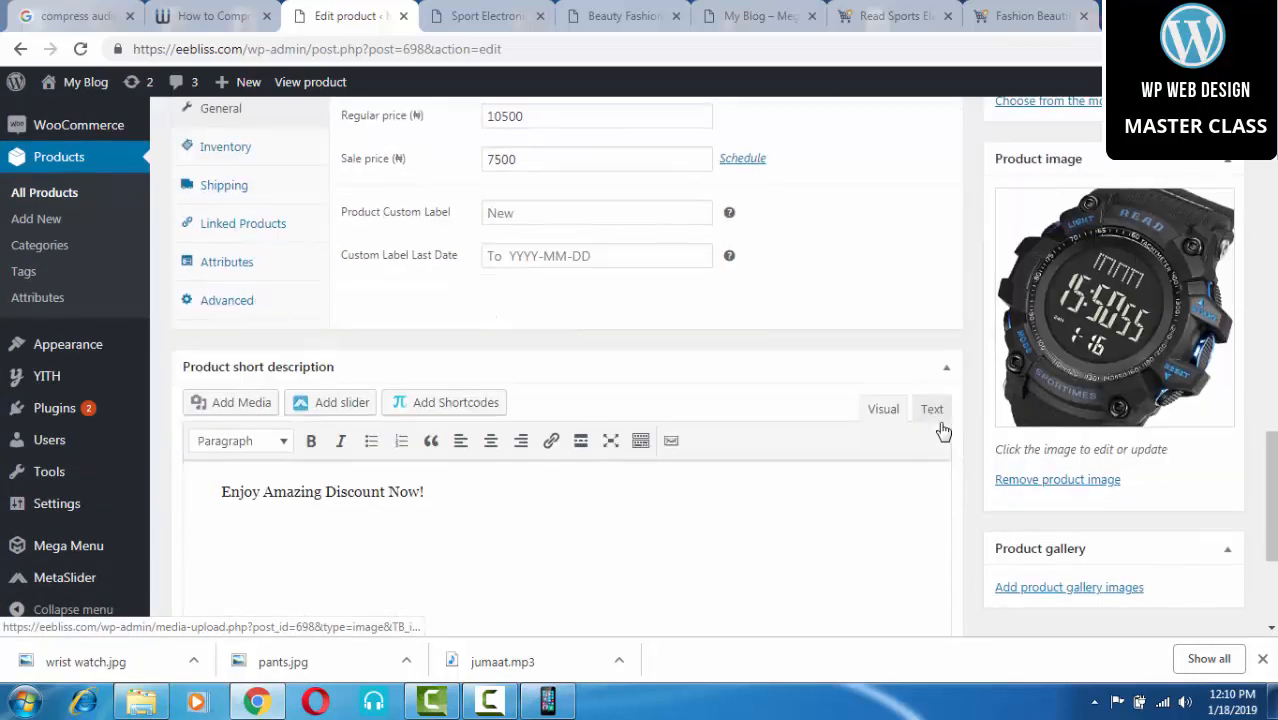
scroll(943, 431, "up", 2)
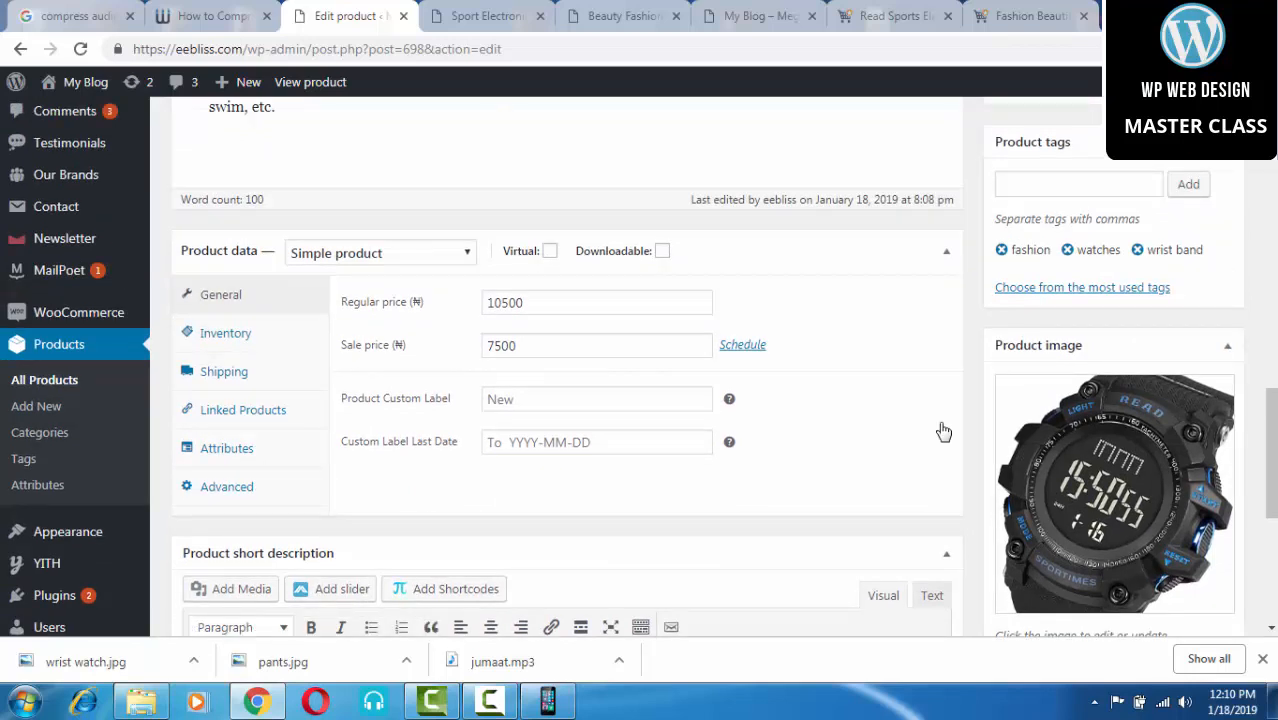
Step: Switch back to the Beauty Fashion Pants store page and review its pricing, size option, category, tags and full description
key("ctrl+Tab")
key("ctrl+Tab")
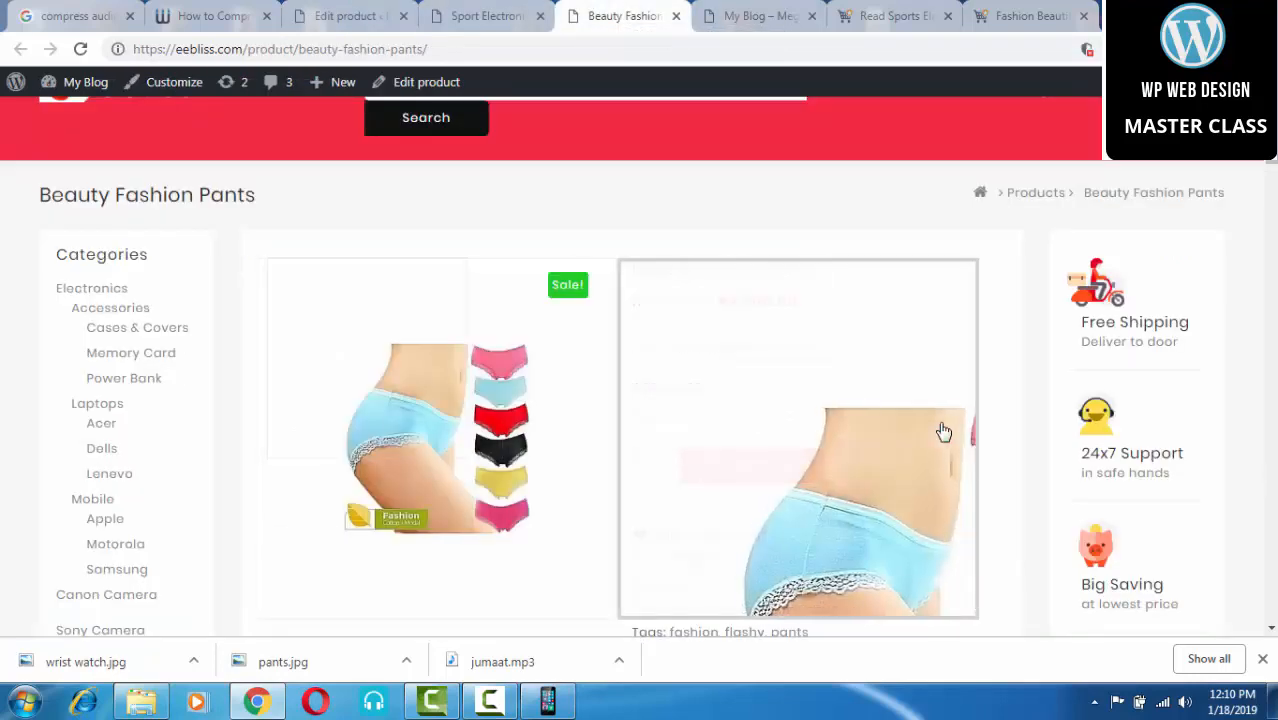
scroll(943, 431, "down", 2)
scroll(943, 431, "down", 1)
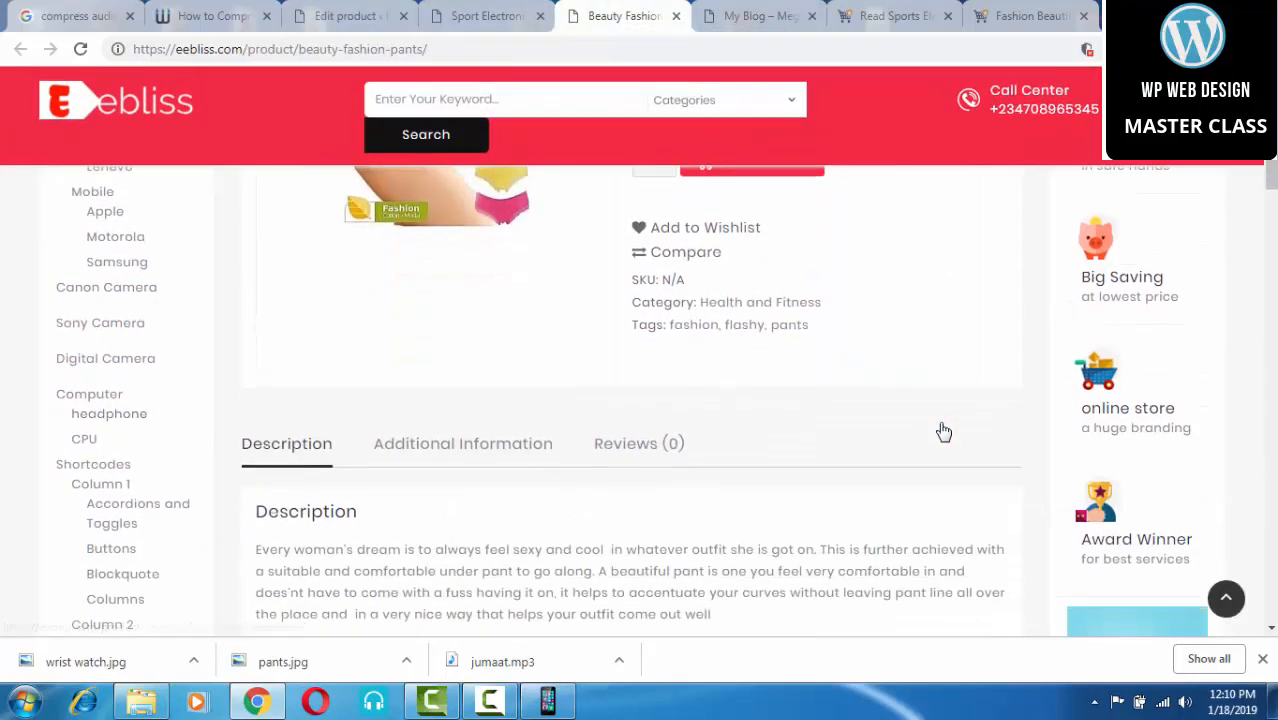
scroll(943, 431, "down", 6)
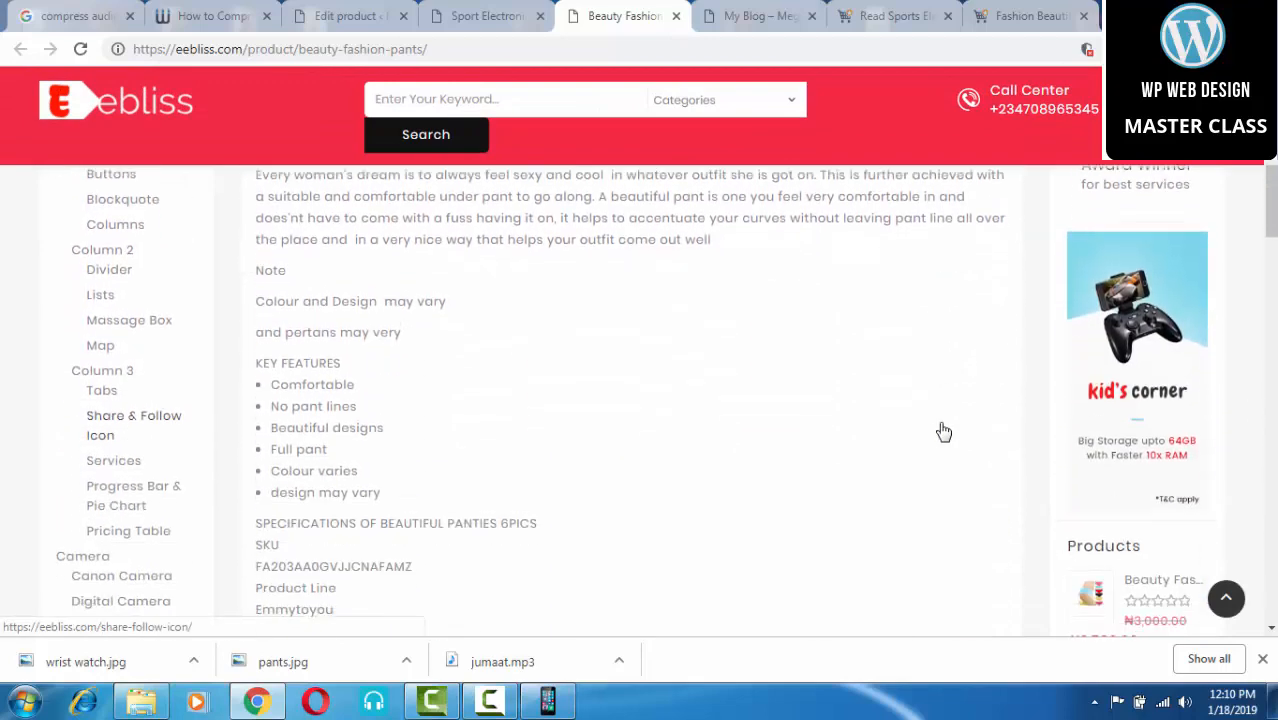
scroll(943, 431, "down", 3)
scroll(943, 431, "up", 4)
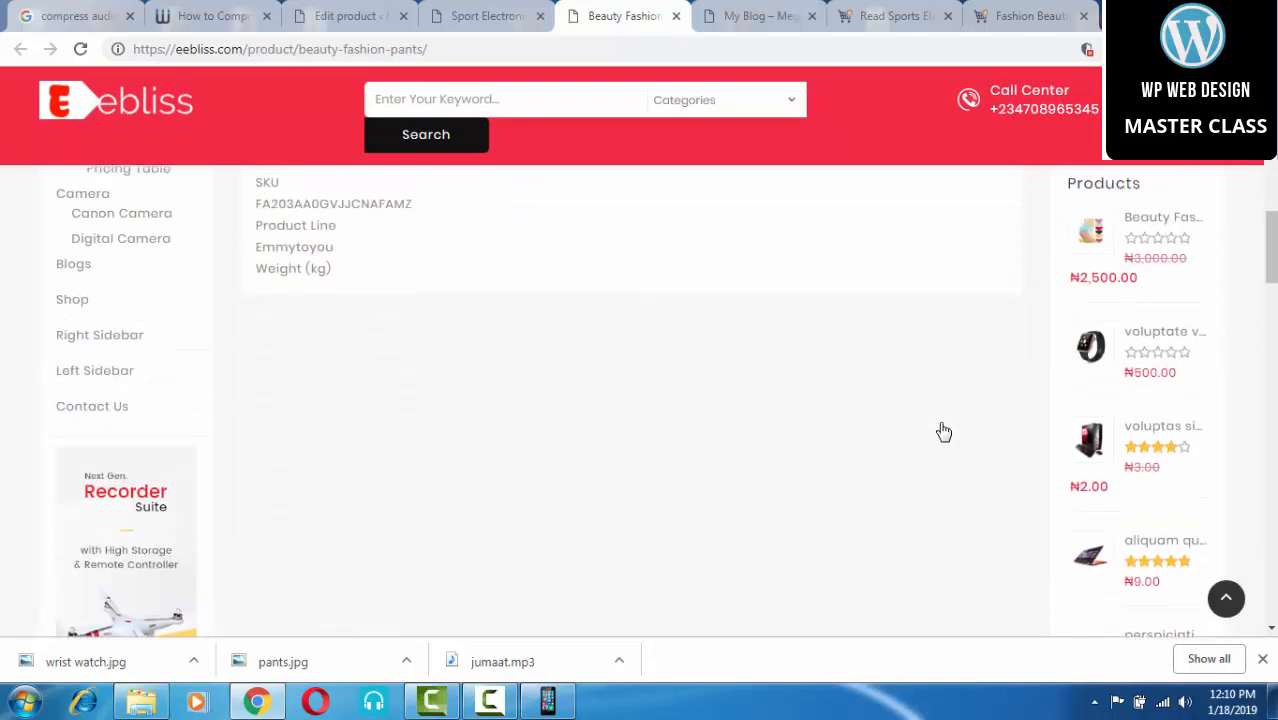
scroll(943, 431, "up", 10)
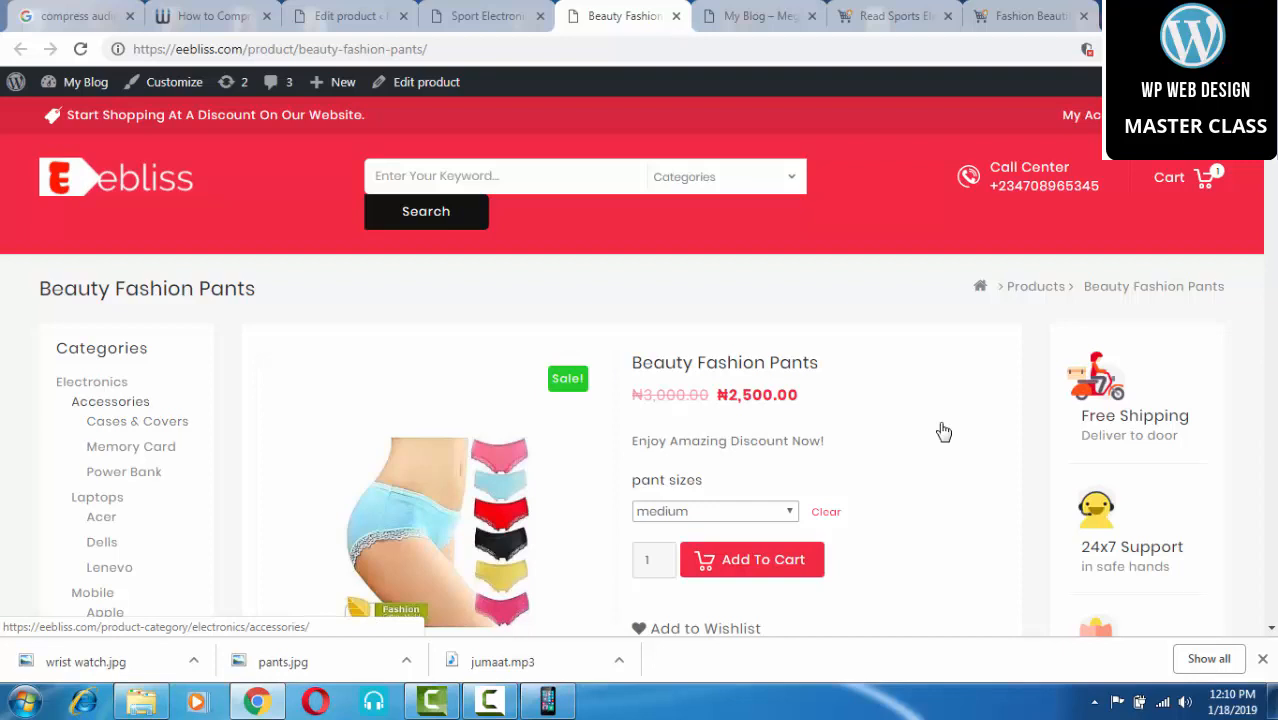
scroll(943, 431, "down", 1)
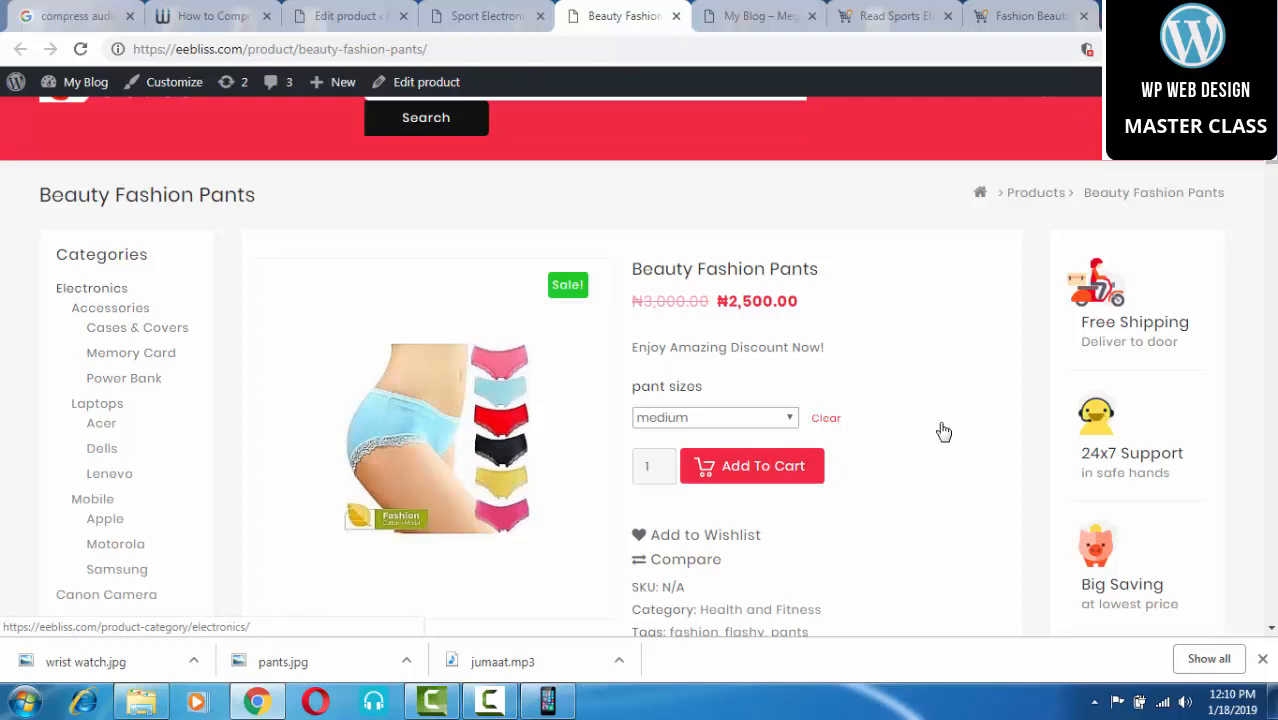
scroll(944, 432, "down", 3)
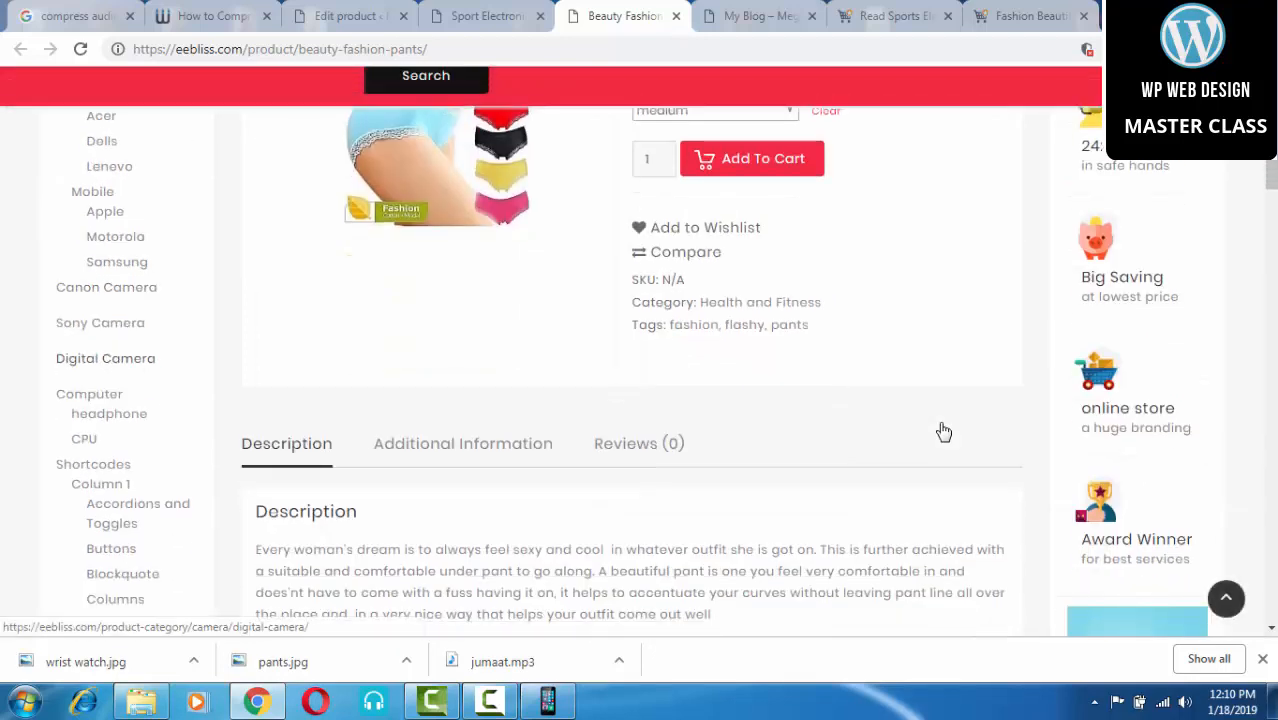
scroll(944, 432, "up", 1)
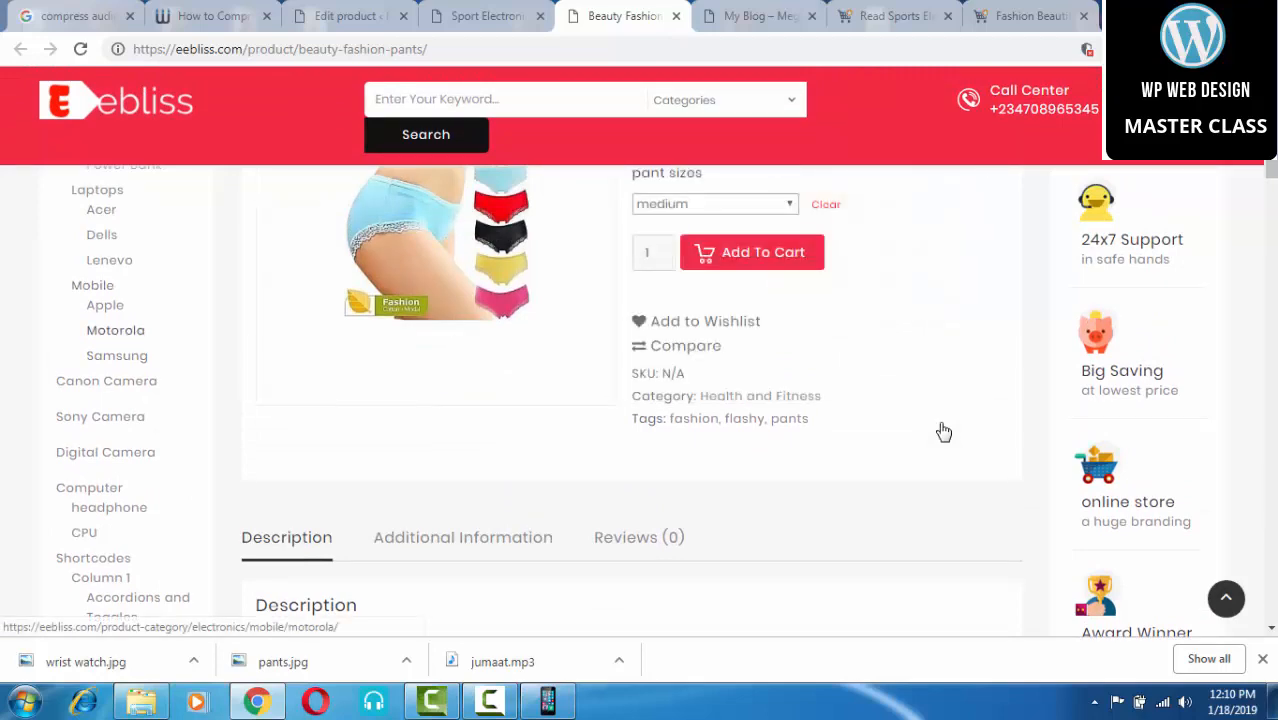
scroll(944, 432, "up", 3)
Step: Open the Eebliss home page and examine how the watch and pants appear among the recent products
key("F5")
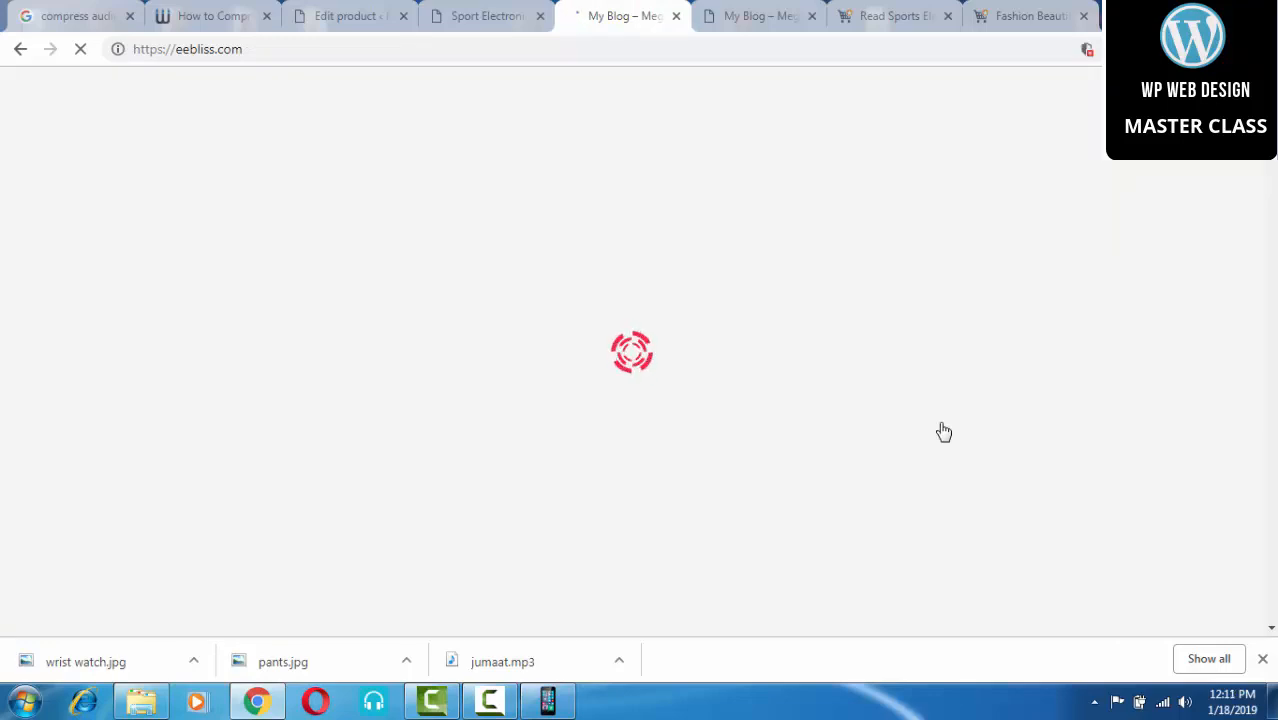
scroll(943, 431, "down", 10)
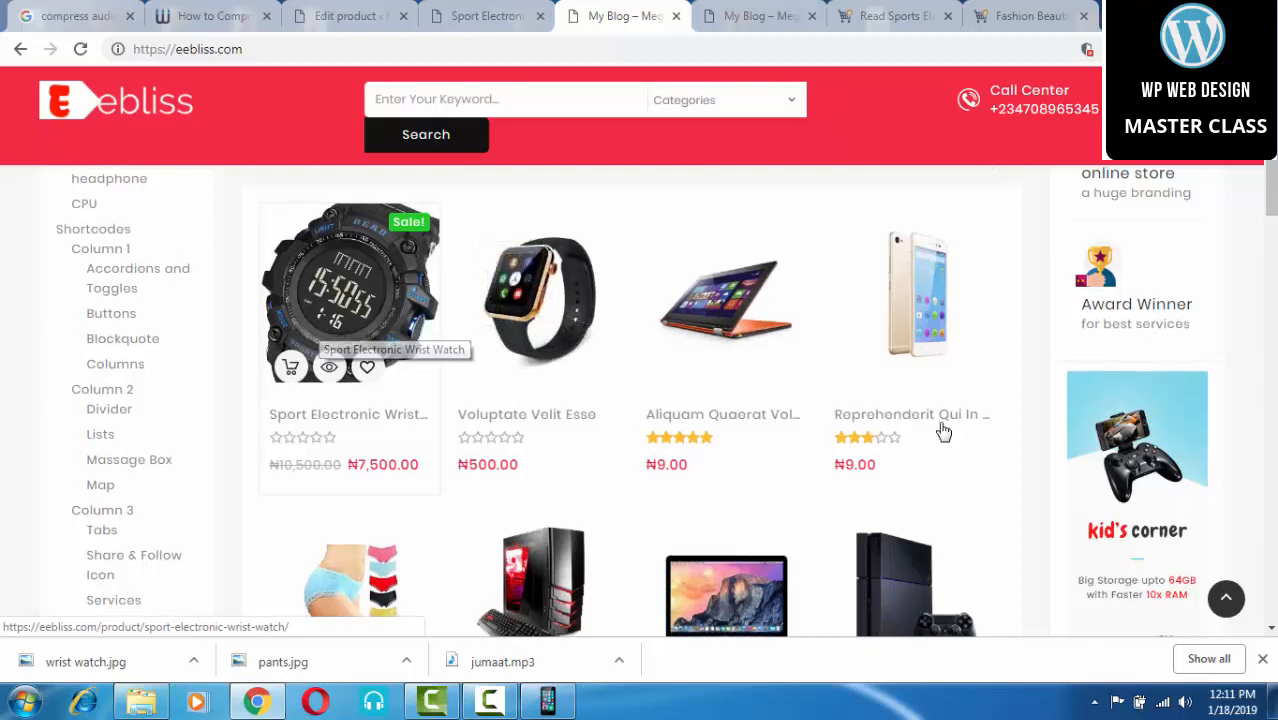
scroll(943, 431, "down", 2)
scroll(943, 431, "up", 1)
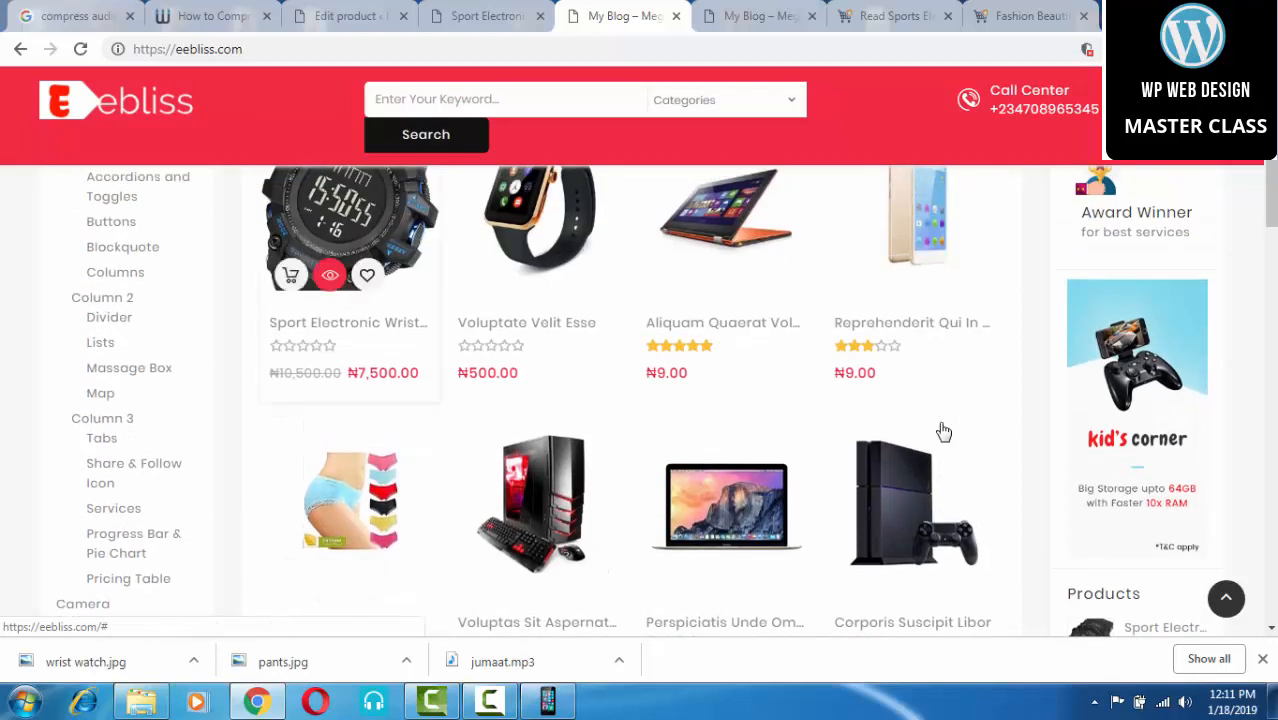
scroll(943, 431, "down", 2)
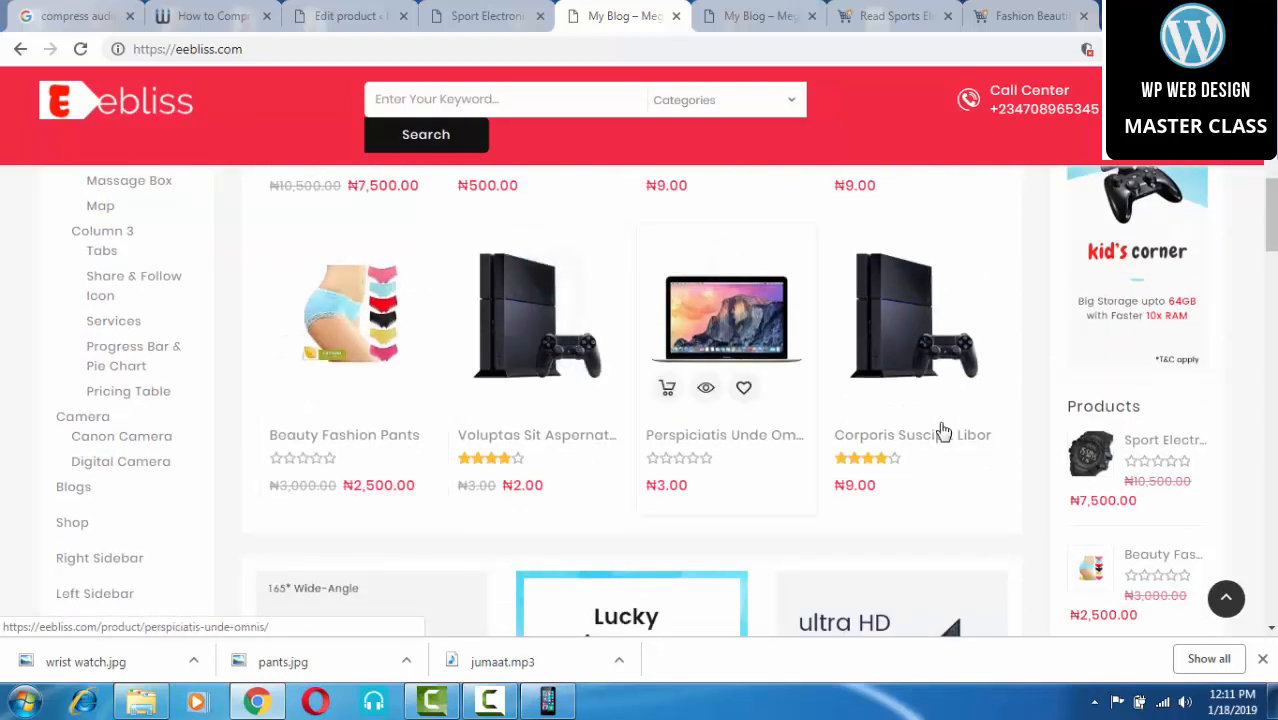
scroll(943, 431, "down", 3)
scroll(943, 431, "up", 5)
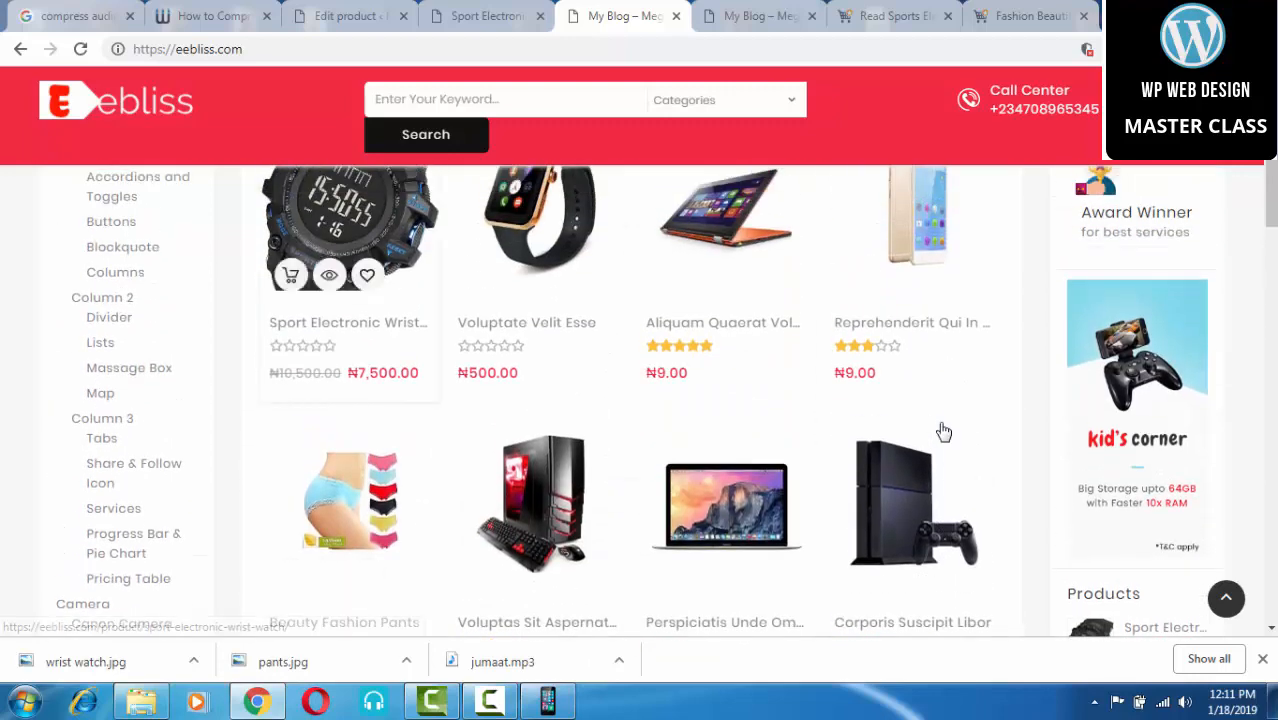
scroll(943, 431, "up", 1)
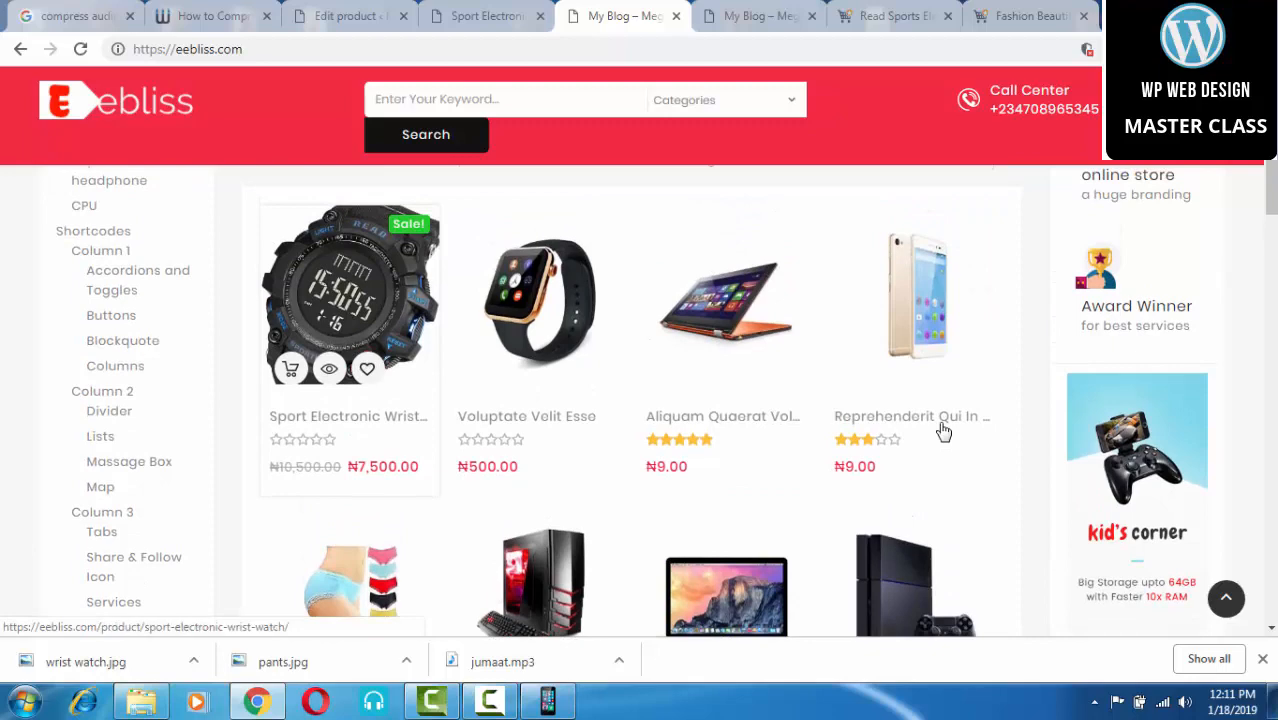
scroll(943, 431, "up", 1)
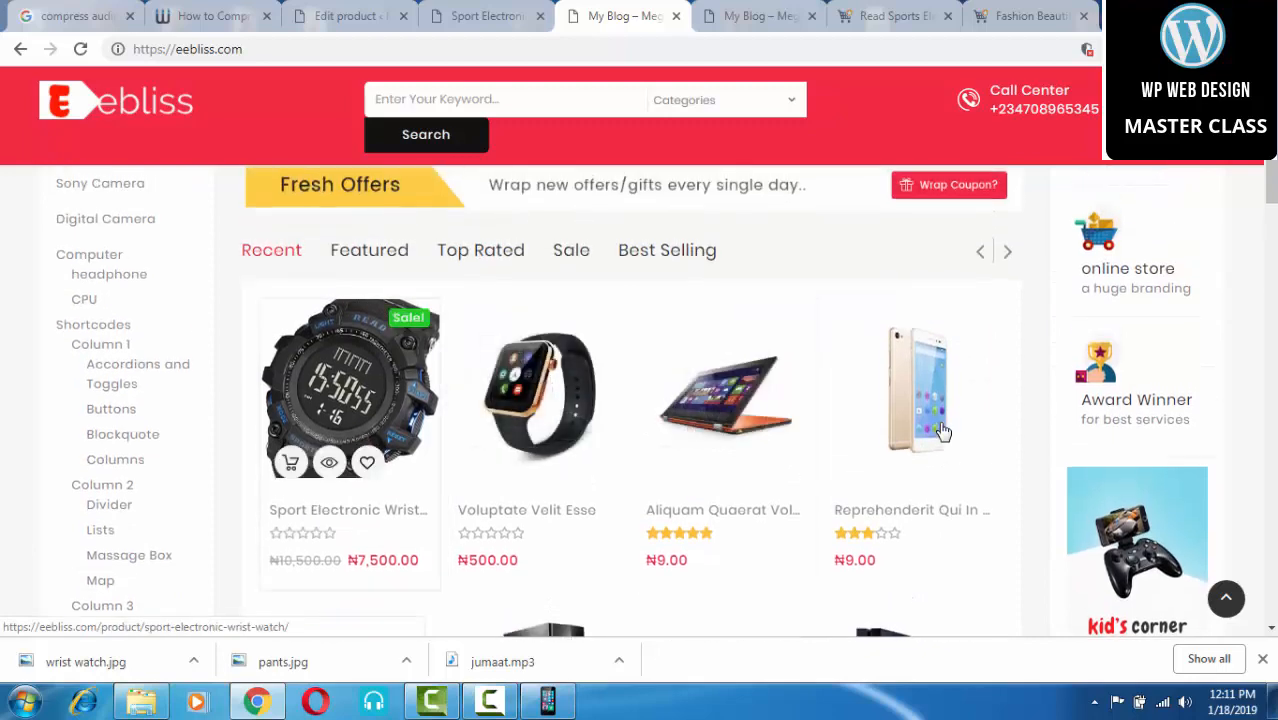
scroll(943, 431, "down", 3)
scroll(943, 431, "up", 2)
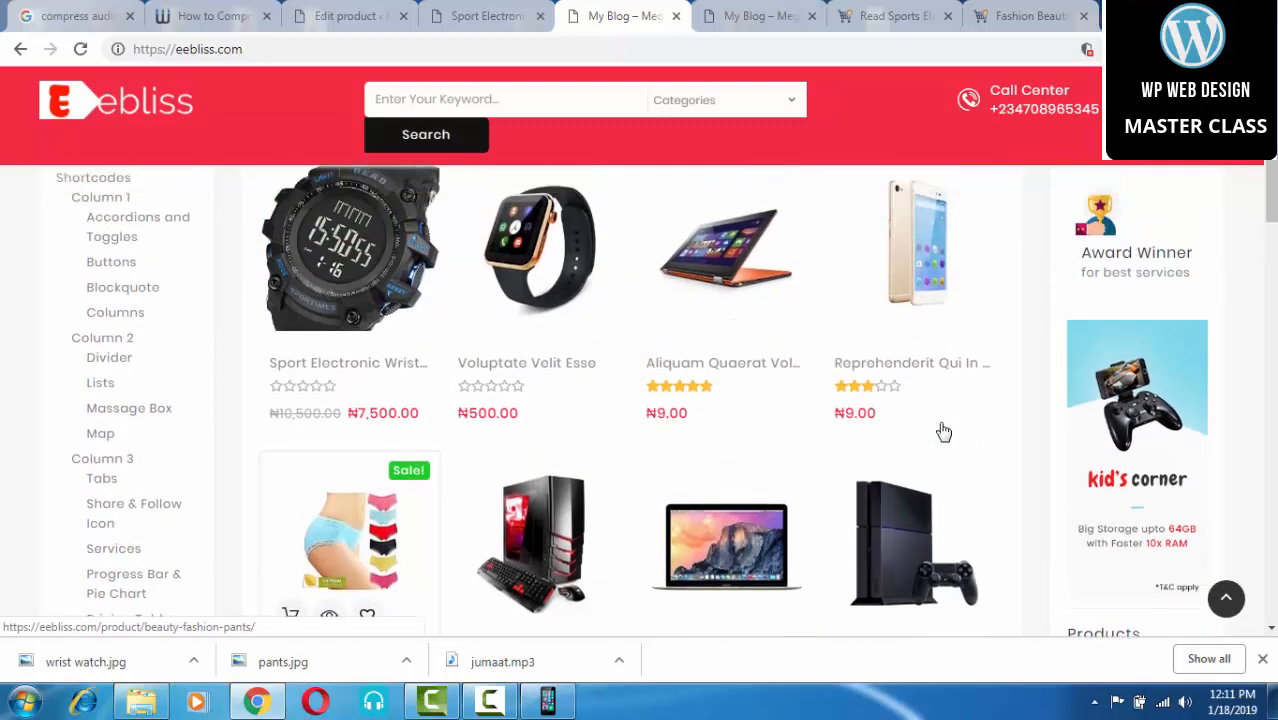
Step: Open the Sport Electronic Wrist Watch from the home page listing and check its image, description and reviews sections
left_click(347, 295)
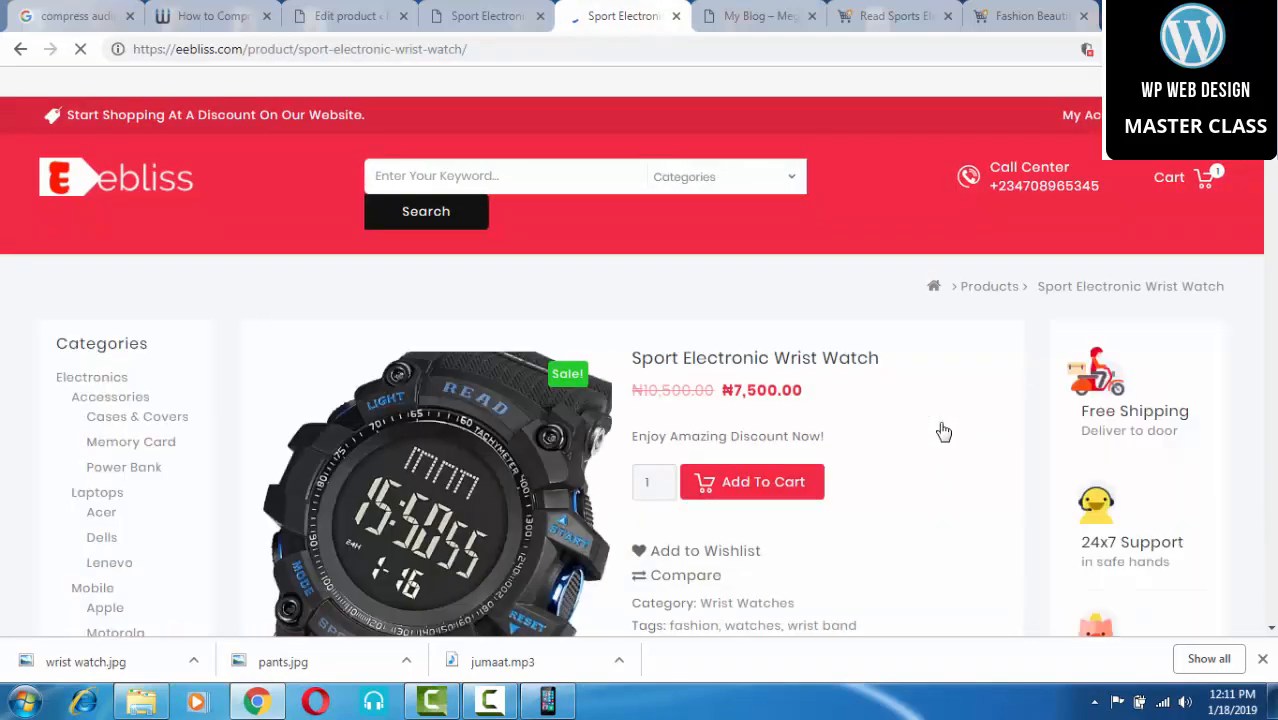
scroll(943, 432, "down", 1)
scroll(943, 432, "down", 3)
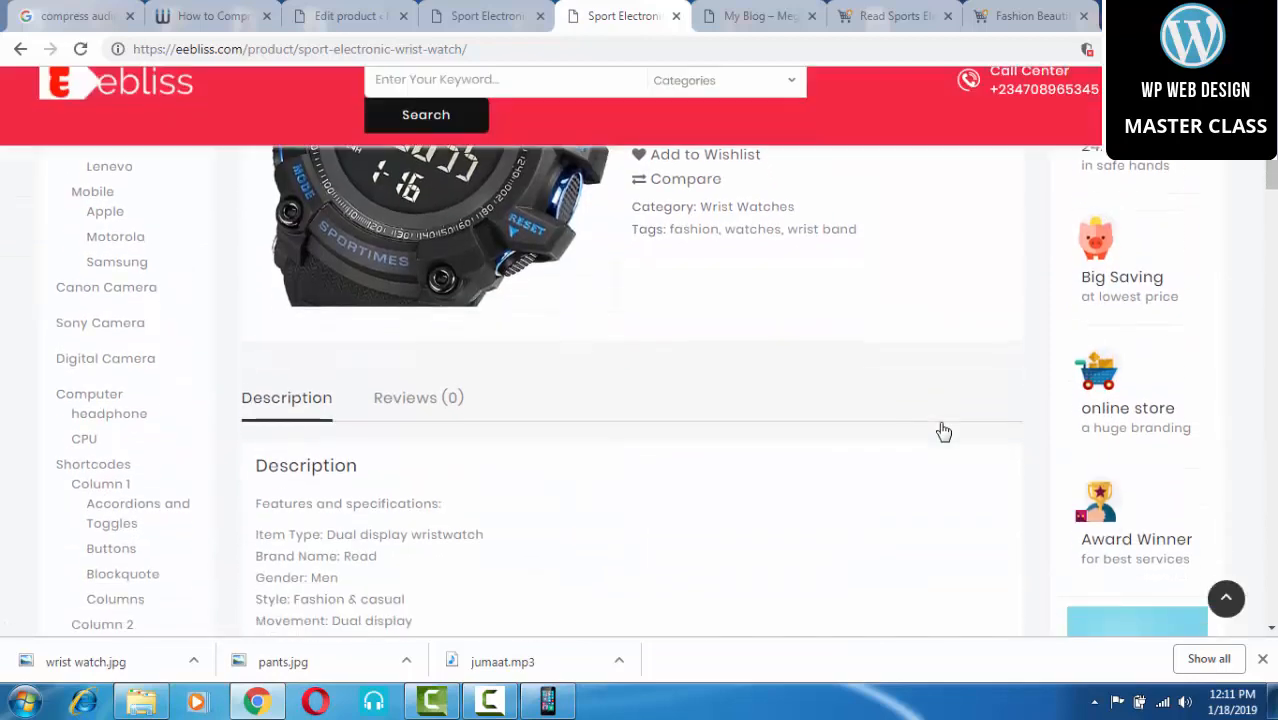
scroll(943, 432, "up", 4)
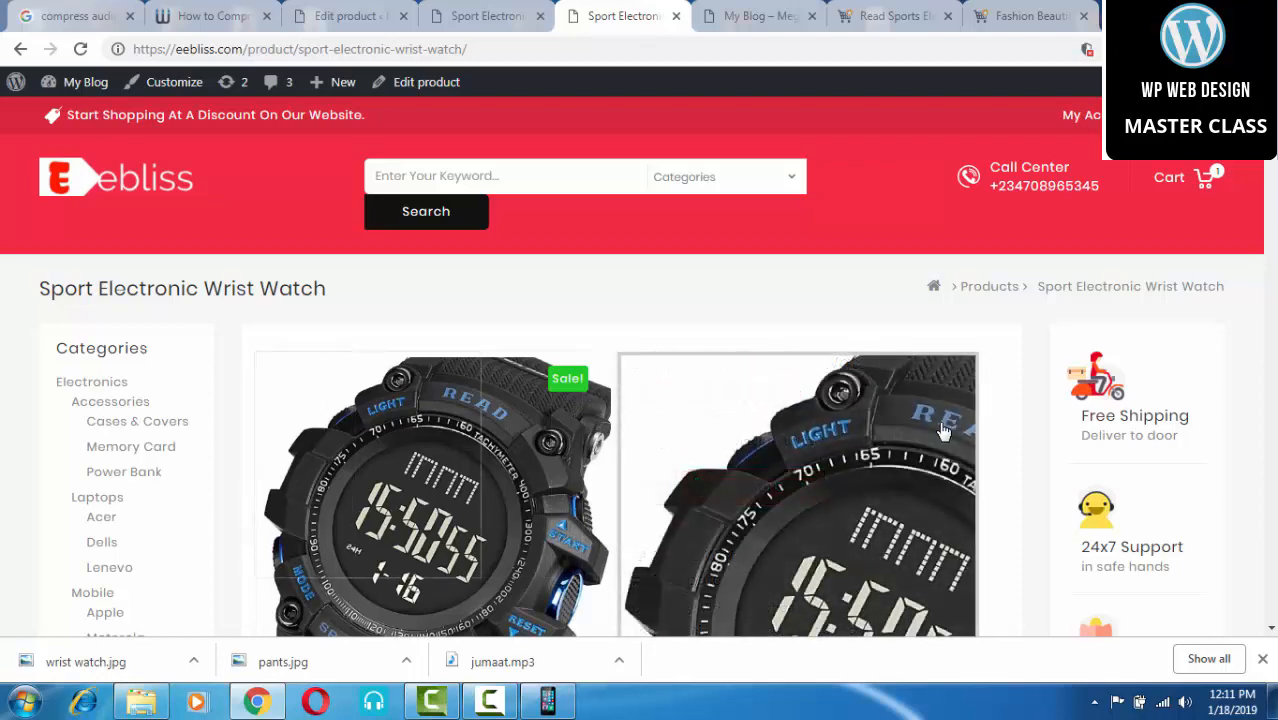
scroll(943, 432, "down", 5)
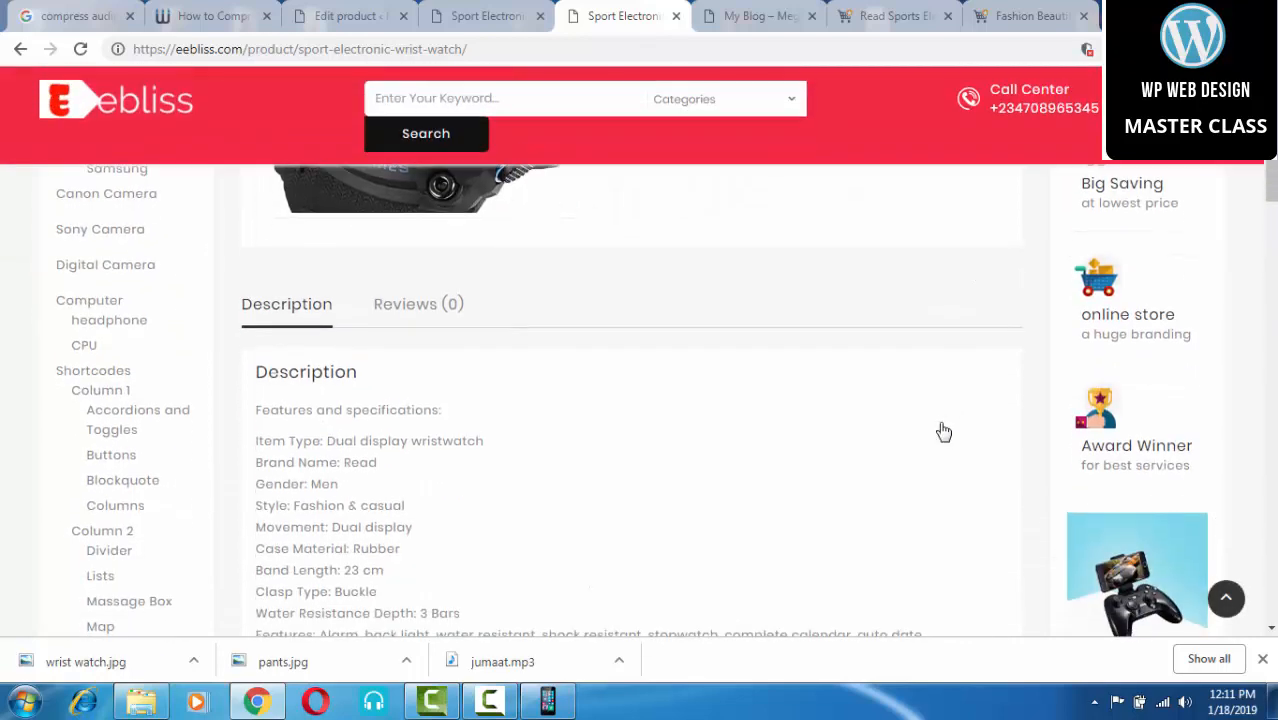
scroll(943, 432, "down", 2)
scroll(943, 432, "up", 3)
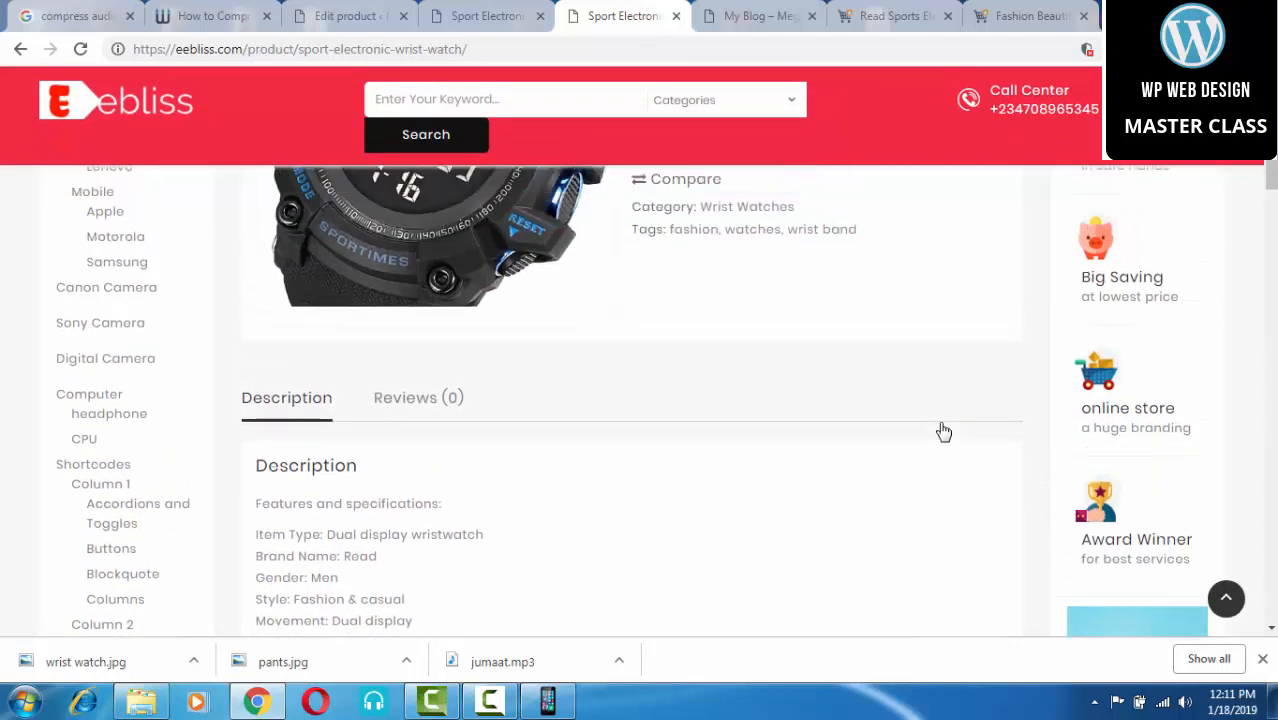
scroll(943, 432, "up", 5)
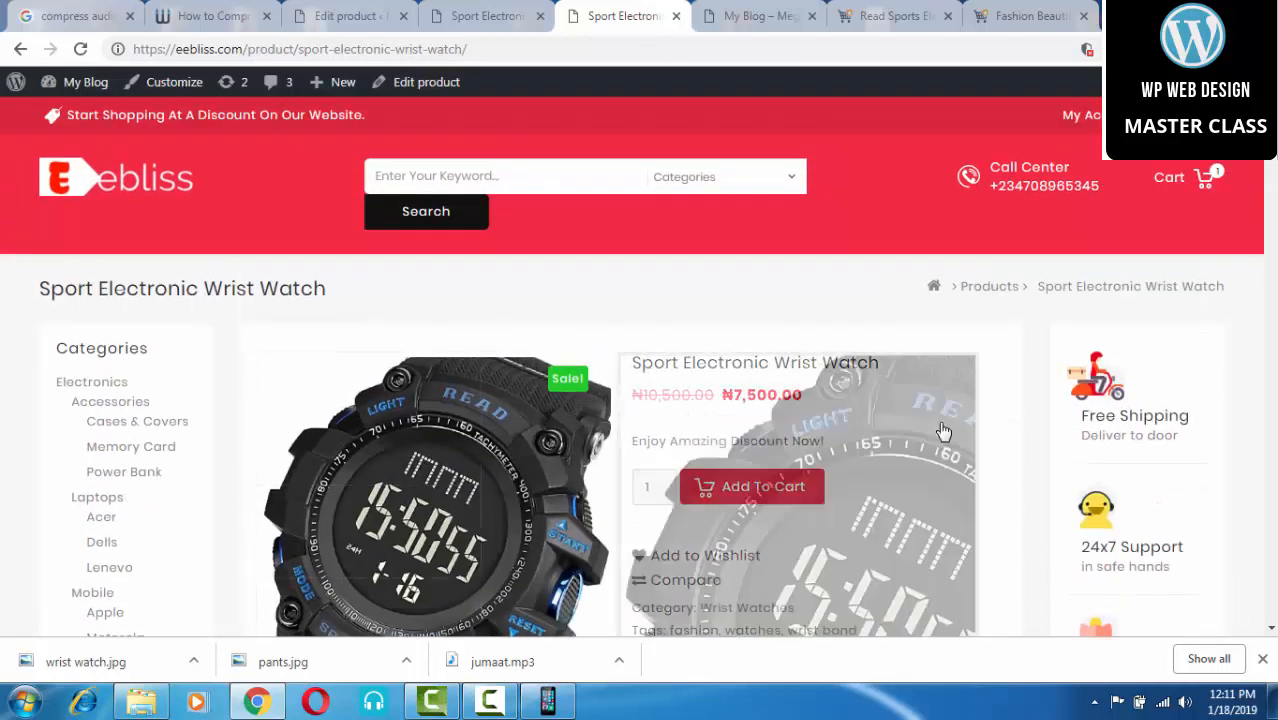
Step: Review the watch page's purchase details, category, tags and related products
scroll(943, 432, "down", 1)
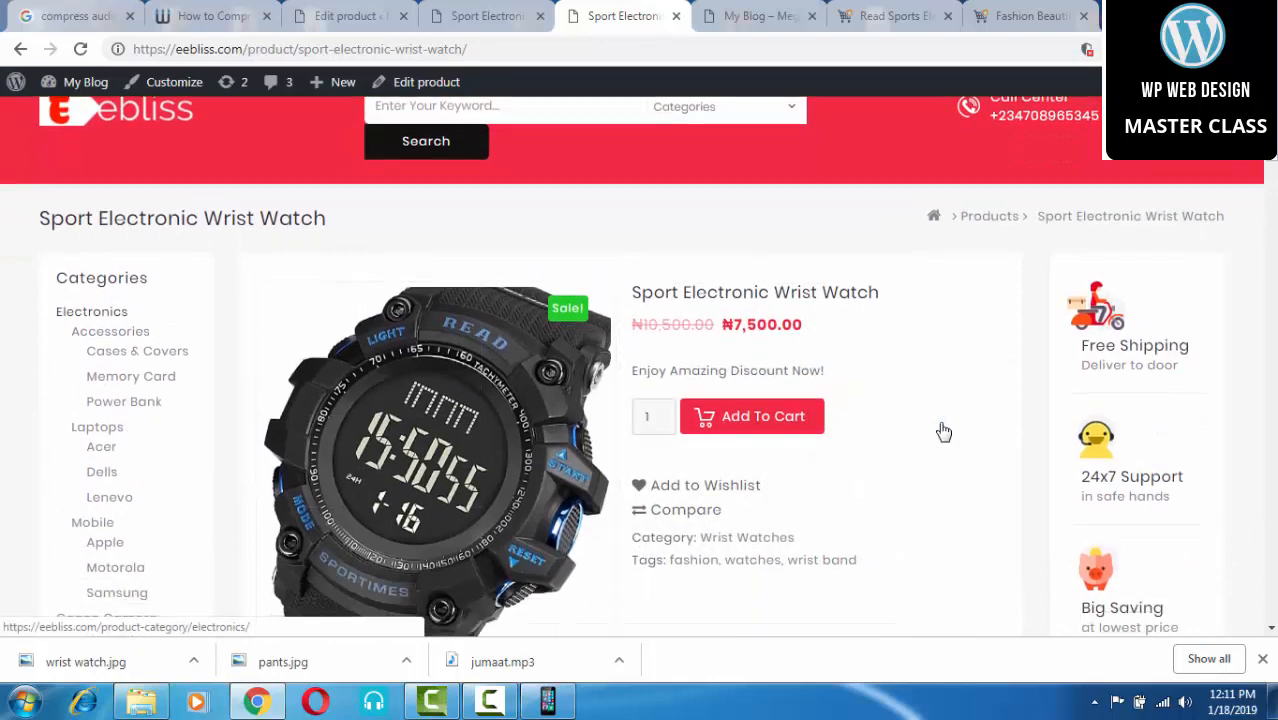
scroll(943, 432, "down", 3)
scroll(943, 432, "up", 1)
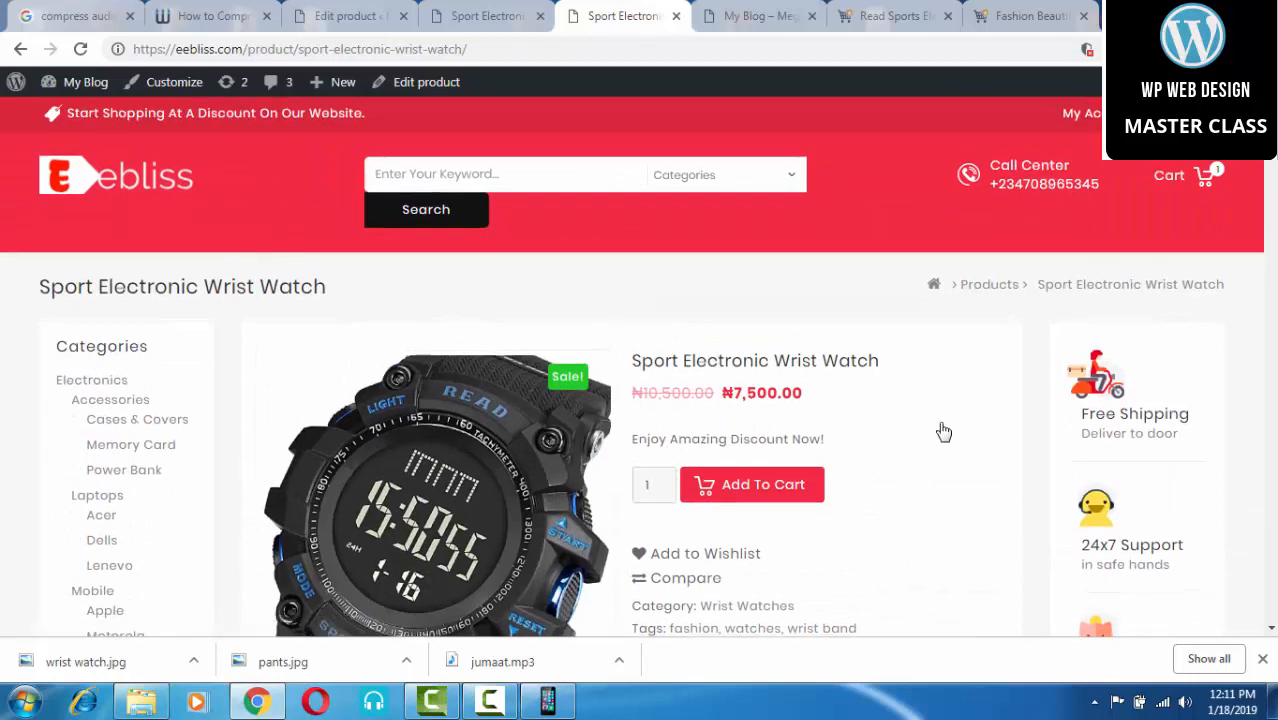
scroll(943, 431, "down", 4)
scroll(943, 431, "down", 10)
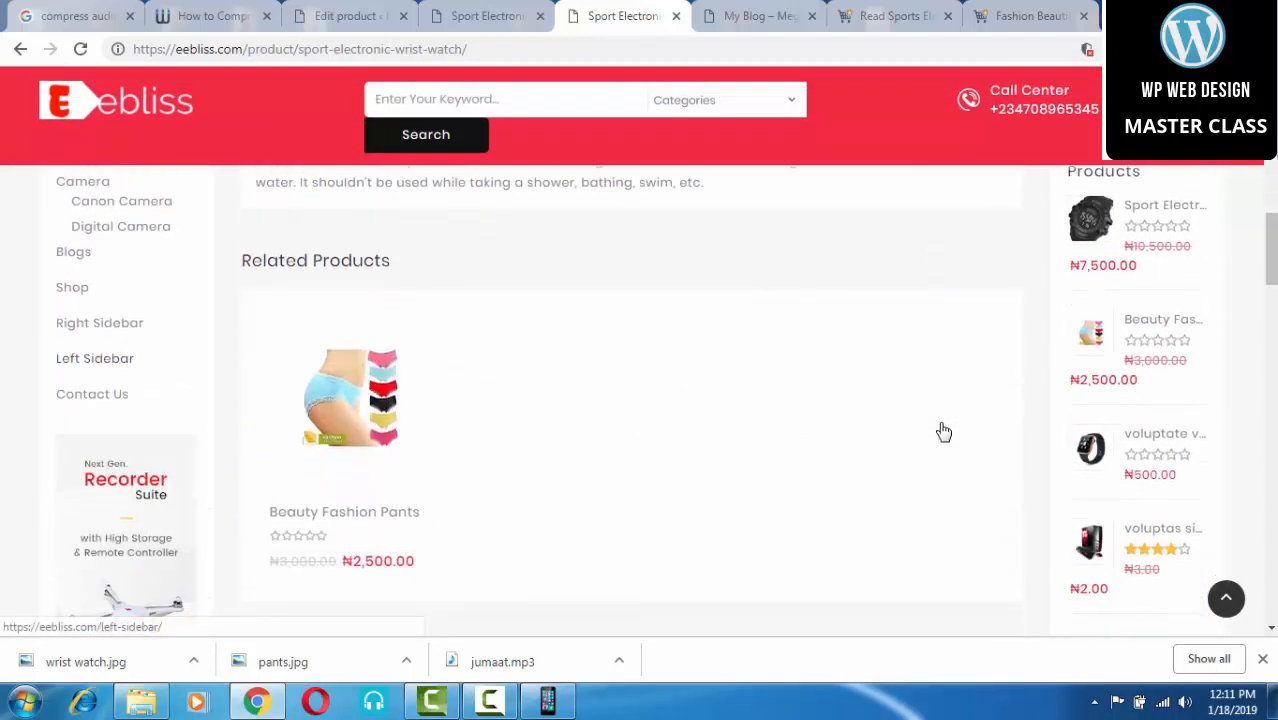
scroll(943, 431, "up", 5)
scroll(943, 431, "up", 7)
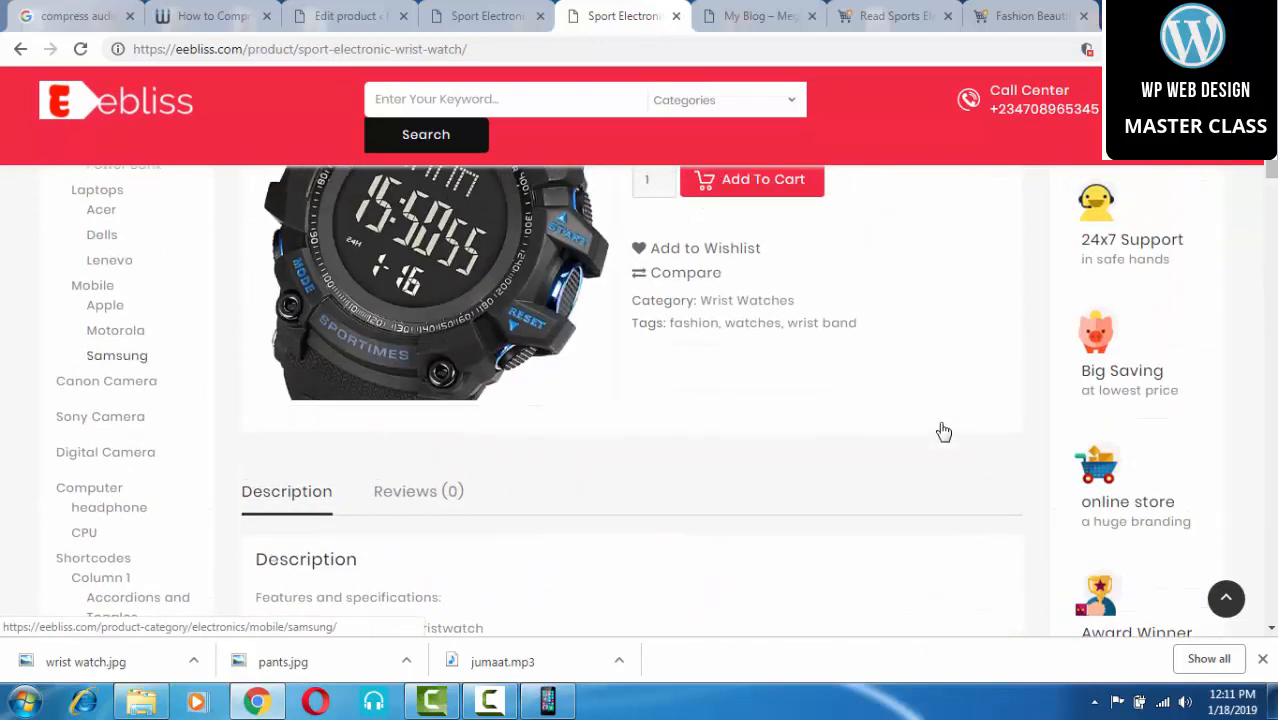
scroll(943, 431, "down", 1)
scroll(943, 431, "down", 2)
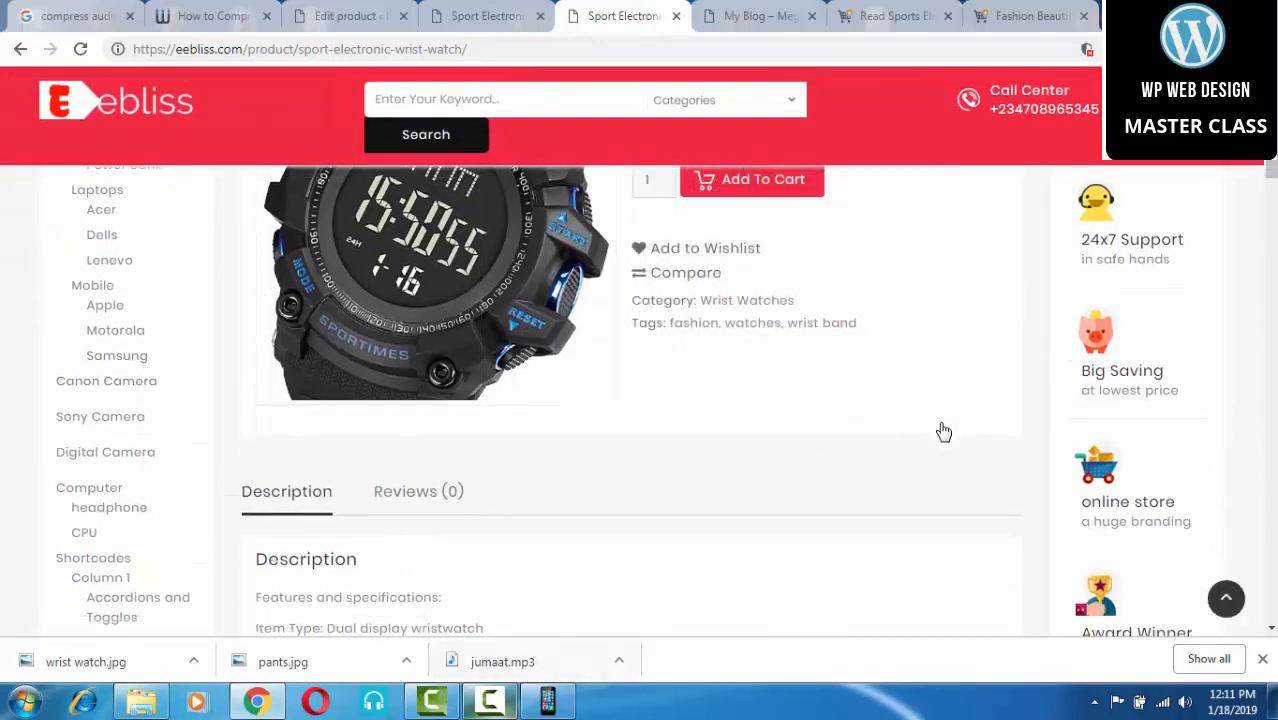
key("F10")
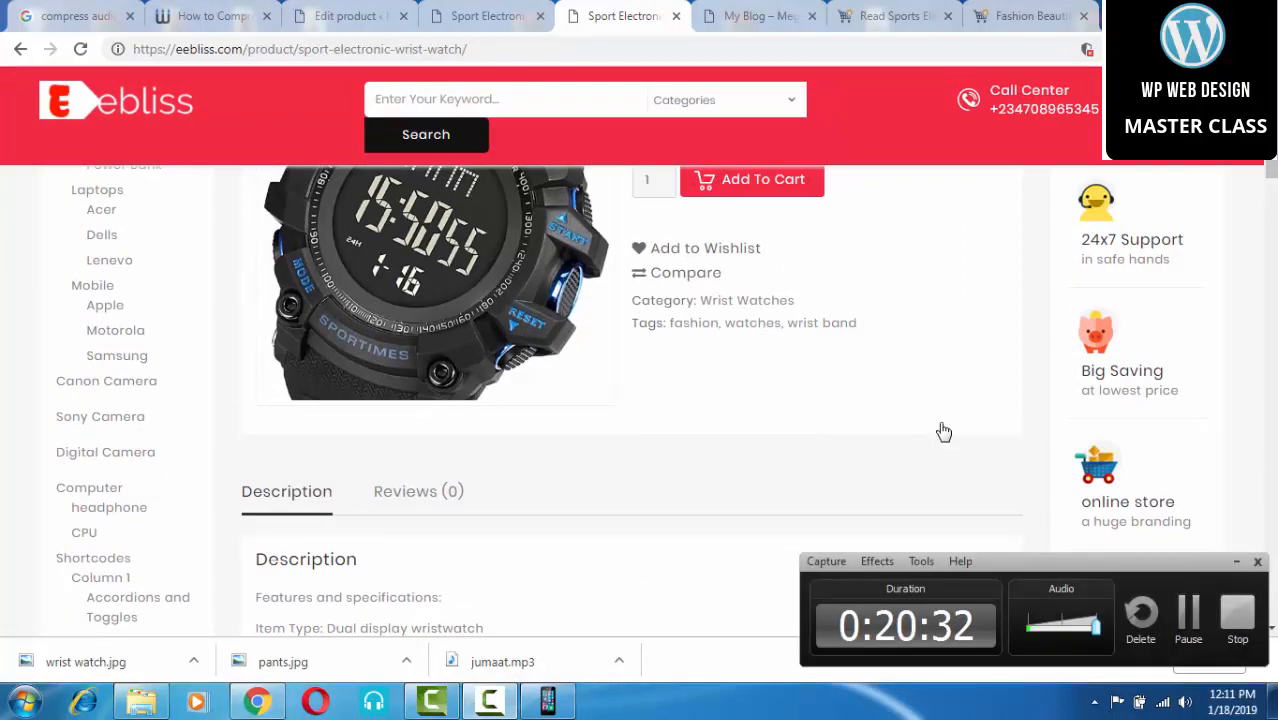